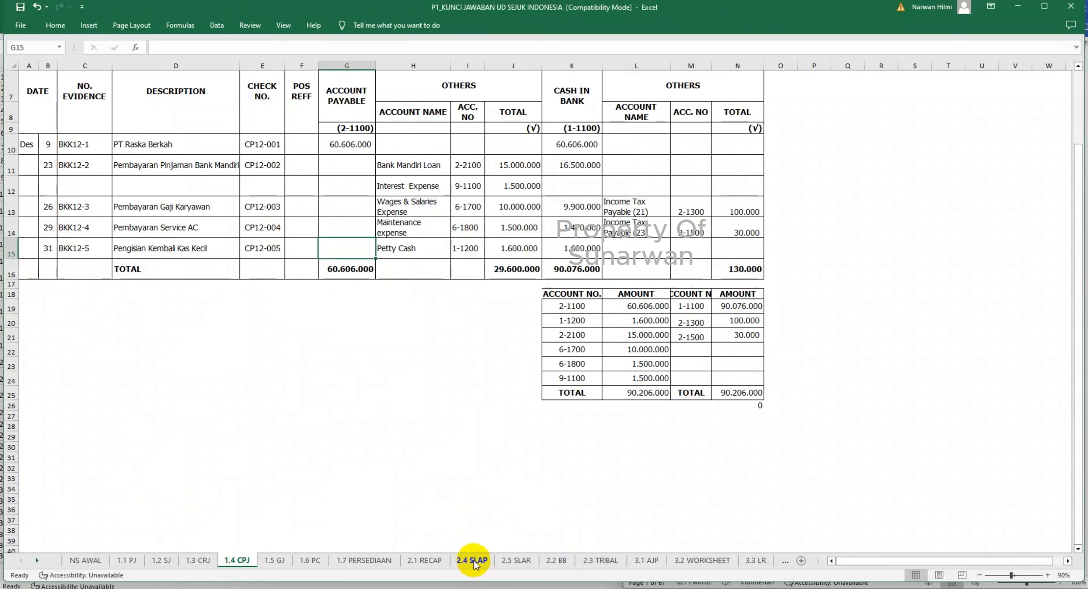
- In the 2.4 SLAP sheet, enter day 9 and description CPJ on PT Raska Berkah's December row
left_click(474, 562)
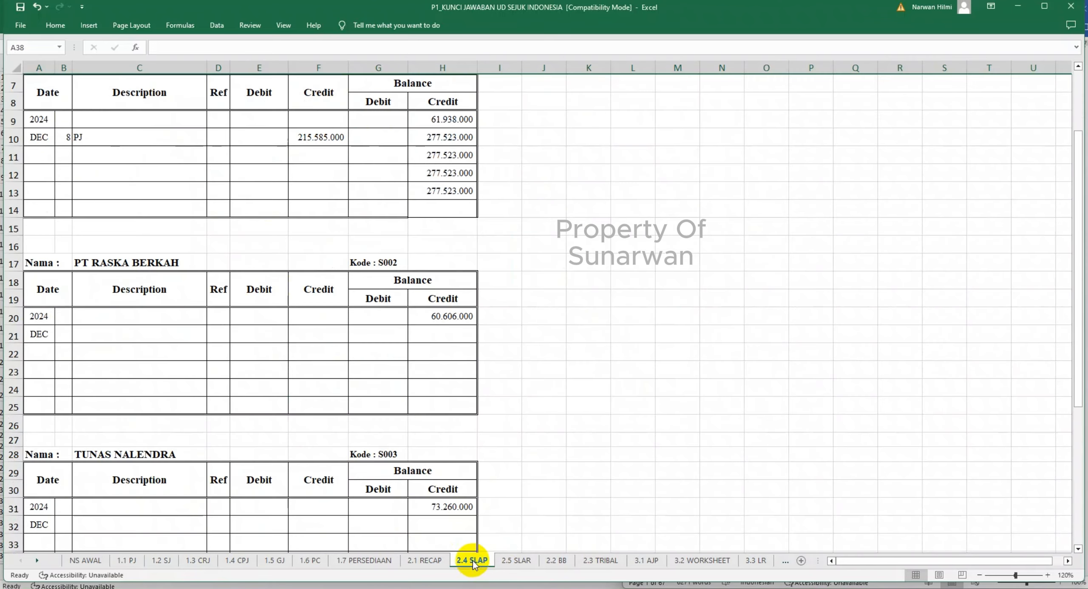
left_click(95, 331)
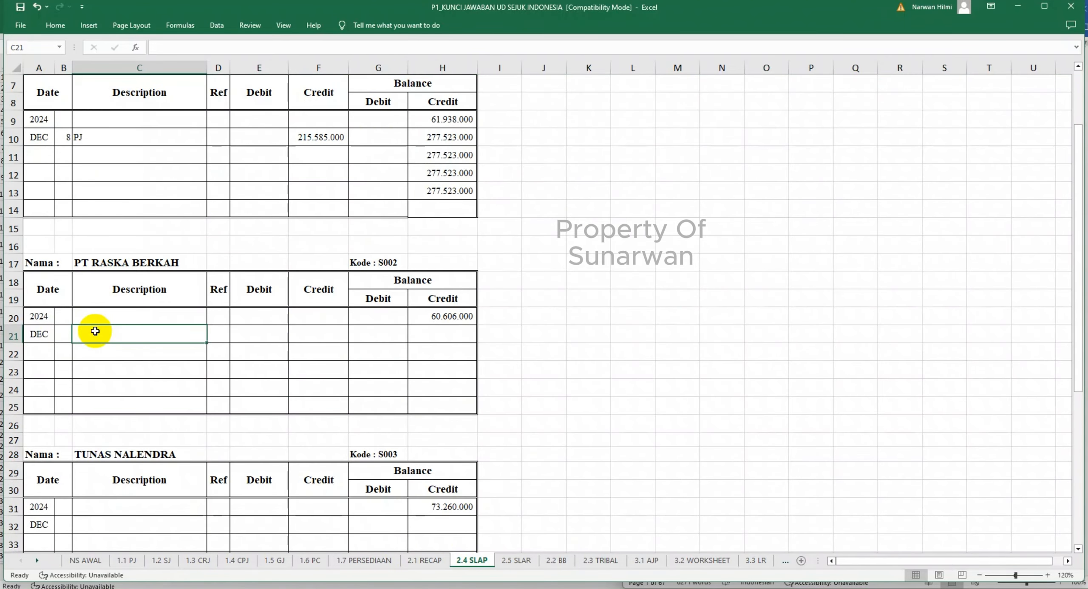
type("CPJ")
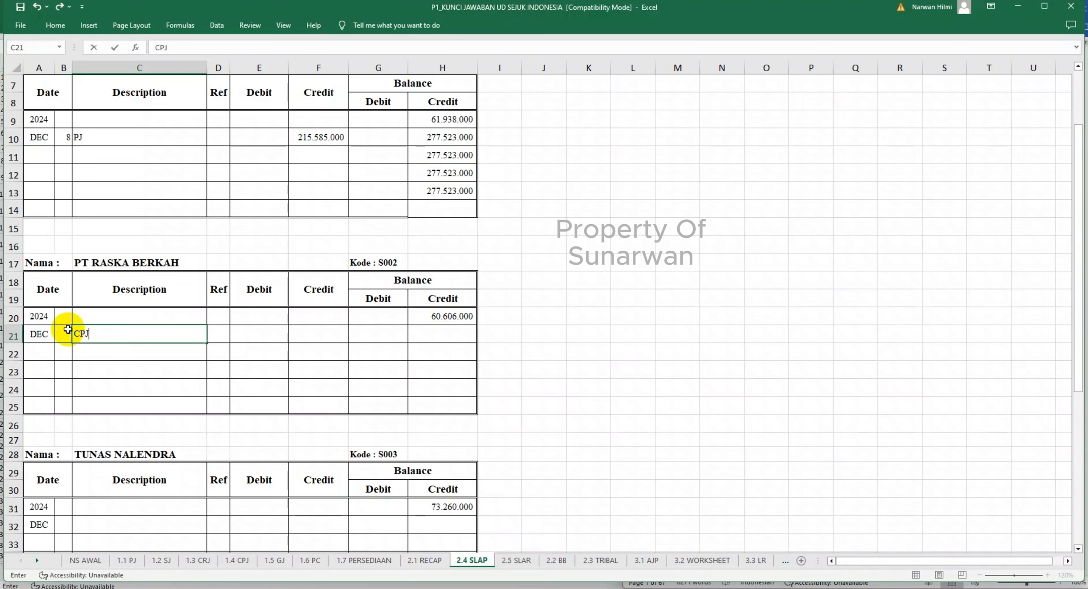
left_click(67, 330)
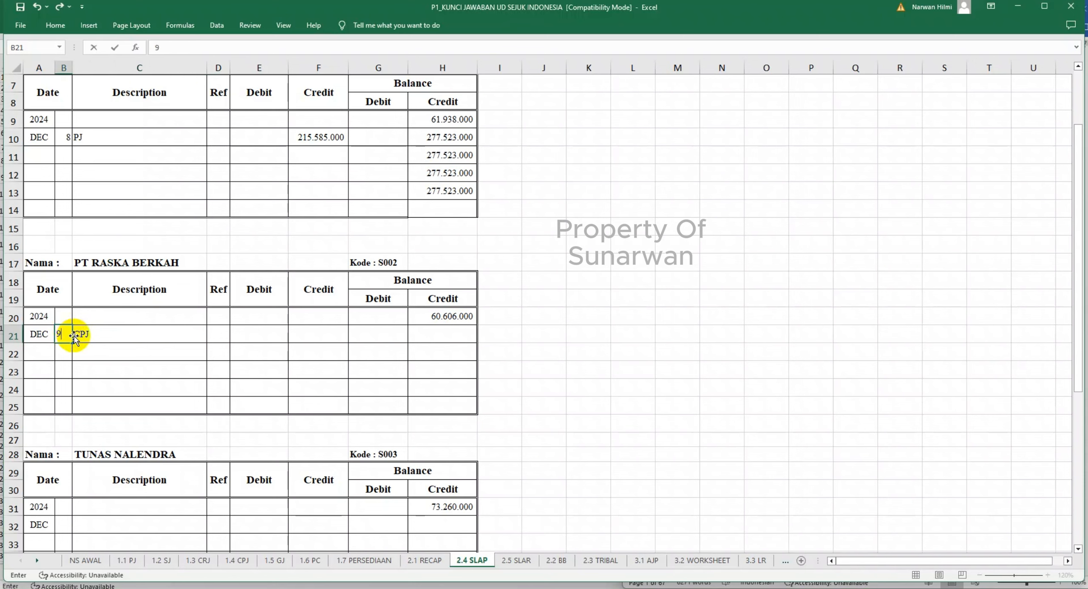
key("Tab")
key("Tab")
key("Tab")
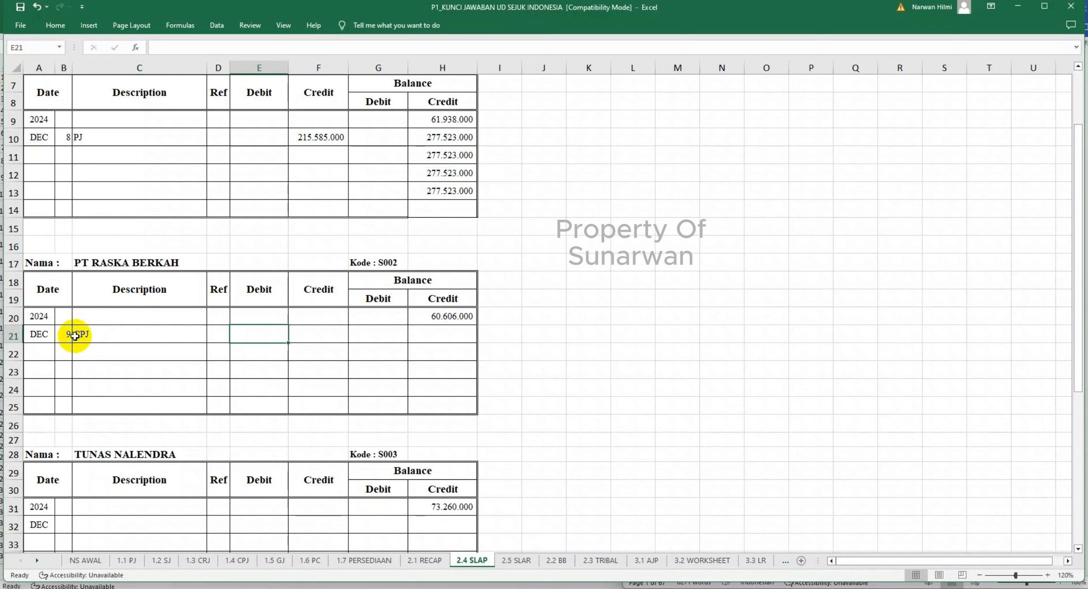
type("=")
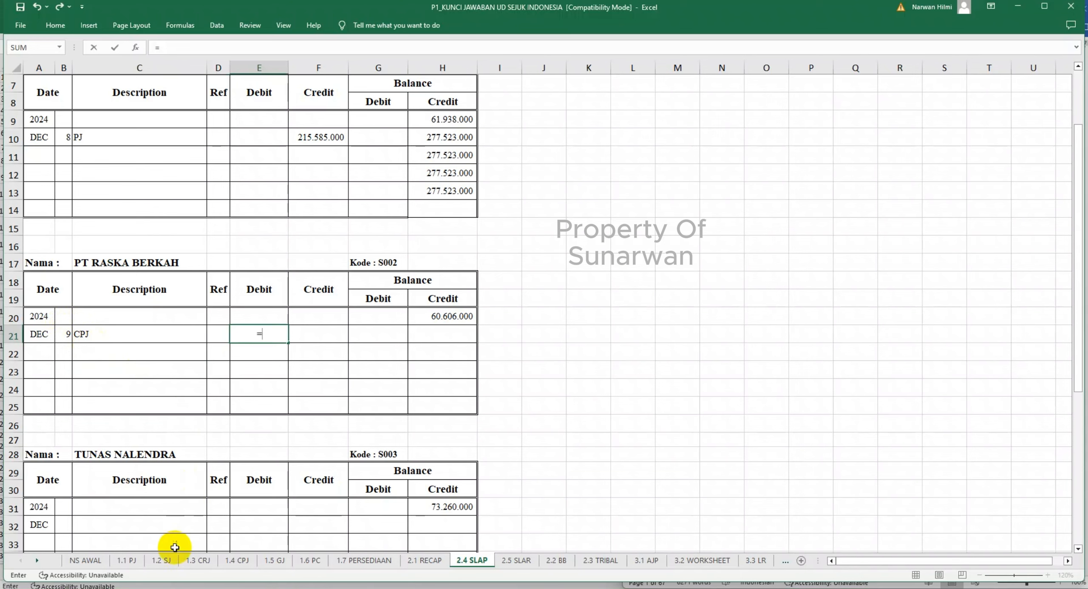
left_click(238, 561)
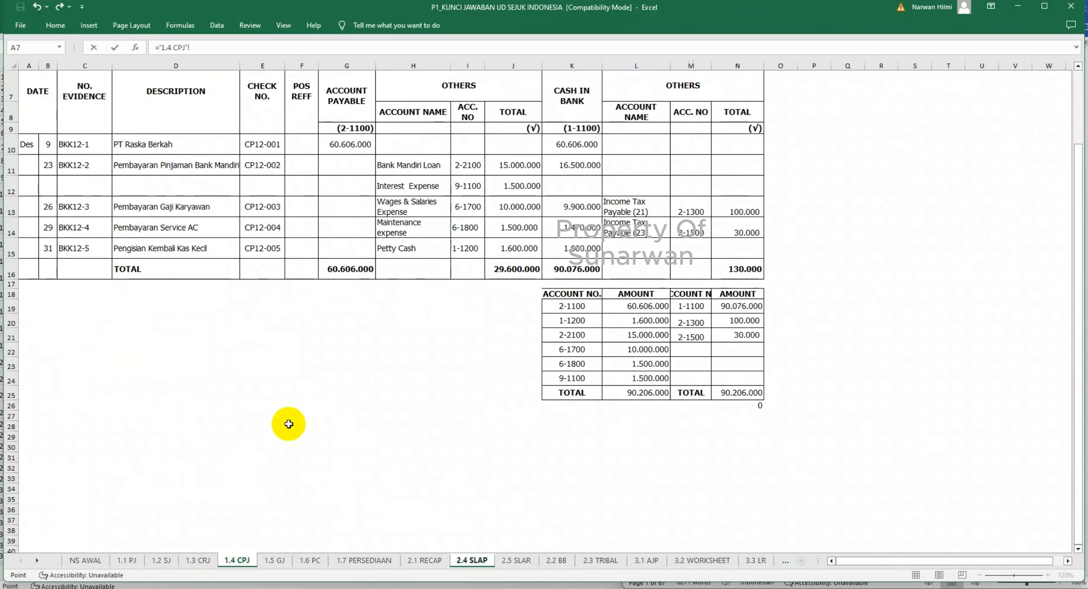
left_click(347, 146)
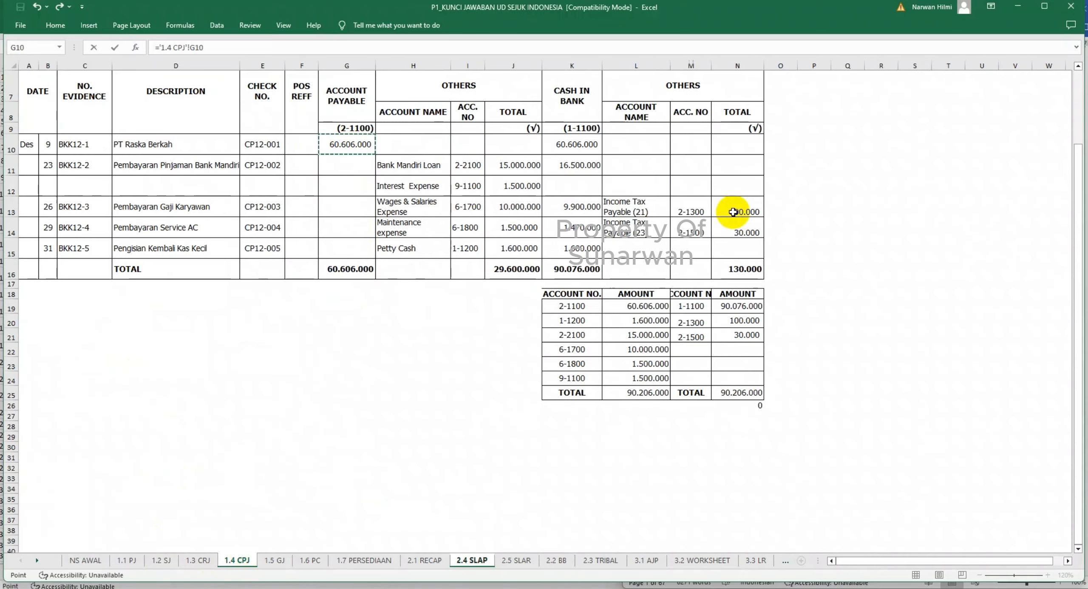
key("Return")
- Calculate PT Raska Berkah's credit balance in H21 with the formula =H20-E21+F21
left_click(438, 333)
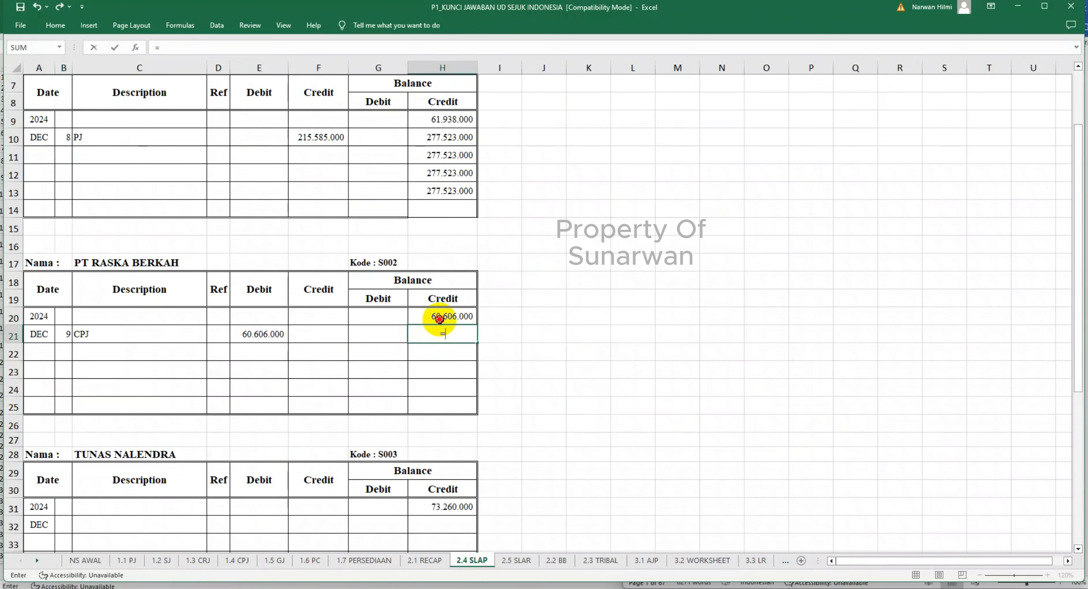
left_click(439, 319)
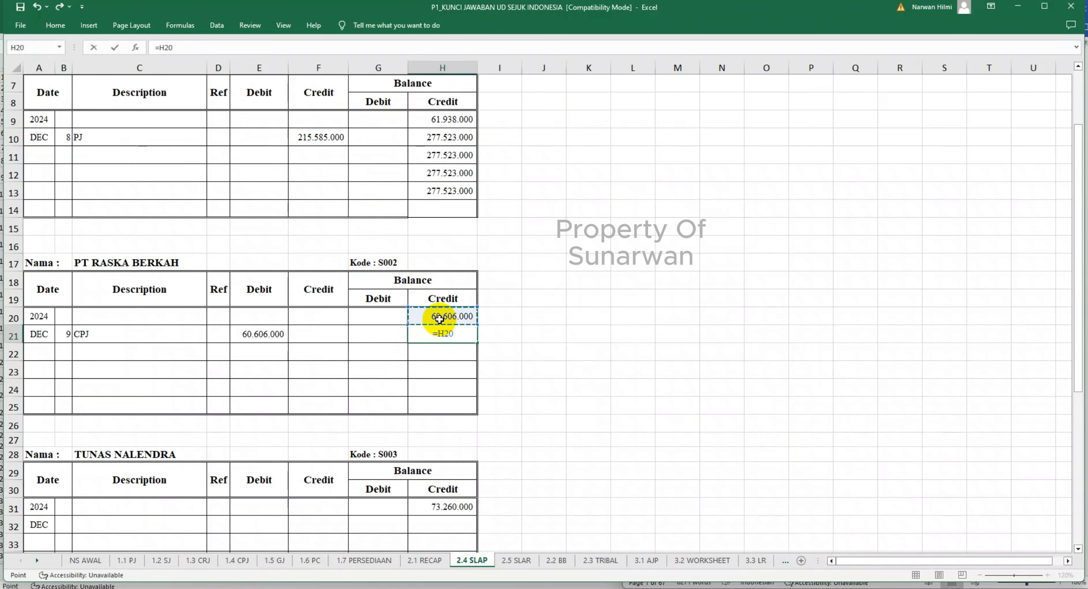
type("-")
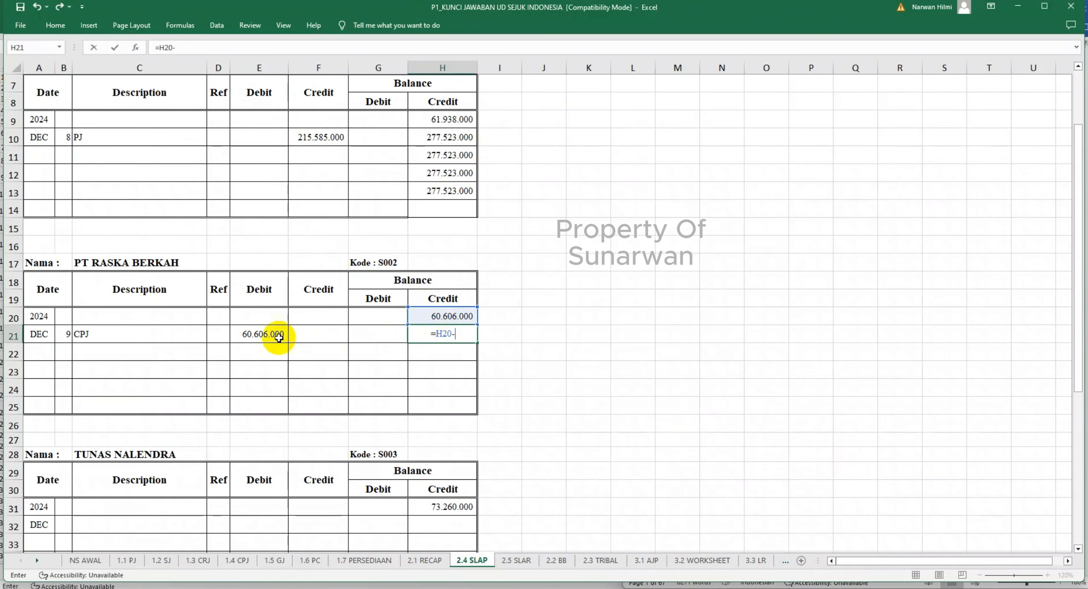
left_click(271, 335)
type("+")
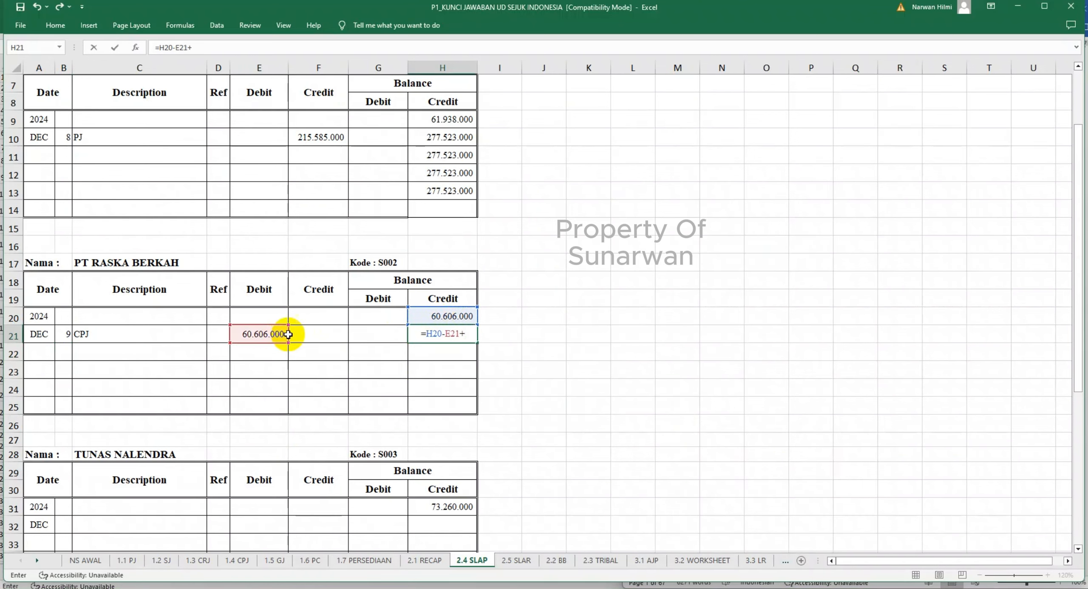
left_click(306, 335)
key("Return")
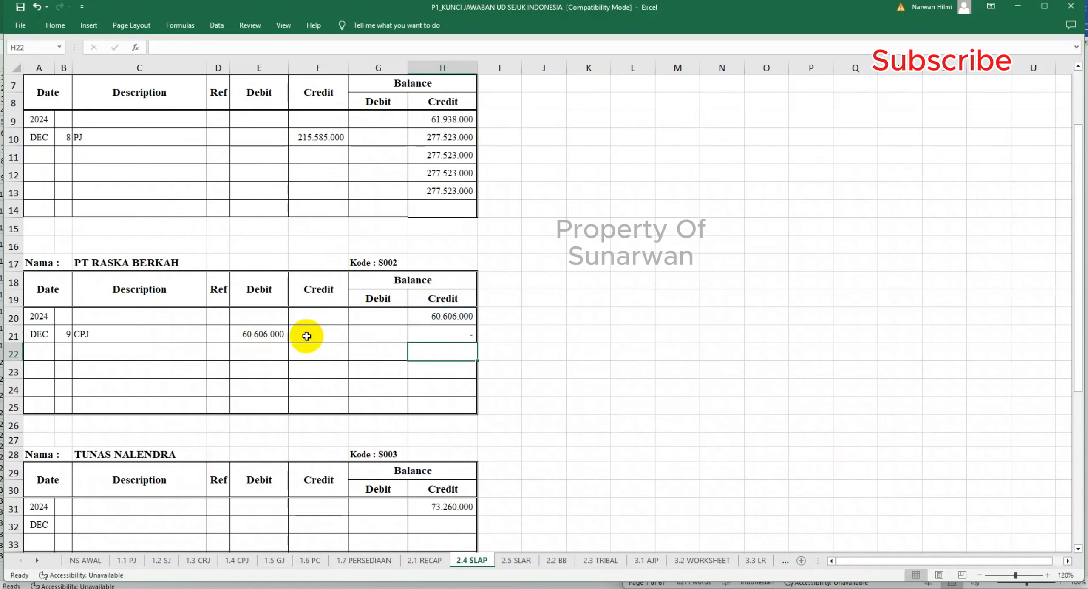
- Enter day 16 and description PJ on row 22 of PT Raska Berkah's ledger
left_click(64, 351)
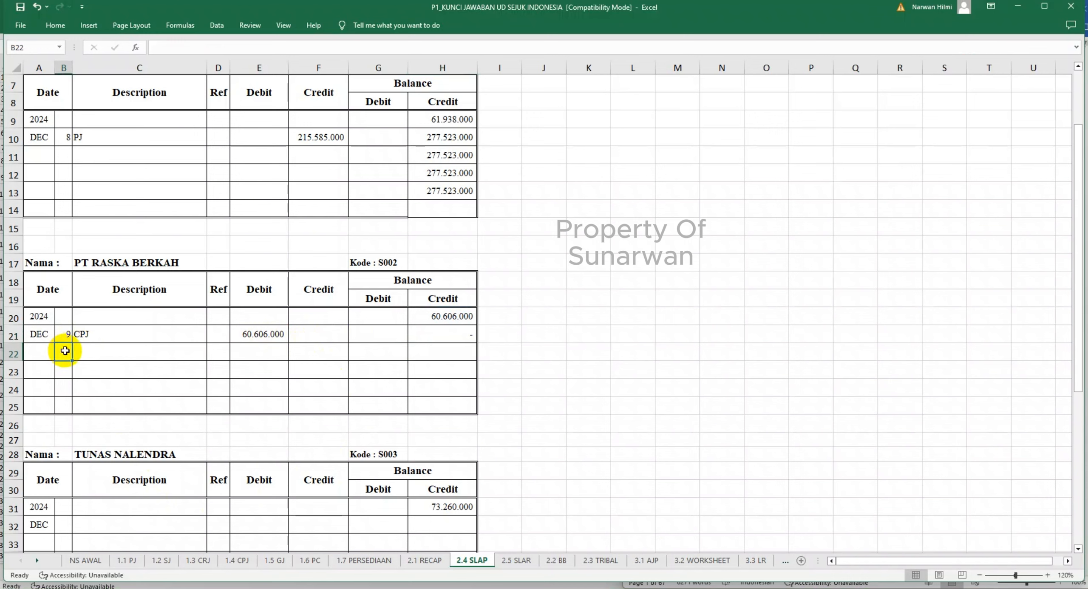
key("Right")
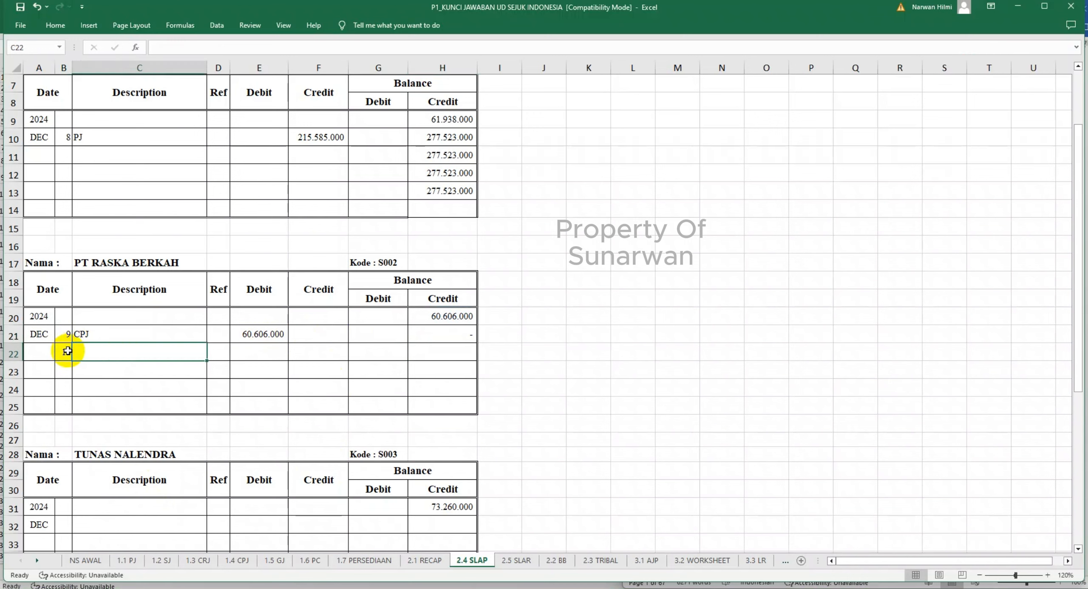
type("PJ")
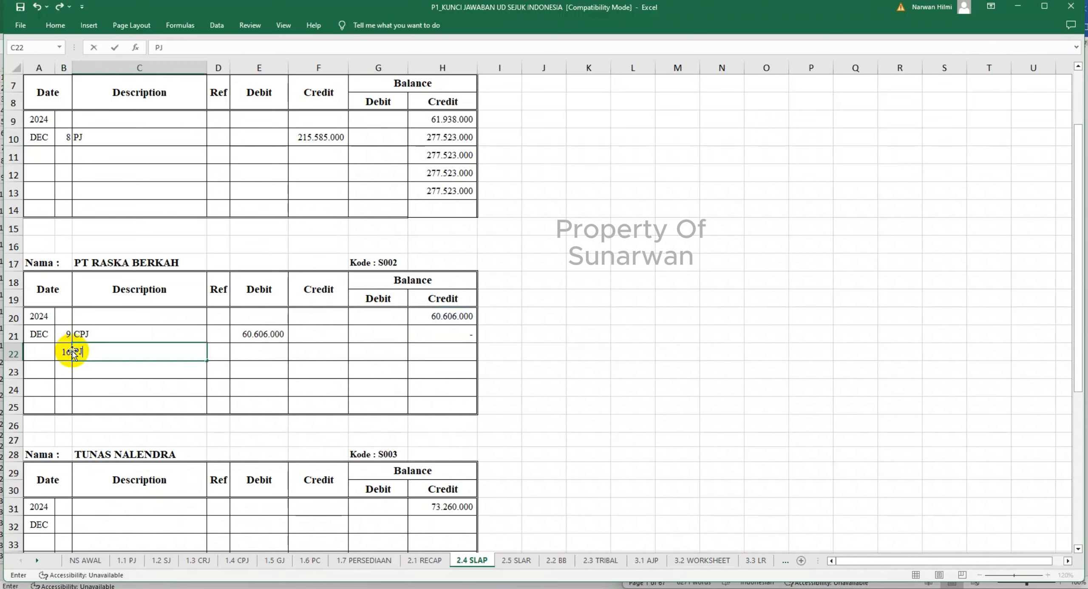
key("Right")
key("Right")
key("Right")
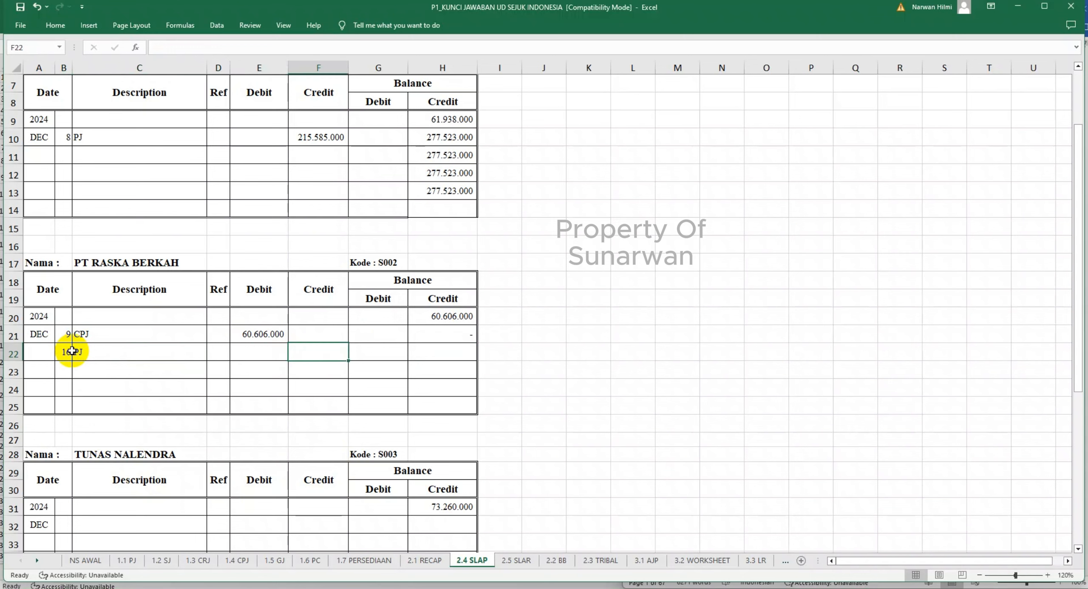
- Link the credit in F22 to PT Raska Berkah's accounts payable in '1.1 PJ'!I9 and extend the balance formula to H22
type("=")
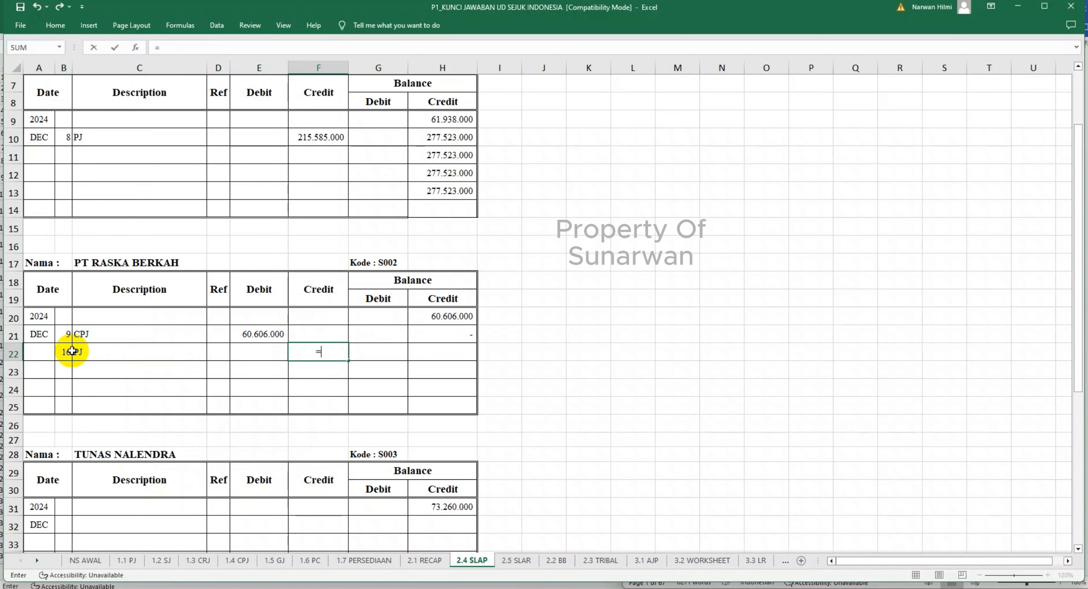
left_click(133, 561)
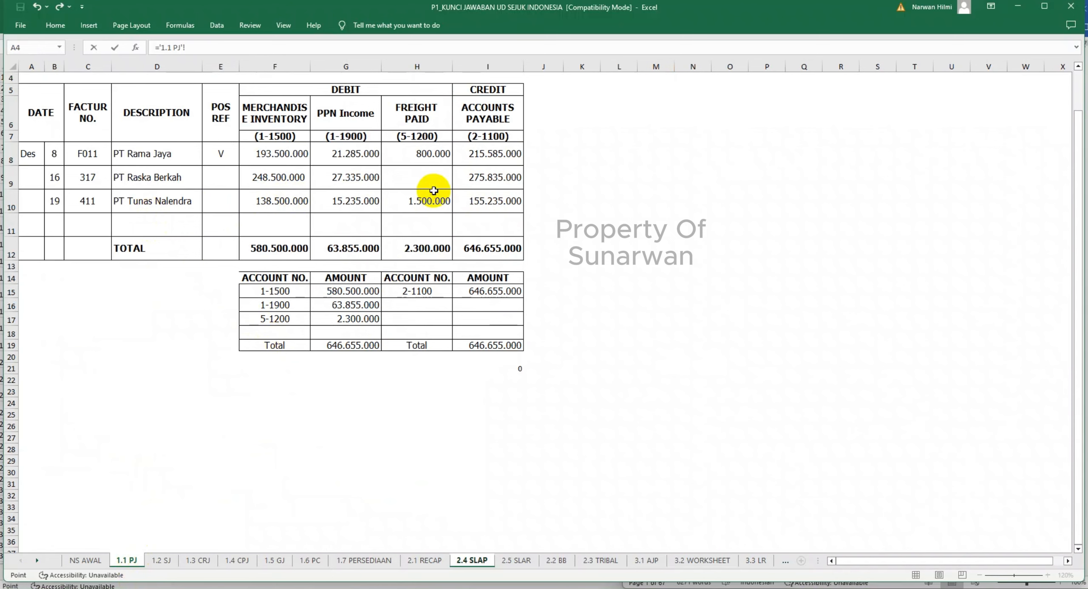
left_click(494, 176)
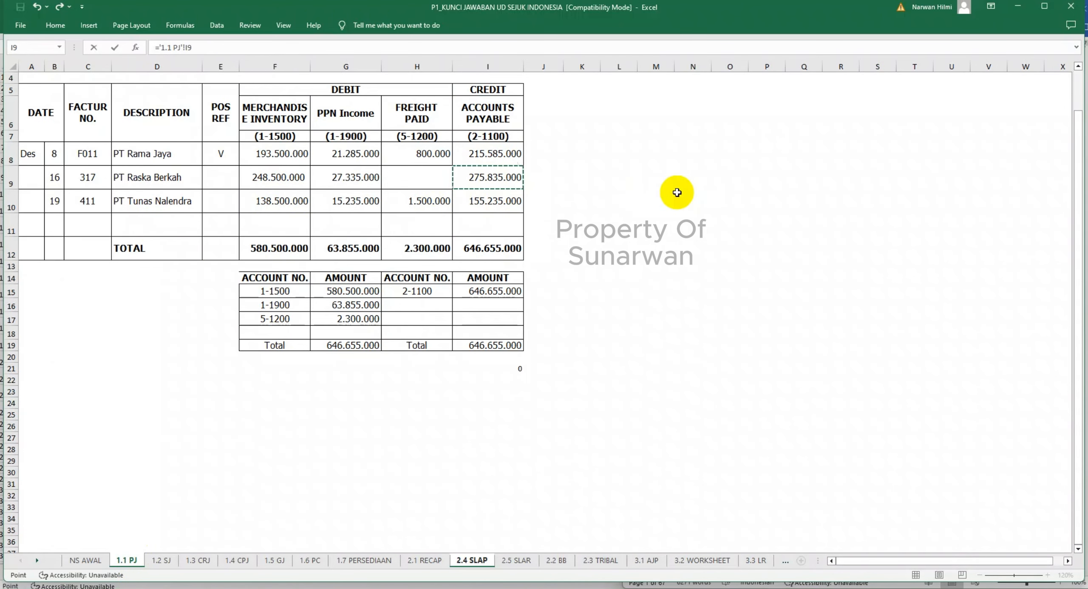
key("Return")
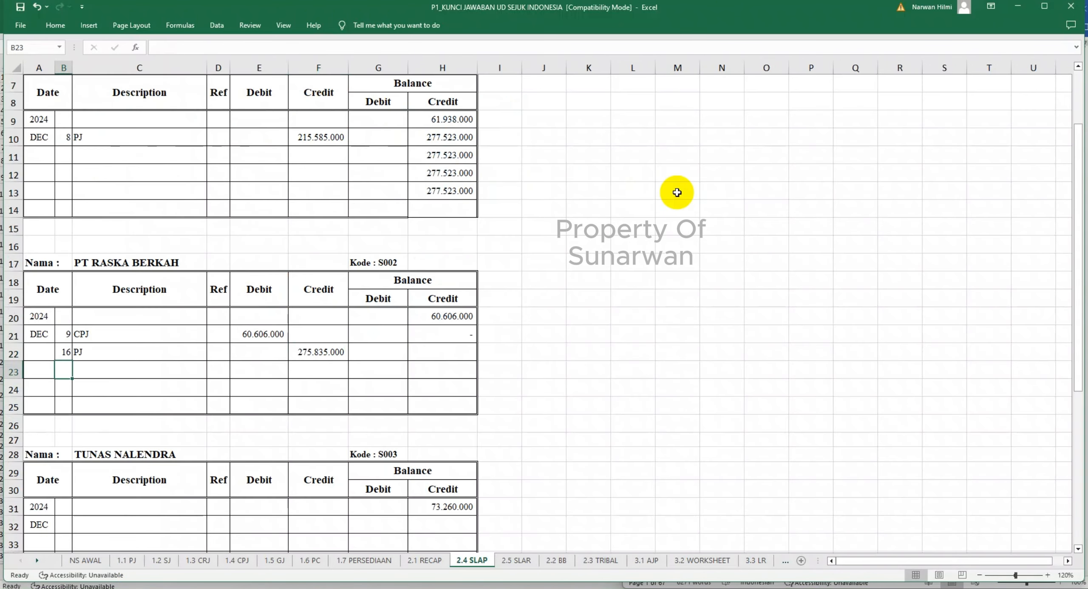
left_click(467, 334)
left_click_drag(474, 353, 478, 361)
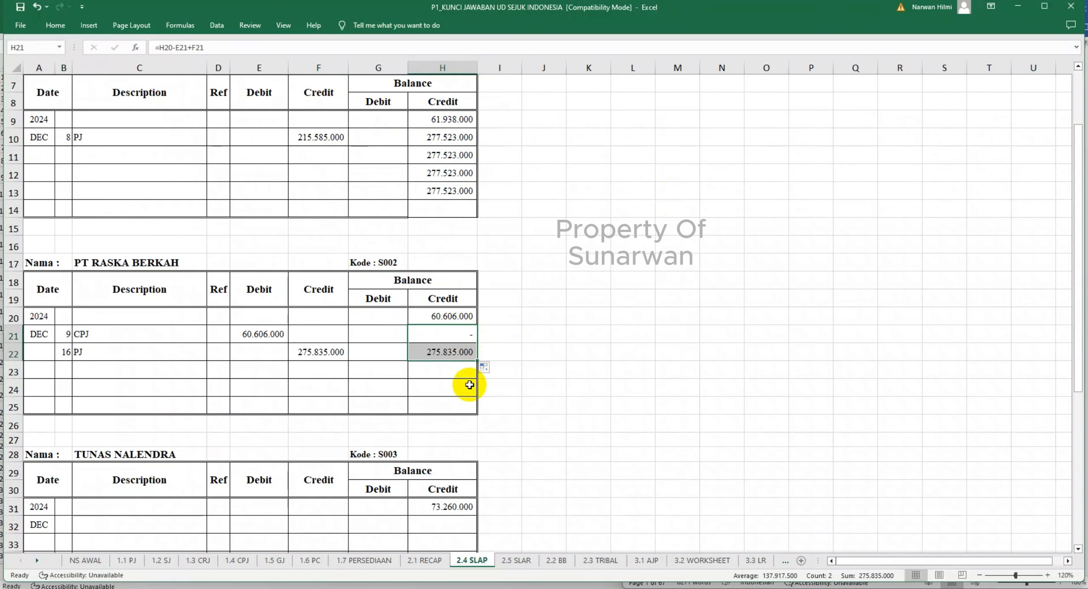
- Mark PT Raska Berkah's transactions as posted with V in the posting reference column of the 1.1 PJ and 1.4 CPJ sheets
left_click(128, 561)
left_click(223, 179)
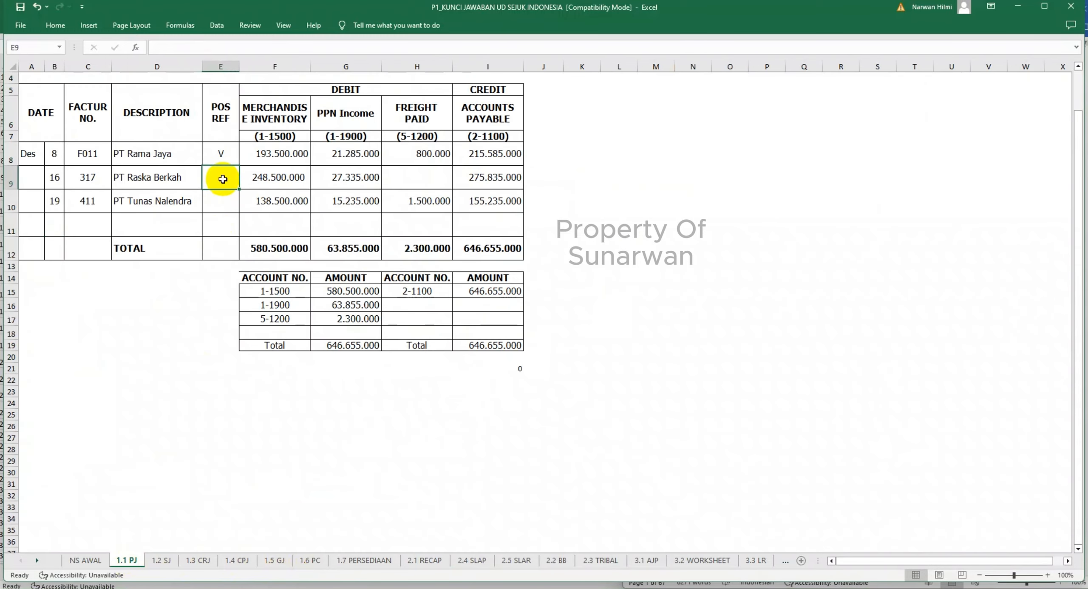
left_click(237, 560)
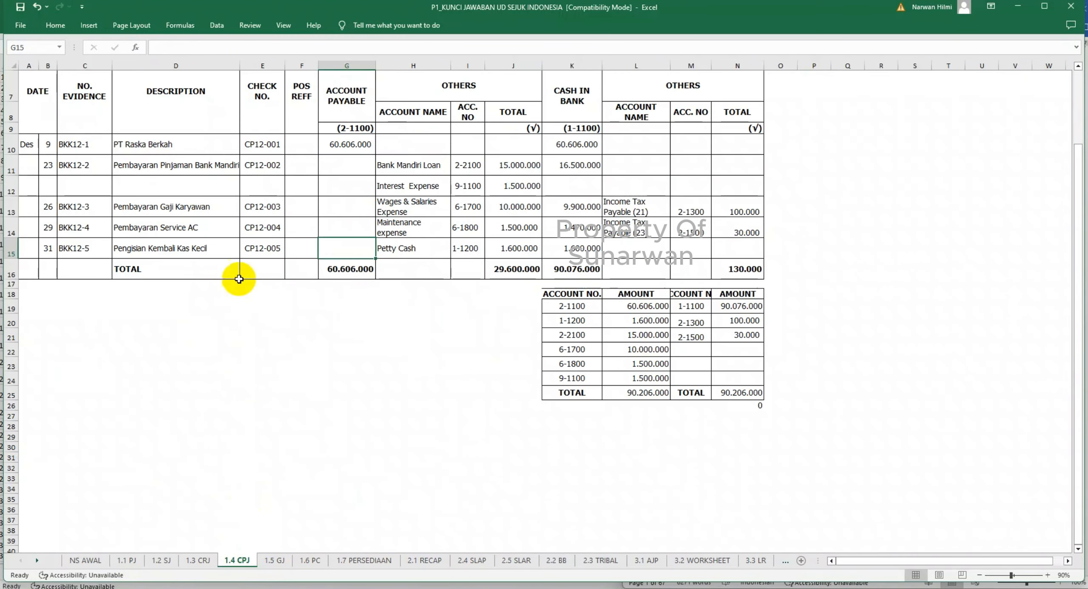
left_click(300, 146)
type("V")
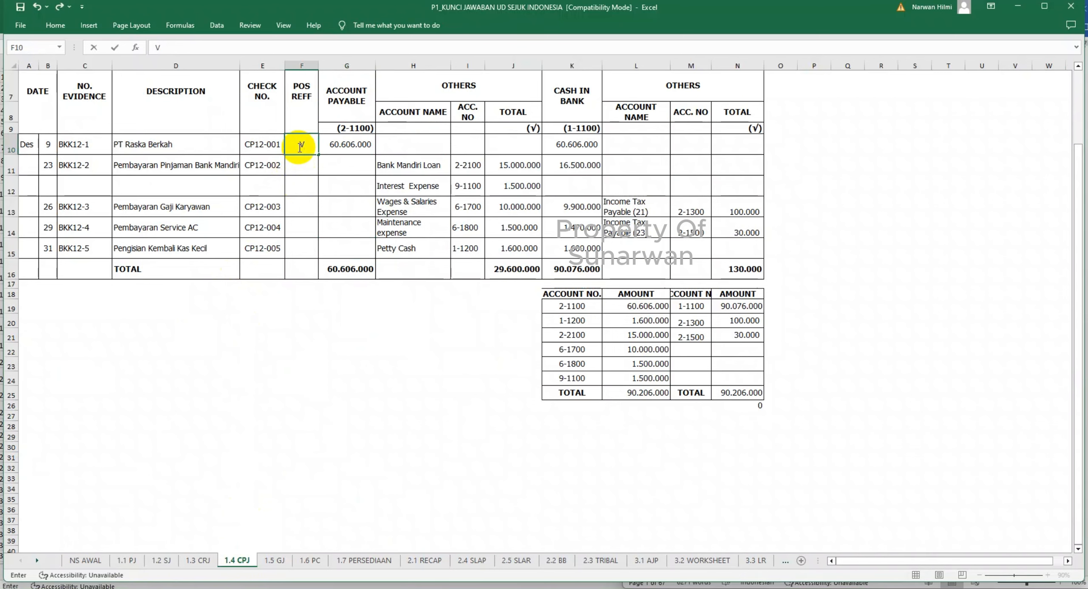
left_click(301, 191)
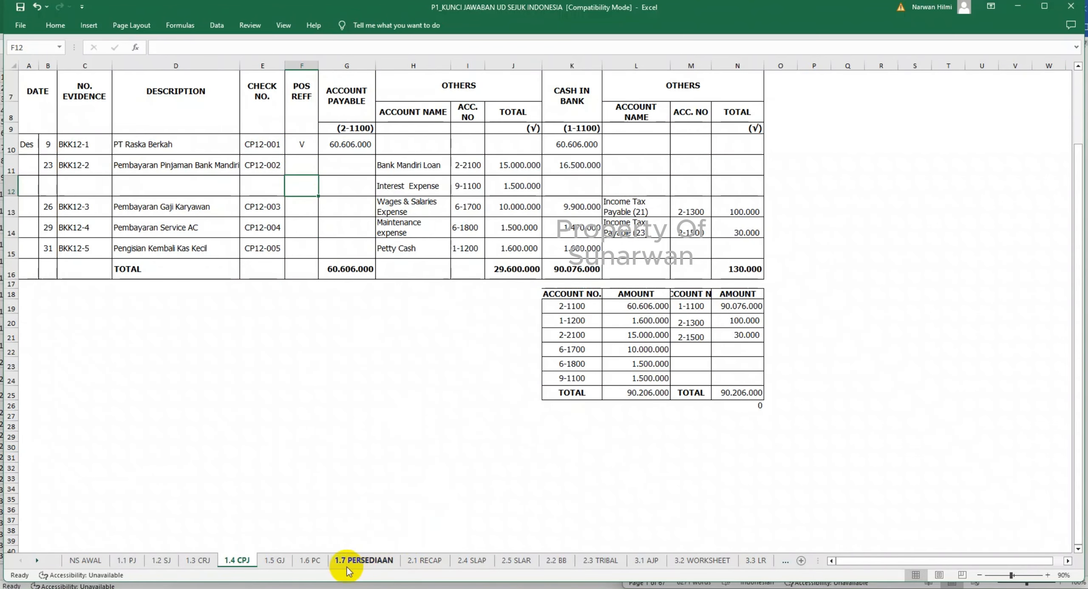
- Check the journals for Tunas Nalendra's transactions and enter day 19 and description PJ on row 32 of its ledger in 2.4 SLAP
left_click(276, 560)
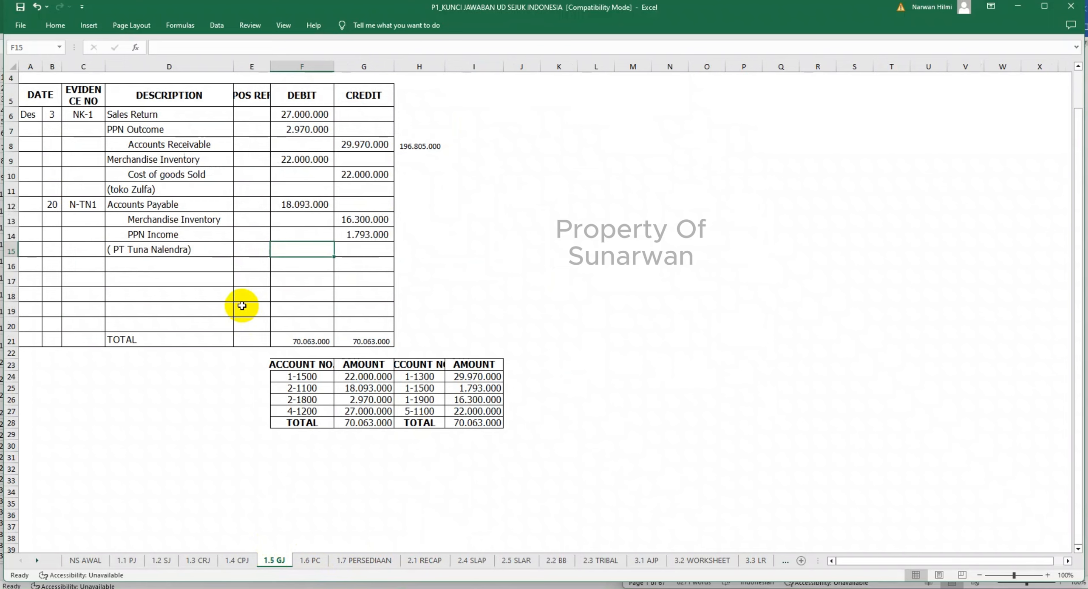
left_click(485, 562)
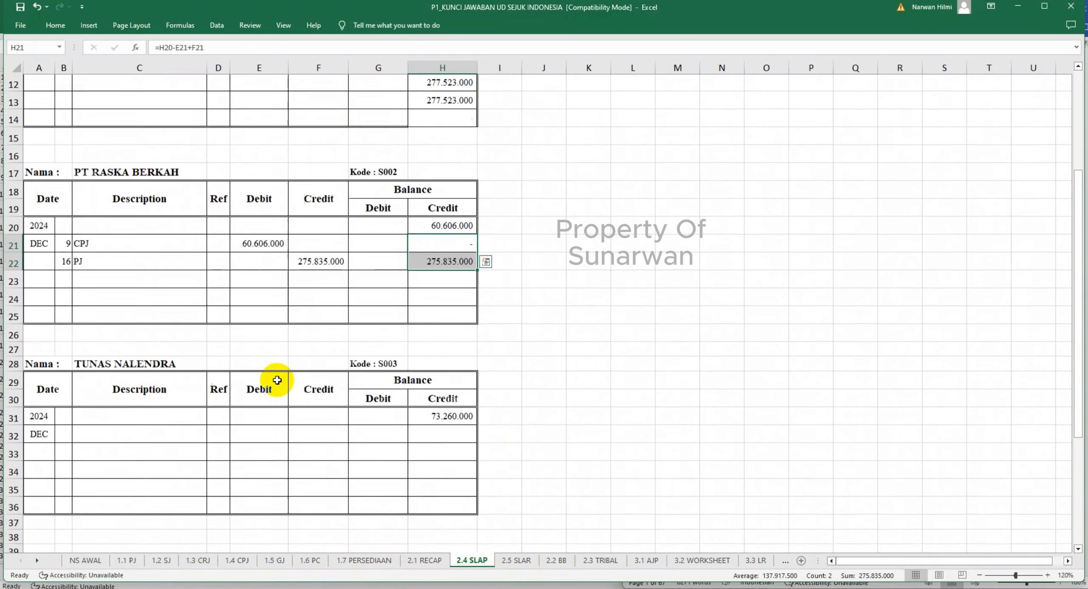
scroll(277, 380, "down", 1)
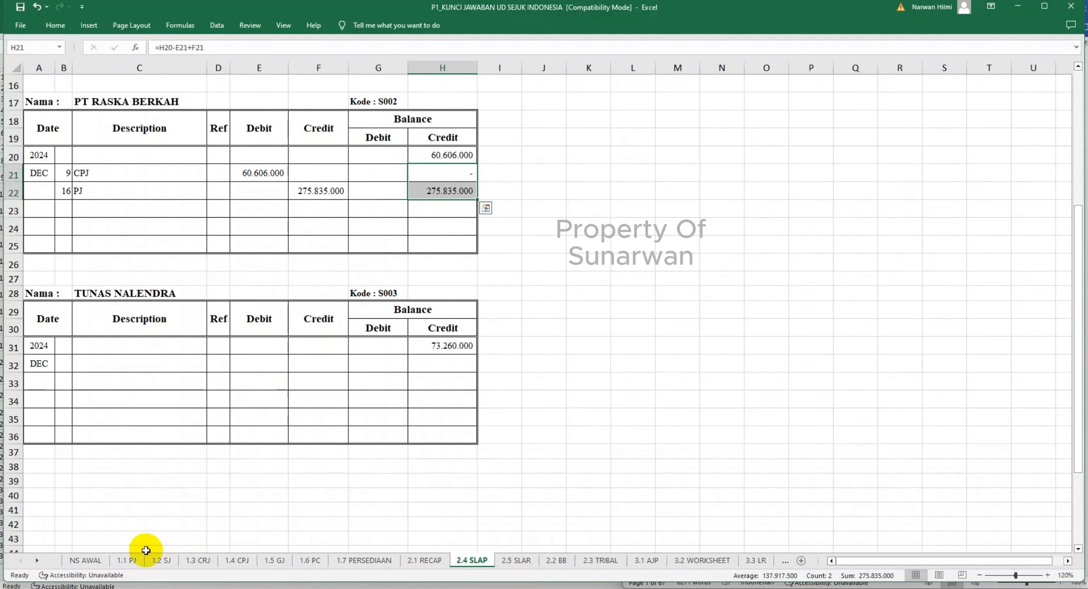
left_click(125, 561)
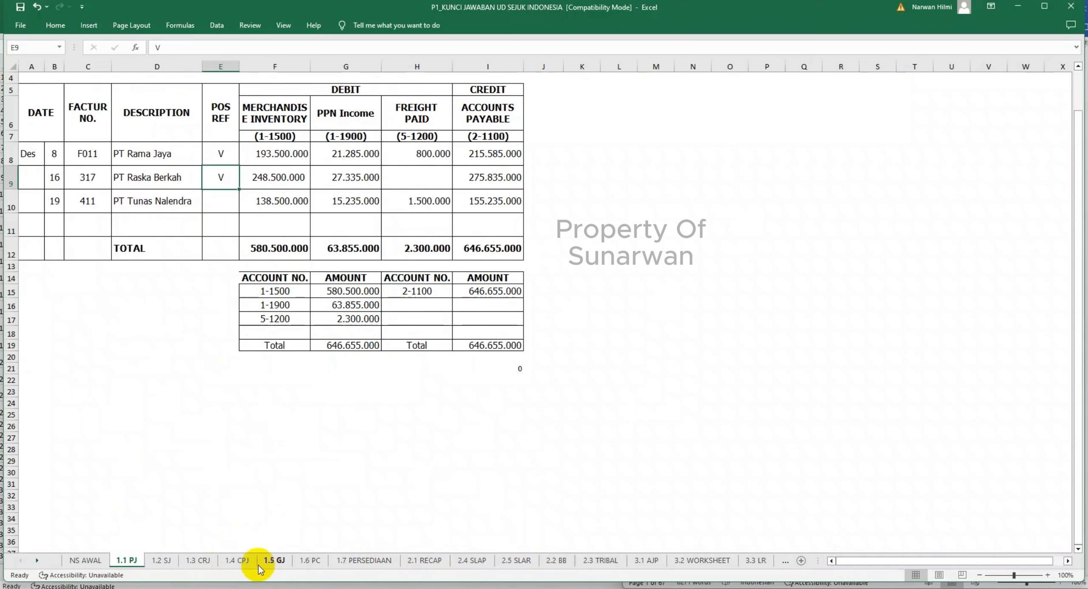
left_click(239, 561)
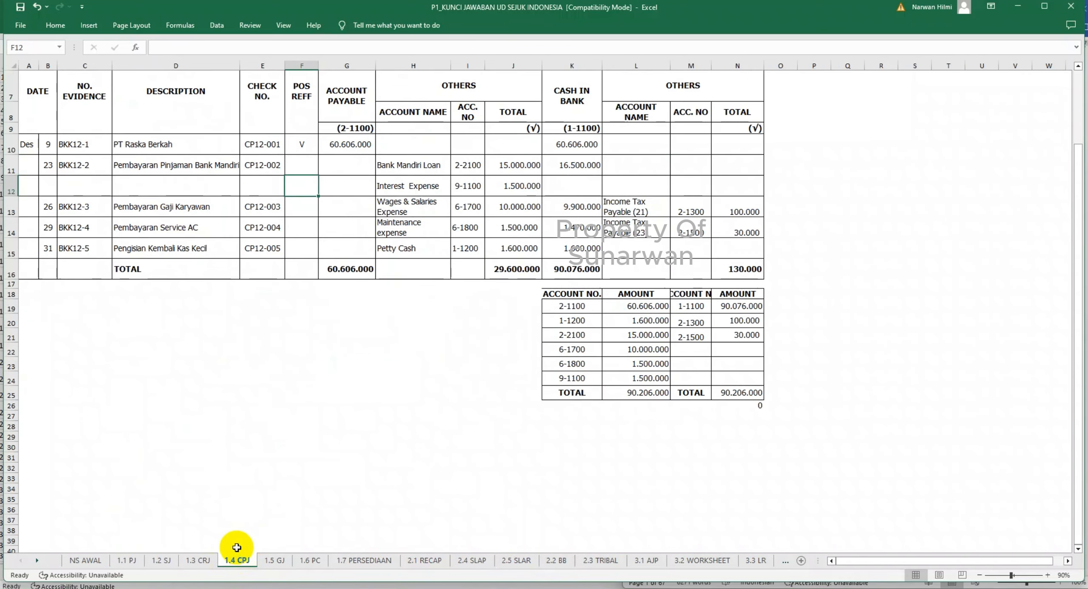
left_click(471, 561)
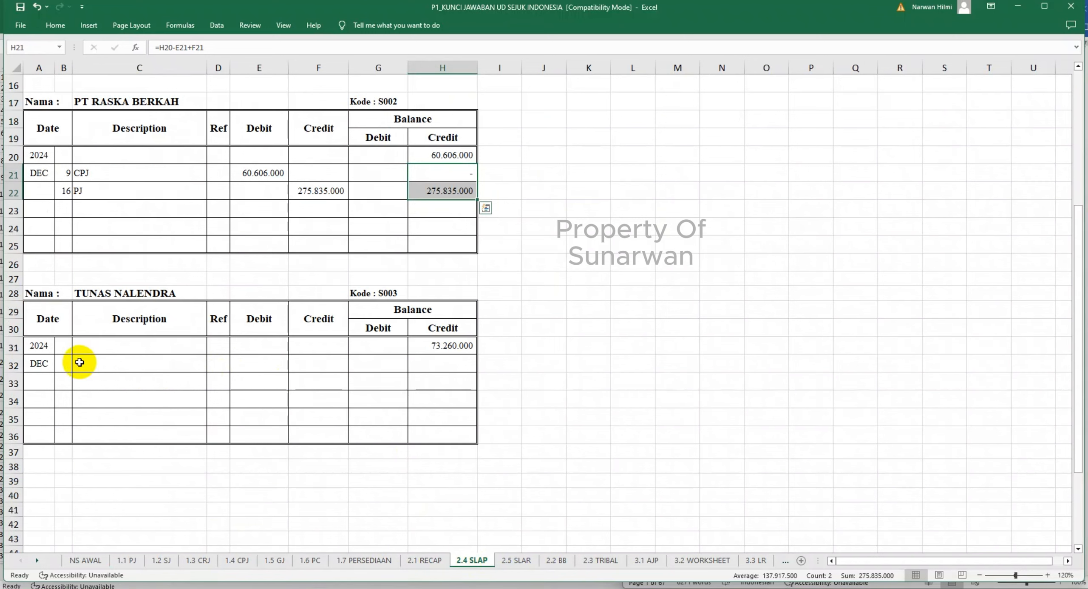
left_click(63, 364)
type("19")
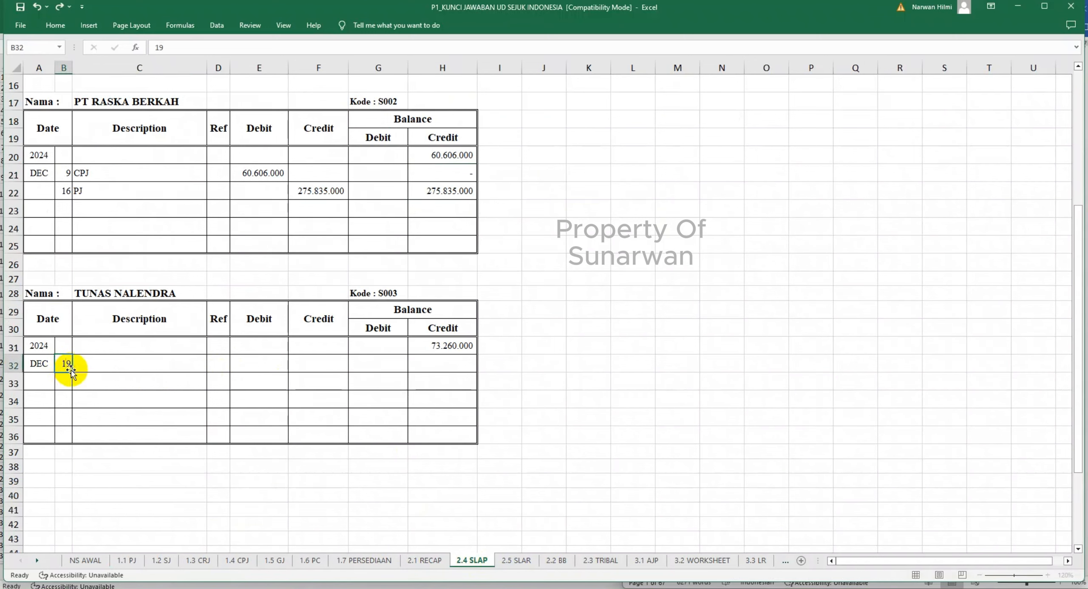
key("Tab")
type("P")
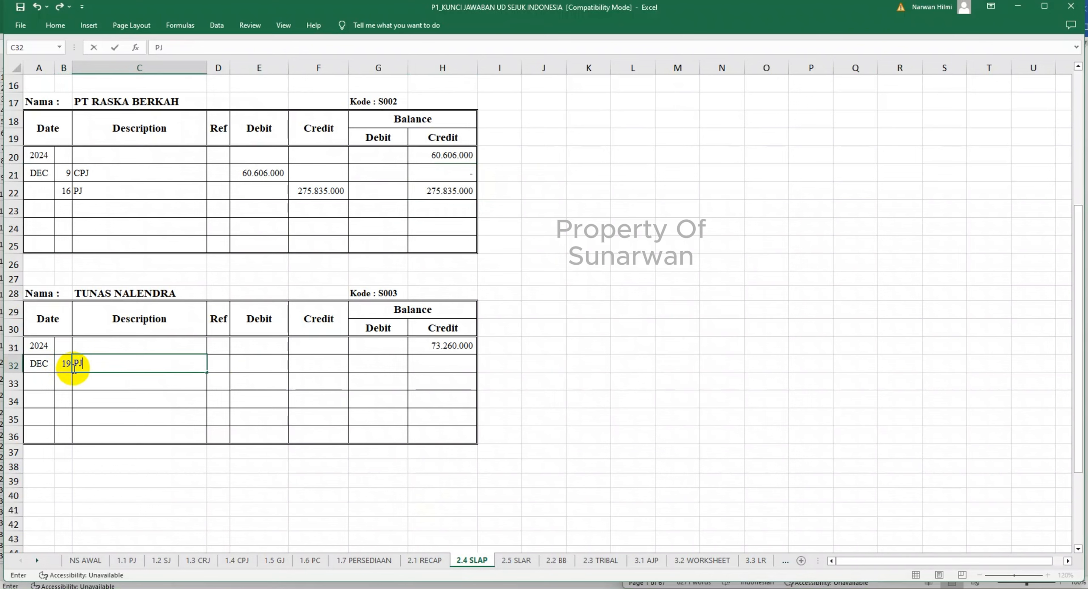
key("Tab")
key("Tab")
key("Tab")
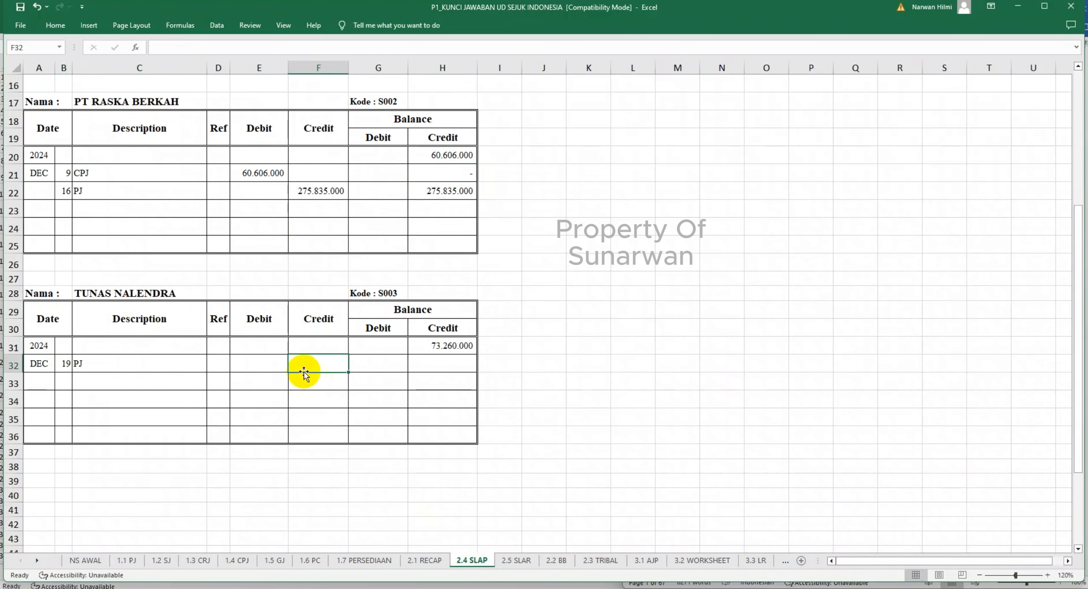
- Link the credit in F32 to Tunas Nalendra's accounts payable in '1.1 PJ'!I10 and mark that purchase journal row as posted with V in E10
type("=")
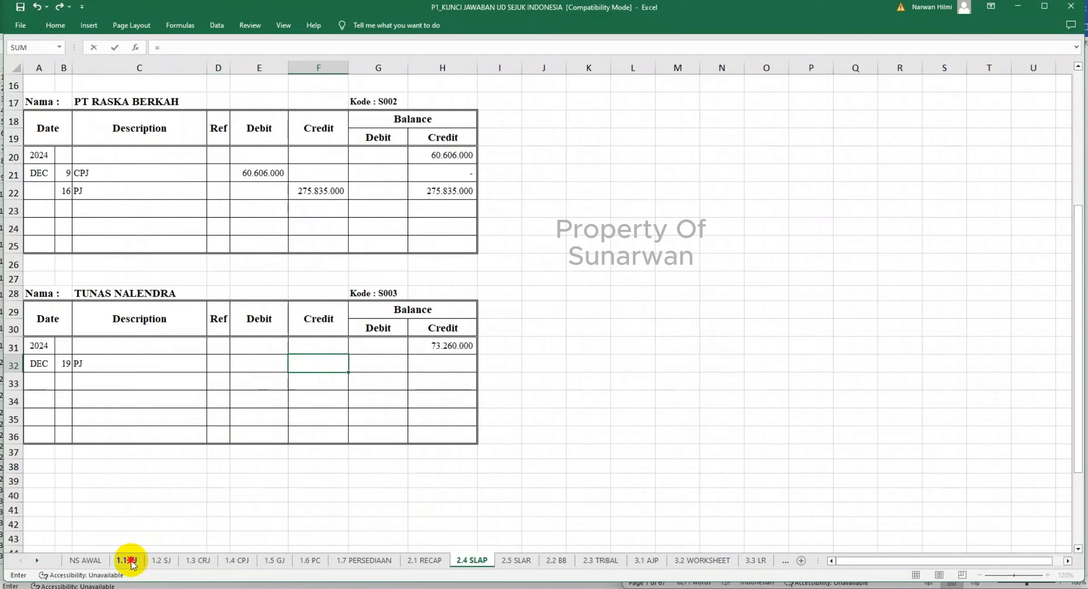
left_click(127, 561)
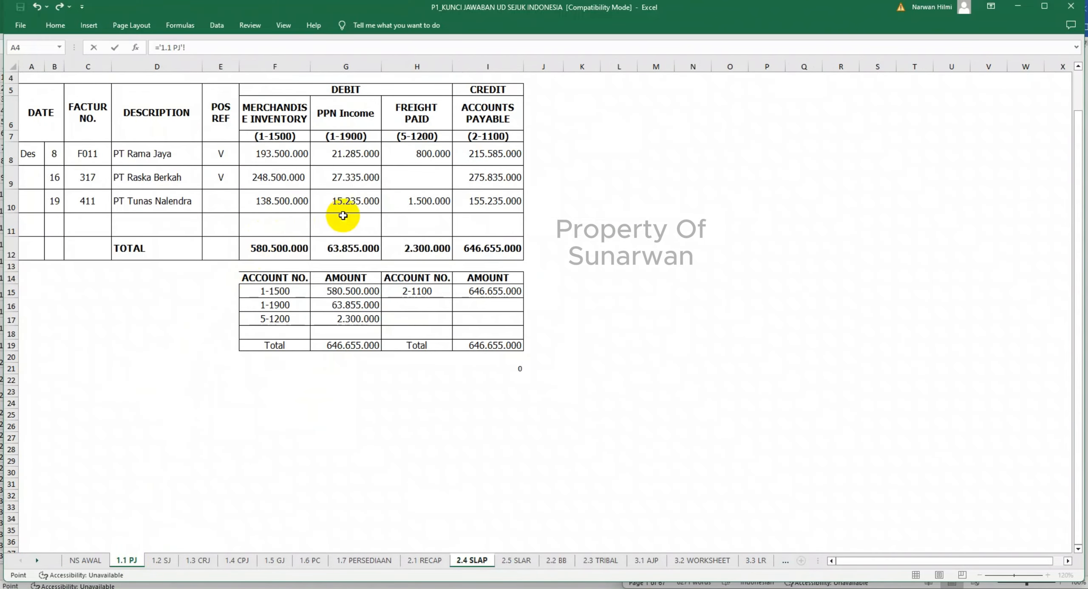
key("Return")
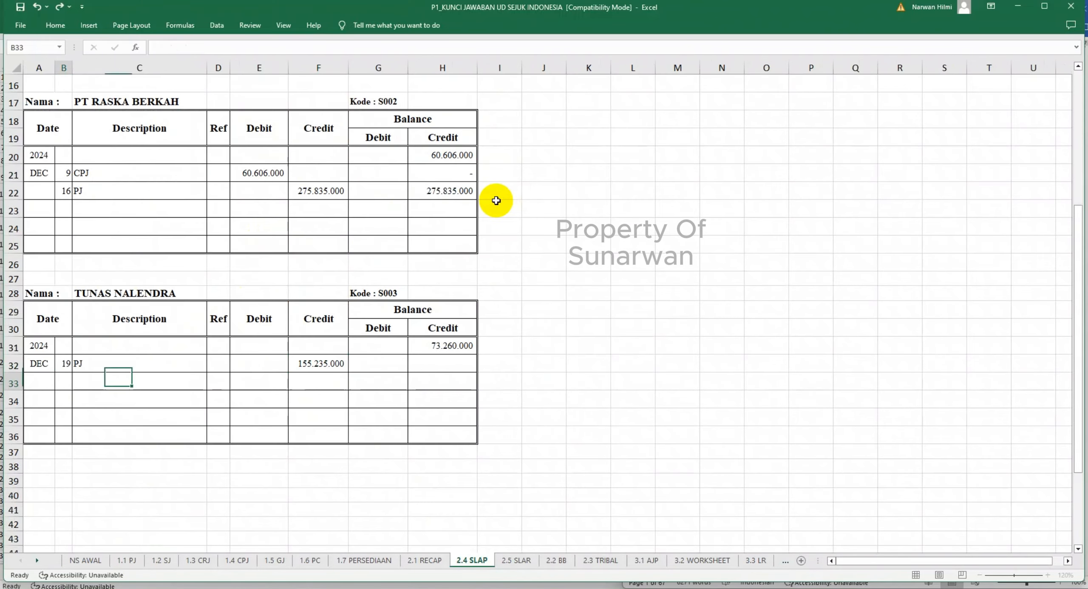
left_click(127, 561)
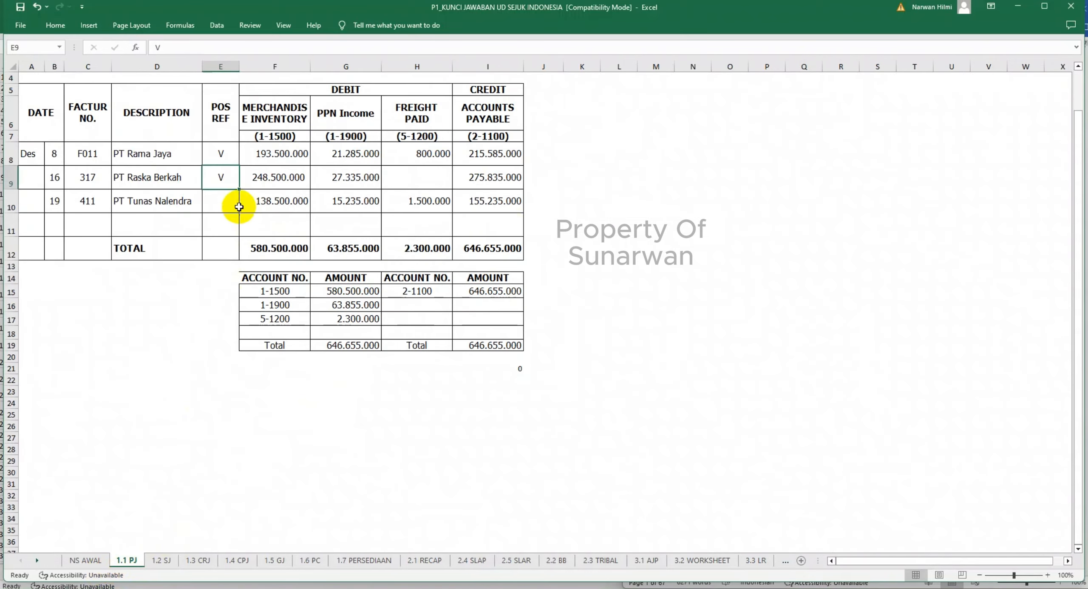
left_click(228, 203)
type("V")
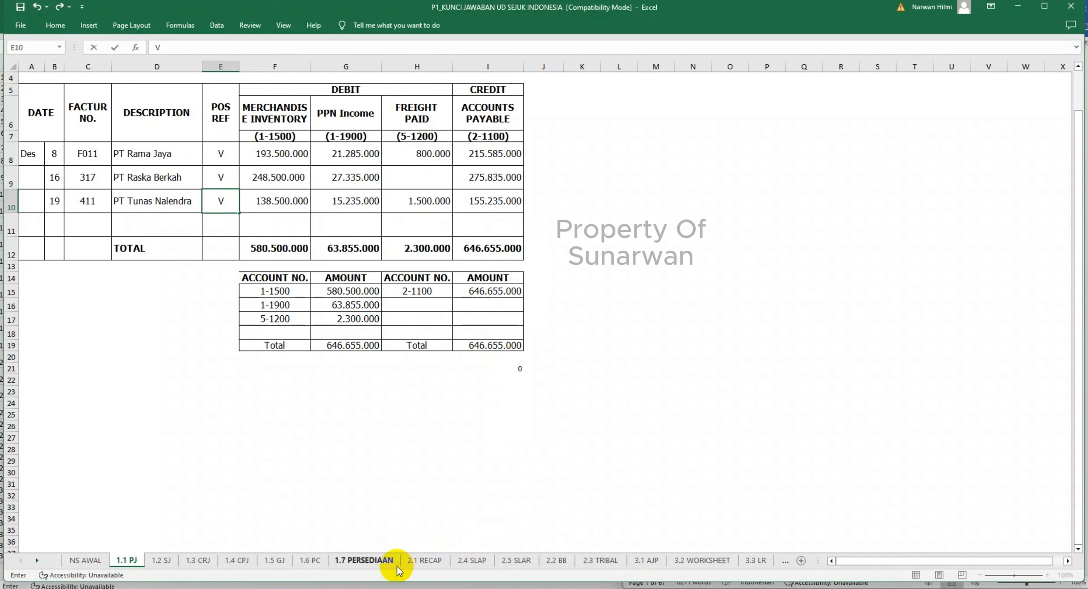
- Enter day 20 and description GJ on row 33 of Tunas Nalendra's ledger in 2.4 SLAP
left_click(490, 563)
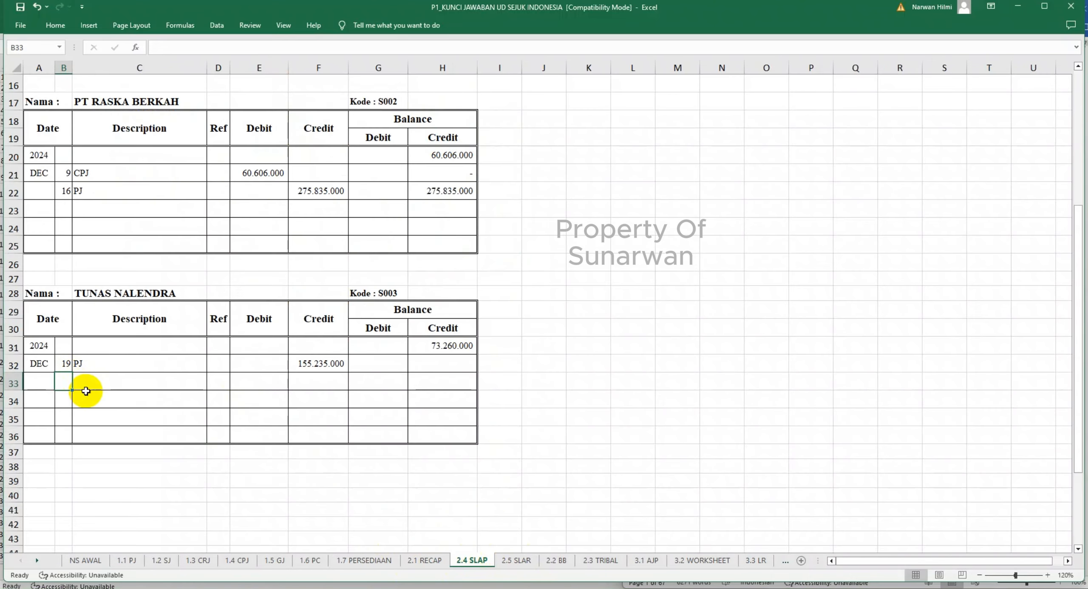
type("20")
key("Tab")
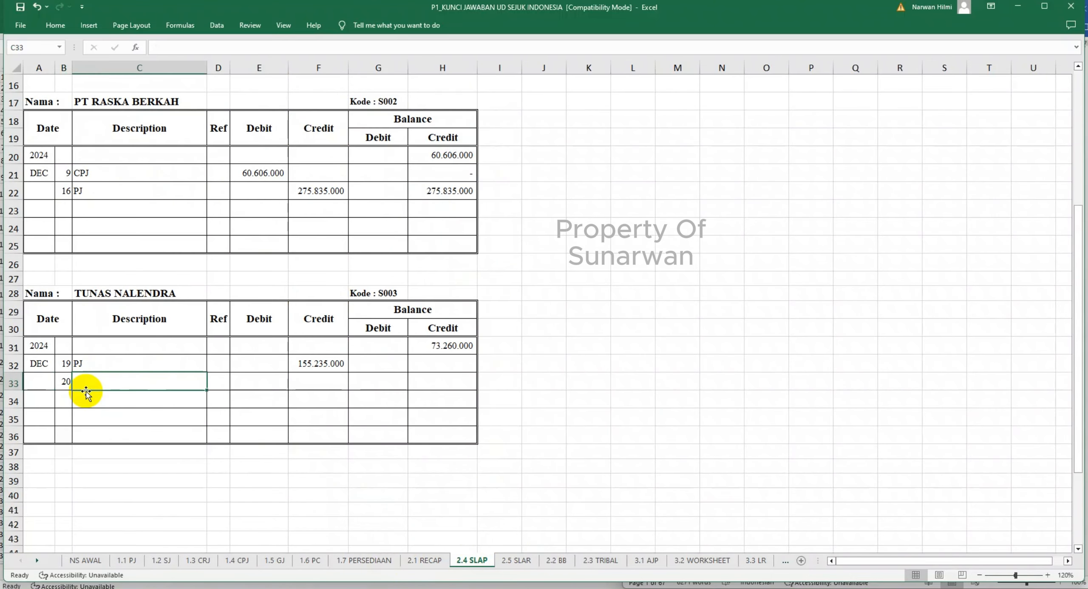
type("GJ")
key("Tab")
key("Tab")
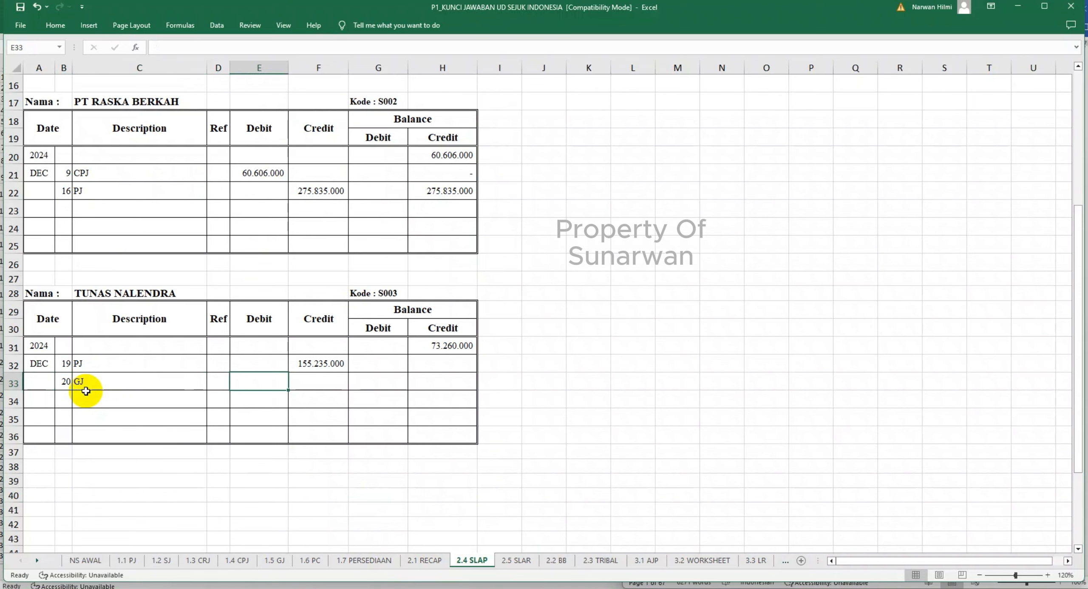
- Link the debit in E33 to the accounts payable in '1.5 GJ'!F12 and mark that general journal line as posted with V in E12
type("=")
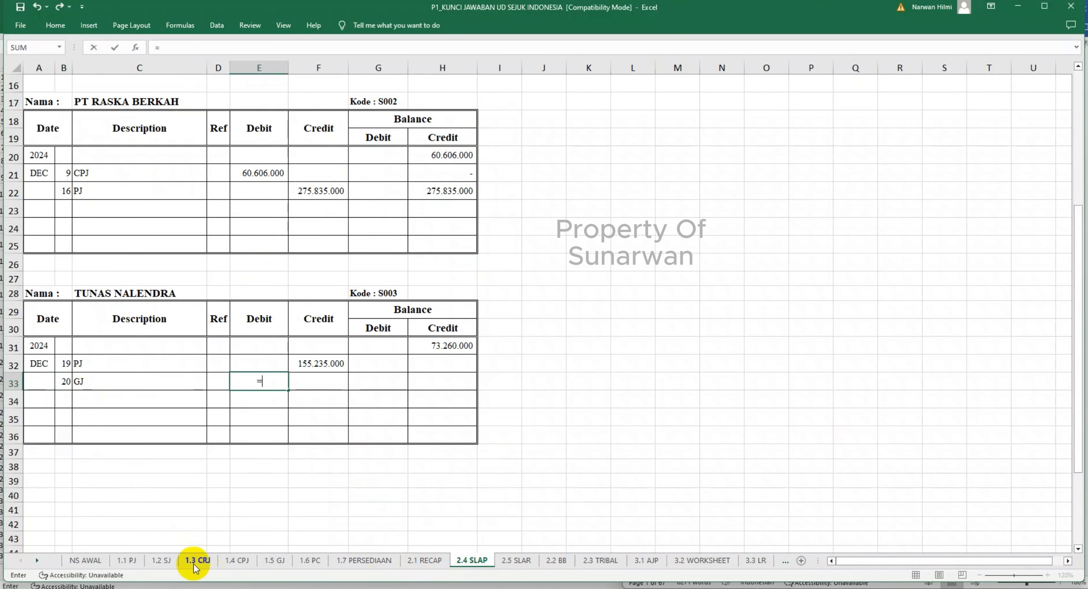
left_click(276, 561)
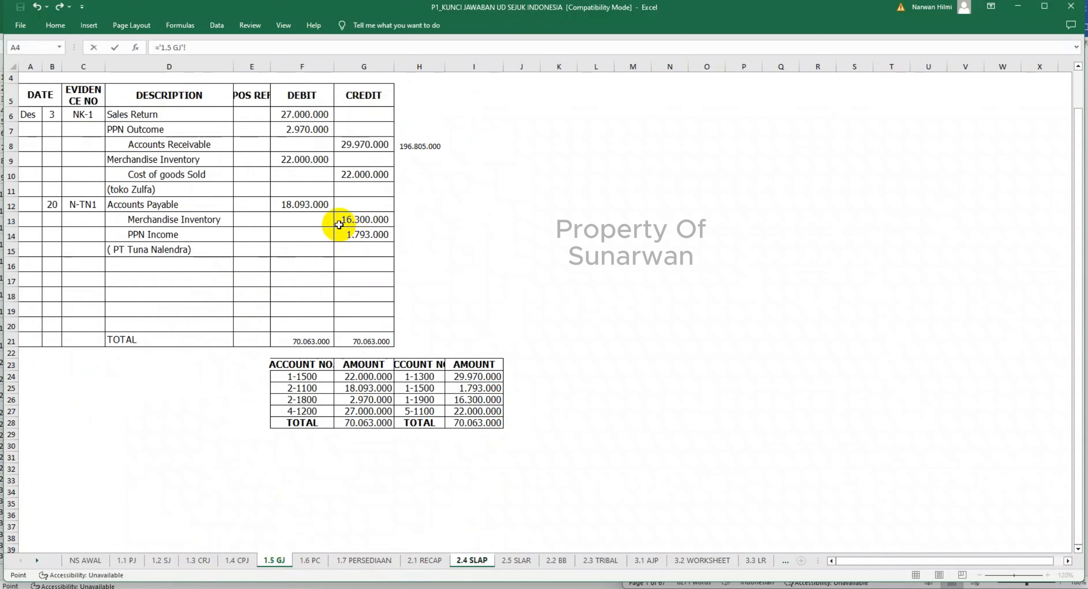
left_click(314, 205)
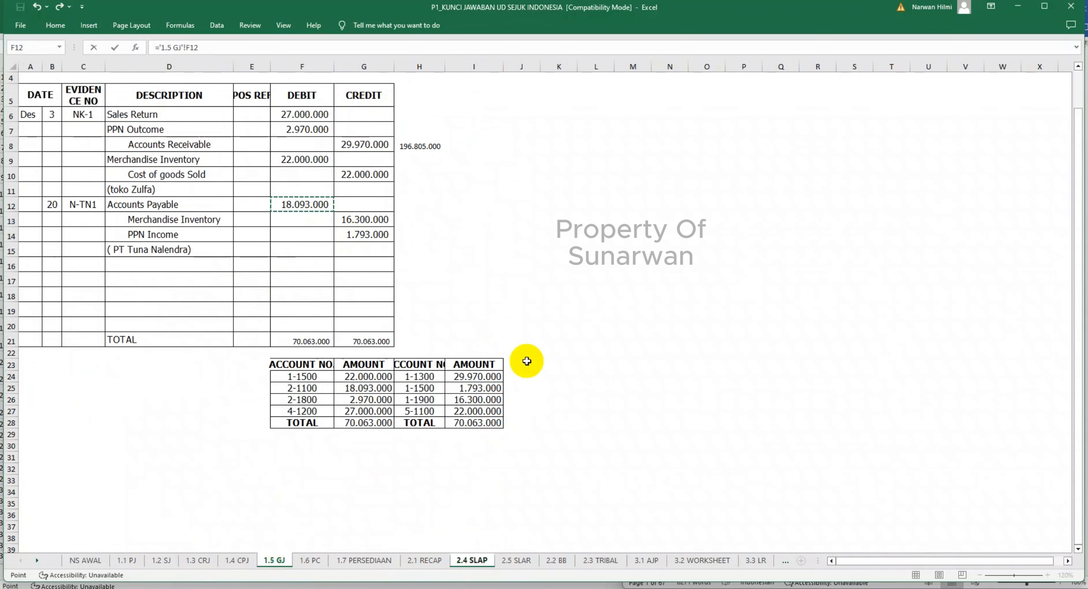
key("Return")
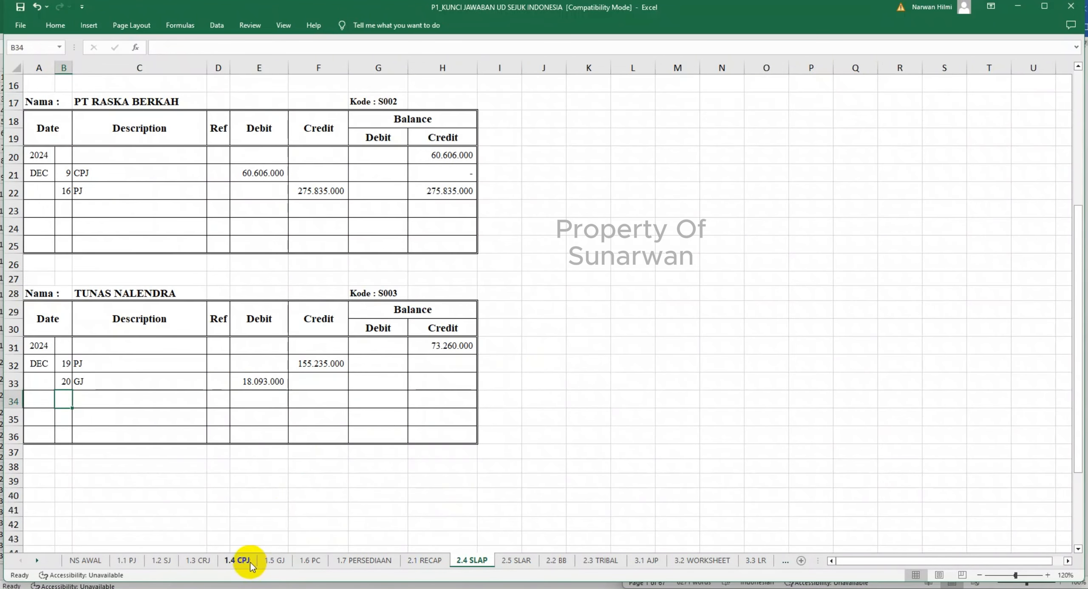
left_click(274, 561)
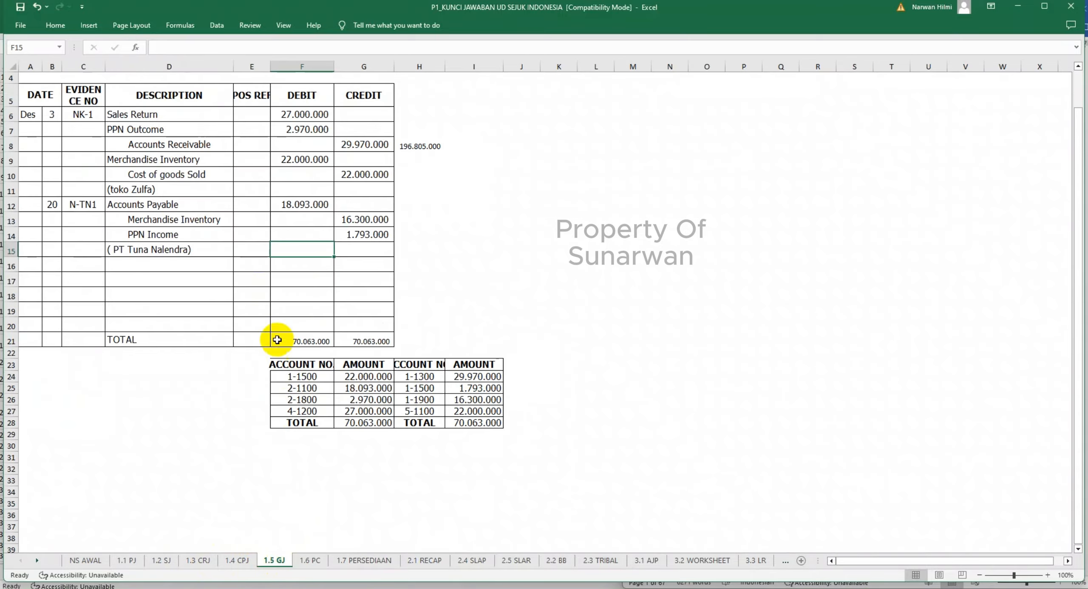
left_click(247, 209)
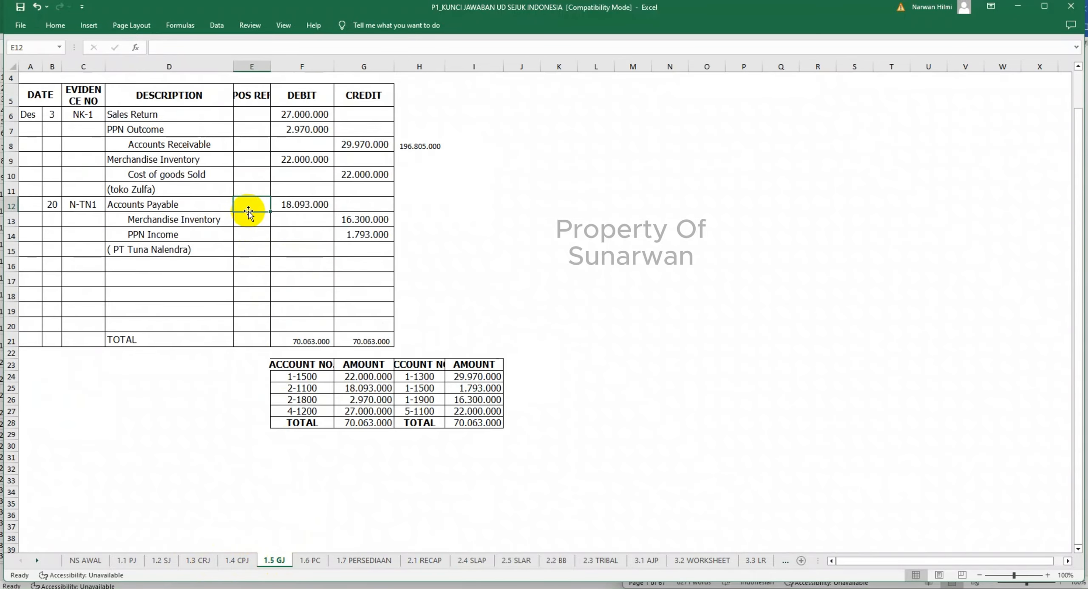
type("V")
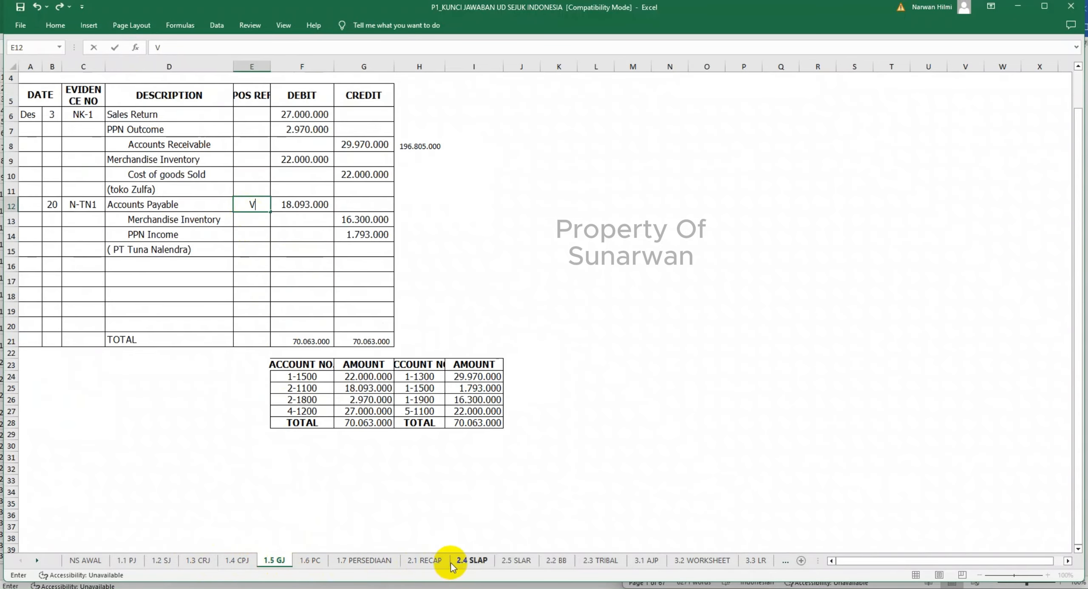
- Calculate Tunas Nalendra's credit balance in H32 of 2.4 SLAP with =H31-E32+F32 and extend the formula to H33
left_click(469, 561)
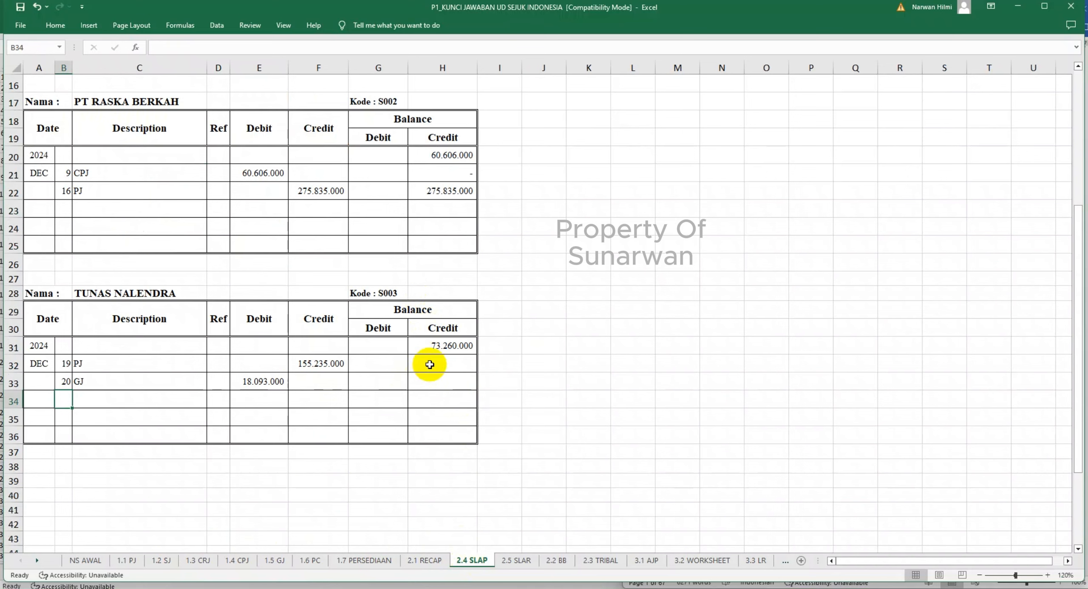
left_click(430, 364)
type("=")
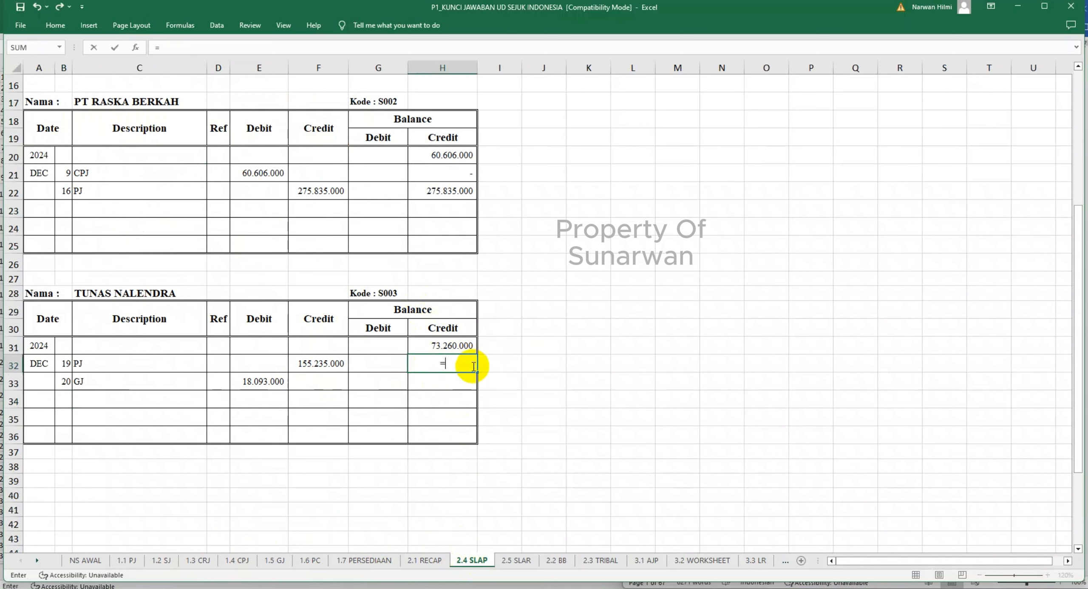
left_click(451, 345)
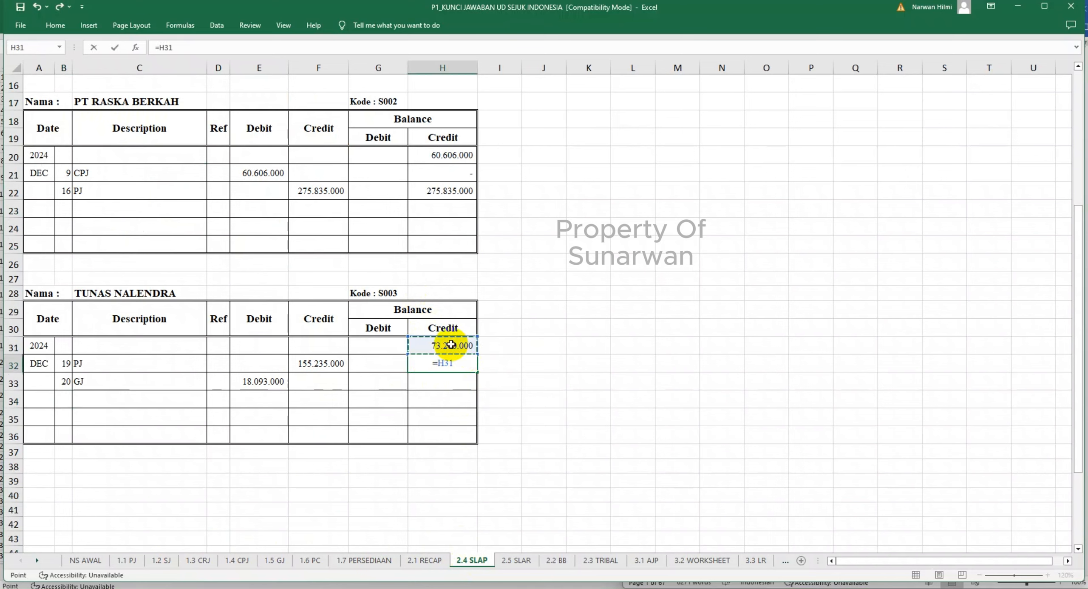
type("-")
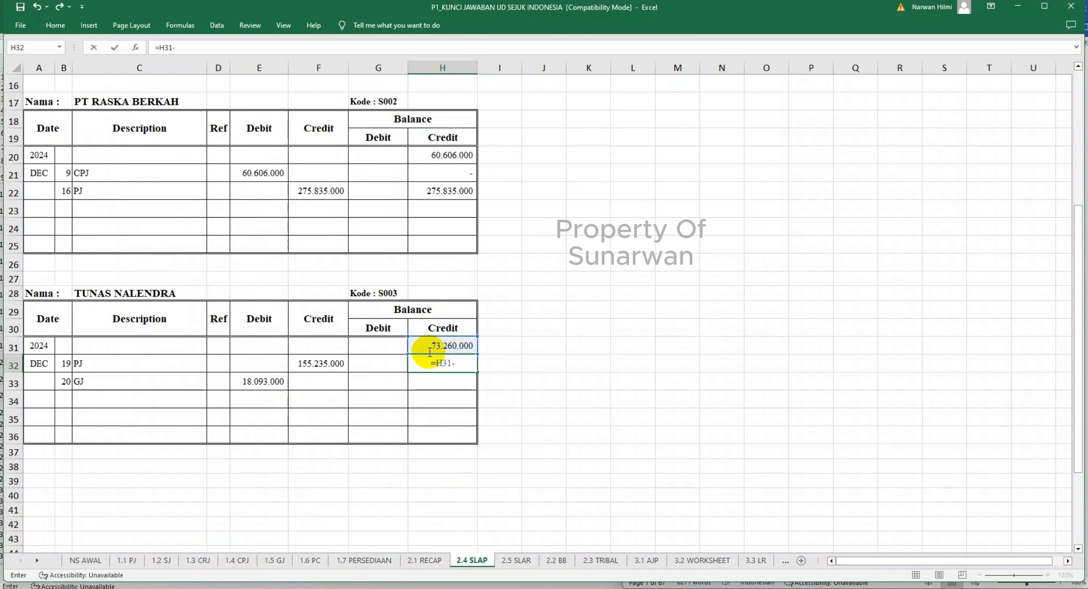
left_click(269, 362)
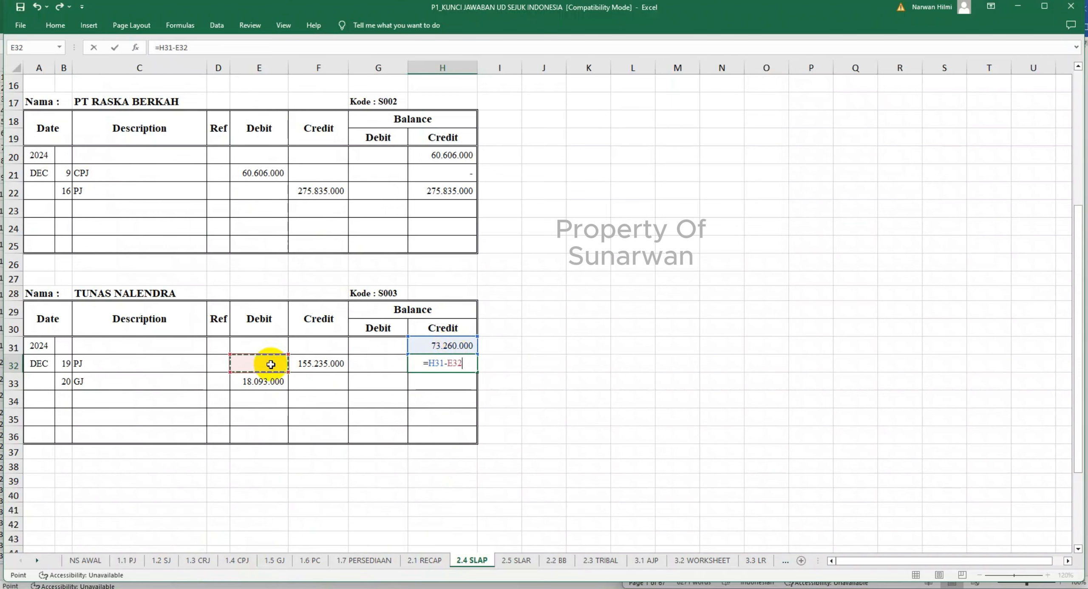
type("+")
left_click(310, 367)
key("Return")
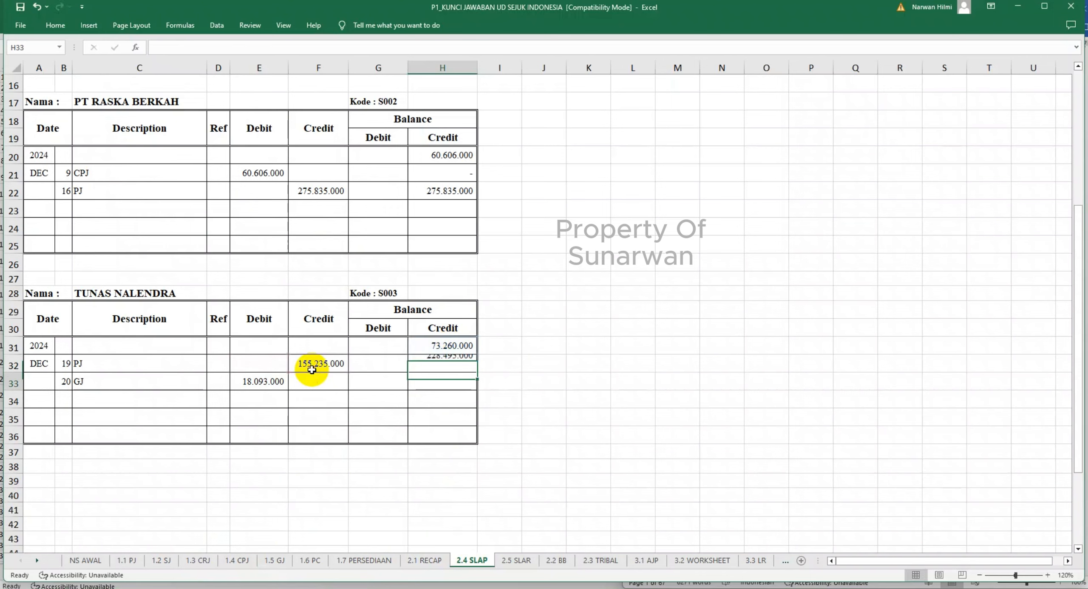
left_click(443, 366)
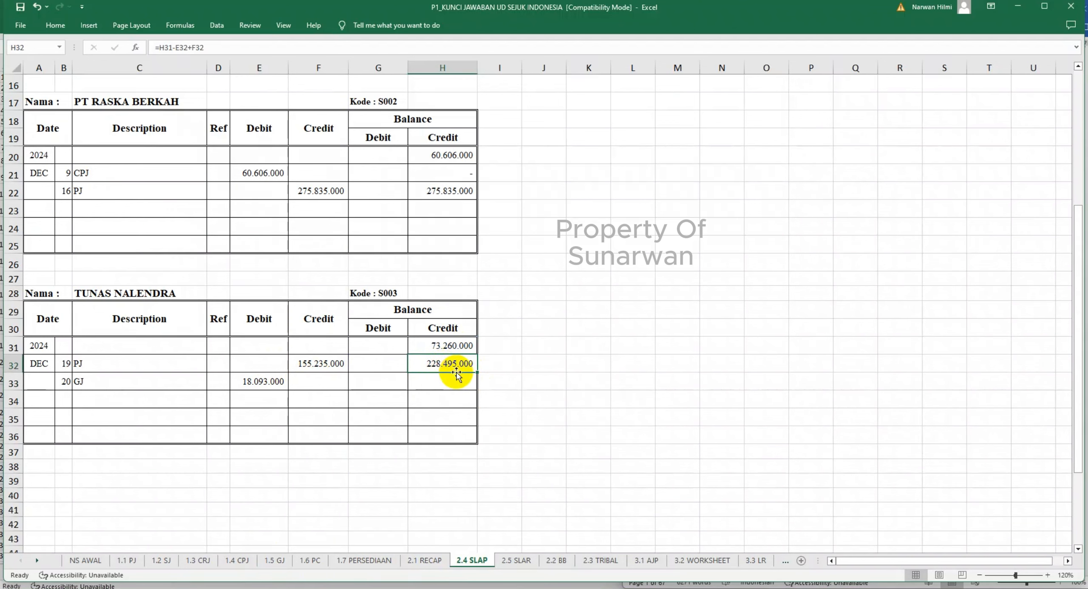
left_click_drag(477, 372, 480, 389)
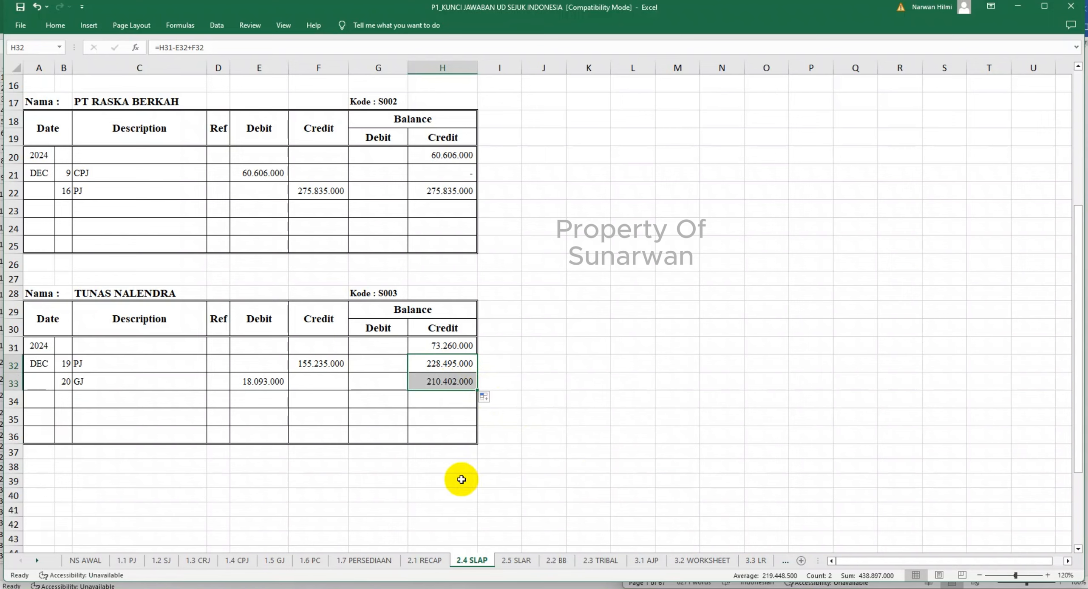
- Add the label CEK in G39 below Tunas Nalendra's ledger
left_click(327, 481)
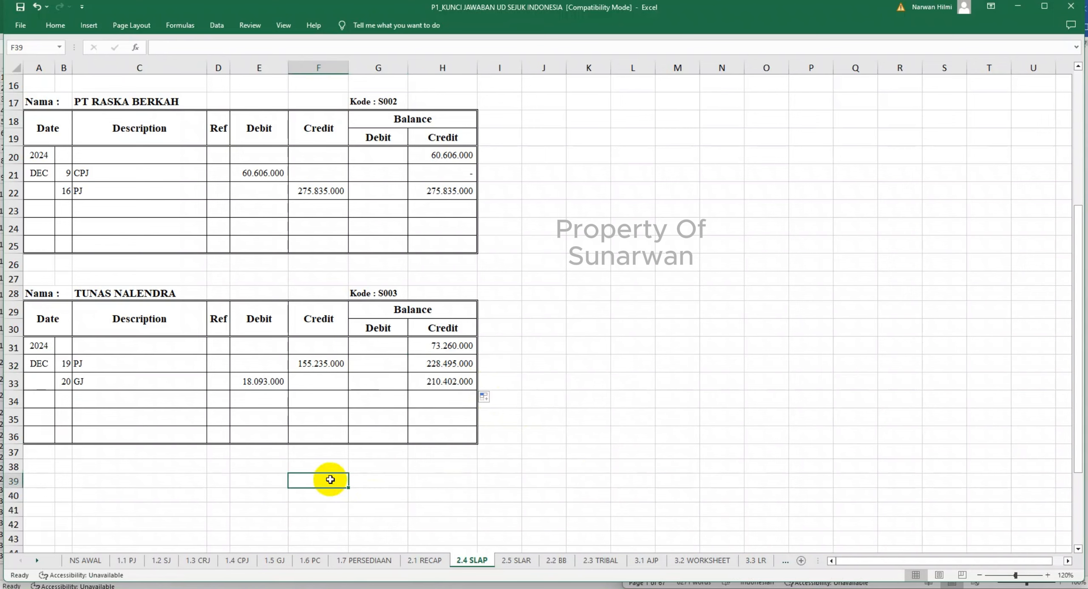
left_click(363, 483)
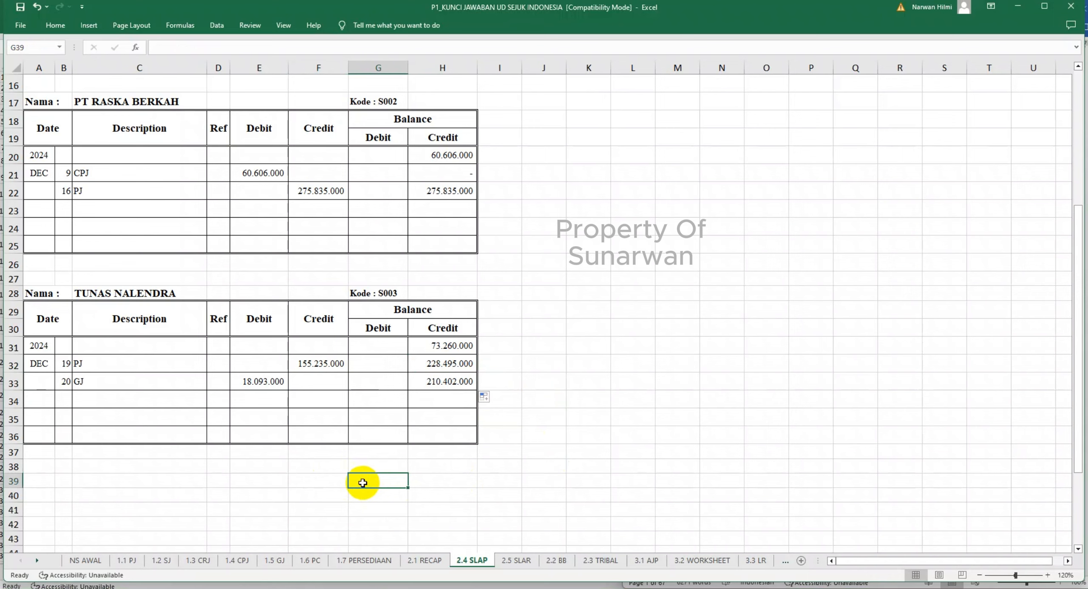
type("CEK")
key("Tab")
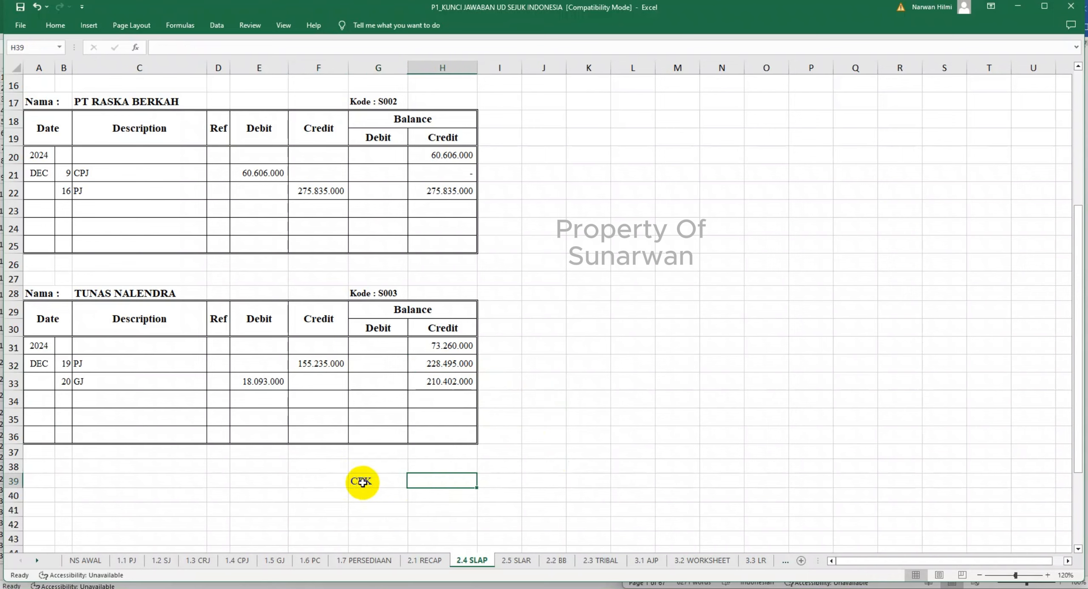
- Total the three suppliers' ending balances in H39 with the formula =H33+H22+H13
type("=")
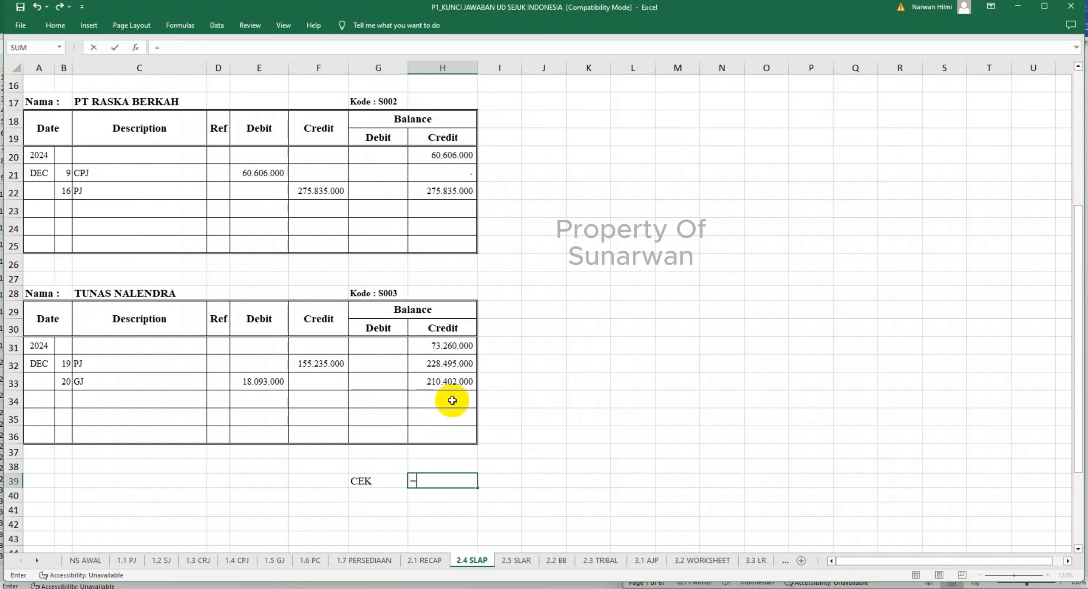
left_click(452, 385)
type("+")
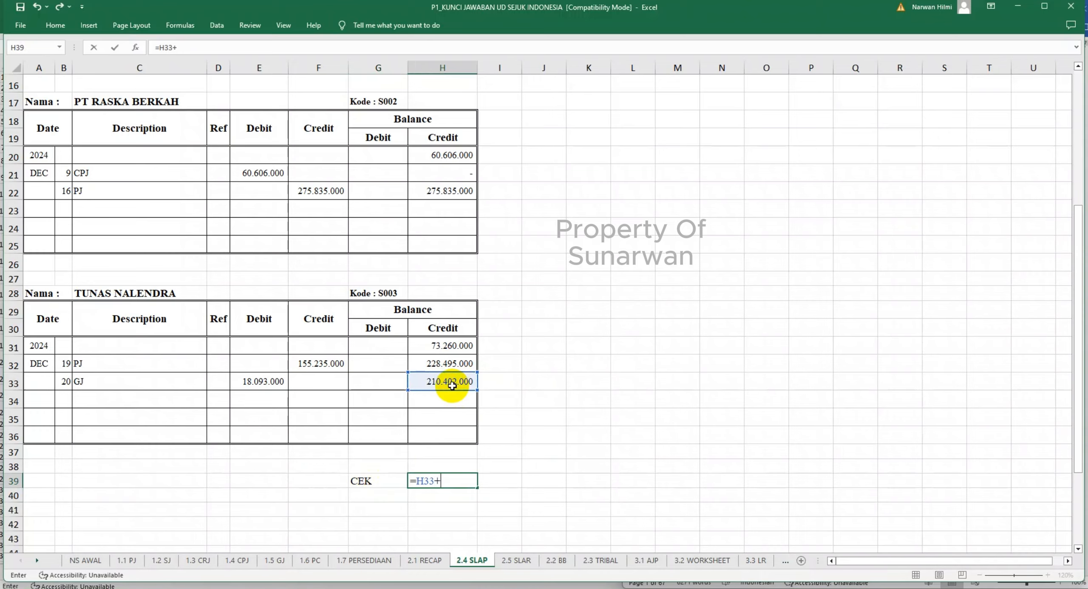
scroll(450, 383, "up", 1)
left_click(446, 250)
type("+")
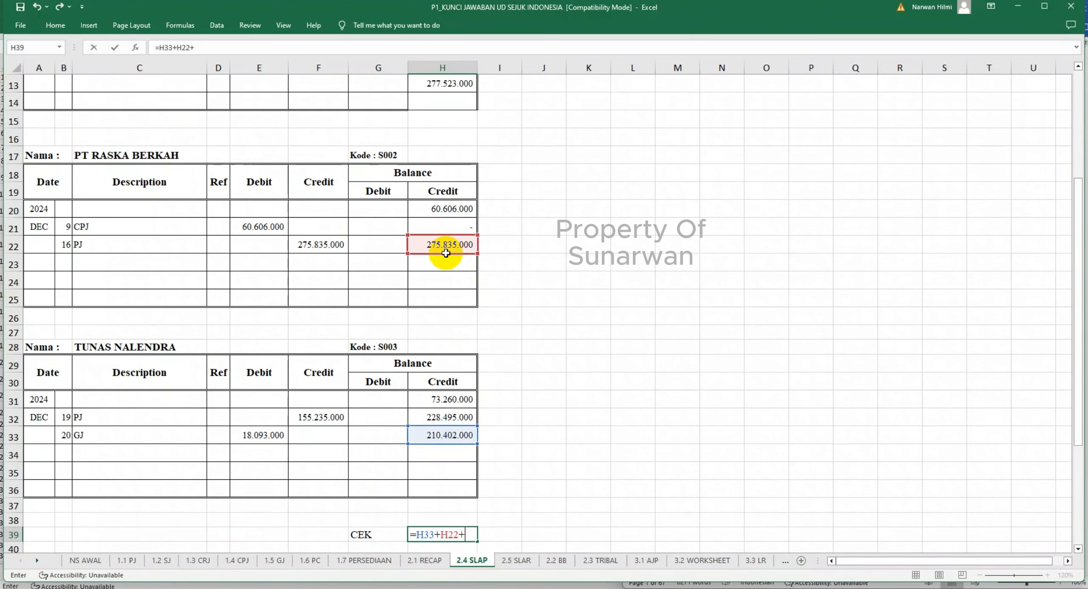
scroll(446, 253, "up", 3)
left_click(453, 244)
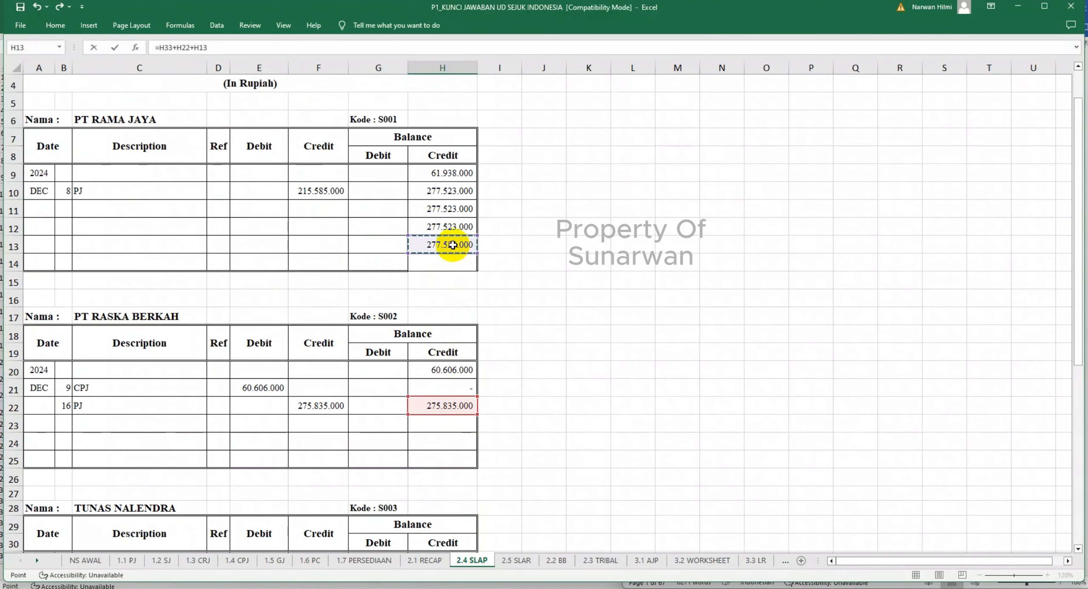
key("Return")
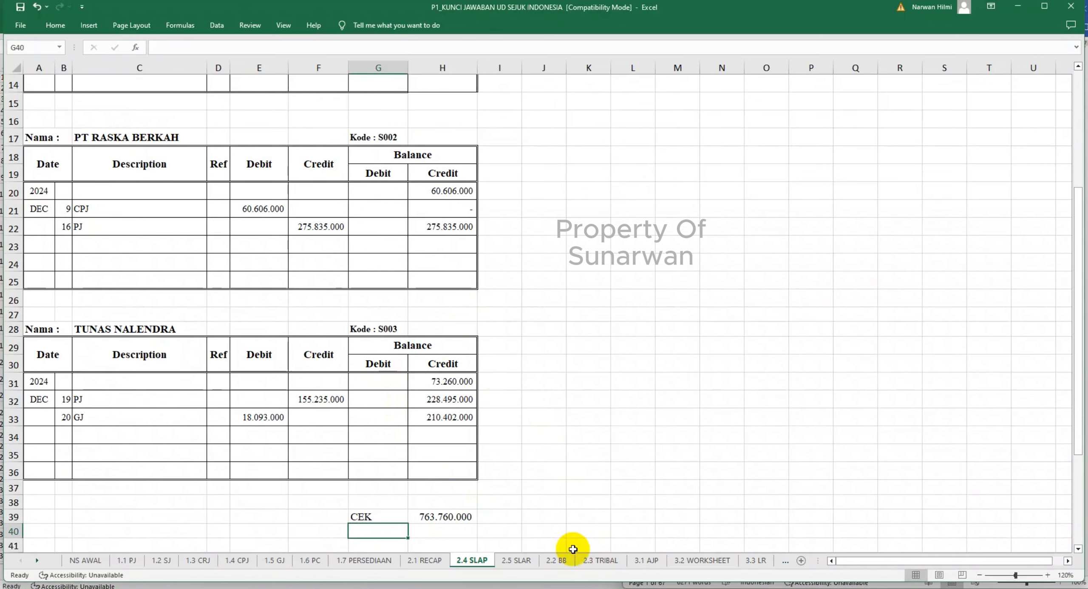
- Open the 2.5 SLAR sheet at 120% zoom and consult the DAFTAR SALDO PIUTANG DAGANG table in the P1-SPK- Akuntansi Word document
left_click(558, 562)
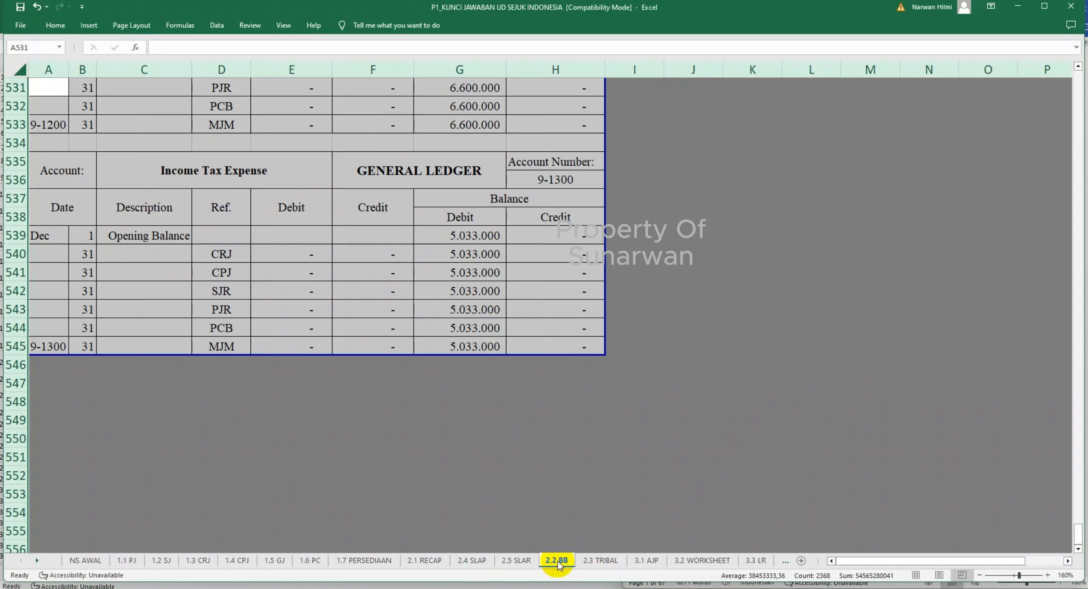
left_click(514, 561)
scroll(495, 404, "up", 5)
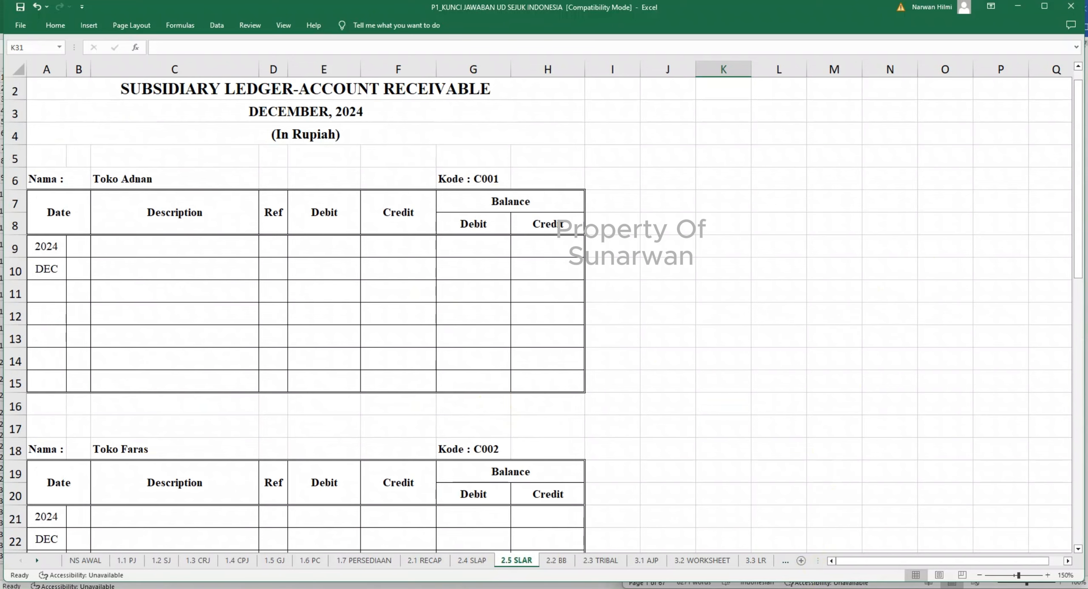
left_click(979, 575)
left_click(979, 575)
left_click(595, 588)
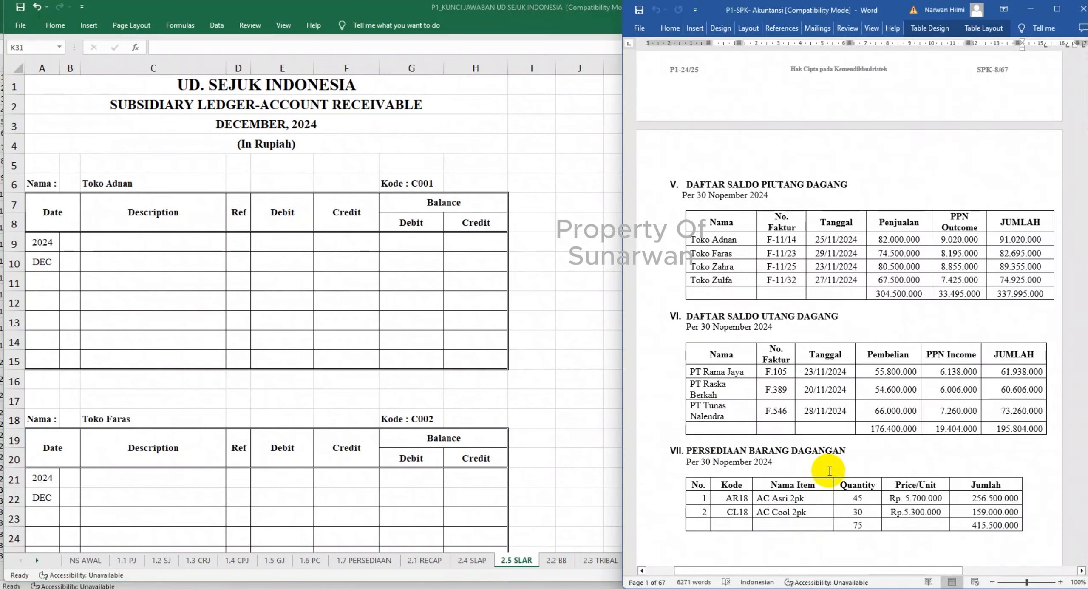
scroll(996, 200, "down", 1)
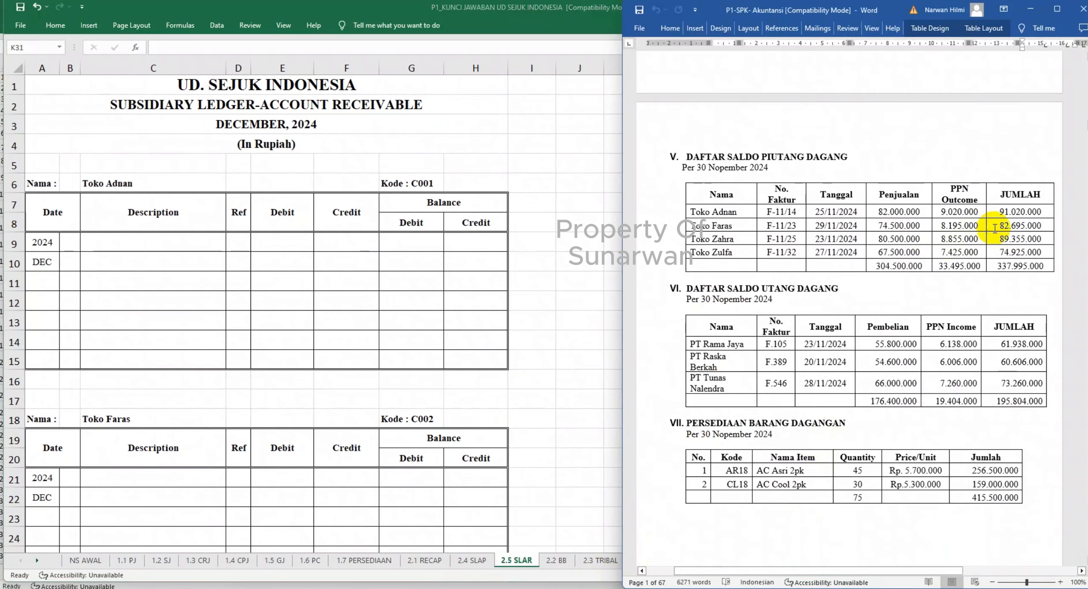
- Enter Toko Adnan's opening debit balance of 91020000 in G9 of 2.5 SLAR
left_click(412, 246)
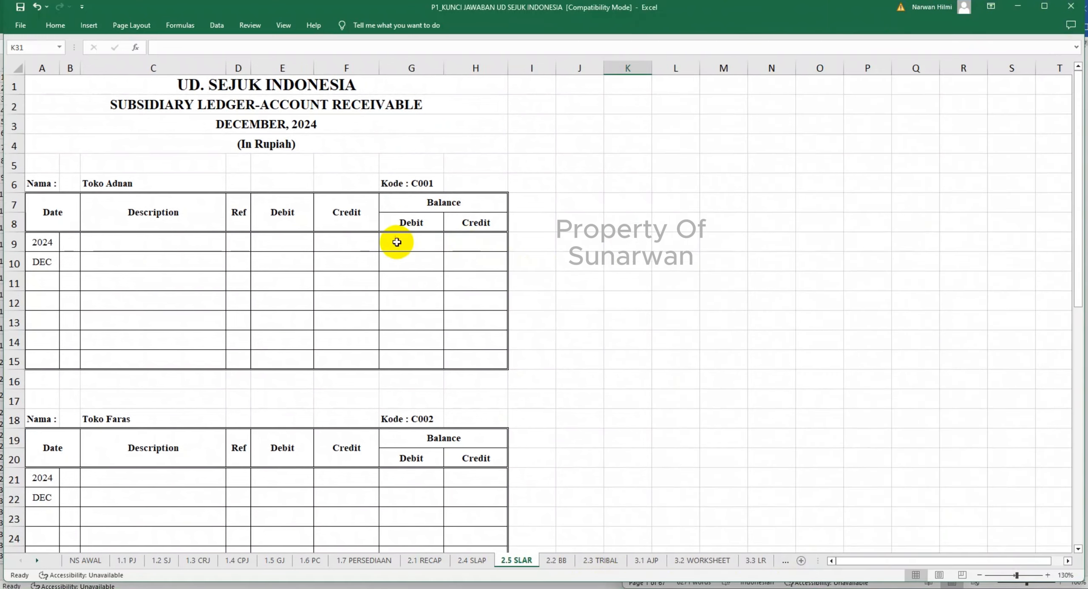
scroll(393, 240, "down", 2)
scroll(413, 248, "up", 2)
left_click(416, 219)
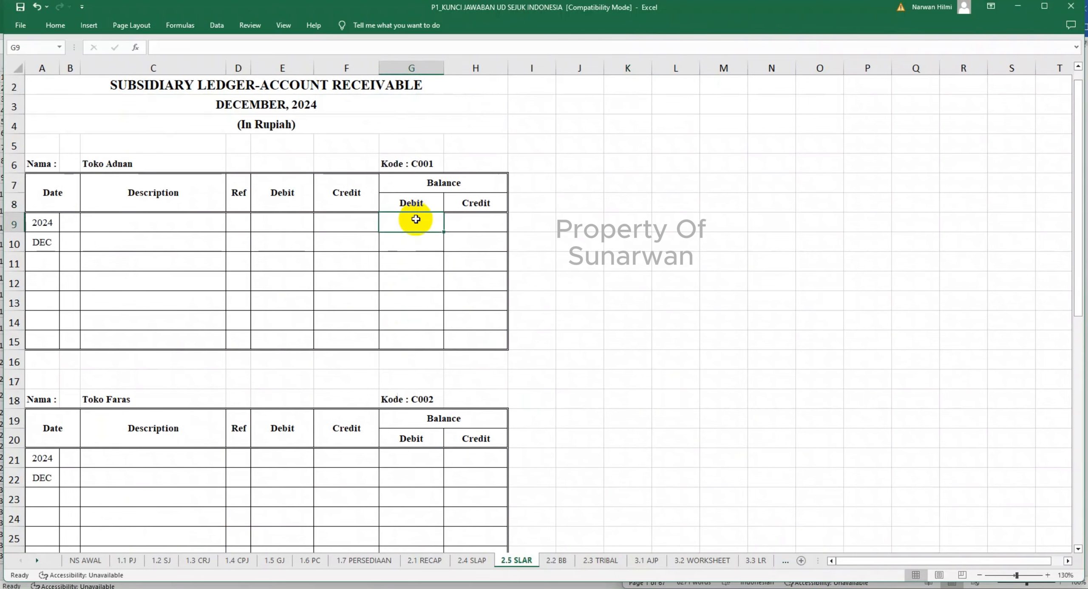
type("91.02")
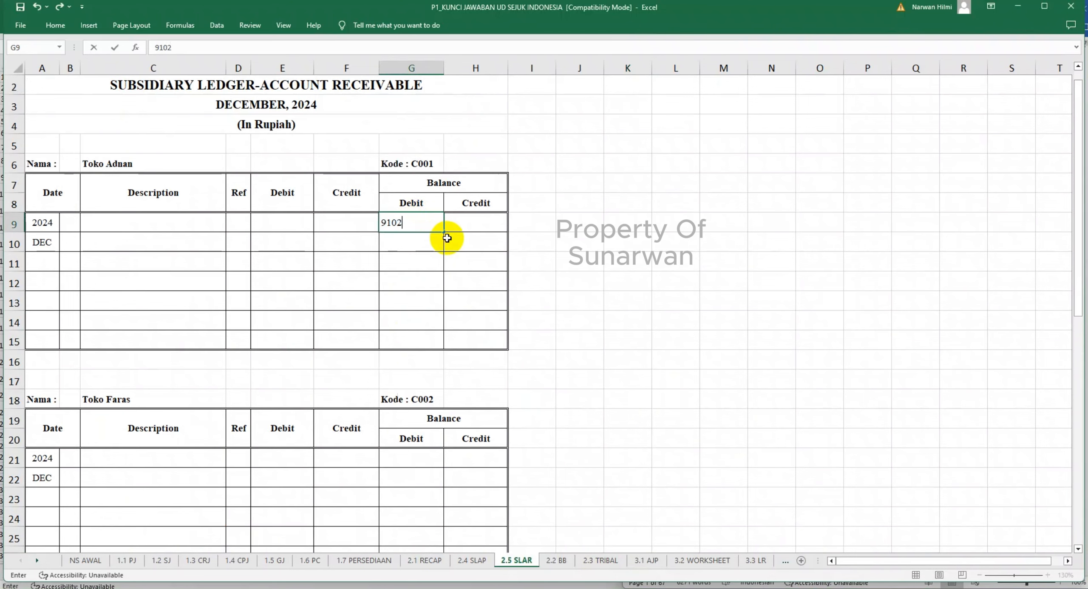
type("0.000")
key("Return")
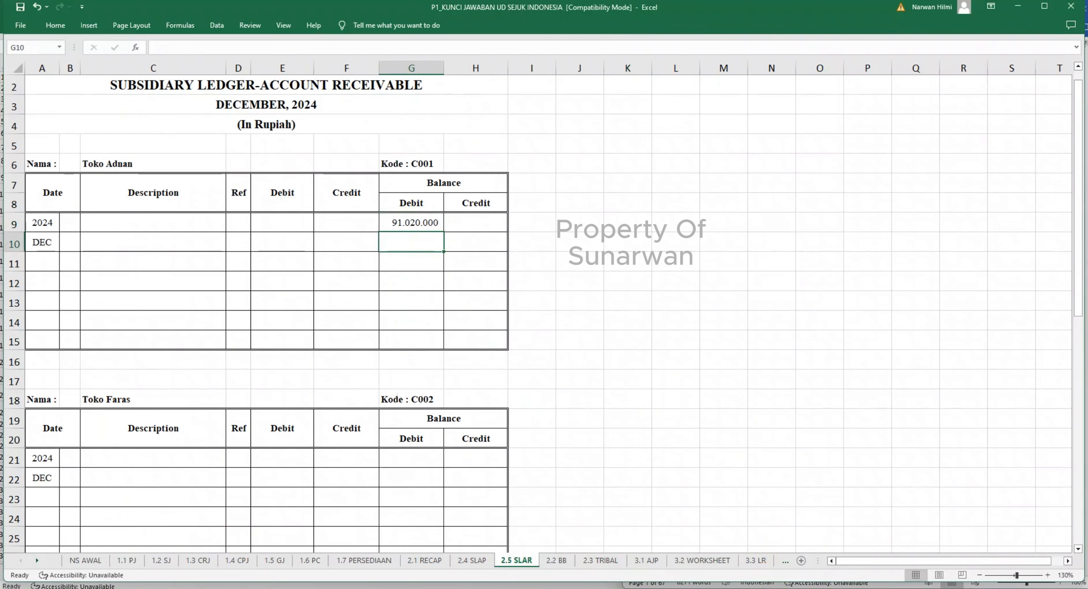
- Enter the opening debit balances from the Word receivables table: 82695000 for Toko Faras in G21 and 89355000 for Toko Zahra in G32
key("alt+Tab")
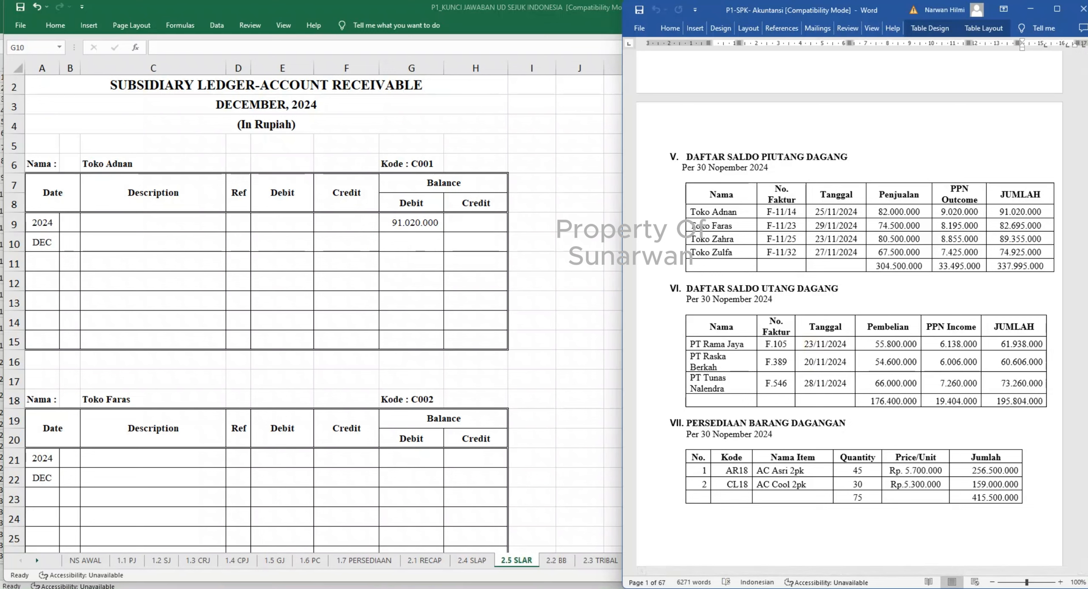
left_click(418, 464)
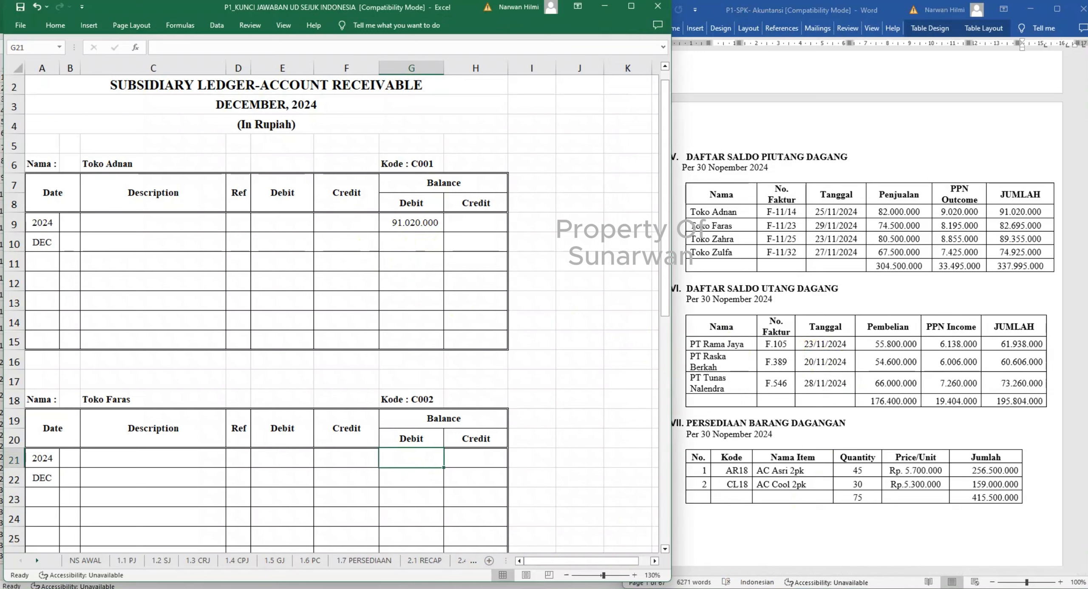
type("82695000")
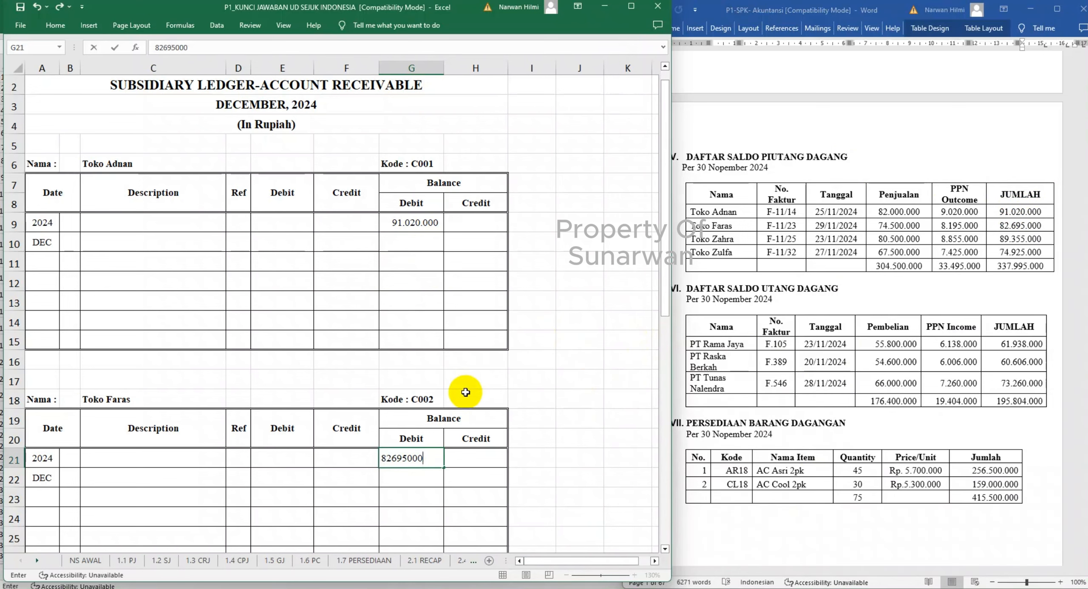
scroll(466, 392, "down", 4)
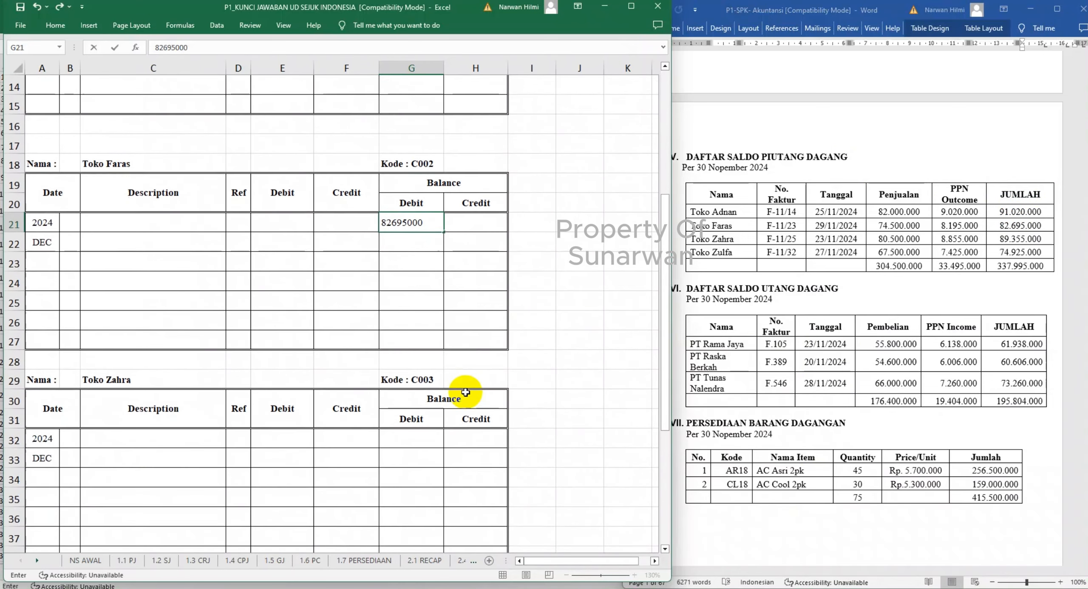
left_click(408, 441)
type("8935500")
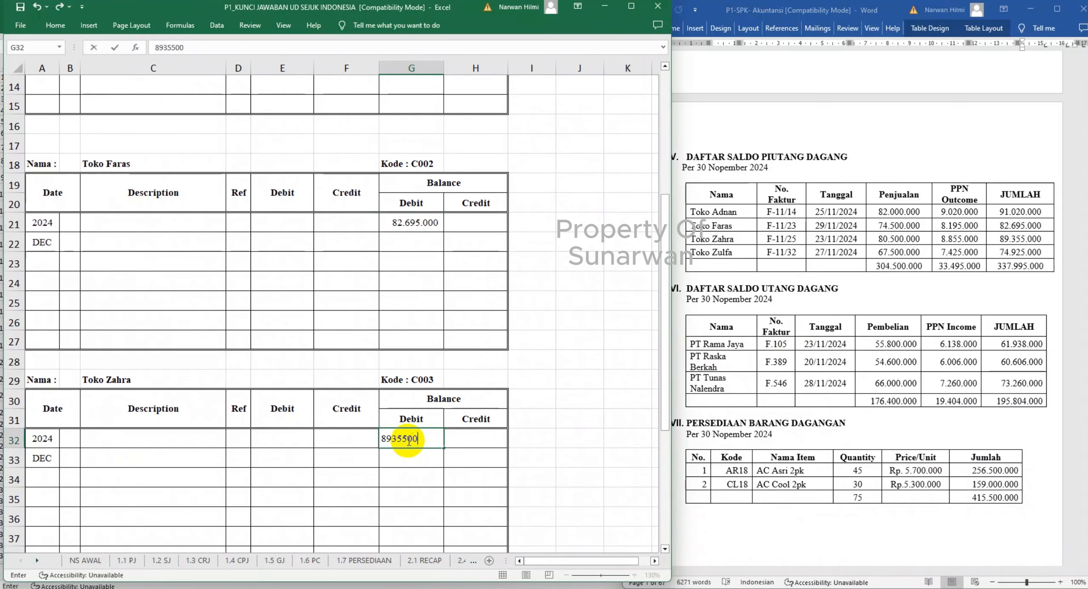
key("Return")
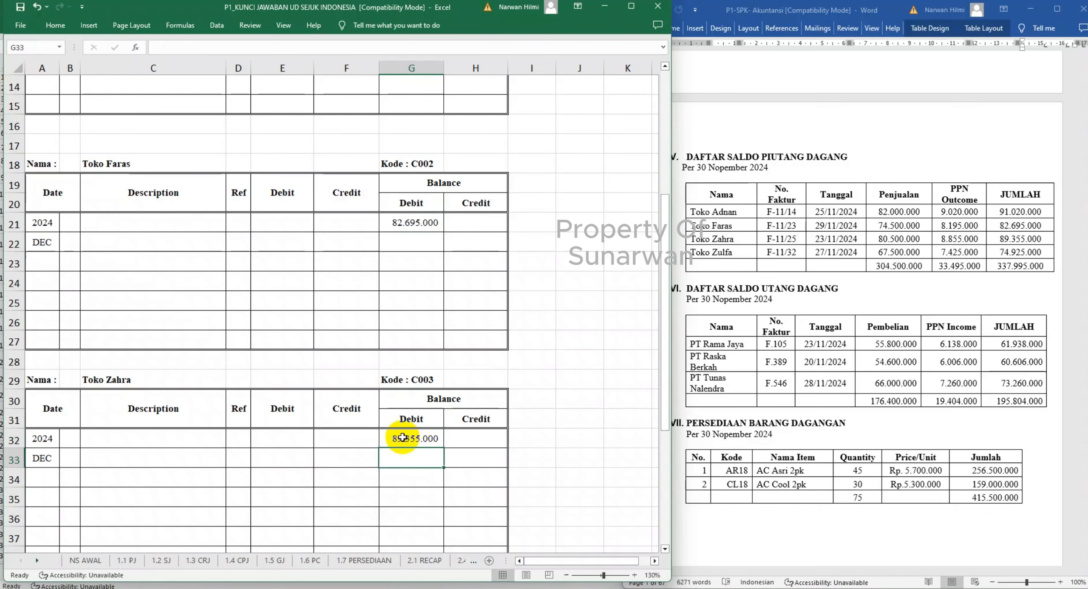
- Enter Toko Zulfa's opening debit balance of 74925000 in G43
scroll(408, 436, "down", 5)
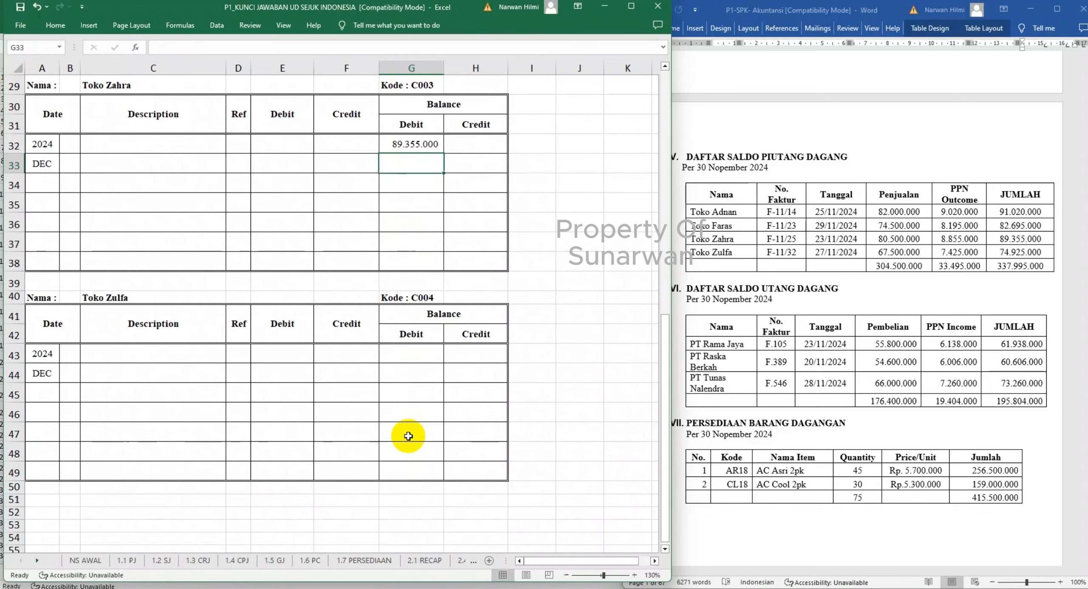
left_click(415, 354)
type("74.")
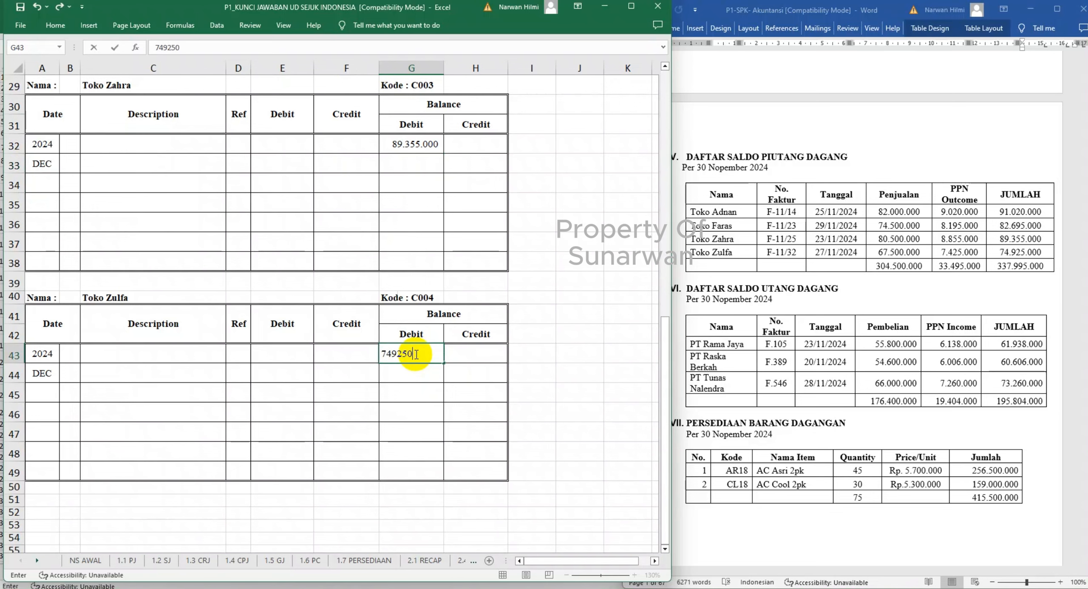
type("925.000")
key("Return")
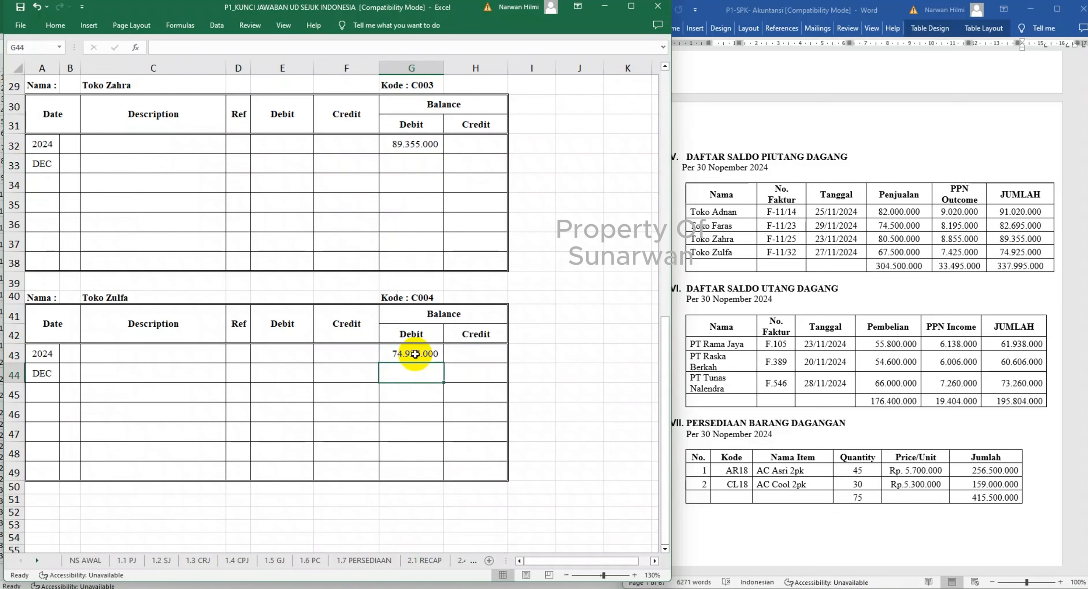
- Label Toko Adnan's opening row with day 1 and SALDO AWAL, and copy both cells to the Toko Faras, Toko Zahra and Toko Zulfa opening rows
scroll(109, 369, "up", 9)
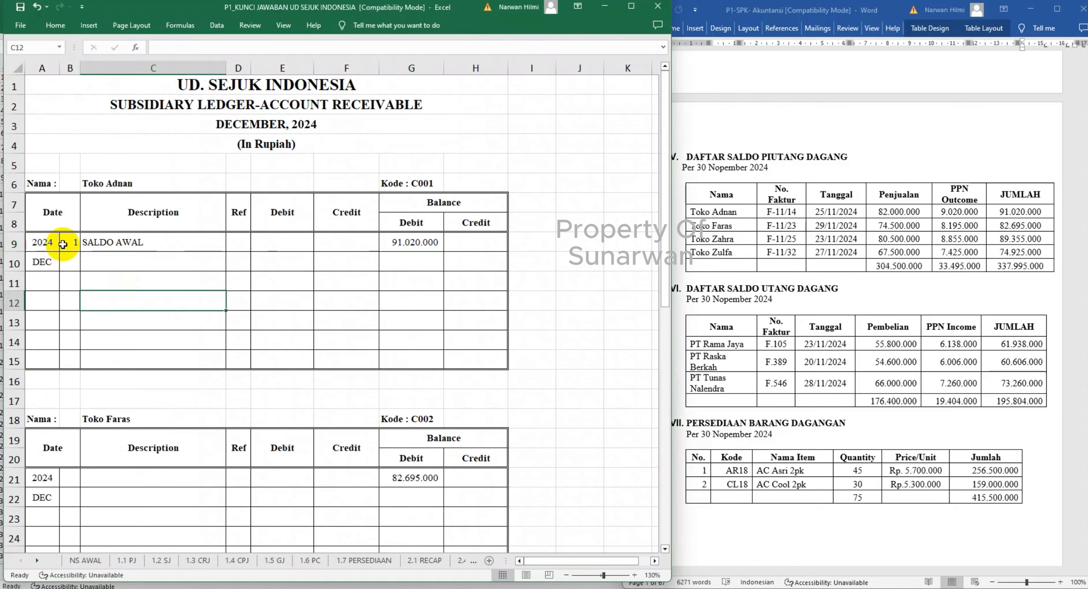
left_click_drag(68, 242, 103, 244)
key("ctrl+c")
scroll(117, 309, "down", 4)
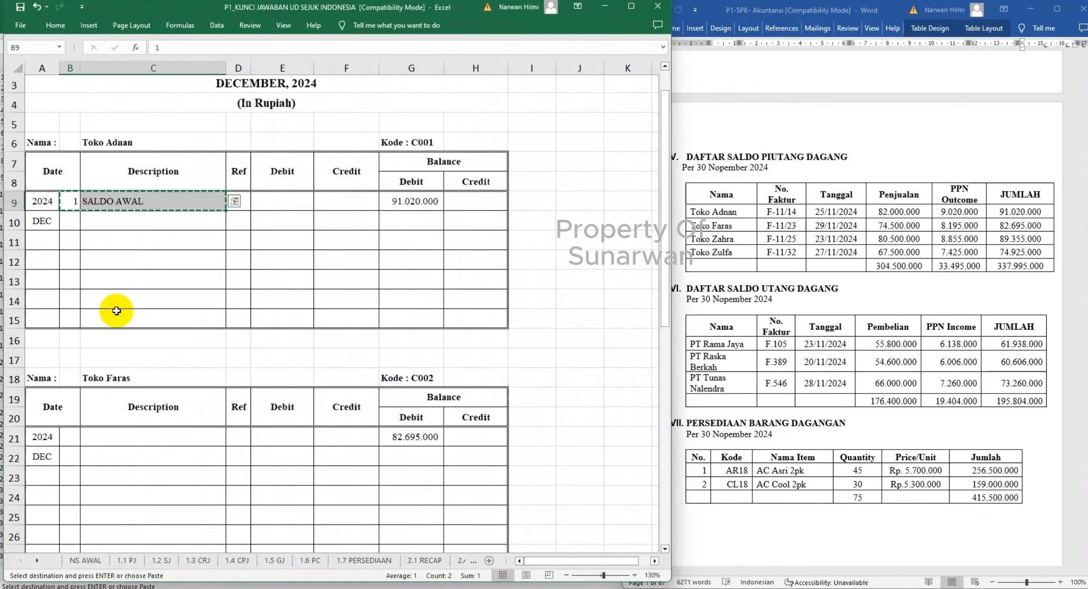
left_click(72, 242)
key("ctrl+v")
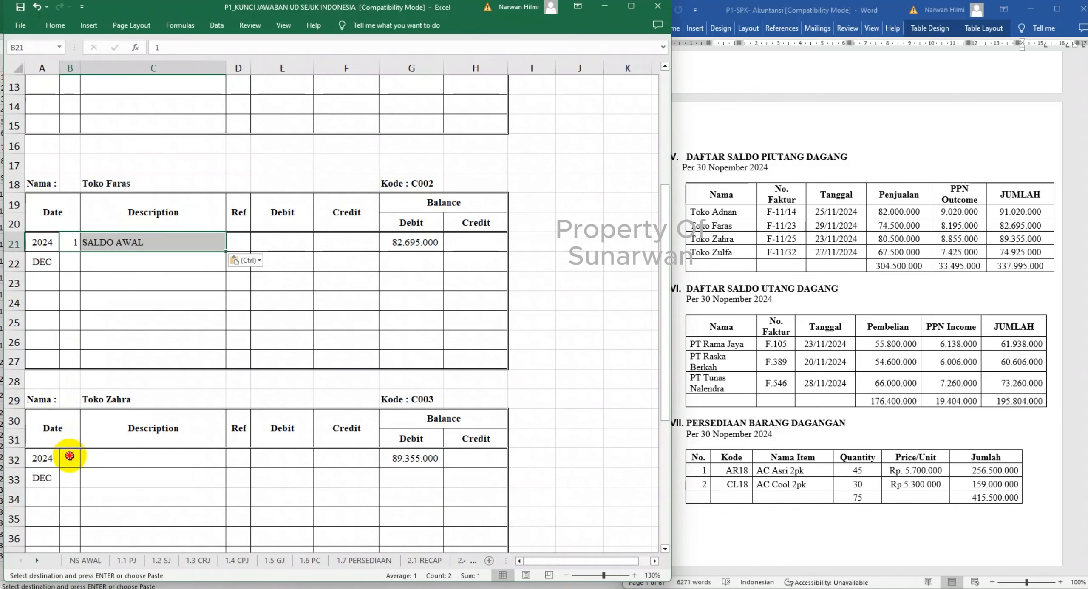
left_click(72, 456)
key("ctrl+v")
scroll(74, 456, "down", 3)
left_click(72, 490)
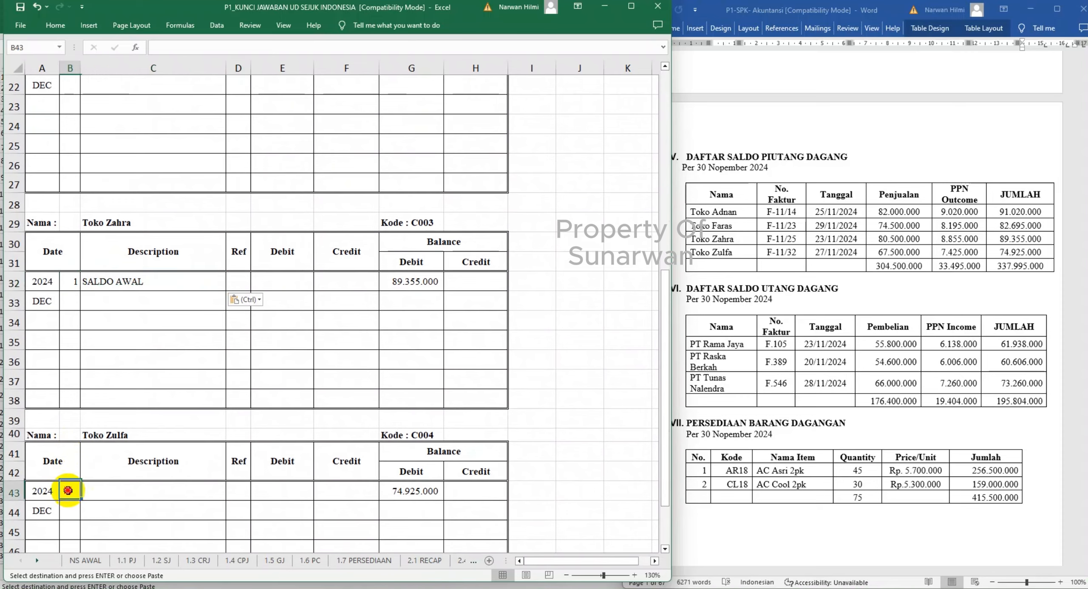
key("ctrl+v")
scroll(74, 489, "down", 3)
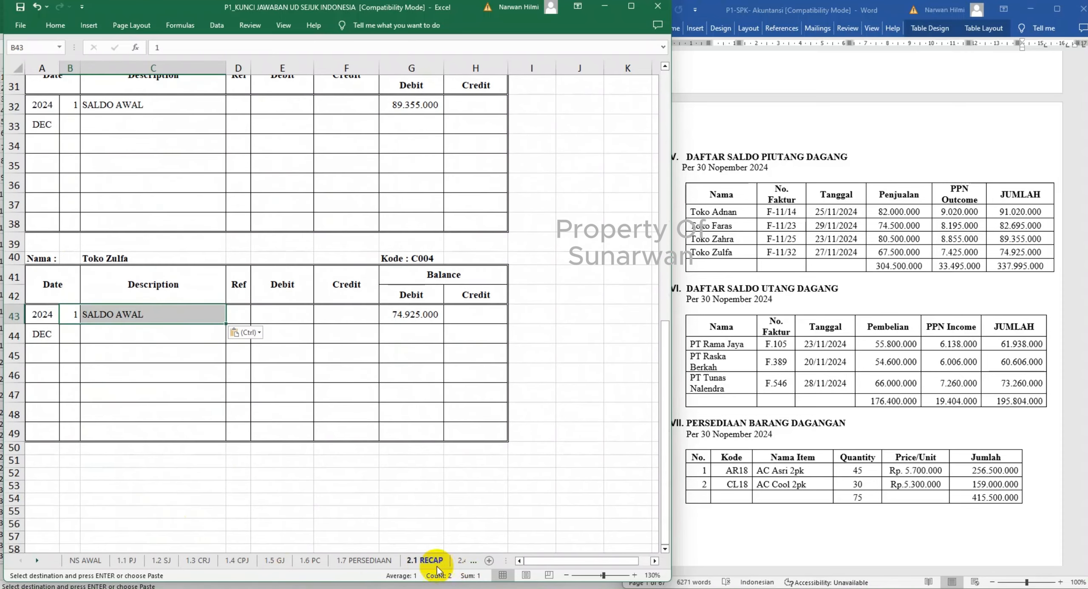
- Paste the day 1 and SALDO AWAL cells into the three suppliers' opening rows at B9, B20 and B31 of 2.4 SLAP
left_click(631, 6)
left_click(464, 573)
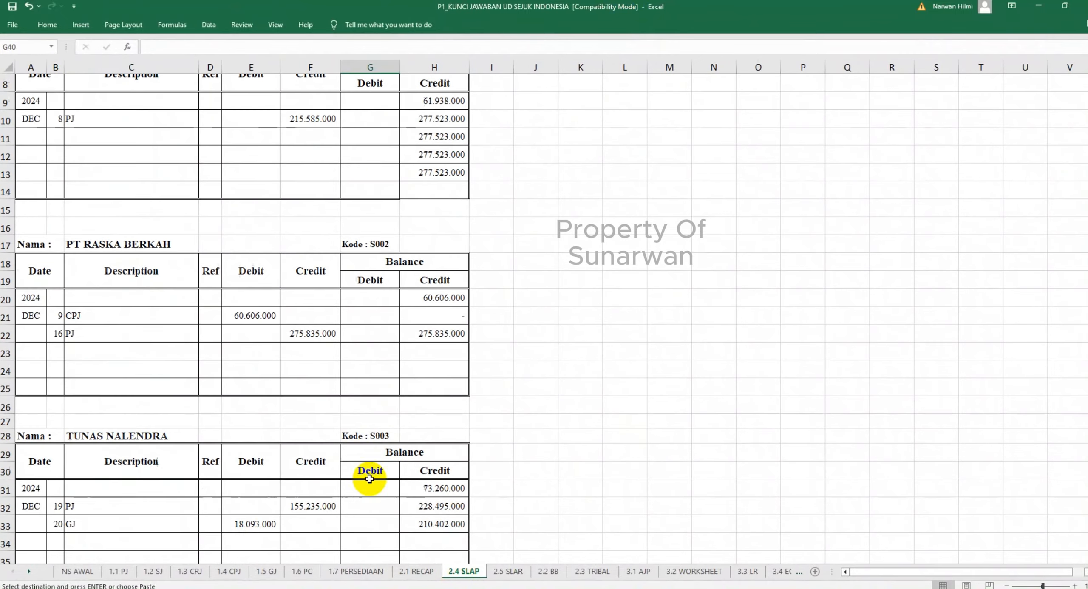
scroll(437, 474, "up", 3)
left_click(54, 229)
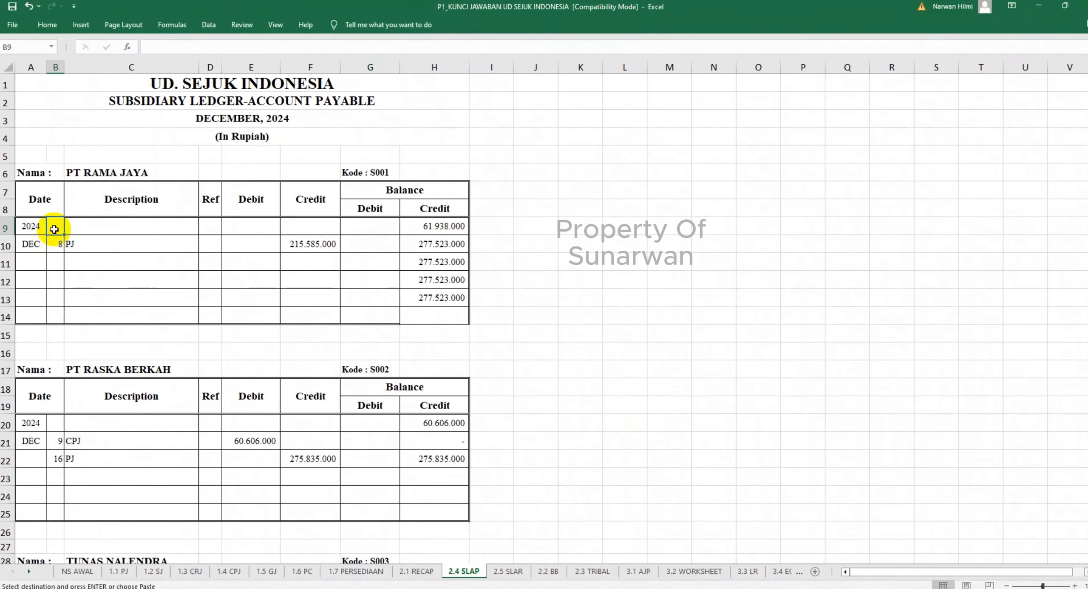
key("ctrl+v")
left_click(57, 426)
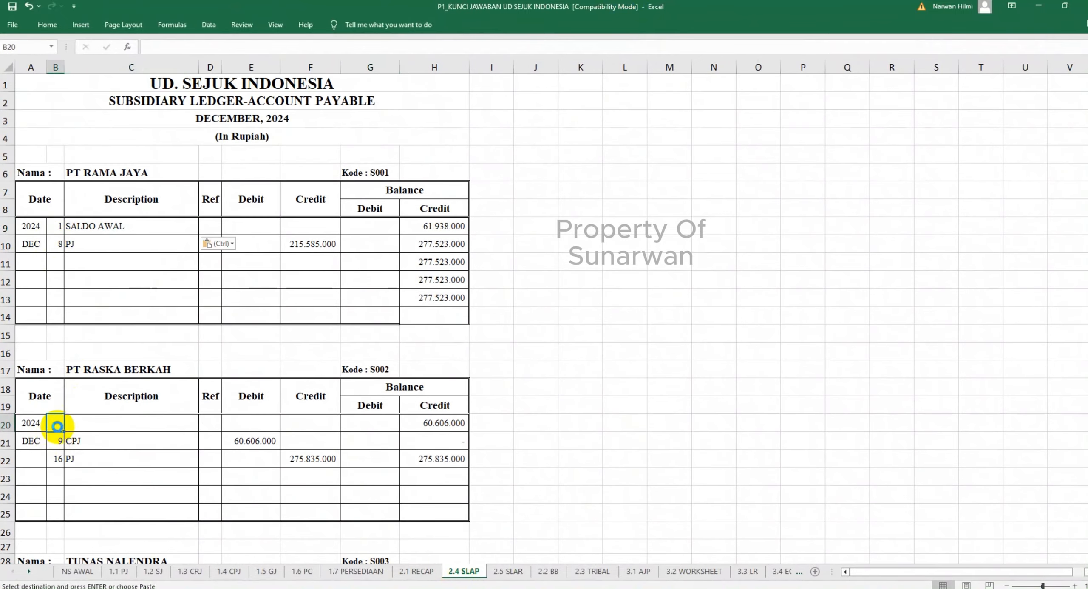
key("ctrl+v")
scroll(57, 426, "down", 4)
left_click(56, 400)
key("ctrl+v")
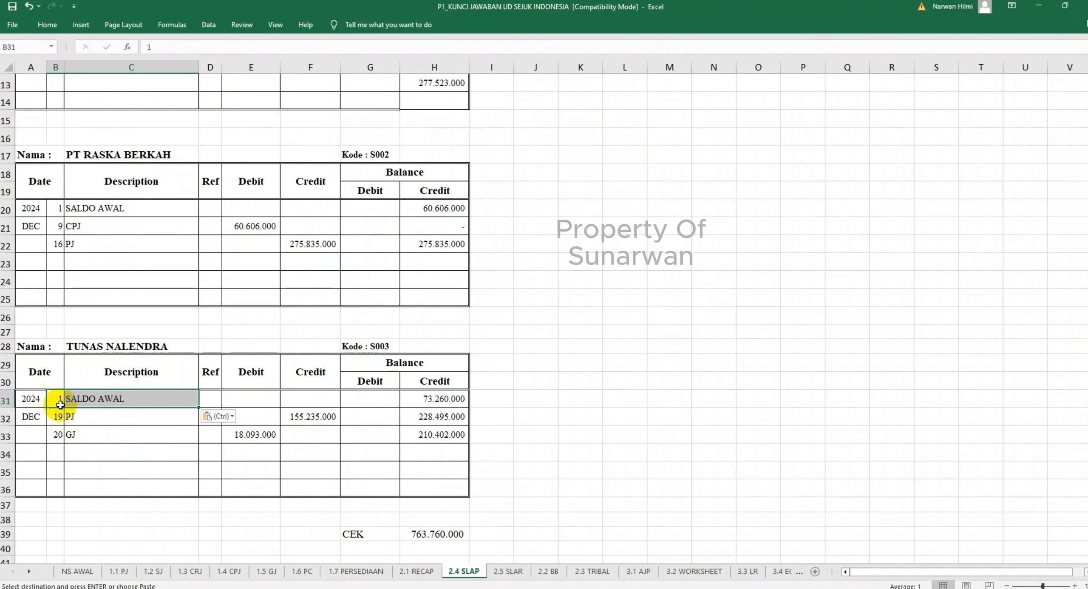
- Review the customer receipts in 1.3 CRJ and the completed supplier ledgers in 2.4 SLAP
left_click(497, 571)
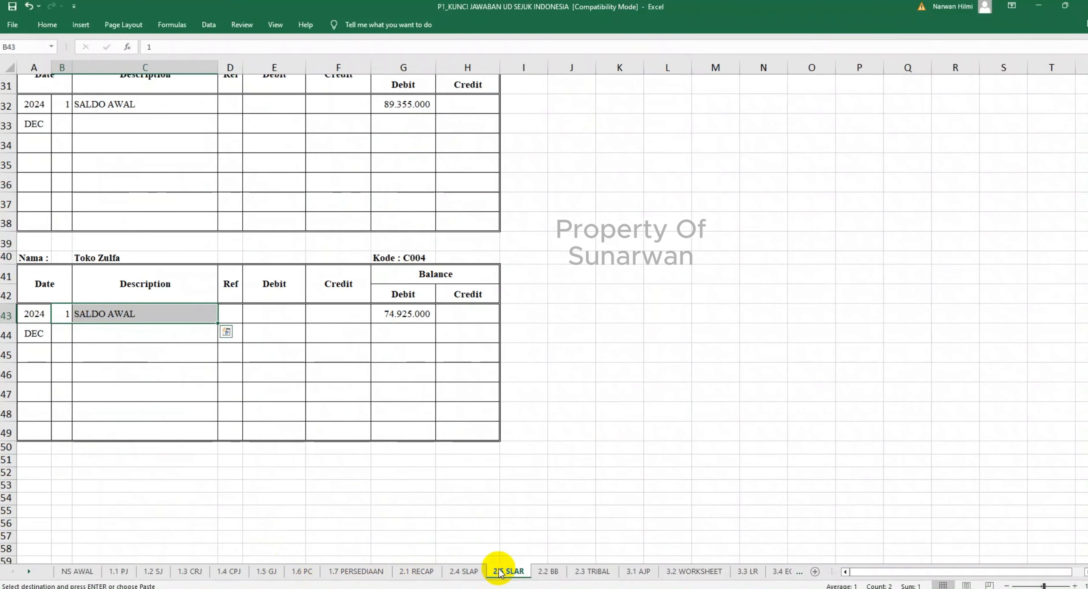
scroll(501, 501, "up", 5)
scroll(501, 500, "up", 5)
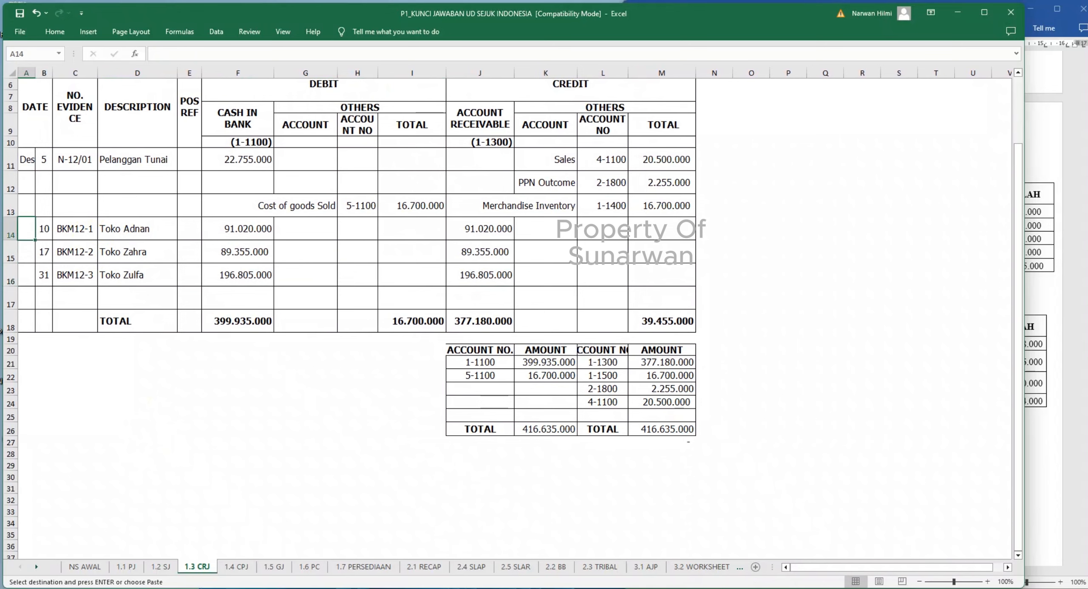
left_click(474, 567)
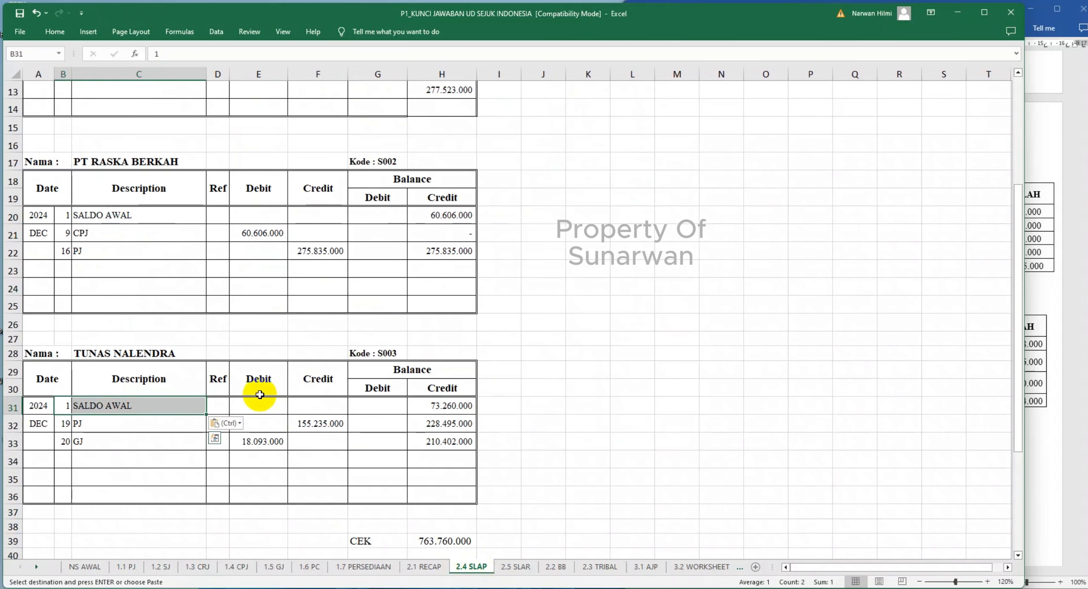
scroll(260, 396, "up", 3)
scroll(259, 394, "down", 4)
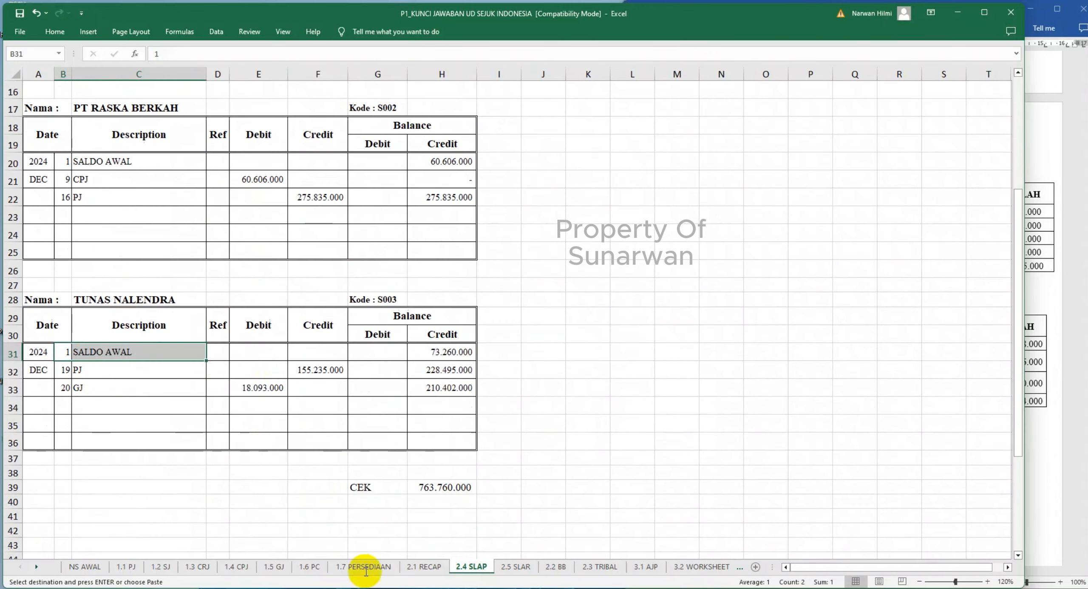
- Record Toko Adnan's receipt in row 10 of 2.5 SLAR with day 10 and the credit linked to ='1.3 CRJ'!J14
left_click(516, 567)
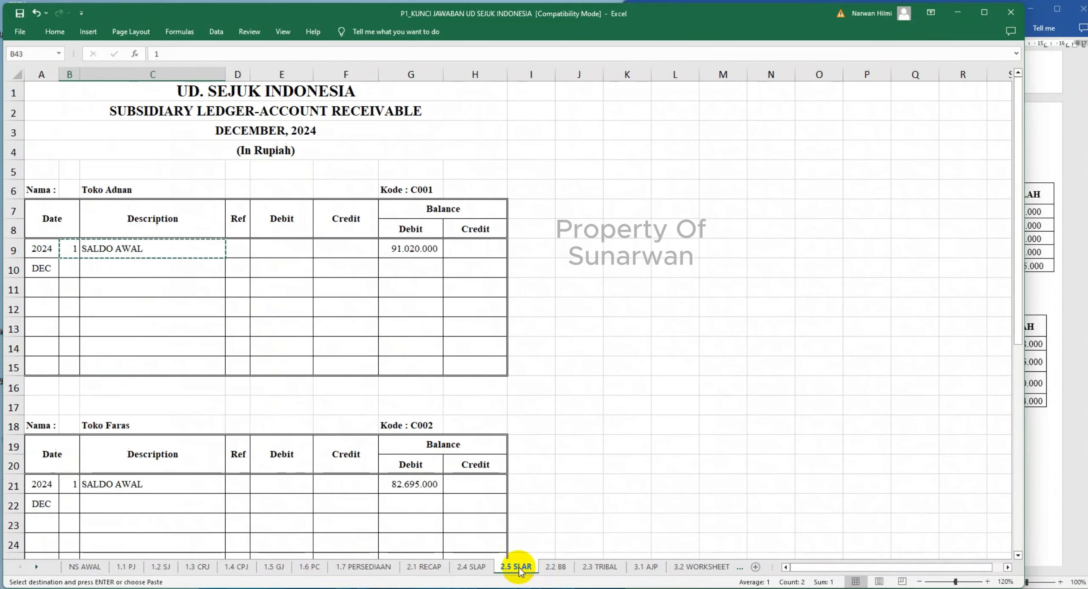
left_click(69, 269)
type("1")
key("Tab")
key("Tab")
key("Tab")
key("Tab")
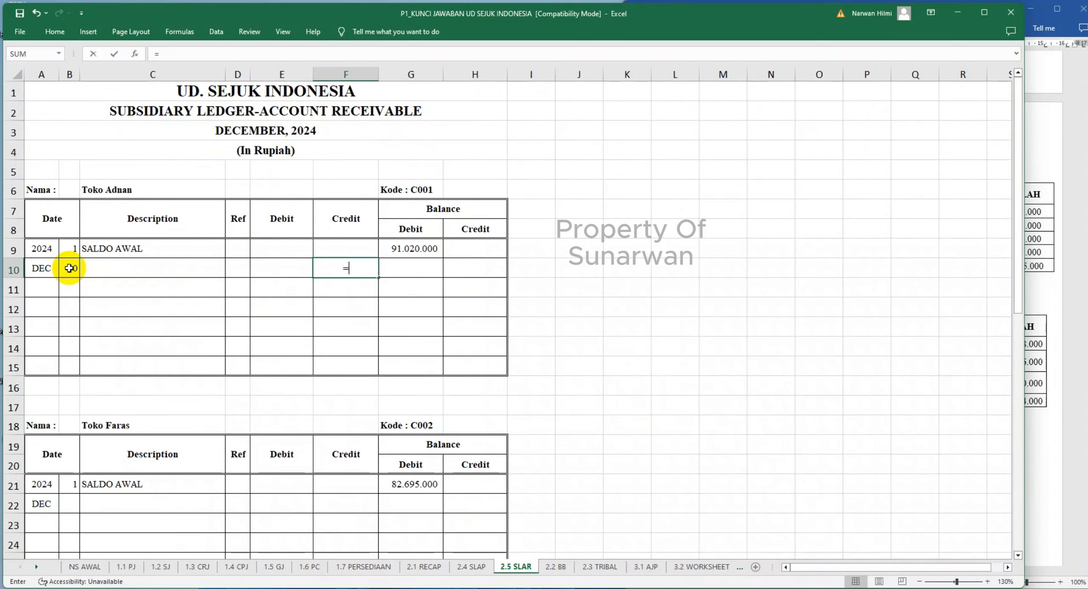
left_click(199, 567)
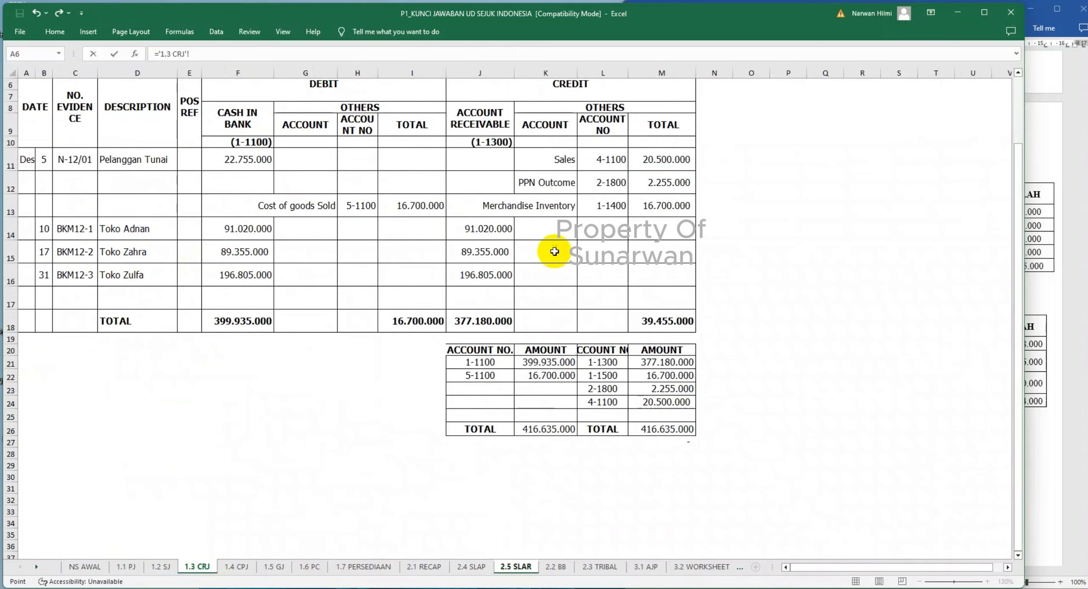
left_click(498, 232)
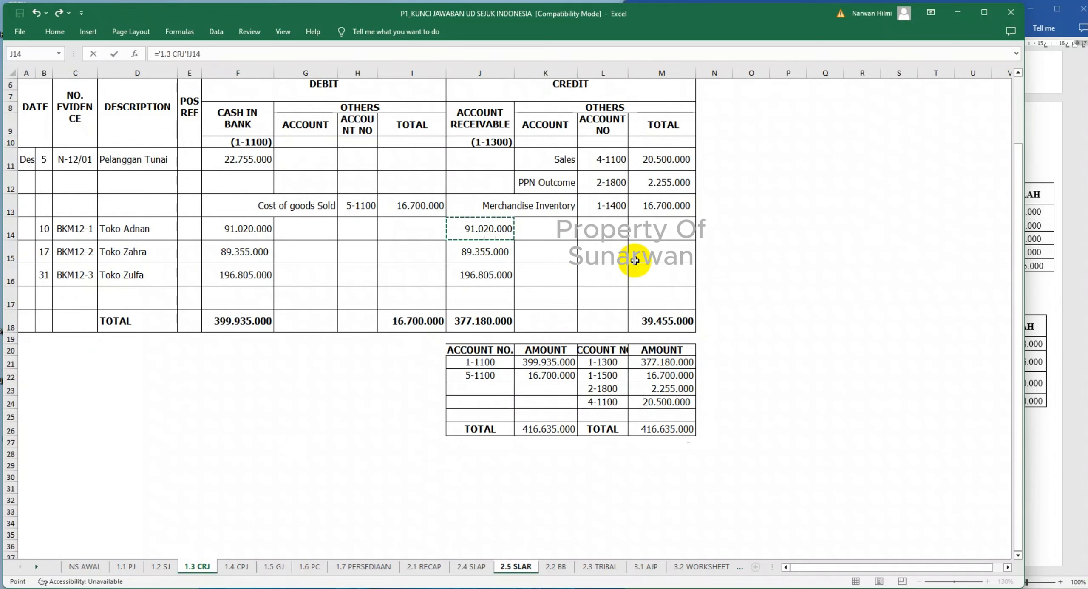
key("Return")
- Calculate Toko Adnan's debit balance in G10 with =G9+E10-F10 and extend the formula to G11
left_click(419, 270)
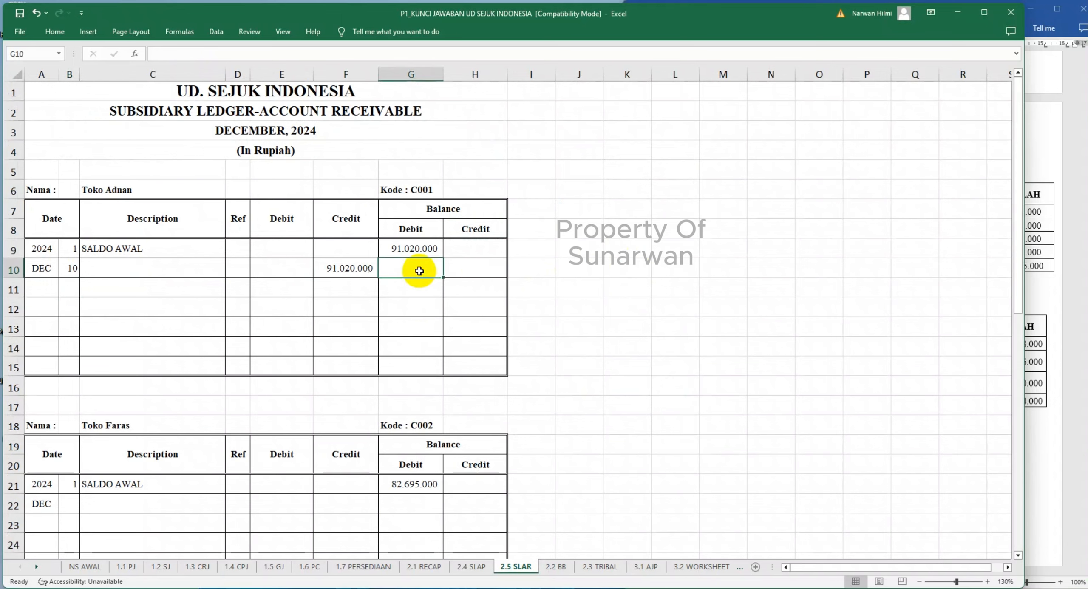
type("=")
left_click(397, 247)
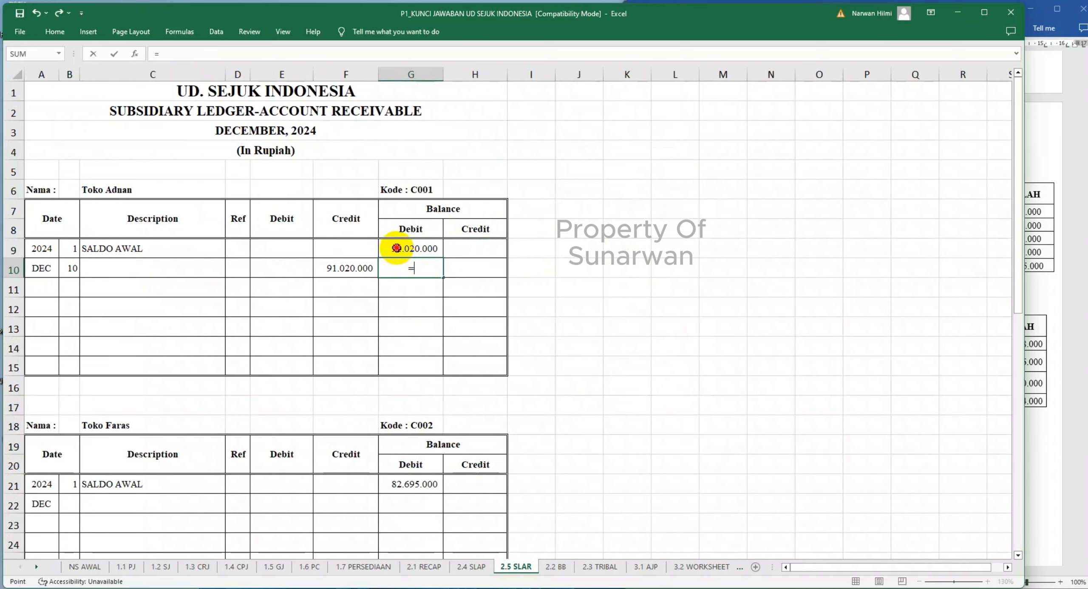
type("+")
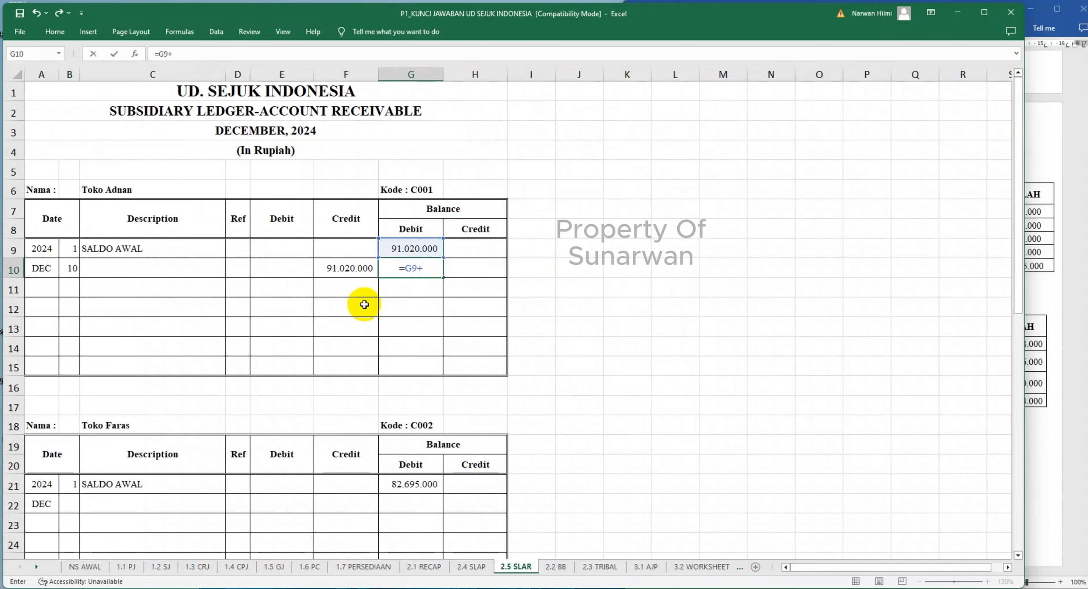
left_click(295, 263)
type("-")
left_click(350, 267)
key("Return")
left_click(410, 269)
left_click_drag(443, 278, 442, 293)
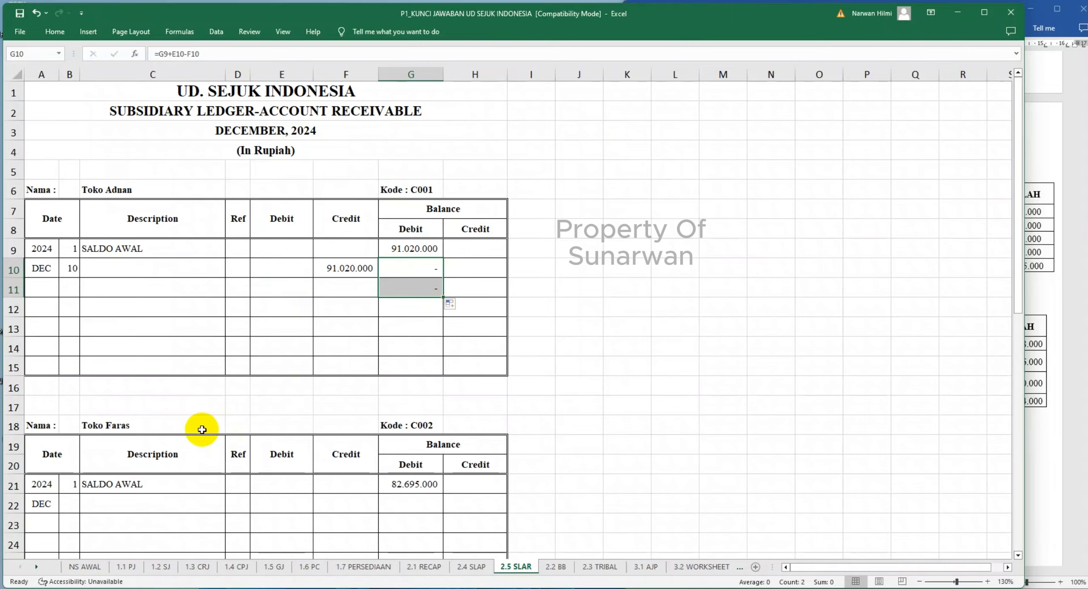
scroll(202, 431, "down", 2)
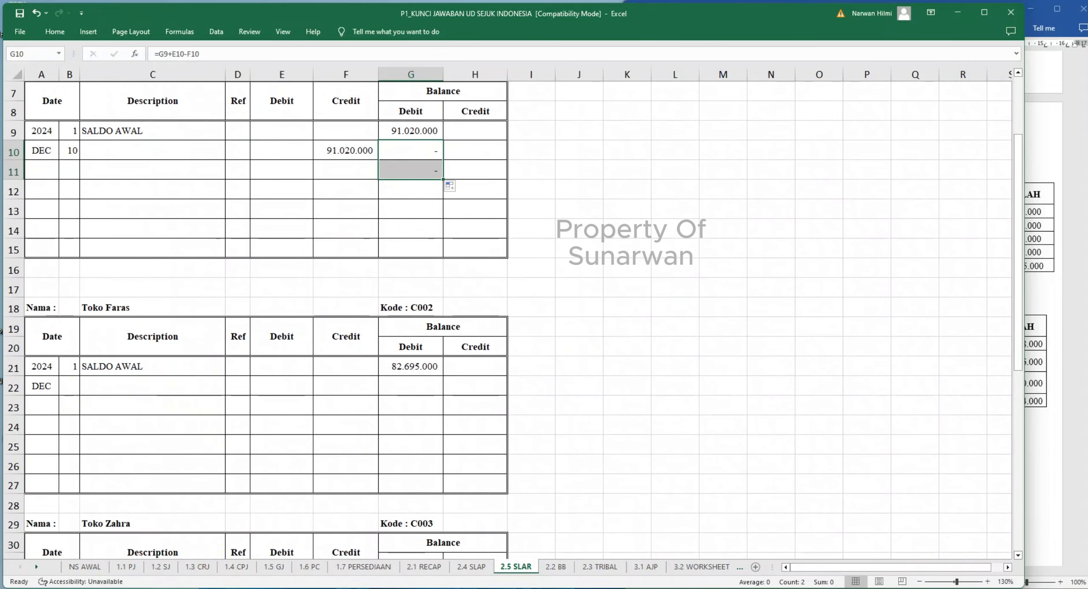
- Record Toko Faras's sale in row 22 of 2.5 SLAR with day 13 and the debit linked to ='1.2 SJ'!F9
left_click(160, 567)
left_click(222, 368)
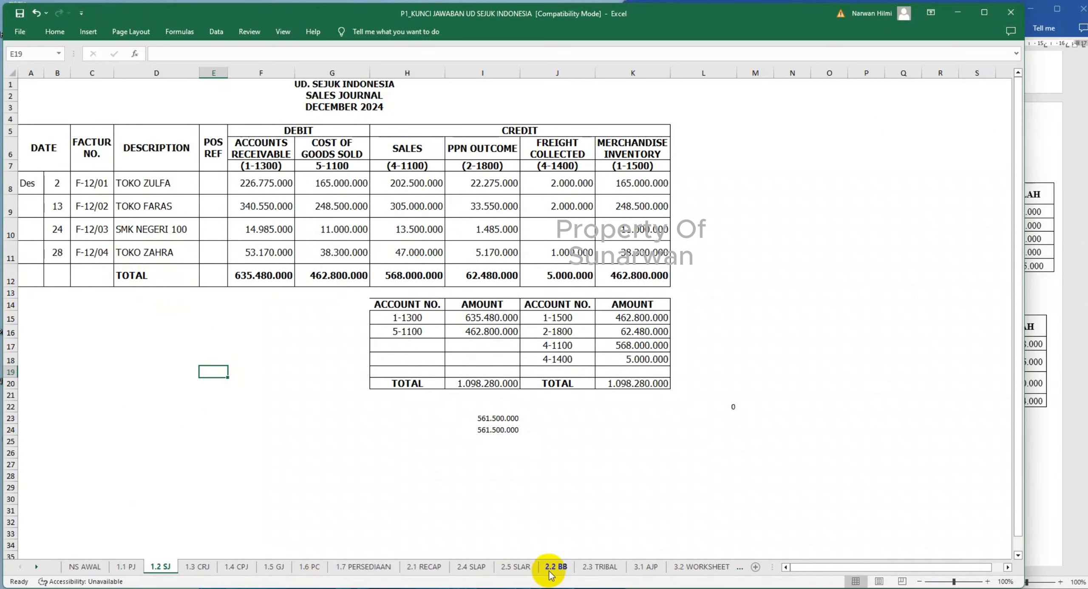
left_click(513, 568)
left_click(282, 386)
type("=")
left_click(160, 567)
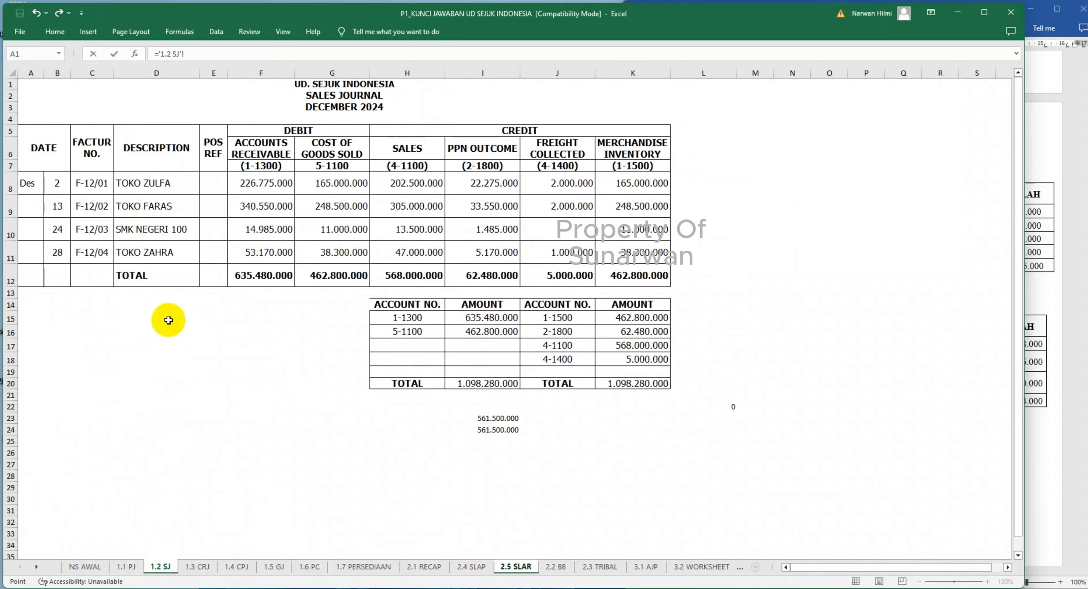
left_click(262, 206)
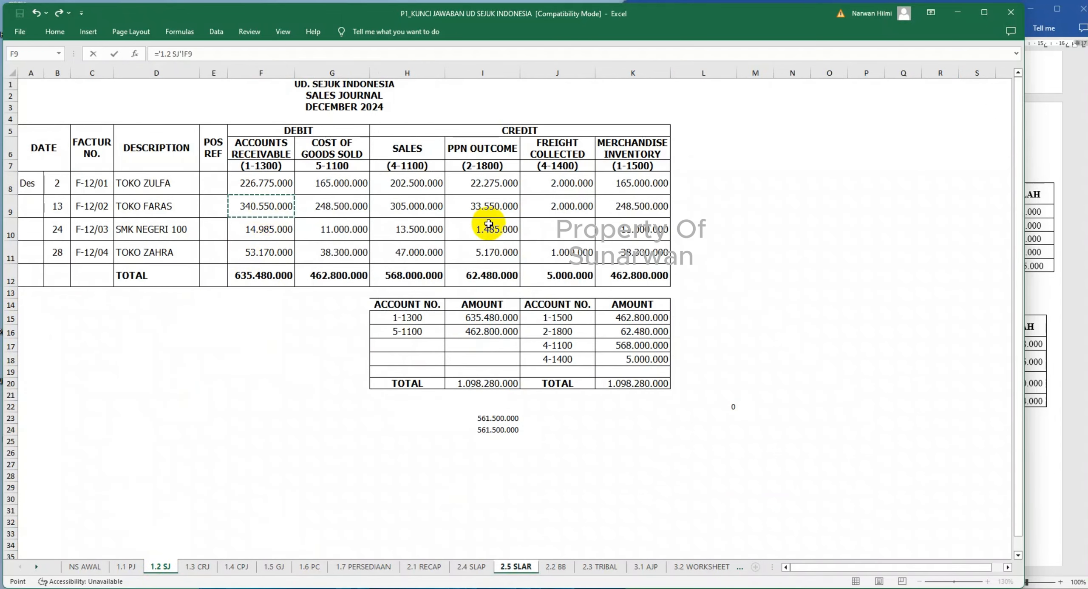
key("Return")
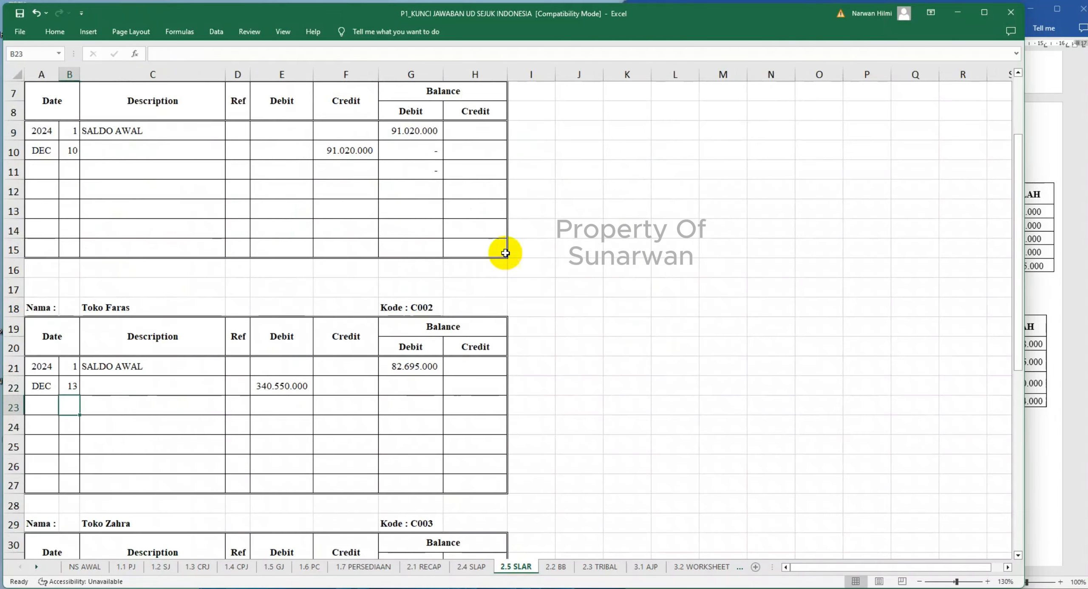
left_click(419, 373)
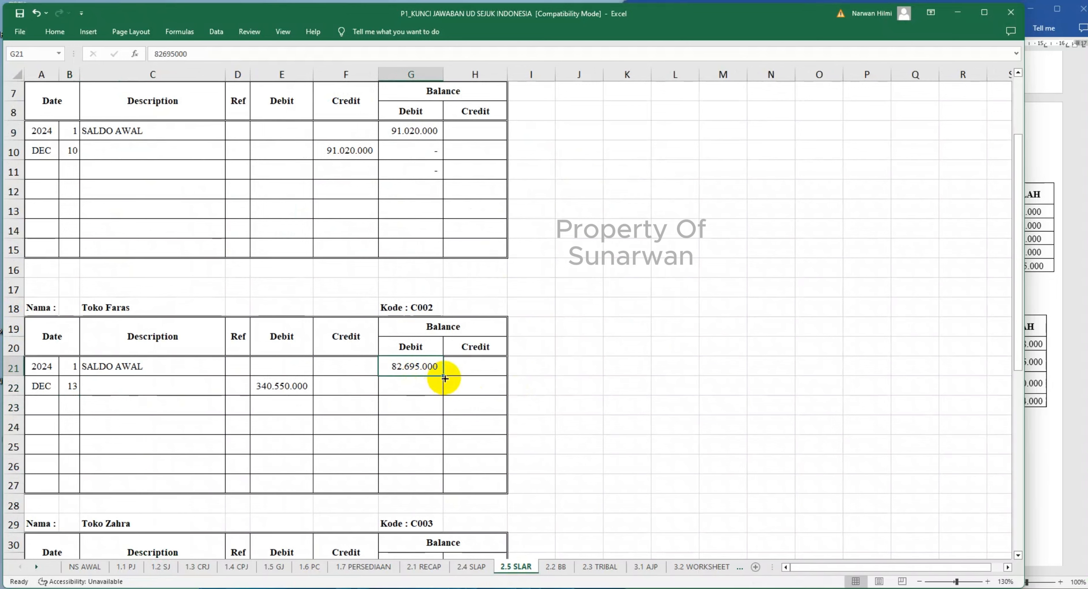
left_click_drag(444, 378, 434, 408)
left_click(418, 386)
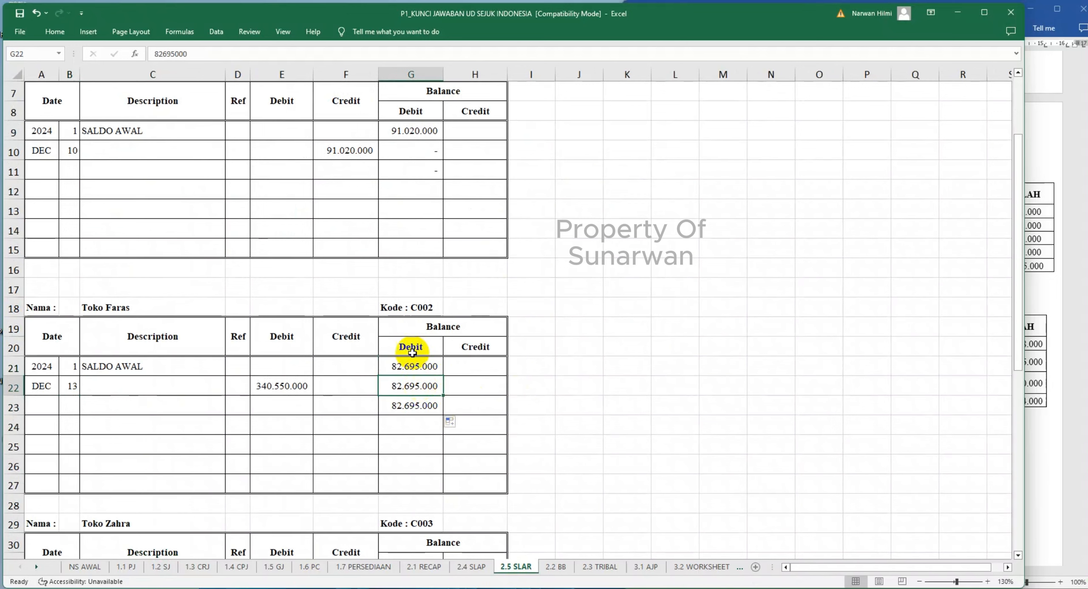
- Copy Toko Adnan's balance formula from G10 into G22 as a formula and extend it to G23 for Toko Faras
left_click(414, 150)
key("ctrl+c")
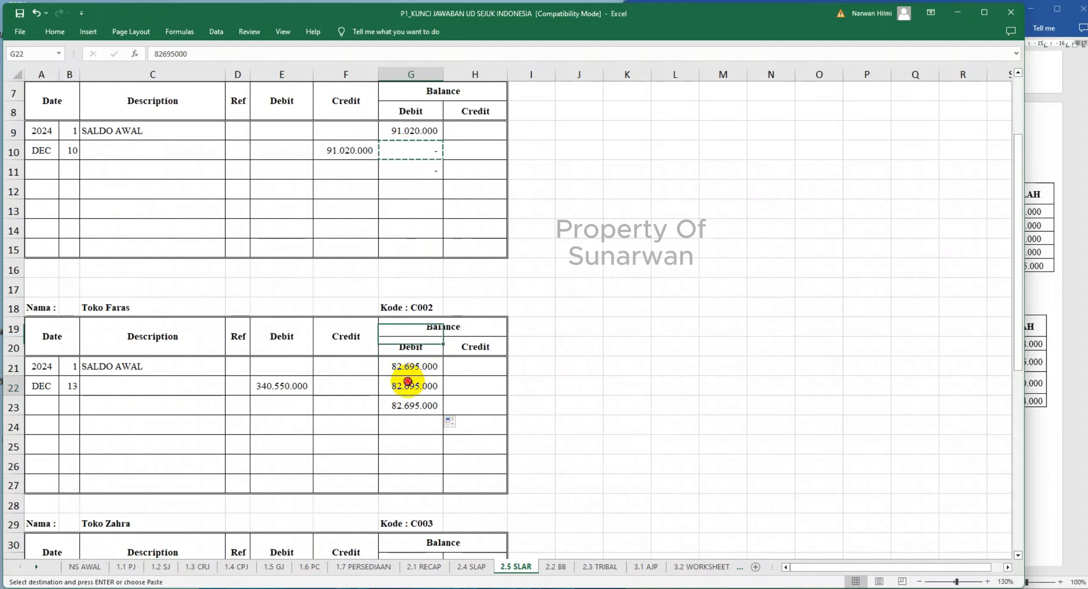
right_click(408, 386)
left_click(468, 156)
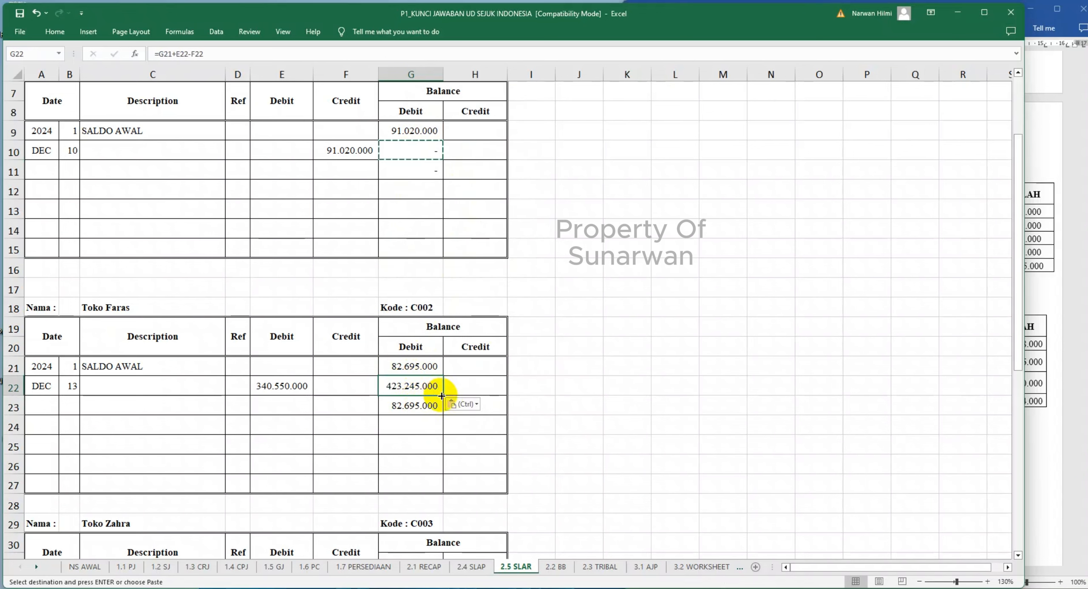
left_click_drag(444, 396, 440, 408)
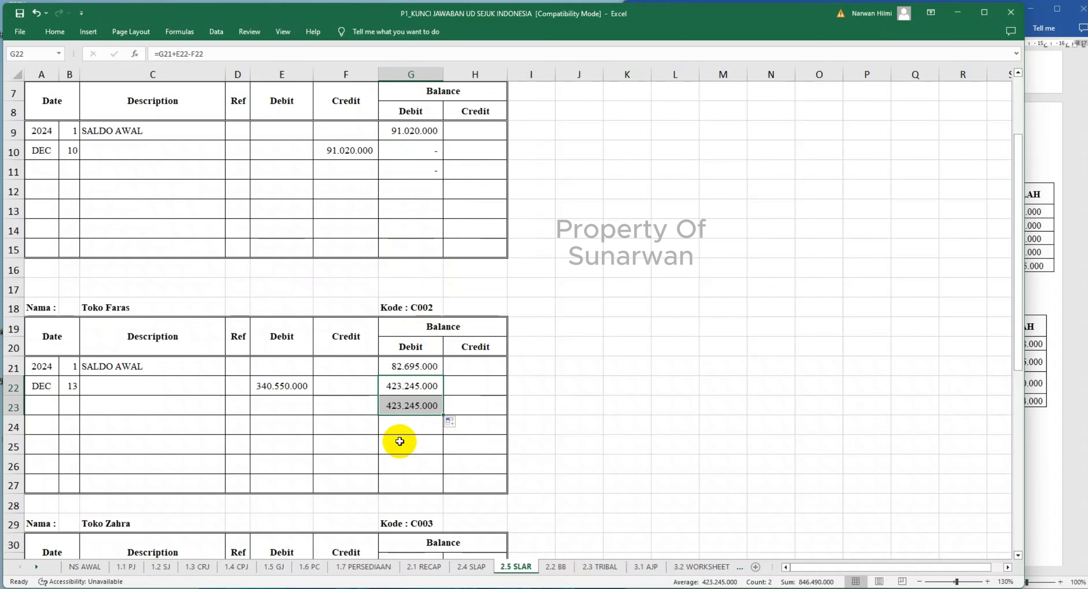
- Enter SJ as the description of Toko Faras's day 13 entry in C21
scroll(151, 340, "down", 1)
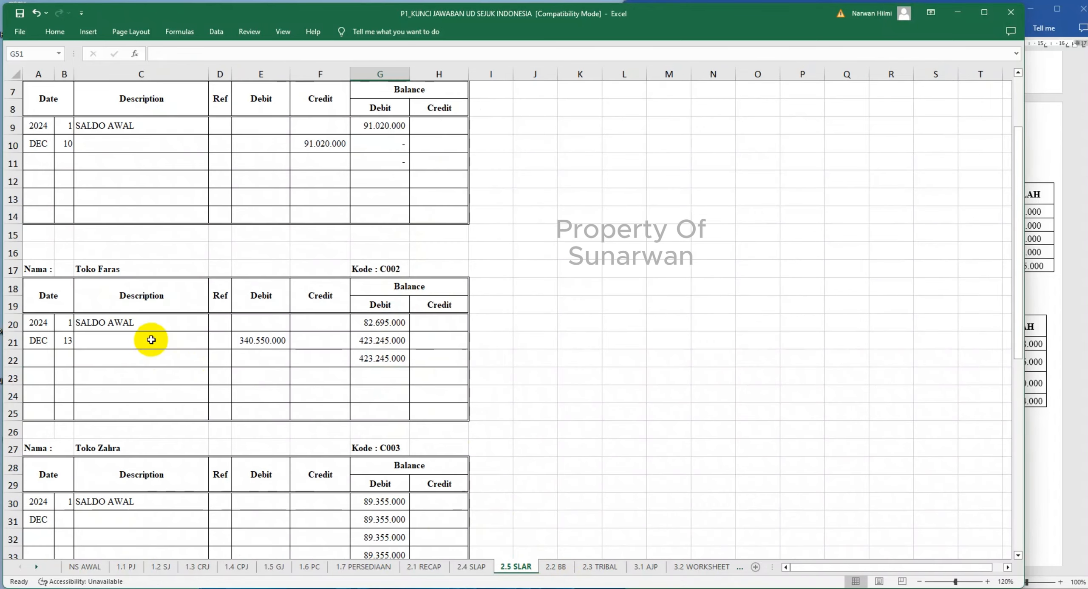
left_click(151, 340)
type("SJ")
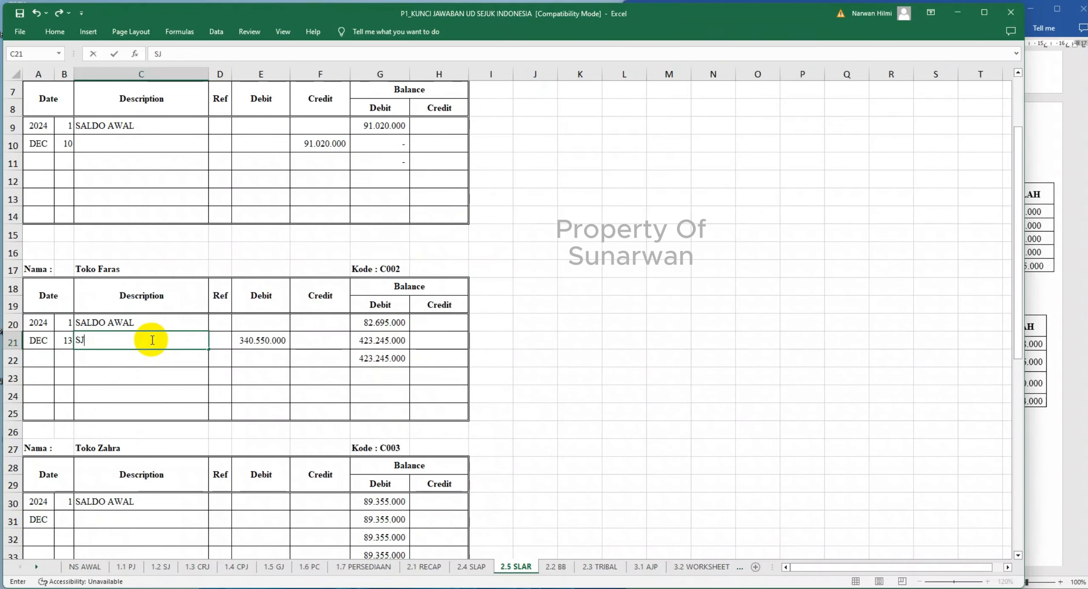
left_click(196, 433)
- Mark the posted entries with V in POS REF for Toko Faras in 1.2 SJ and Toko Adnan in 1.3 CRJ
left_click(161, 567)
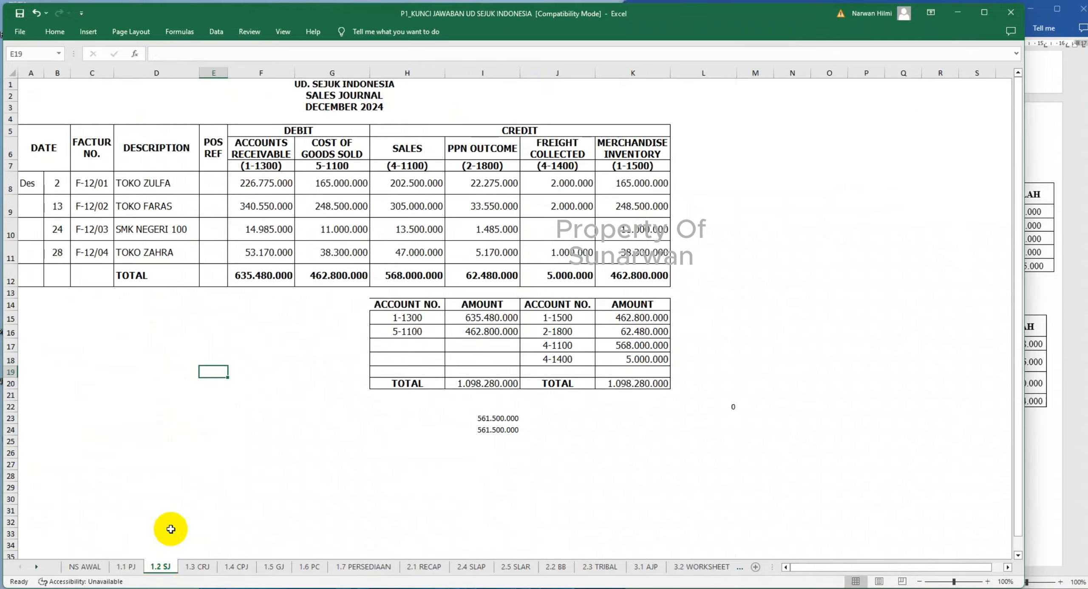
left_click(208, 210)
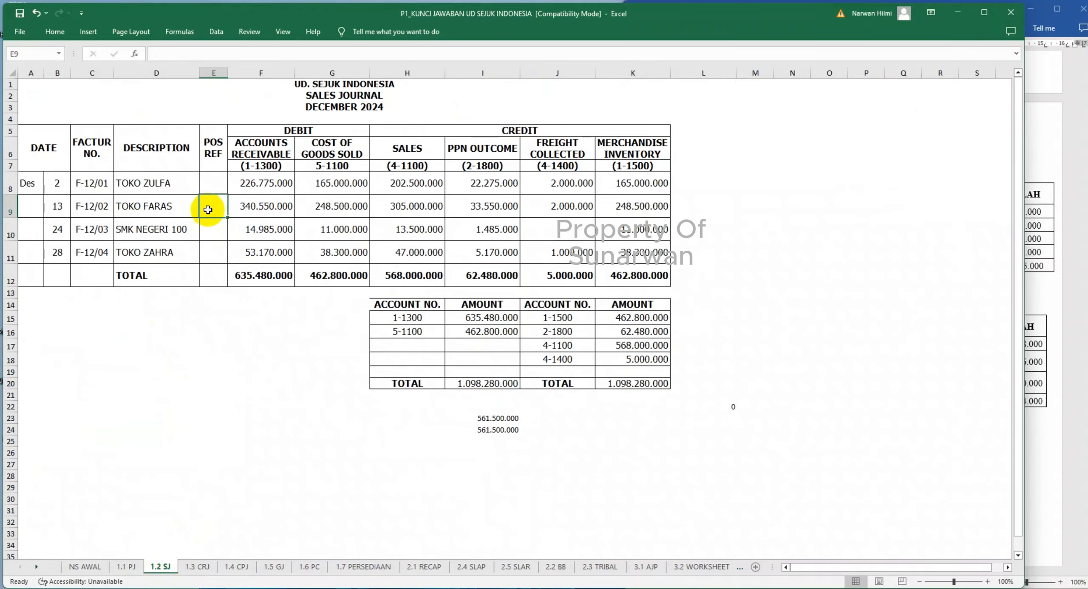
type("V")
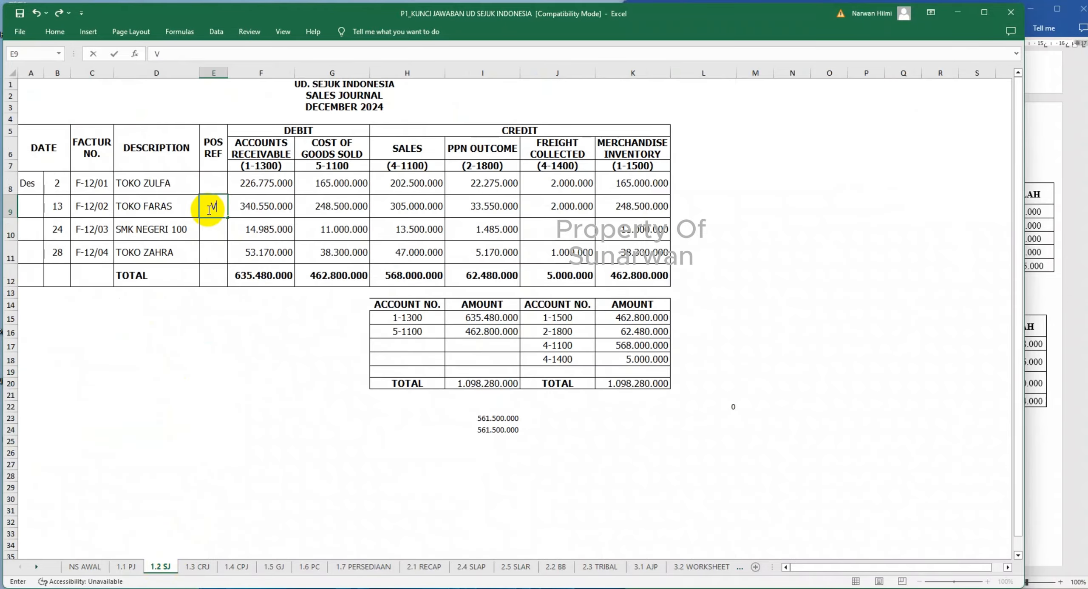
left_click(198, 567)
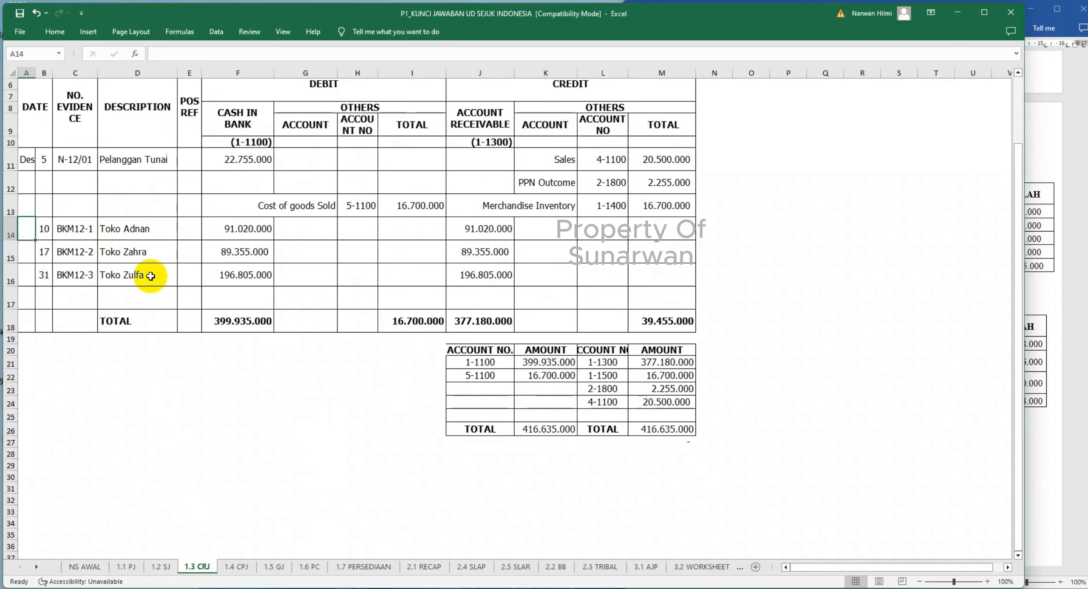
scroll(151, 276, "up", 1)
left_click(189, 260)
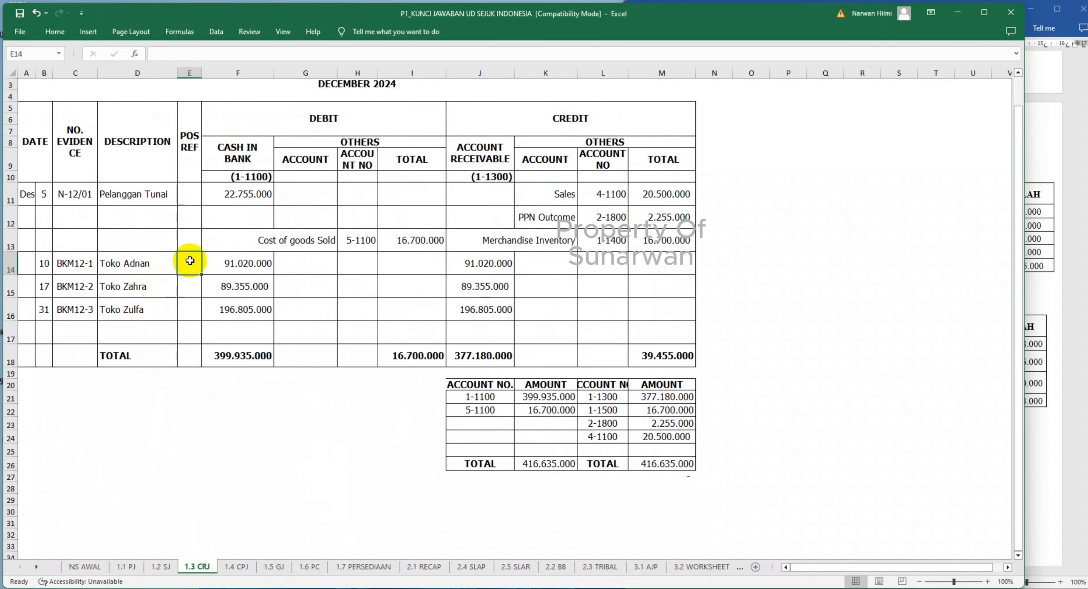
type("V")
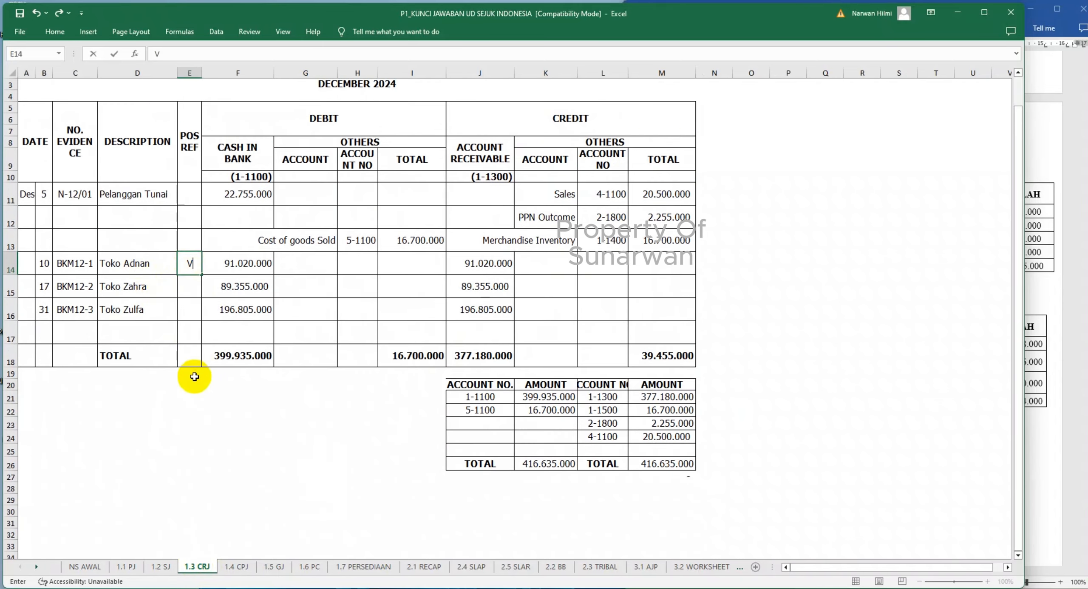
- Record Toko Zahra's receipt in row 31 of 2.5 SLAR with day 17 and the credit linked to ='1.3 CRJ'!J15
left_click(515, 567)
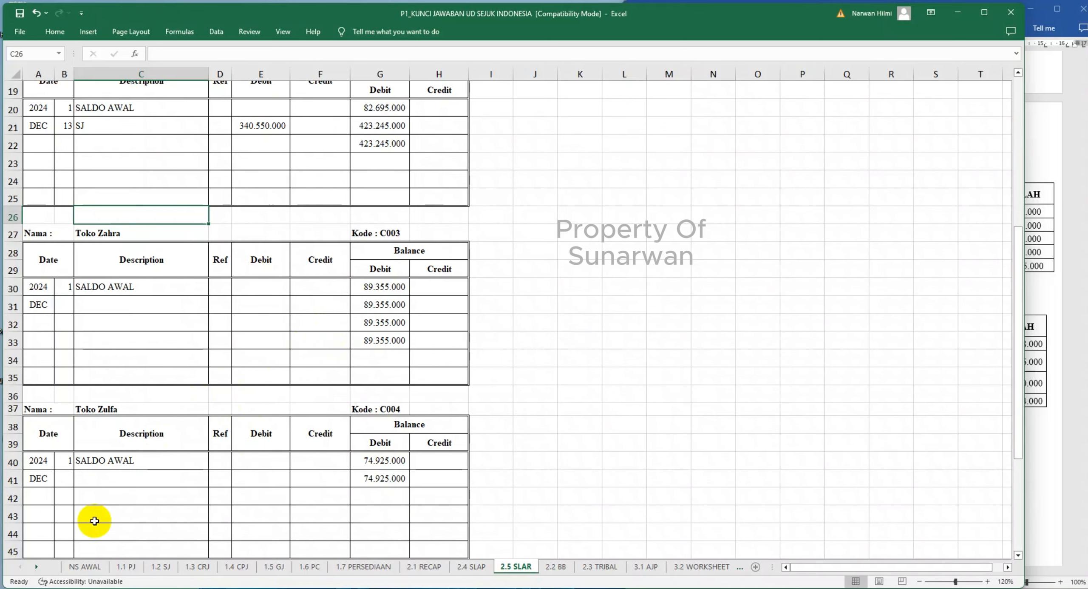
left_click(160, 567)
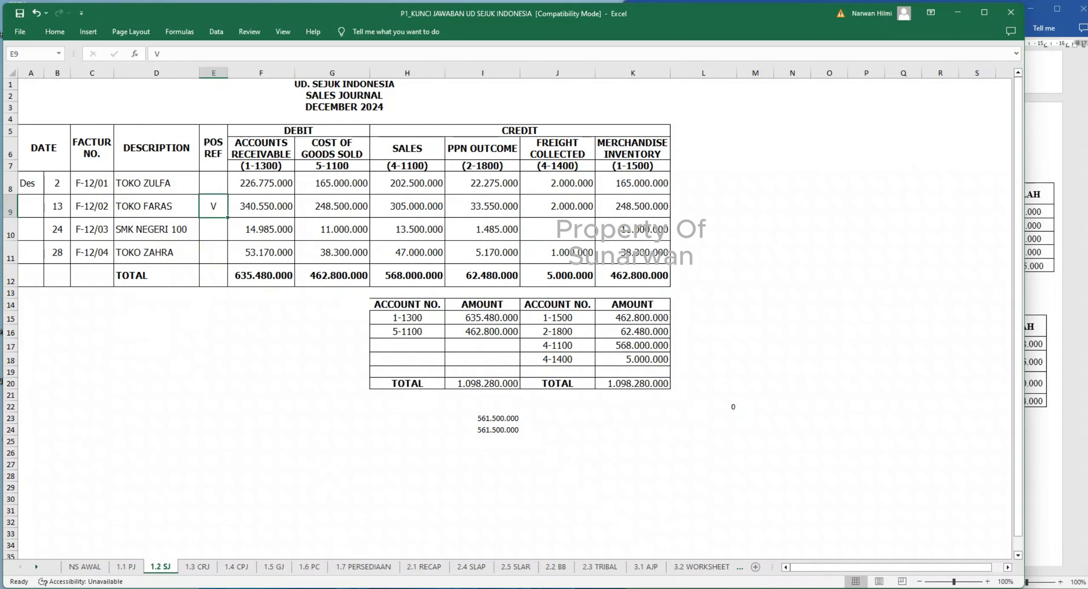
left_click(196, 567)
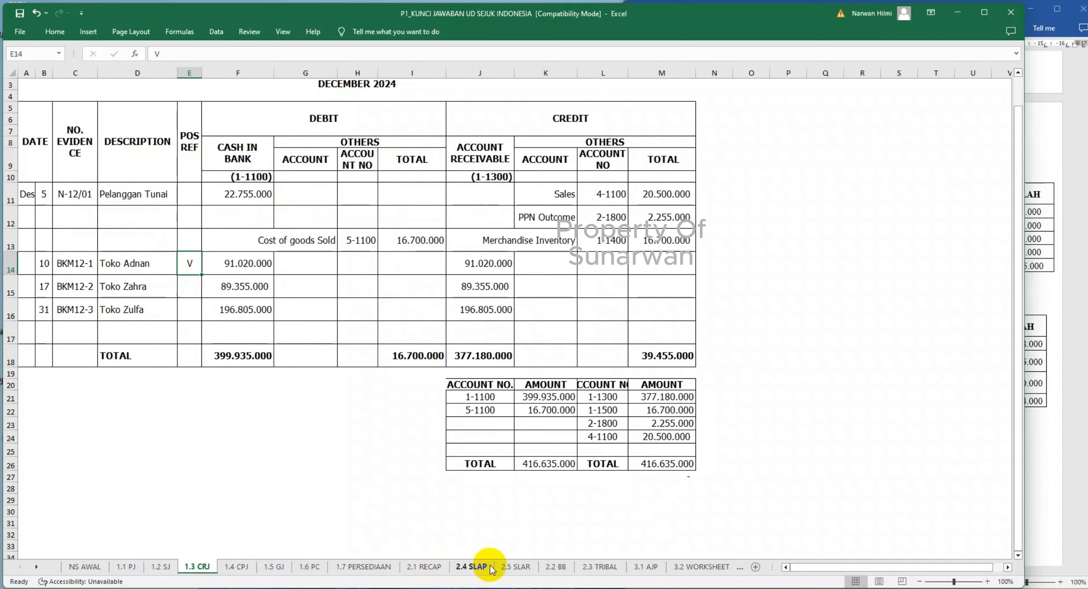
left_click(516, 567)
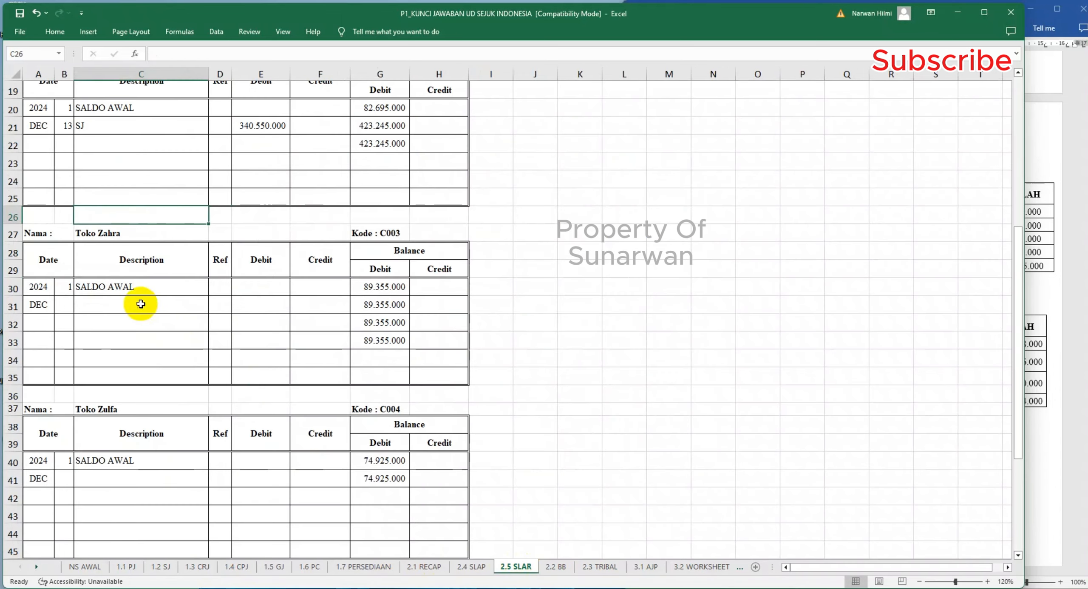
left_click(63, 304)
type("1")
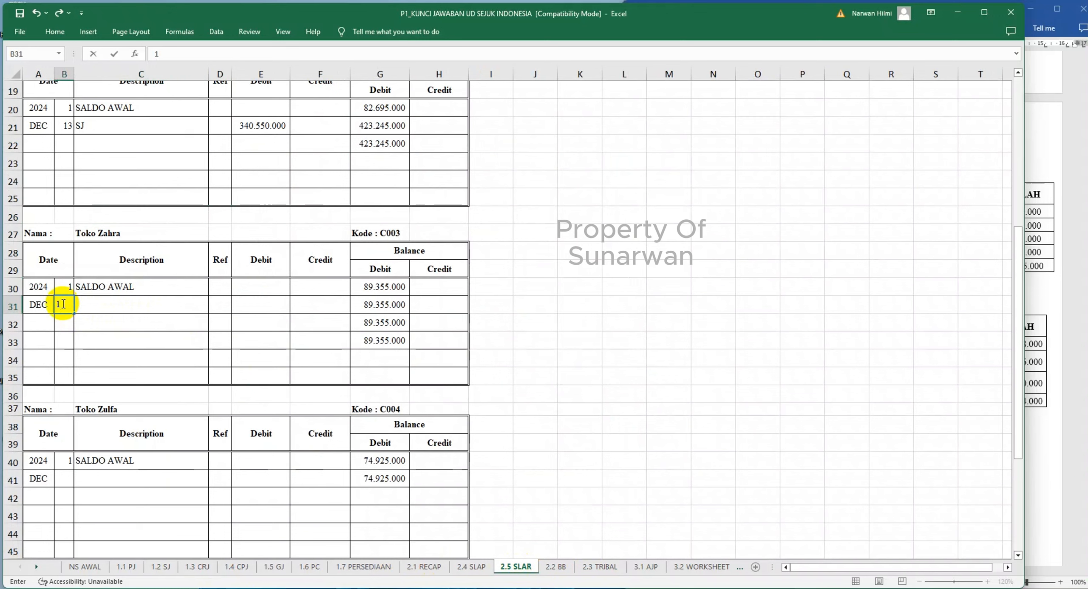
key("Tab")
key("Tab")
key("Tab")
key("Tab")
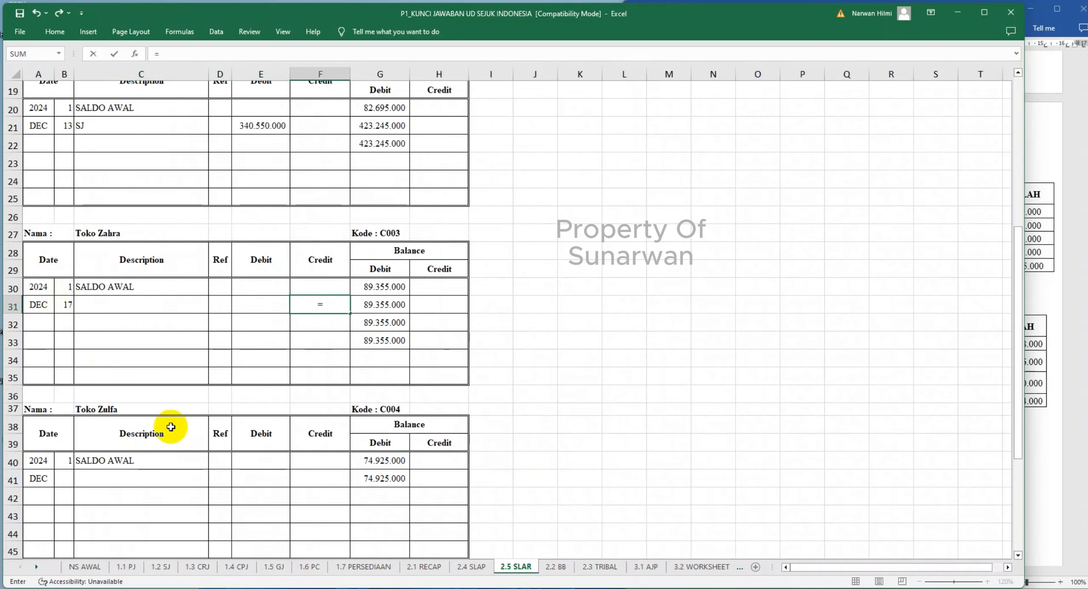
left_click(198, 567)
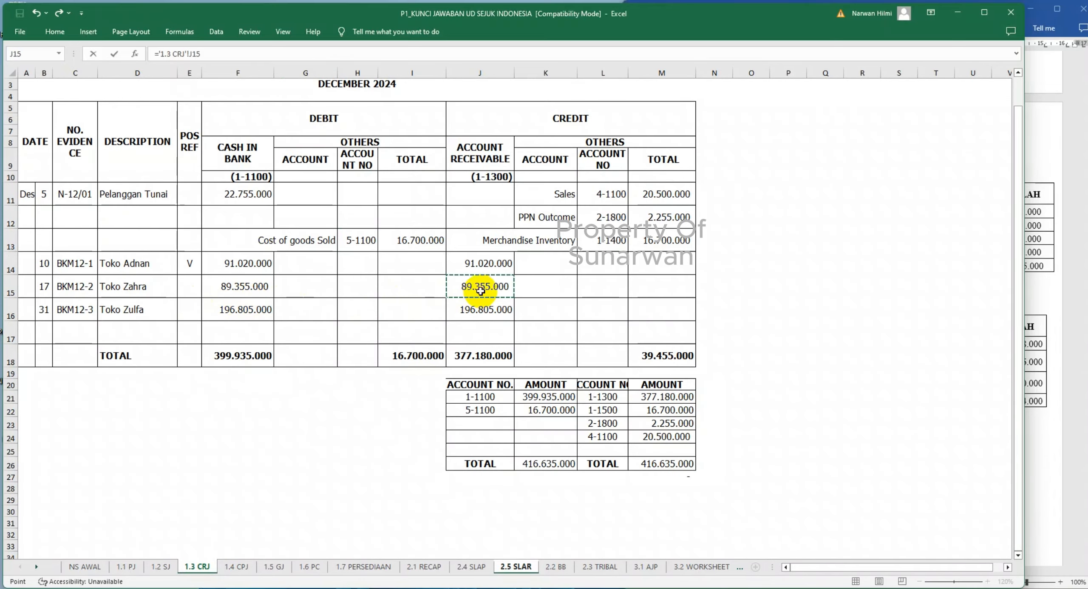
key("Return")
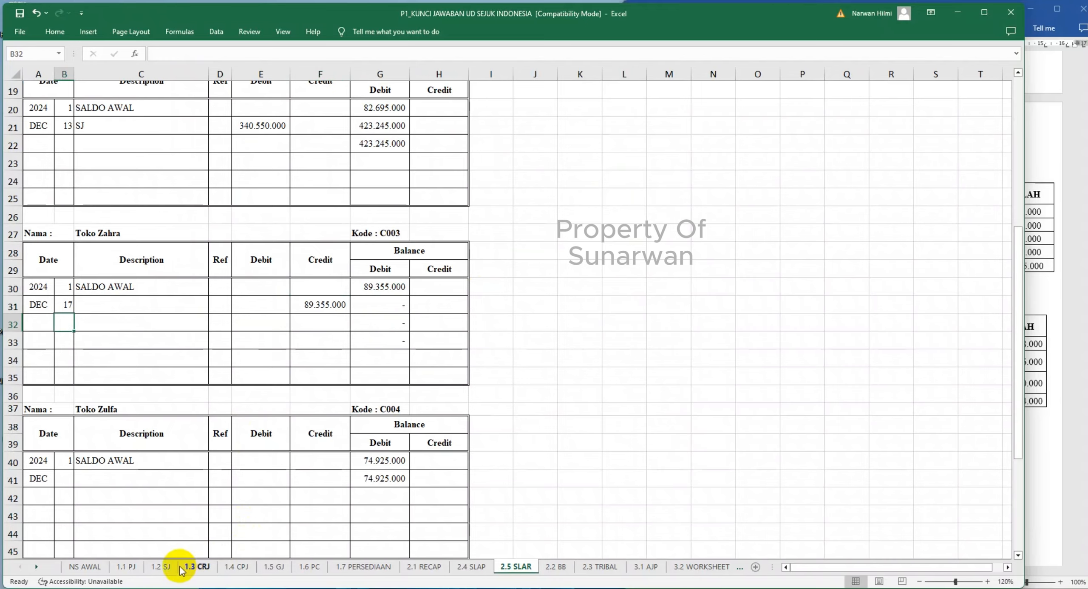
- Mark Toko Zahra's receipt in 1.3 CRJ as posted with V in its POS REF cell E15
left_click(182, 568)
left_click(191, 284)
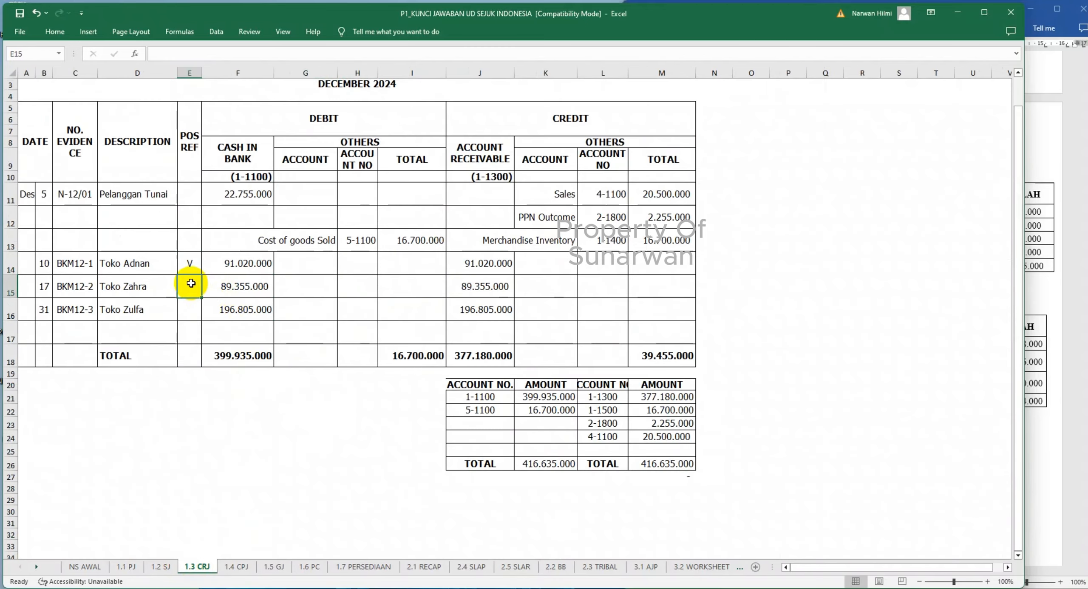
type("V")
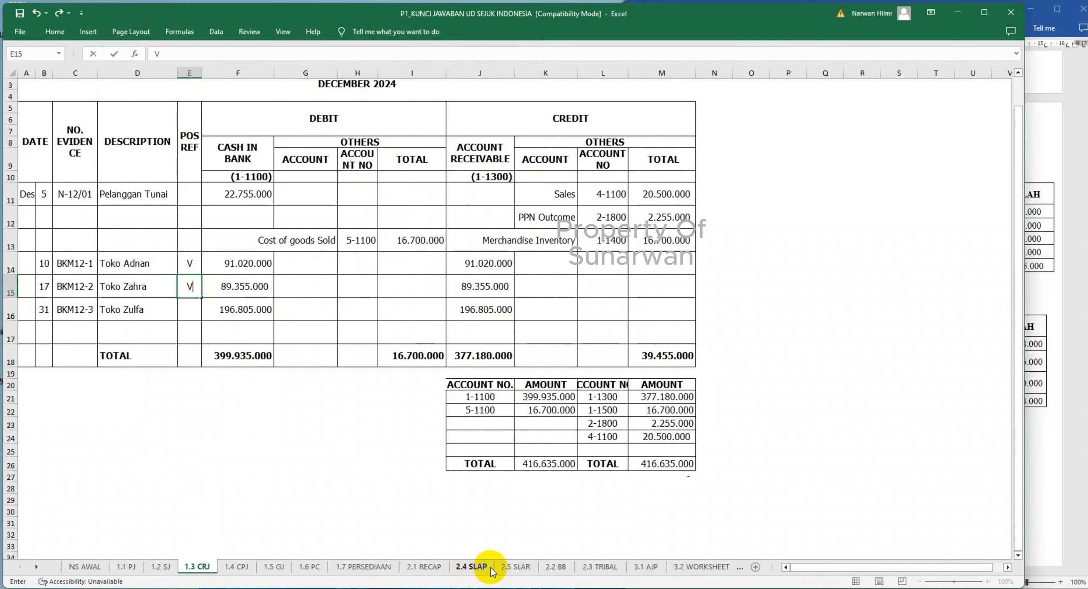
- Enter the descriptions CRJ in C31 and SJ in C32 of Toko Zahra's ledger in 2.5 SLAR
left_click(514, 567)
left_click(67, 327)
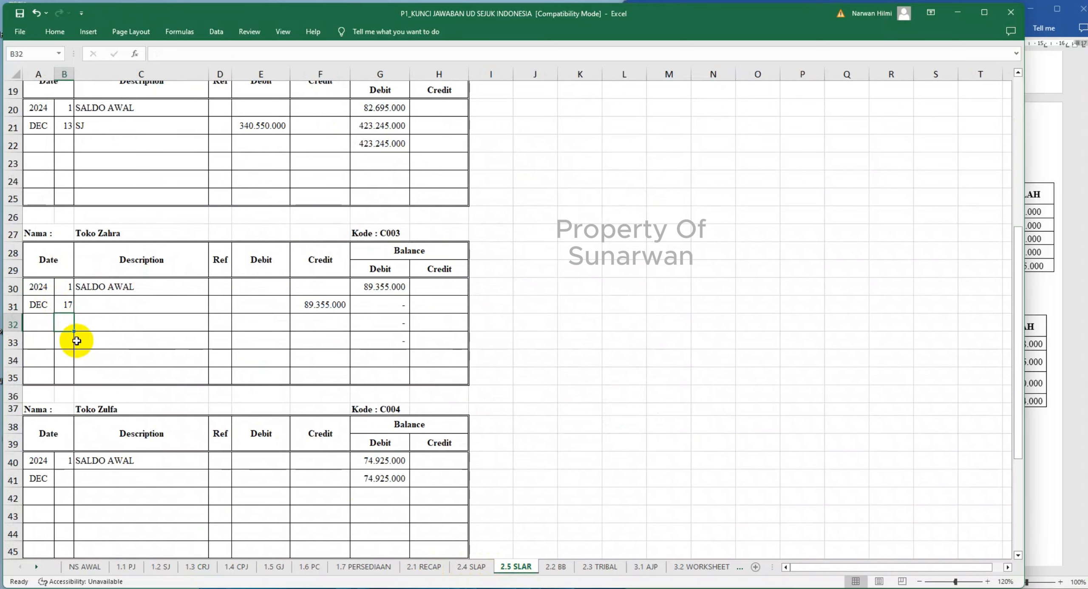
left_click(98, 302)
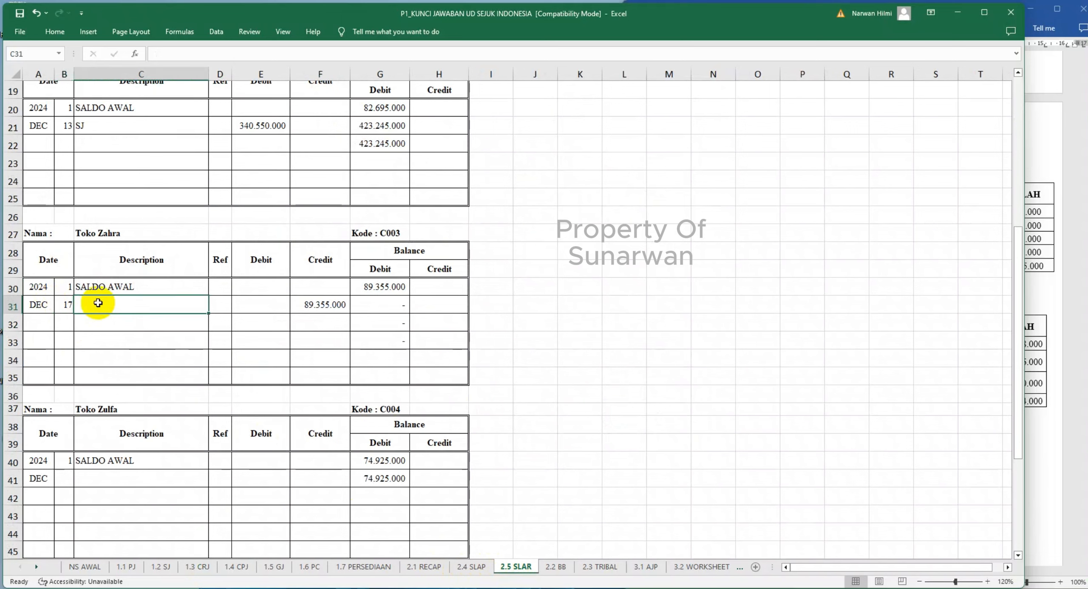
type("CR")
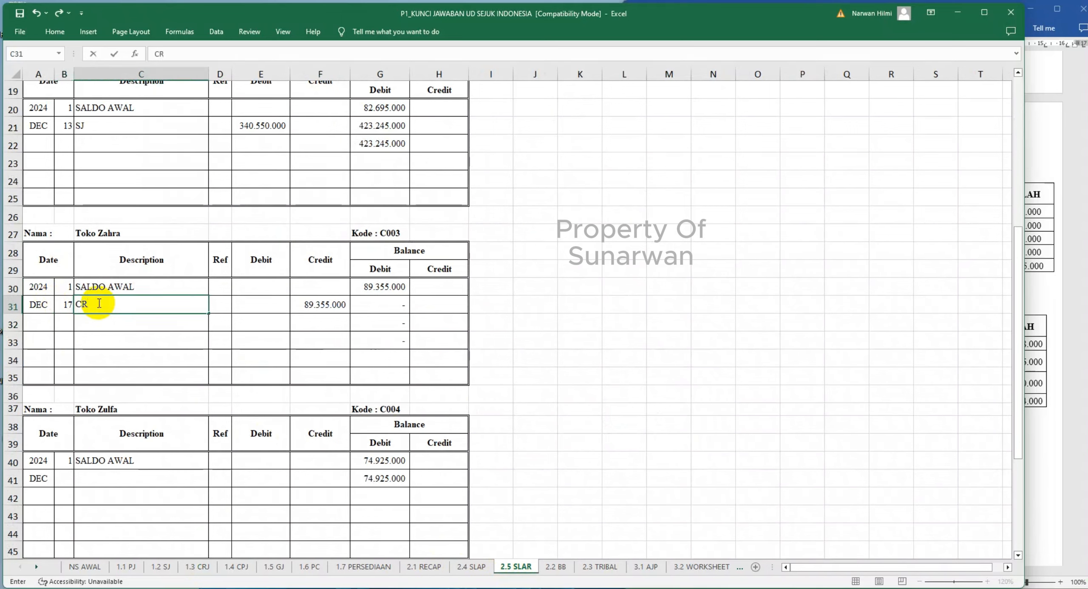
type("J")
key("Return")
type("S")
key("BackSpace")
key("BackSpace")
type("=")
left_click(161, 566)
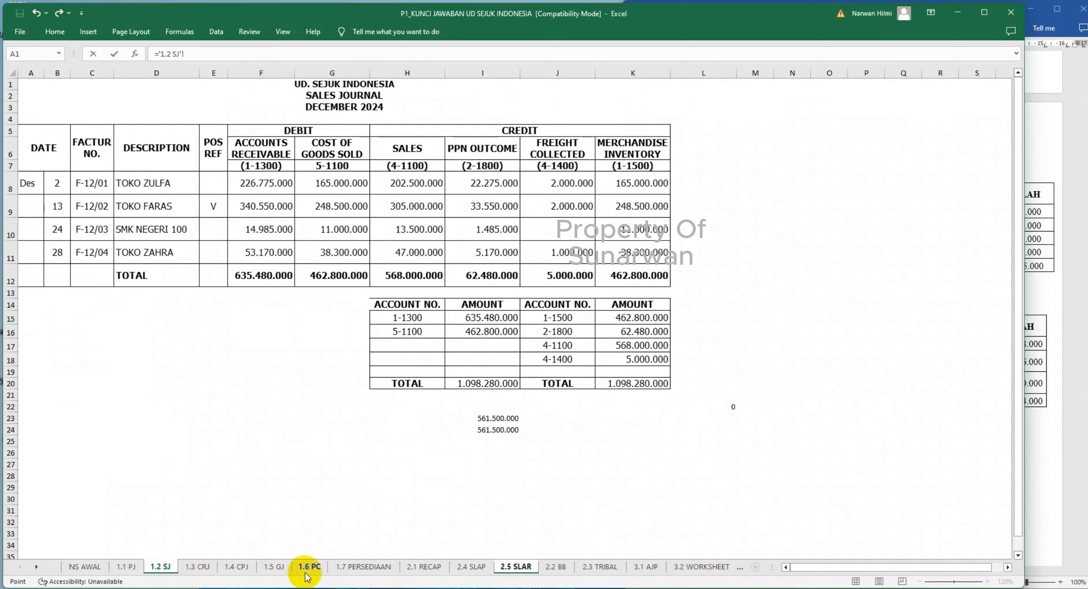
left_click(520, 570)
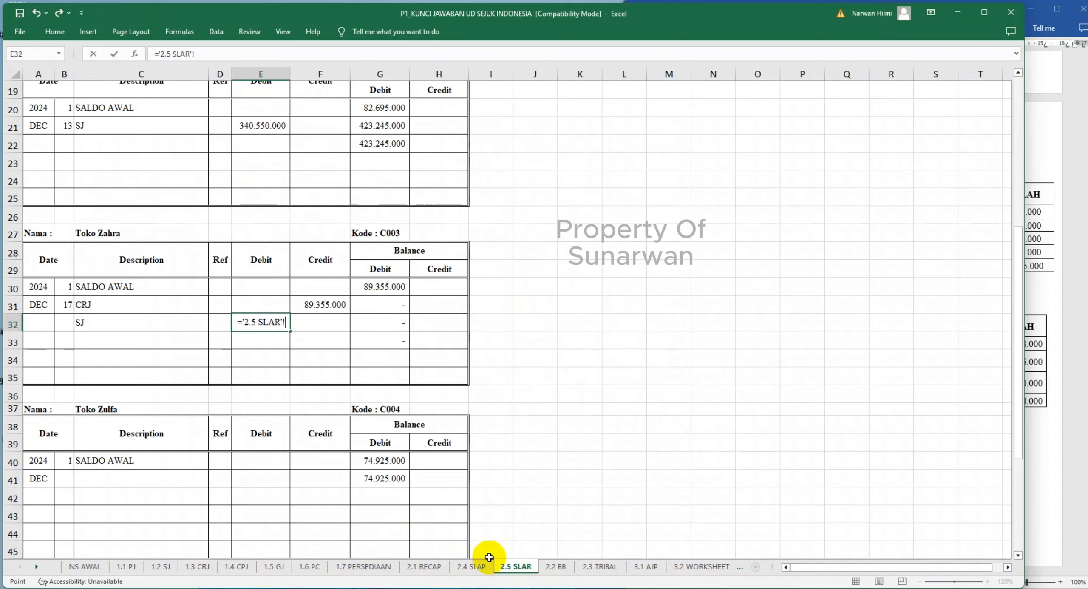
key("BackSpace")
key("BackSpace")
key("BackSpace")
key("BackSpace")
key("BackSpace")
key("BackSpace")
key("BackSpace")
key("BackSpace")
key("BackSpace")
key("BackSpace")
key("BackSpace")
key("BackSpace")
- Link Toko Zahra's debit in E32 to her sales journal amount with ='1.2 SJ'!F11
type("=")
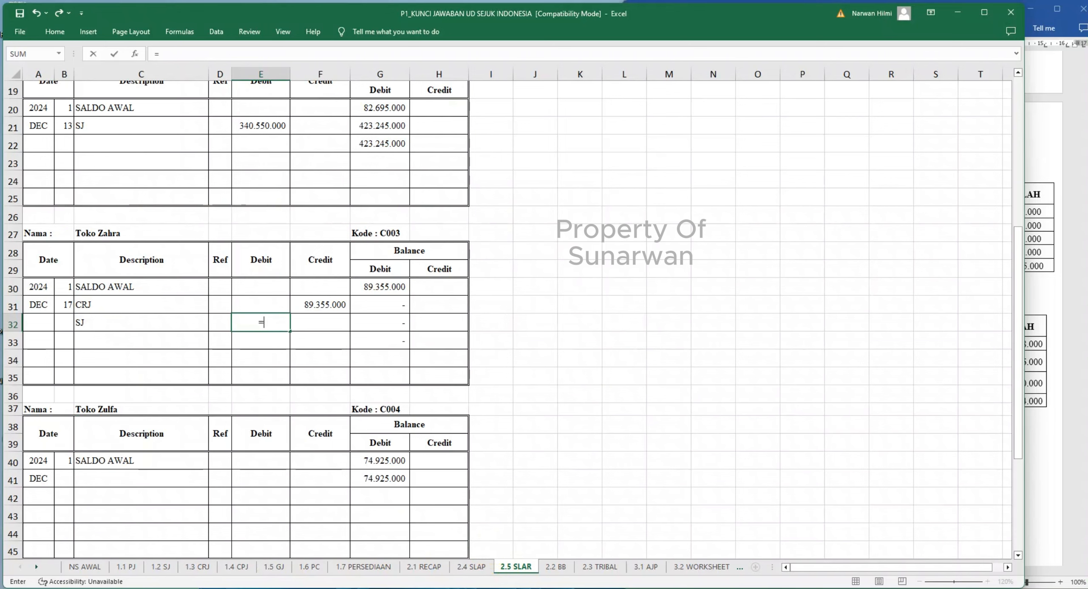
left_click(166, 568)
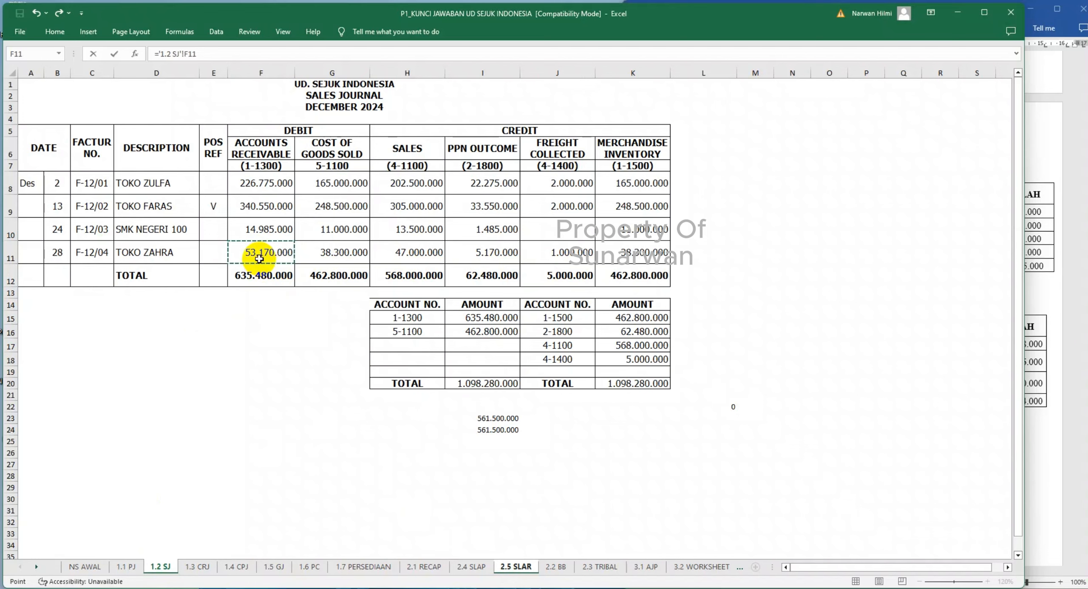
key("Return")
- Mark Toko Zahra's sale in 1.2 SJ as posted with V in its POS REF cell E11
left_click(158, 567)
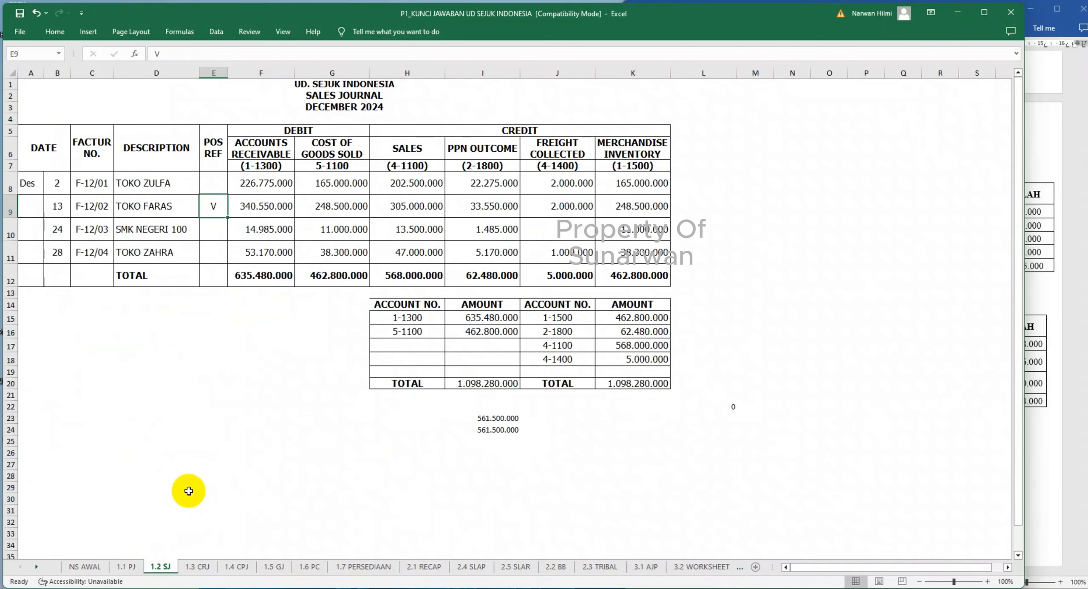
left_click(212, 255)
type("V")
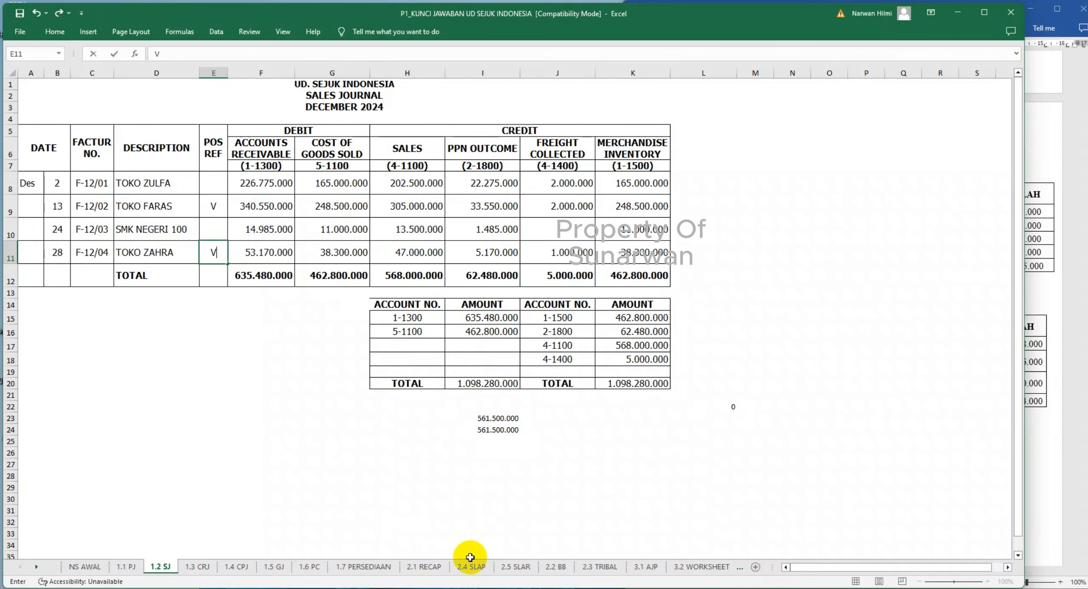
- Enter day 28 in B32 of 2.5 SLAR for Toko Zahra's SJ entry, matching its date in 1.2 SJ
left_click(515, 567)
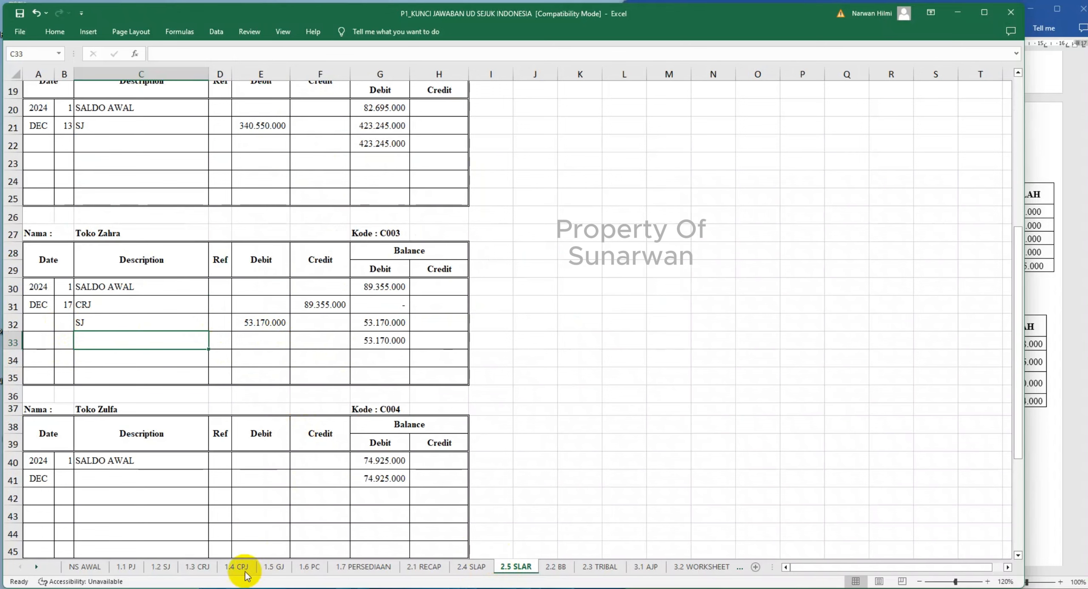
left_click(162, 568)
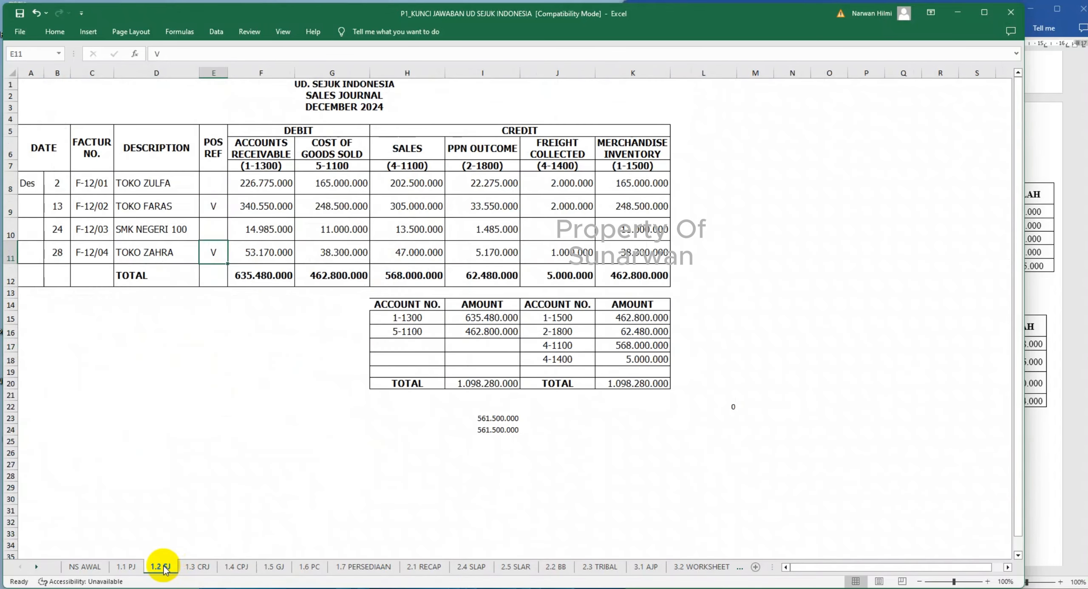
left_click(516, 567)
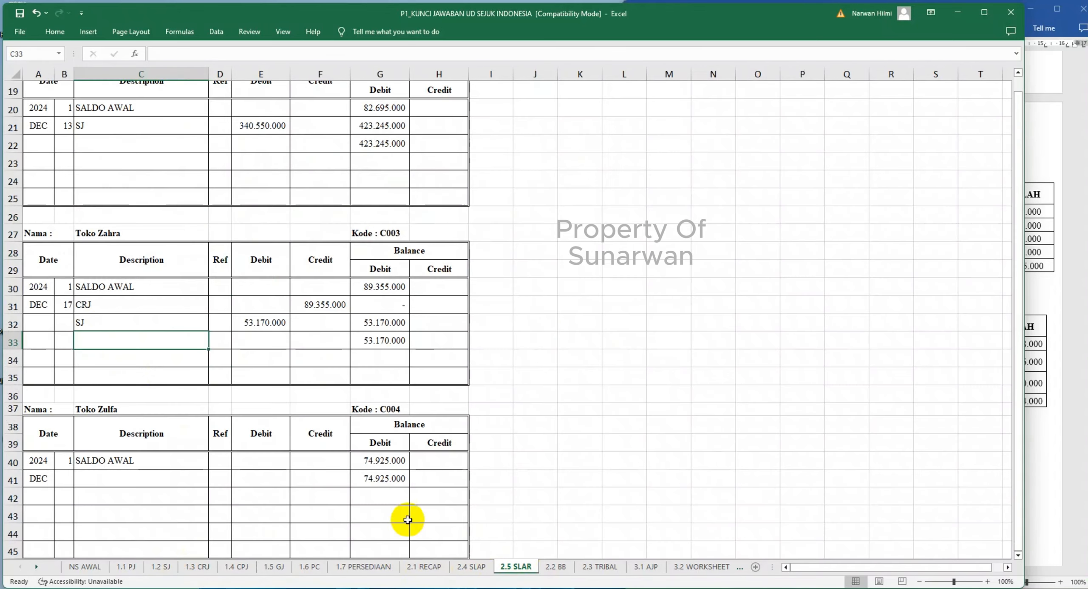
left_click(62, 323)
type("2")
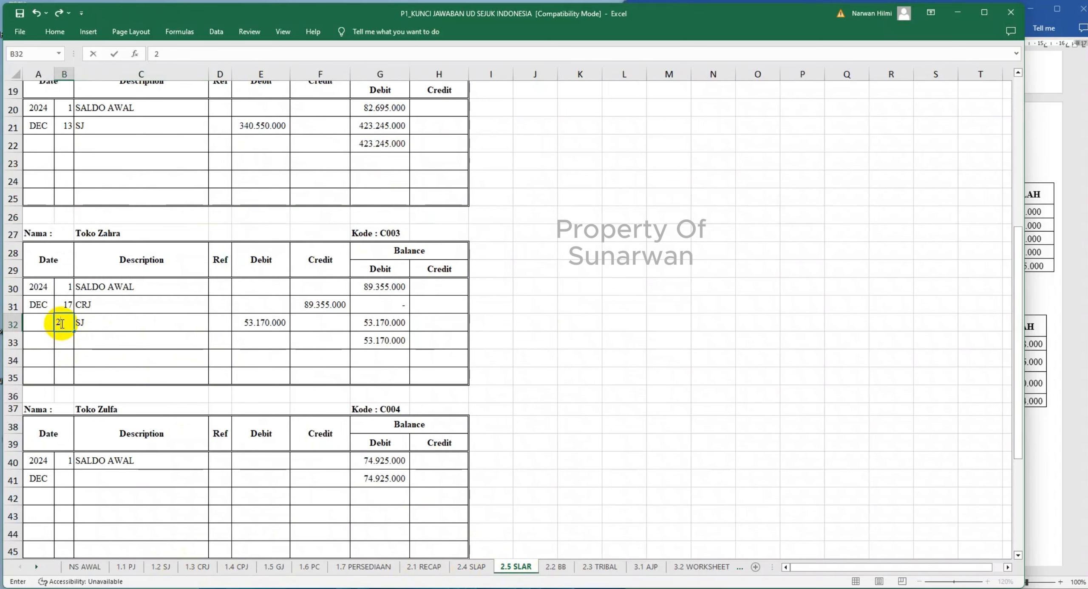
type("8")
left_click(103, 356)
- Record Toko Zulfa's sale in row 41 of 2.5 SLAR with day 2, description SJ and the debit linked to ='1.2 SJ'!F8
scroll(103, 356, "down", 2)
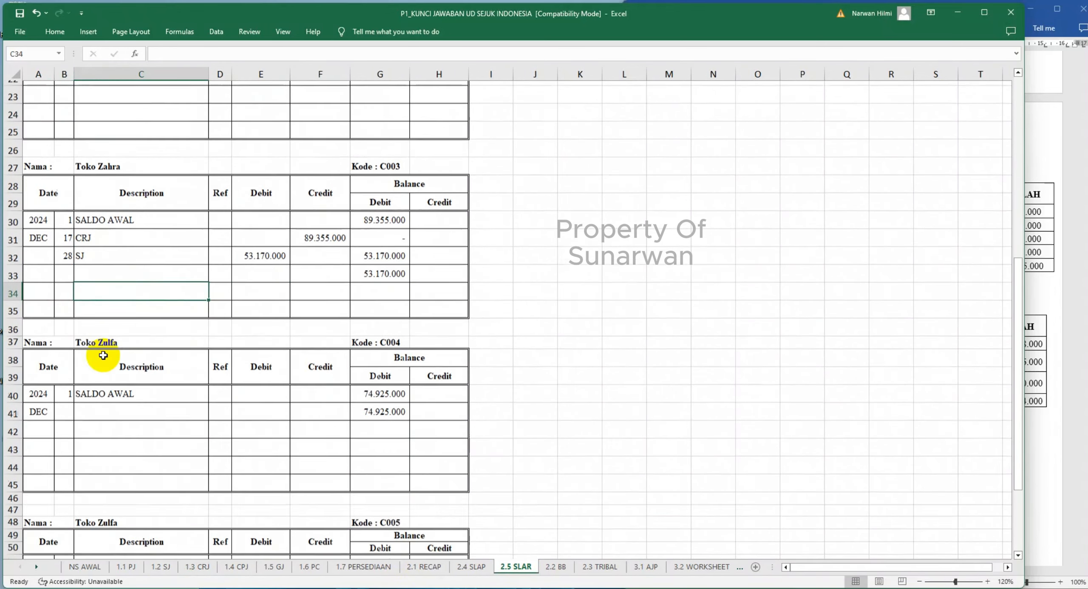
scroll(104, 356, "down", 1)
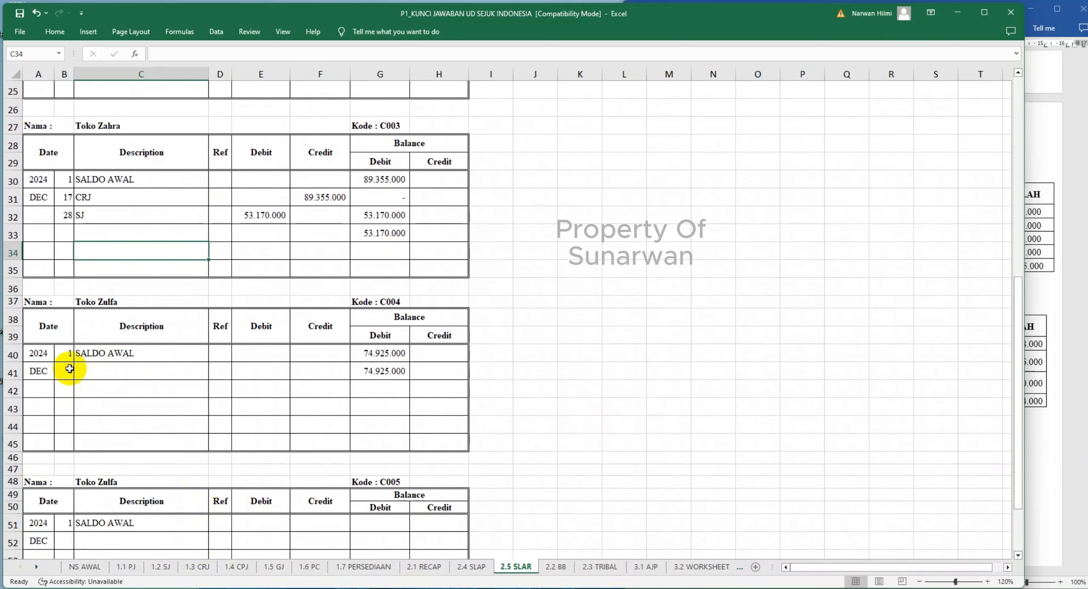
left_click(105, 370)
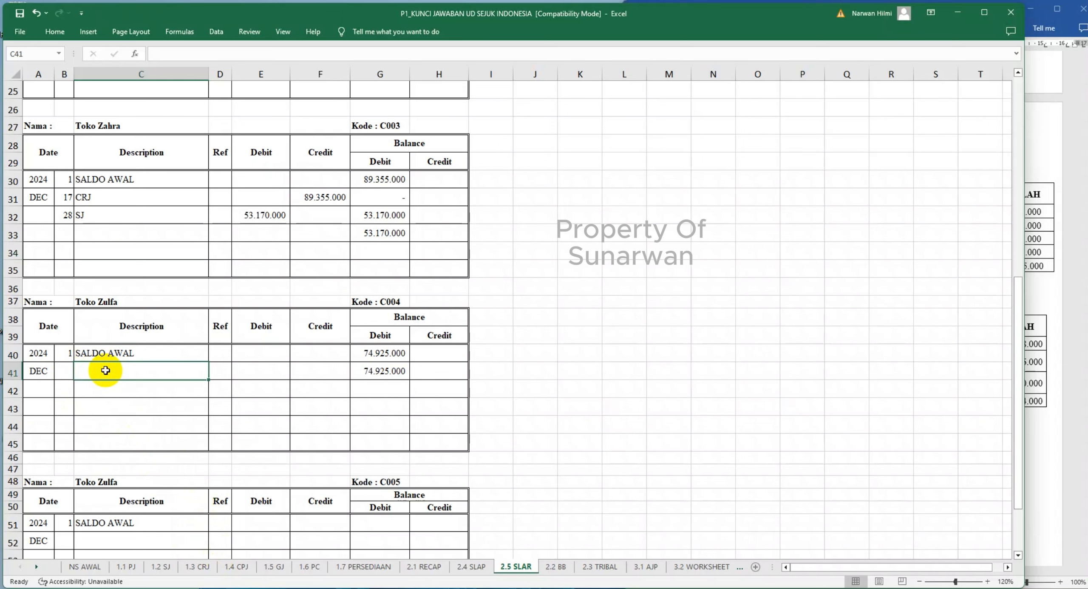
type("SJ")
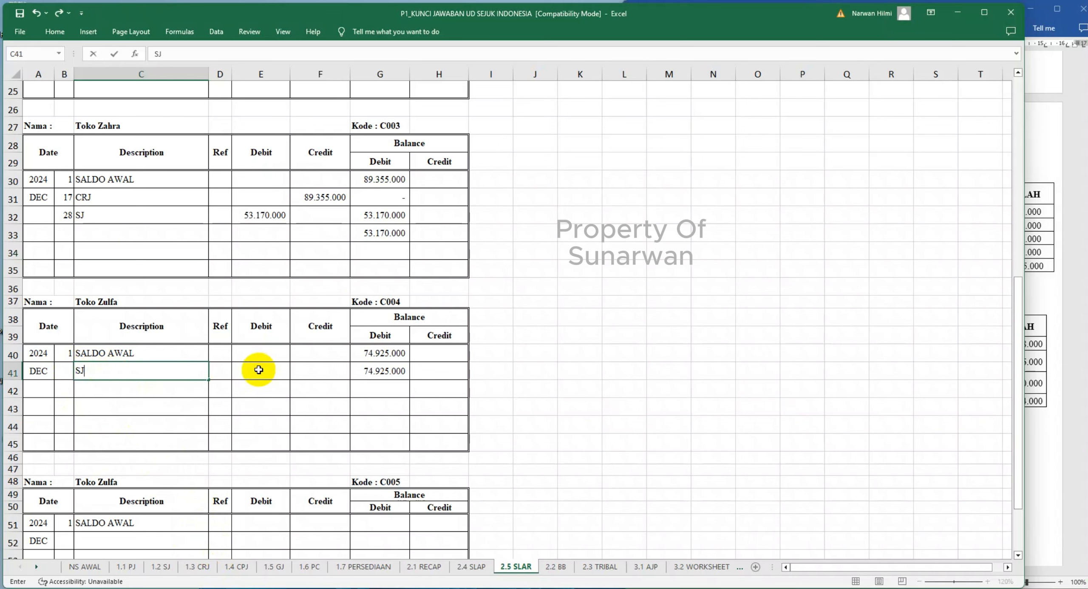
left_click(262, 374)
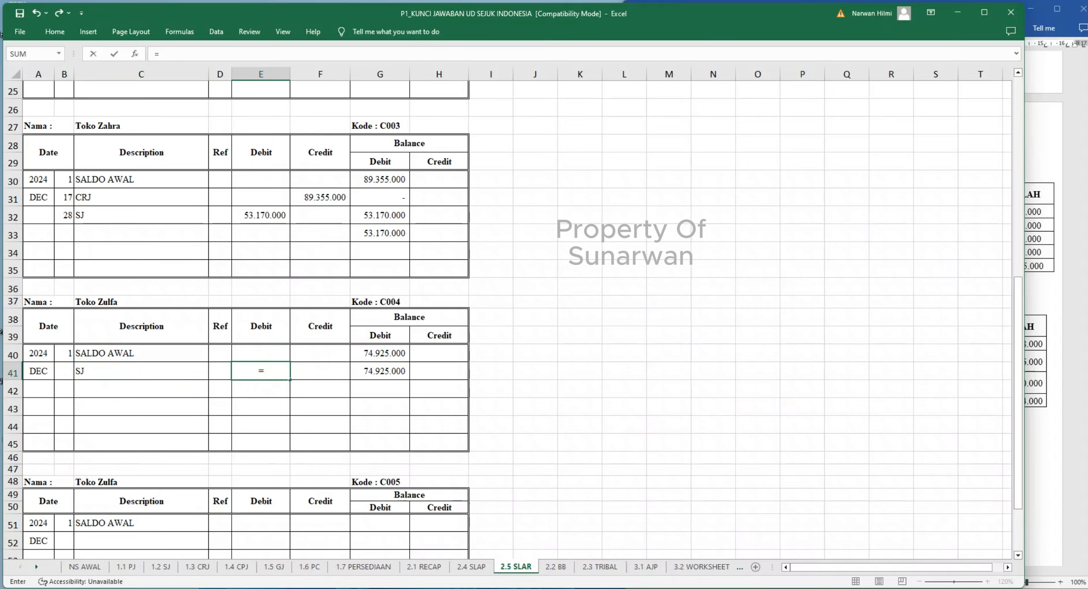
left_click(161, 567)
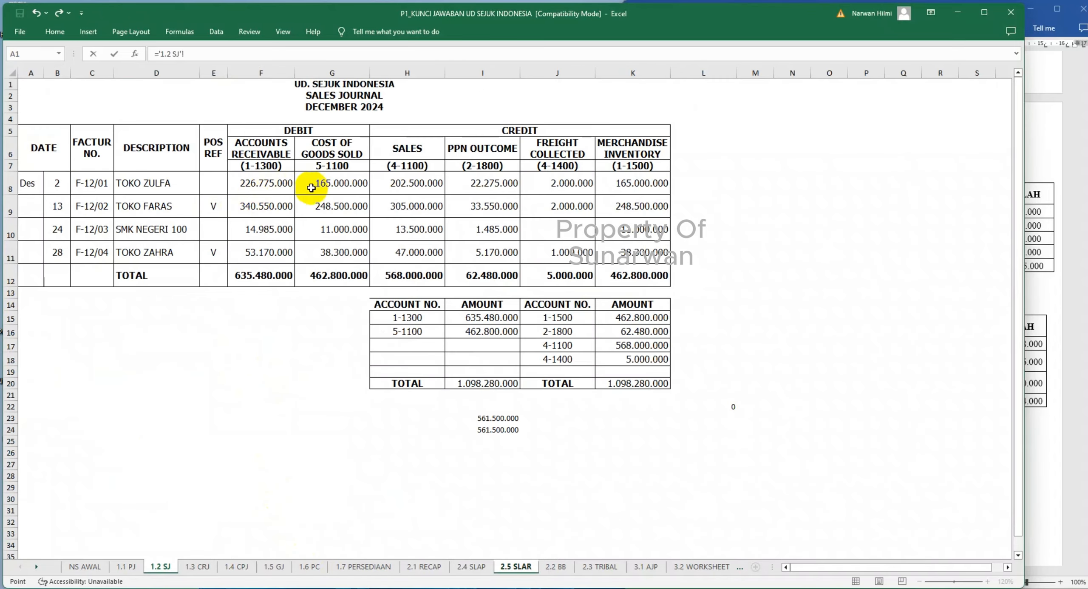
left_click(277, 183)
key("Return")
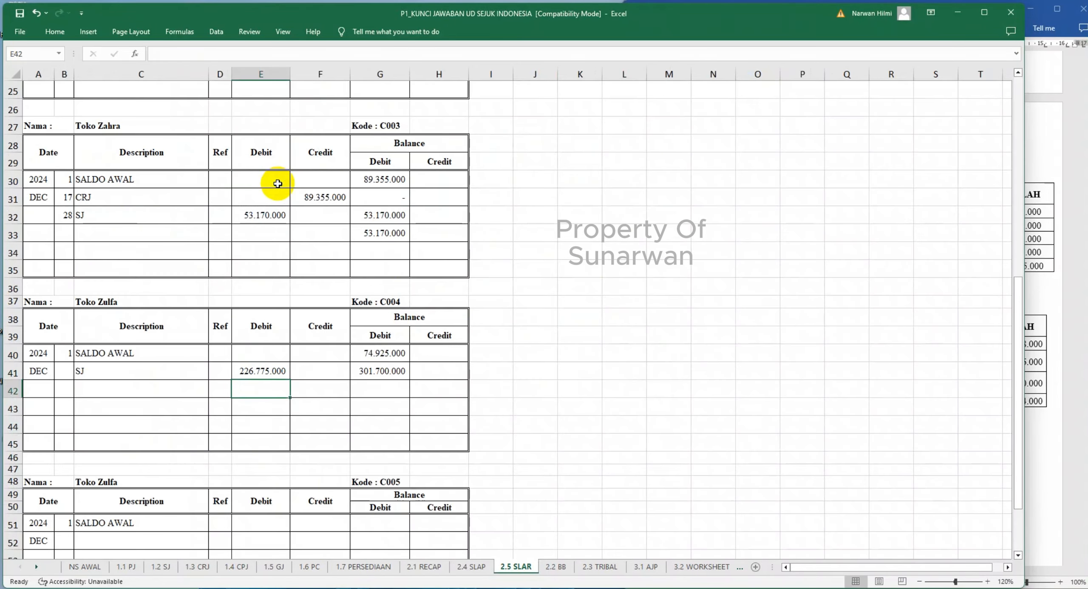
left_click(64, 371)
type("2")
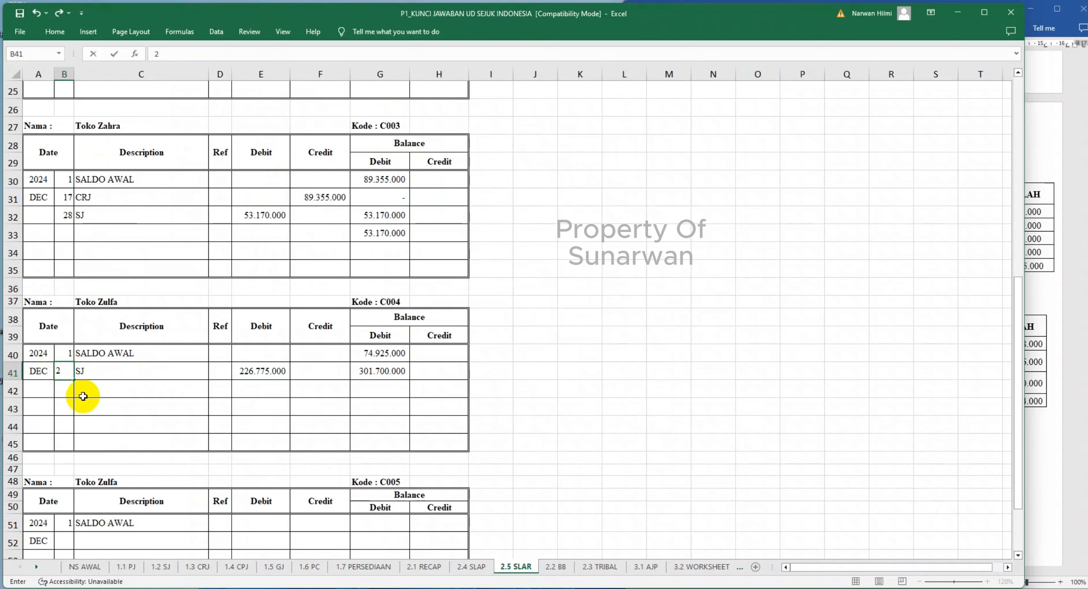
- Enter the description GJ in C42 of Toko Zulfa's ledger
left_click(67, 392)
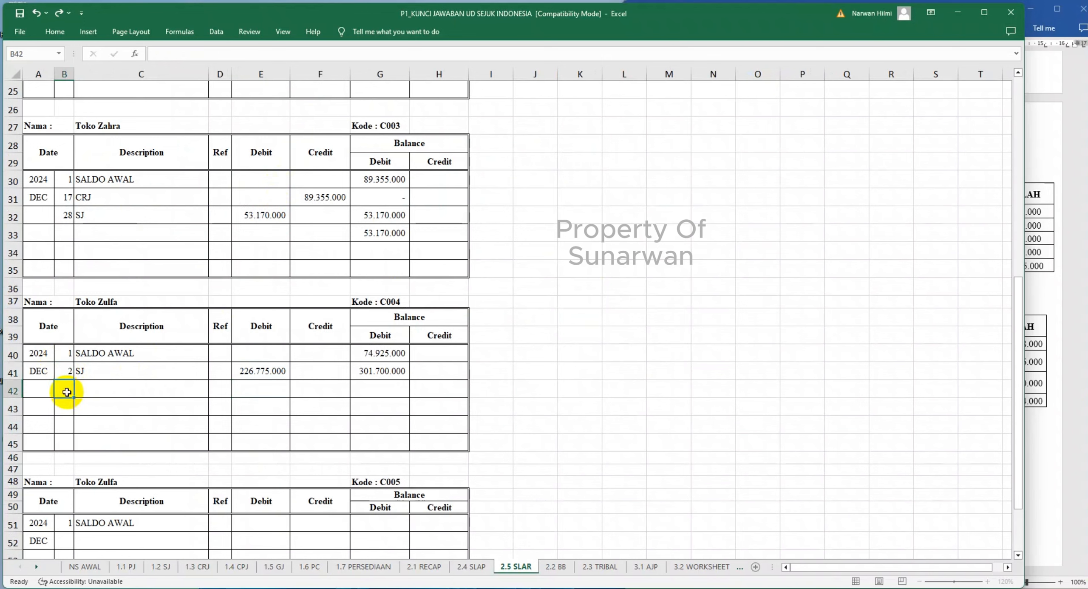
left_click(101, 390)
type("GJ")
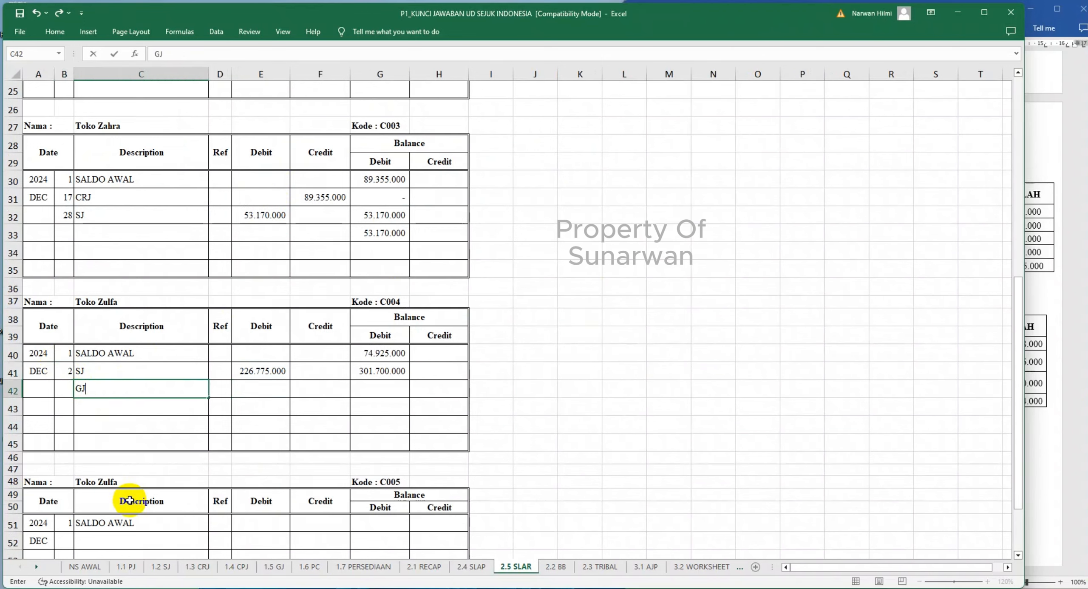
- Mark Toko Zulfa's sale in 1.2 SJ as posted with V in its POS REF cell E8
left_click(161, 567)
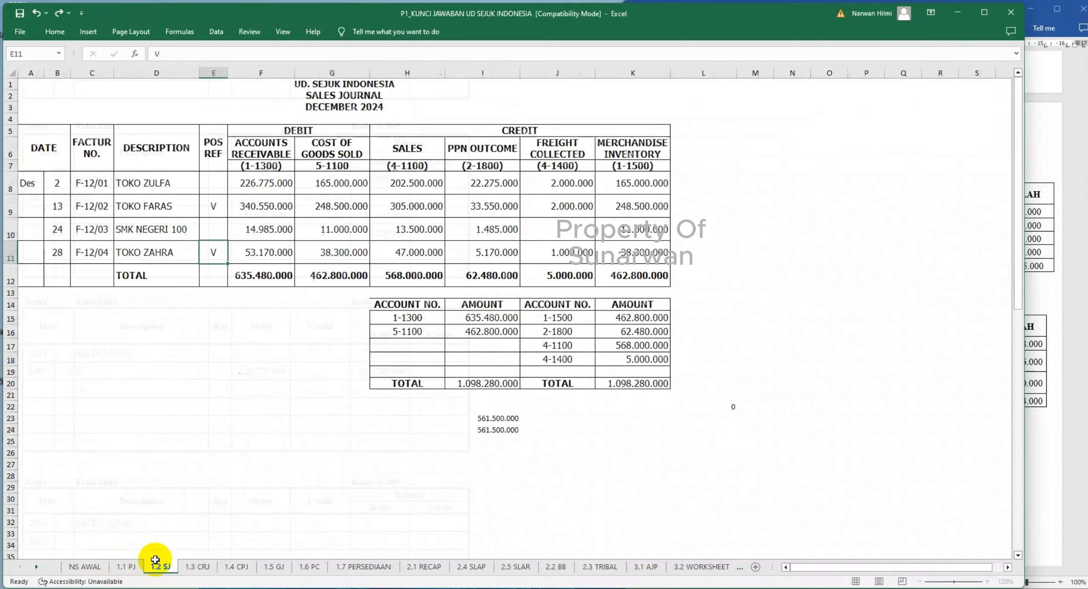
left_click(213, 190)
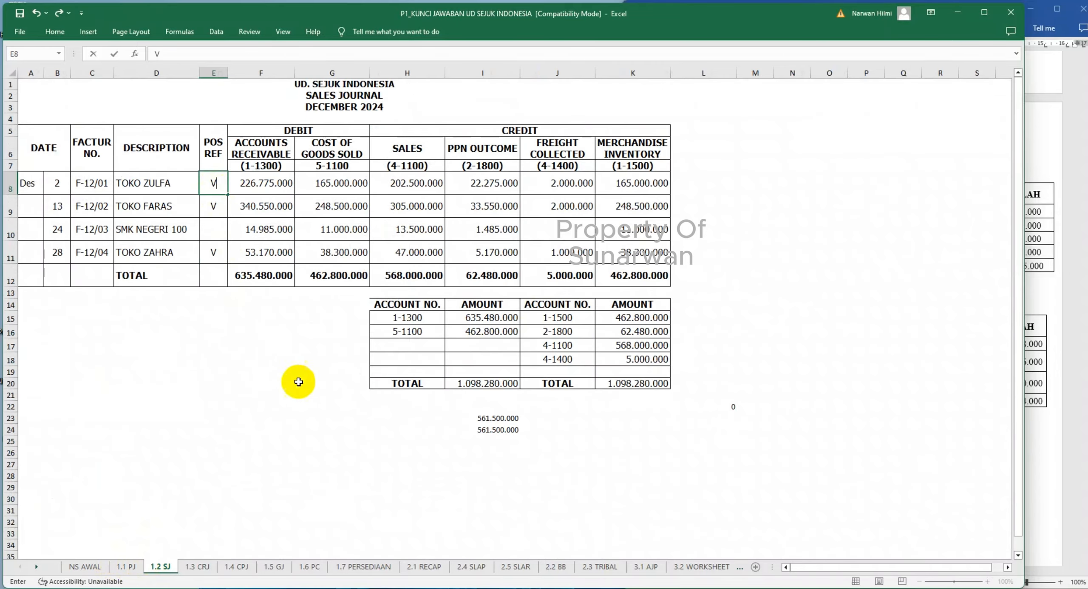
- Complete Toko Zulfa's GJ entry in row 42 of 2.5 SLAR with day 3 and the credit linked to ='1.5 GJ'!G8
left_click(274, 567)
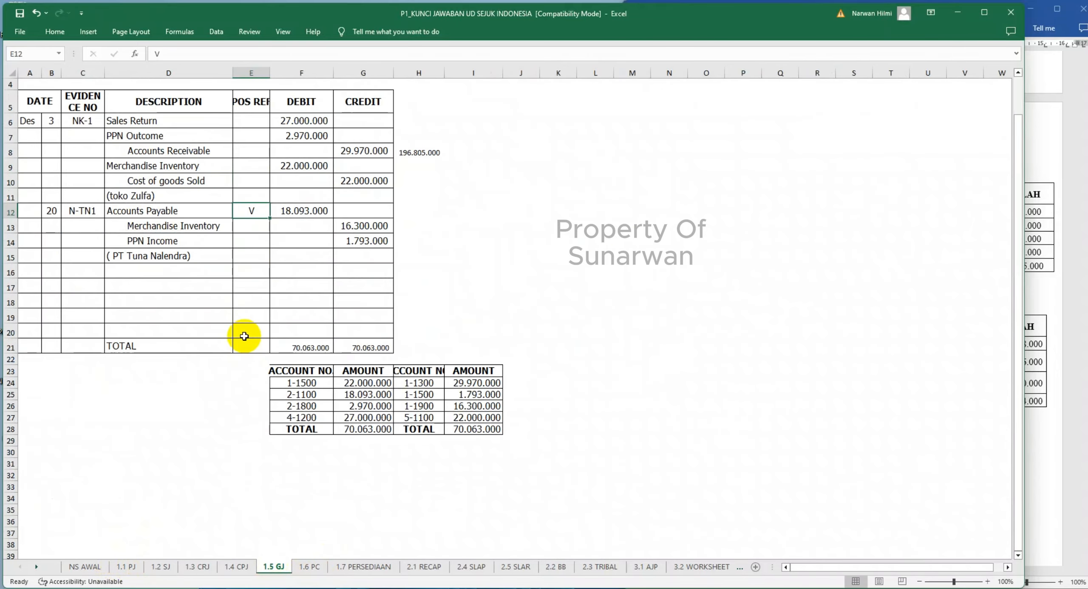
left_click(472, 567)
left_click(509, 568)
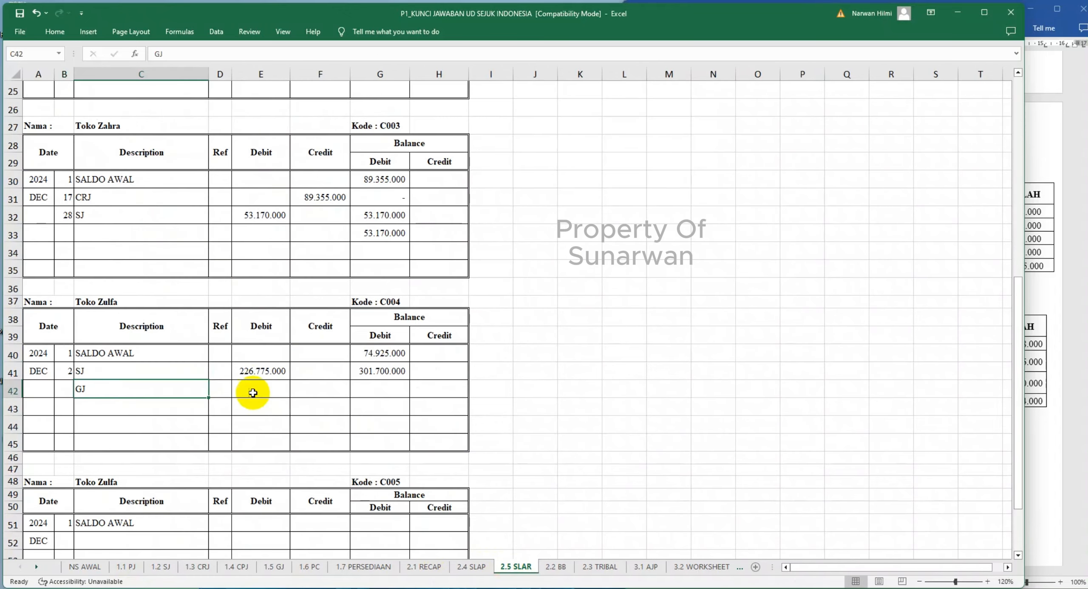
left_click(63, 389)
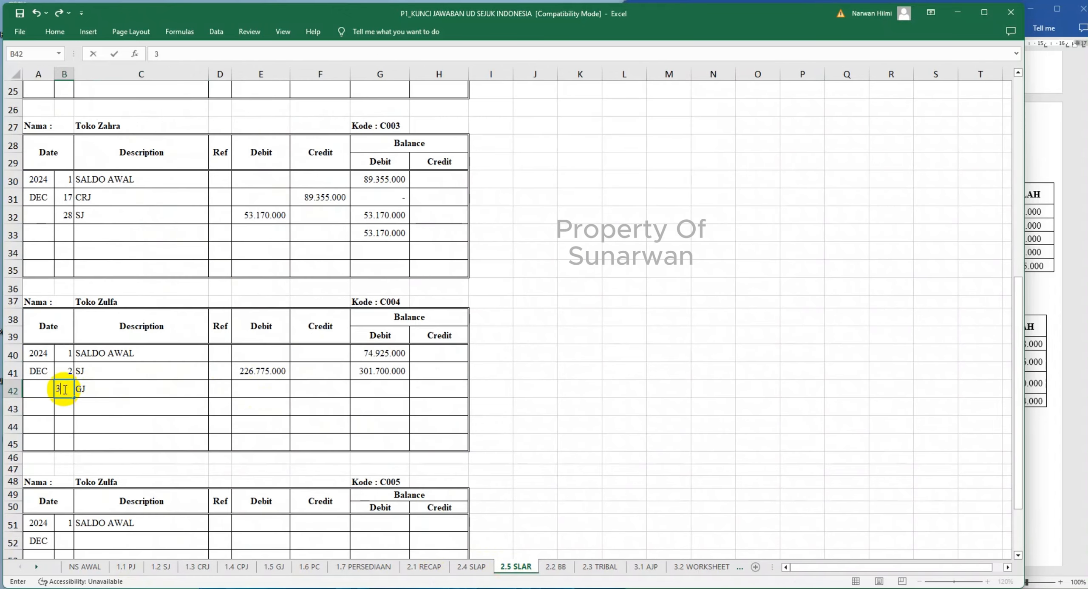
key("Tab")
key("Tab")
key("Tab")
key("Tab")
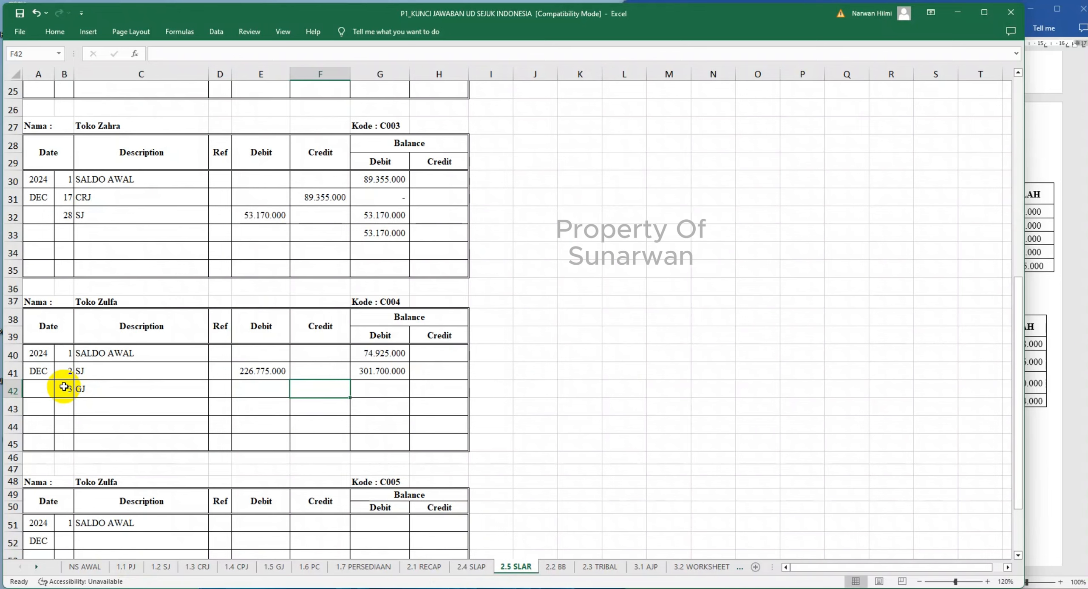
type("=")
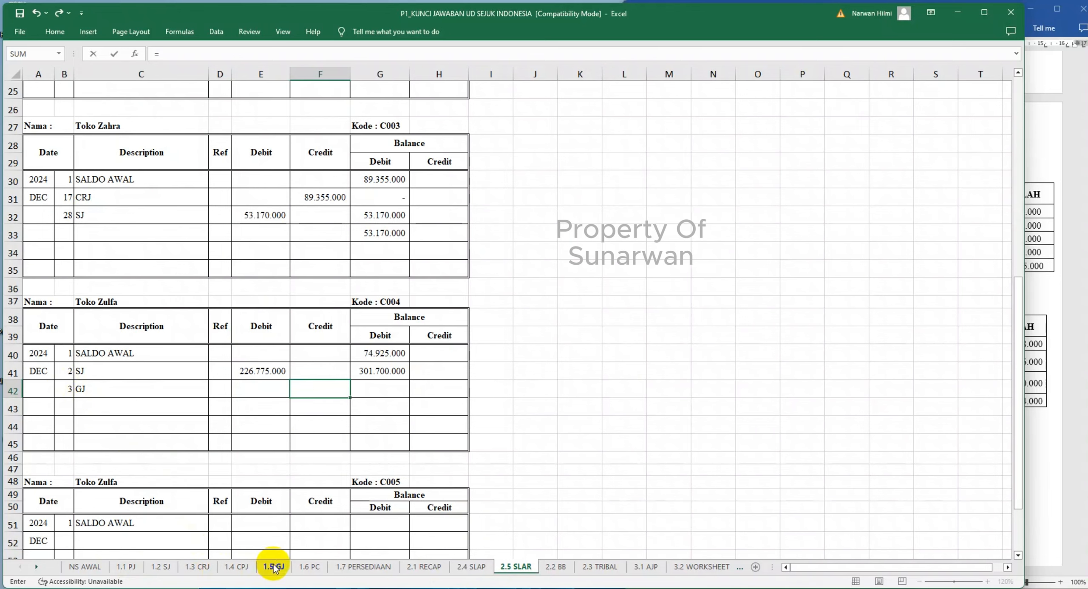
left_click(274, 567)
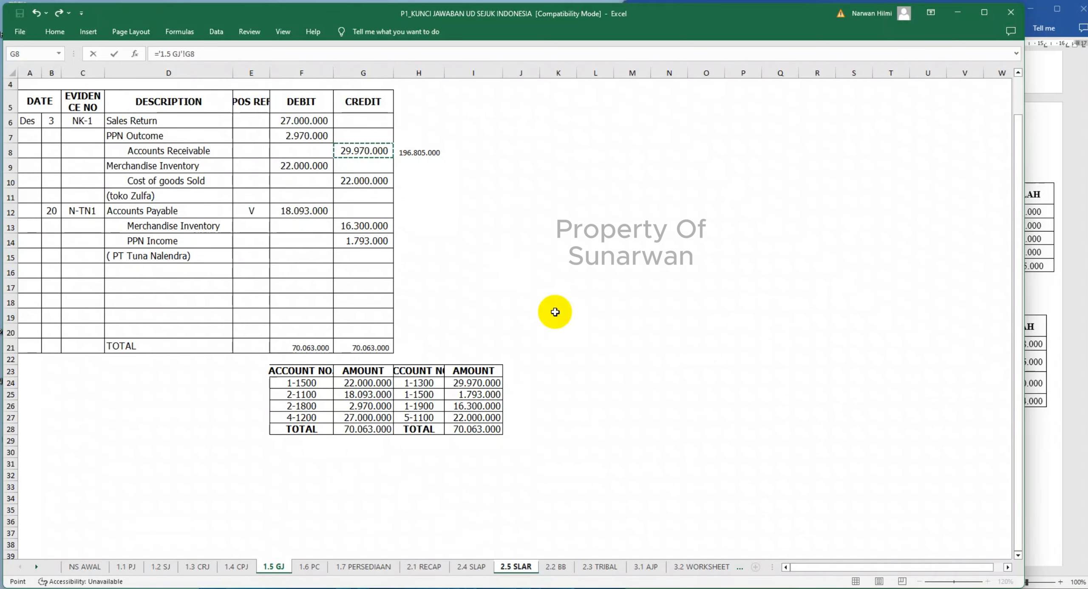
key("Return")
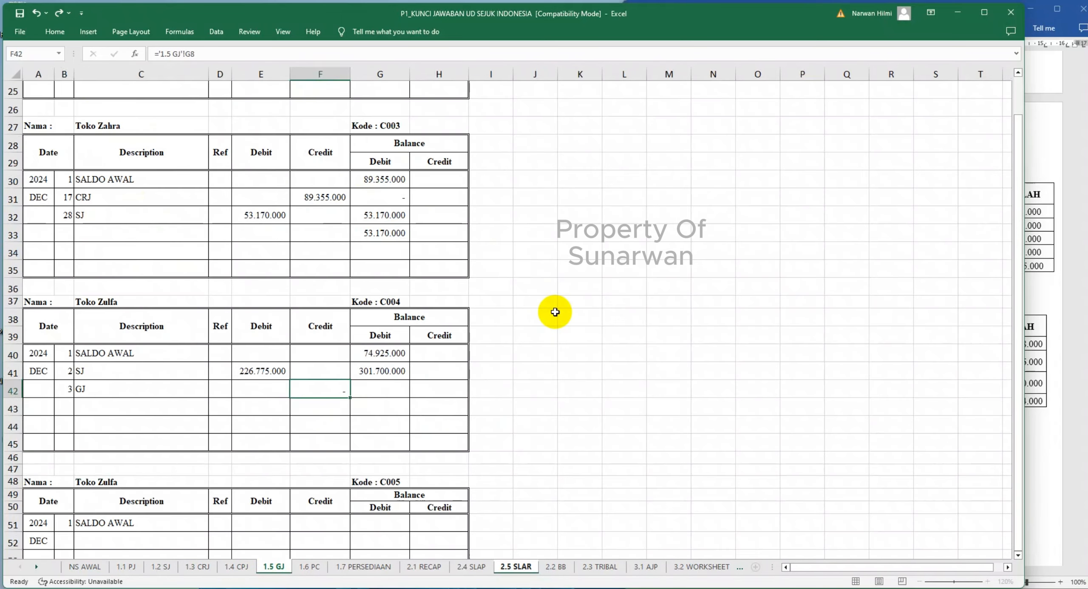
- Copy the running balance formula from G41 down to G43 in Toko Zulfa's ledger
left_click(378, 370)
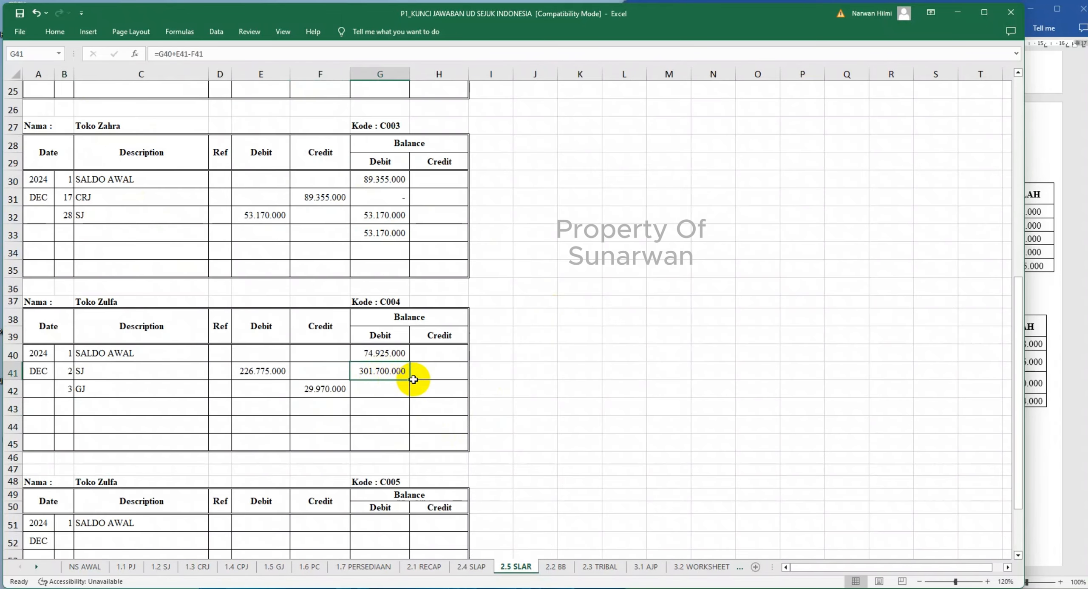
left_click_drag(409, 380, 406, 414)
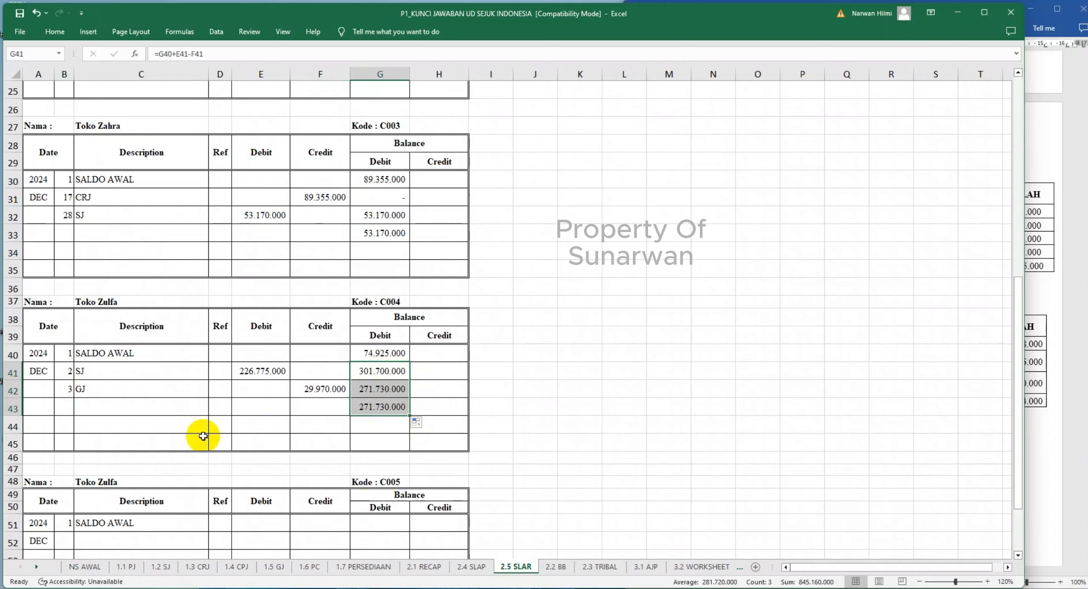
- Mark Toko Zulfa's Accounts Receivable line in 1.5 GJ as posted with V in its POS REF cell E8
left_click(273, 566)
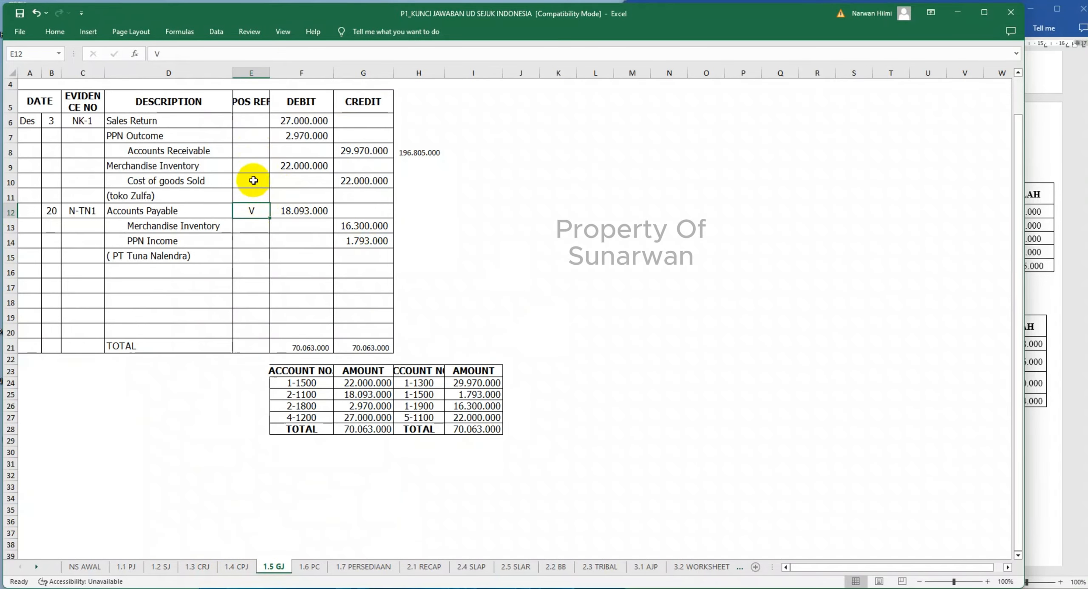
left_click(252, 152)
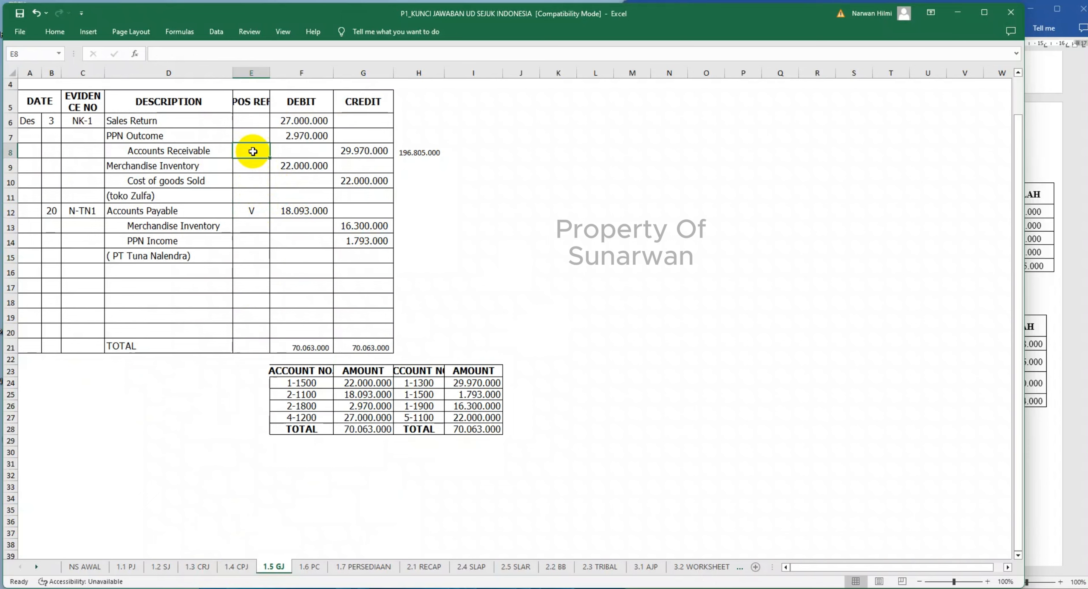
type("V")
left_click(232, 305)
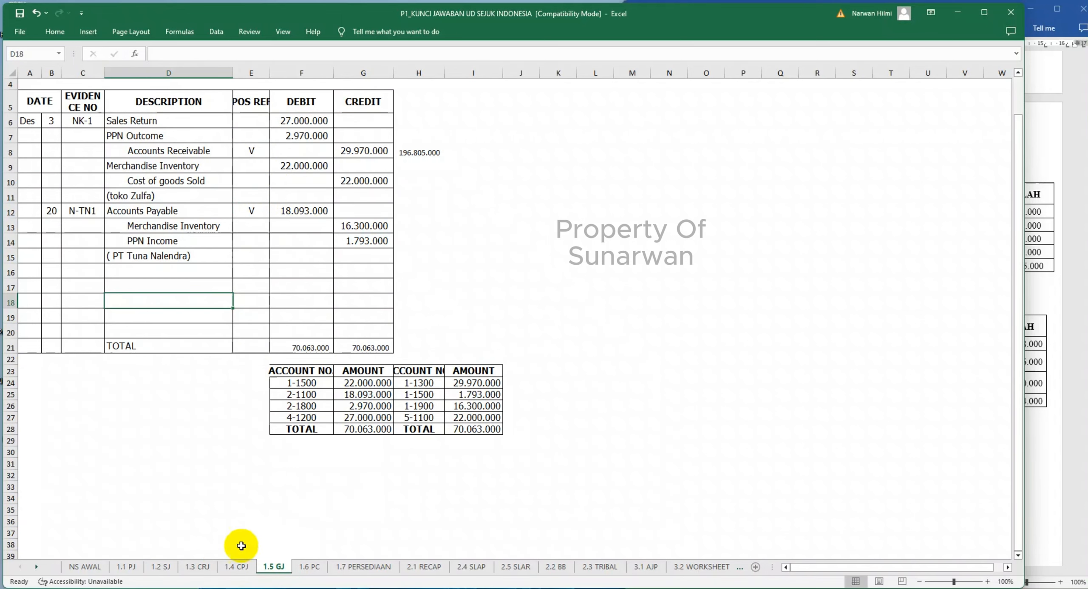
- Start Toko Zulfa's cash receipt entry in row 43 of 2.5 SLAR with day 31 and description CRJ
left_click(197, 567)
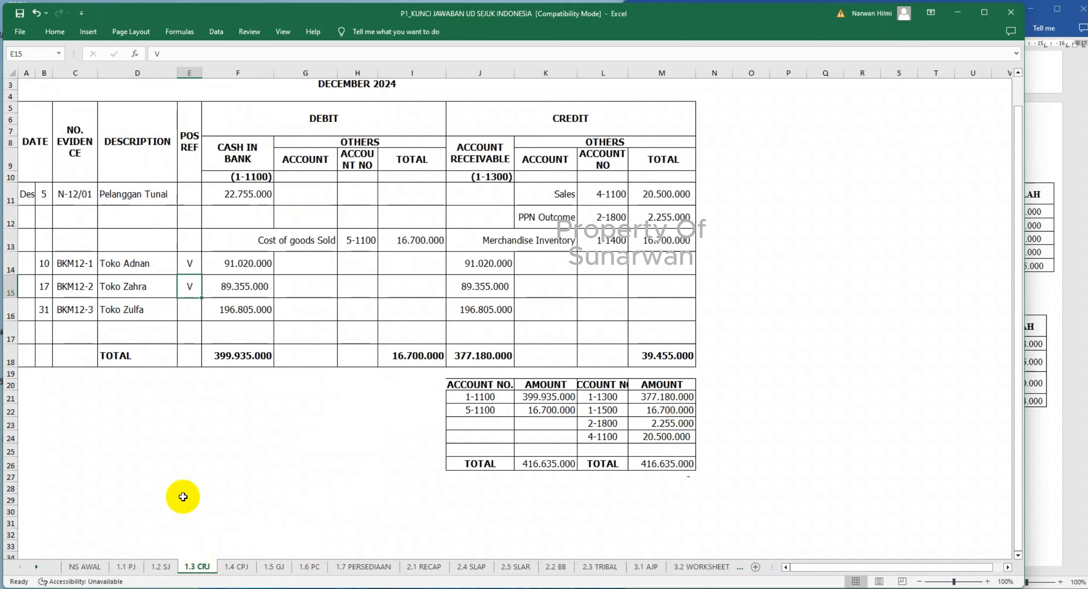
scroll(162, 330, "up", 1)
left_click(161, 567)
left_click(198, 567)
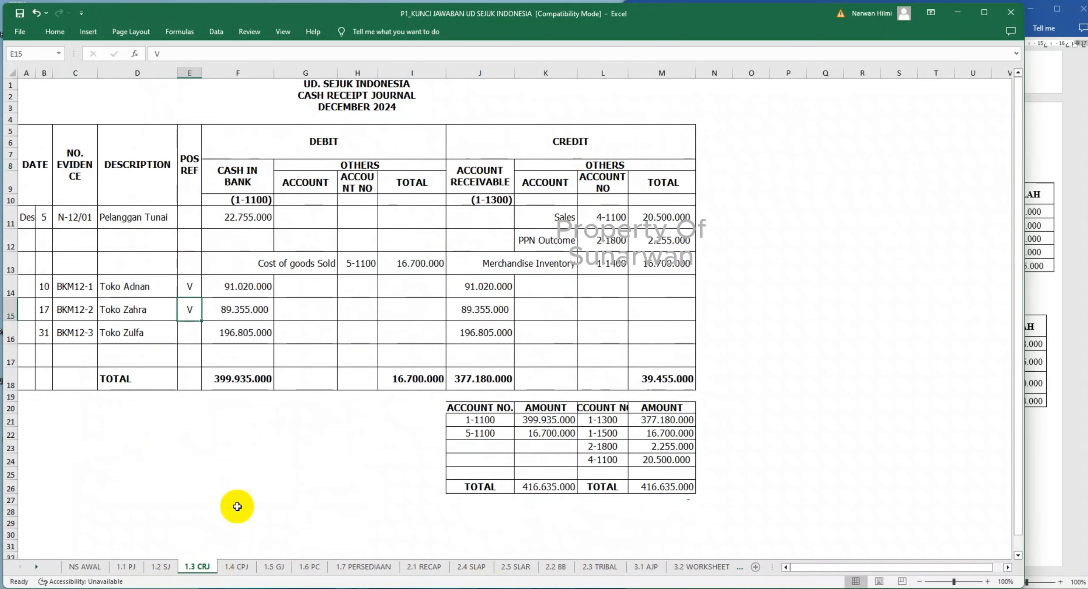
left_click(516, 567)
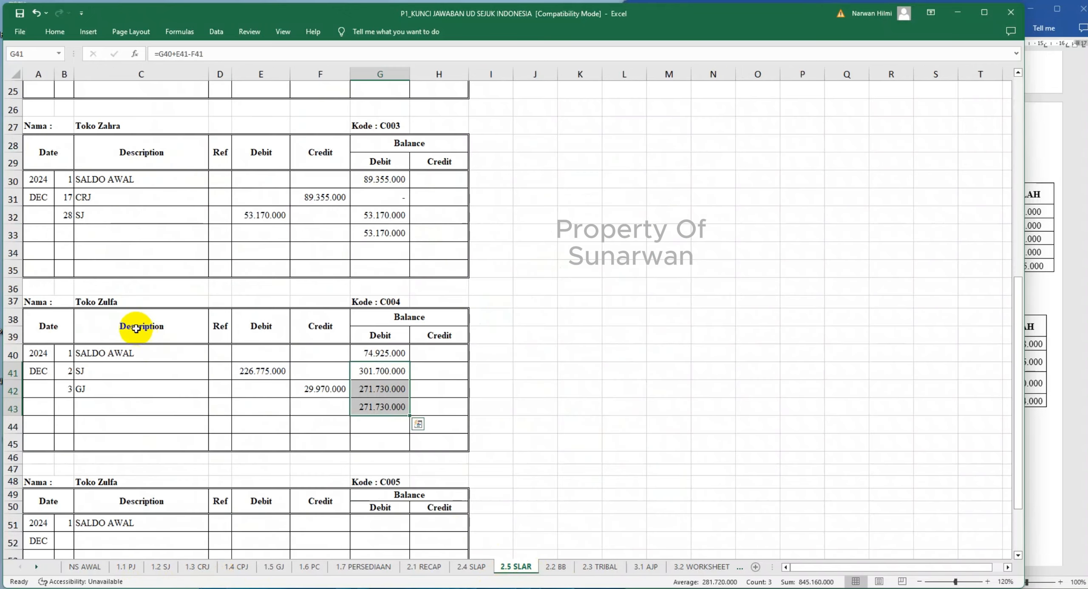
left_click(65, 406)
type("3")
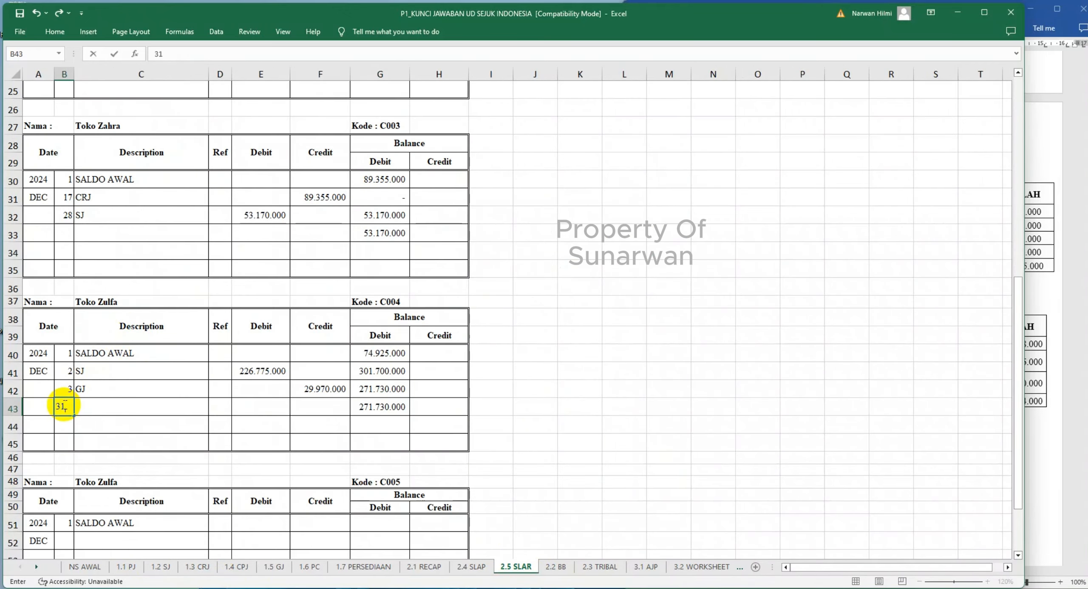
type("1")
key("Tab")
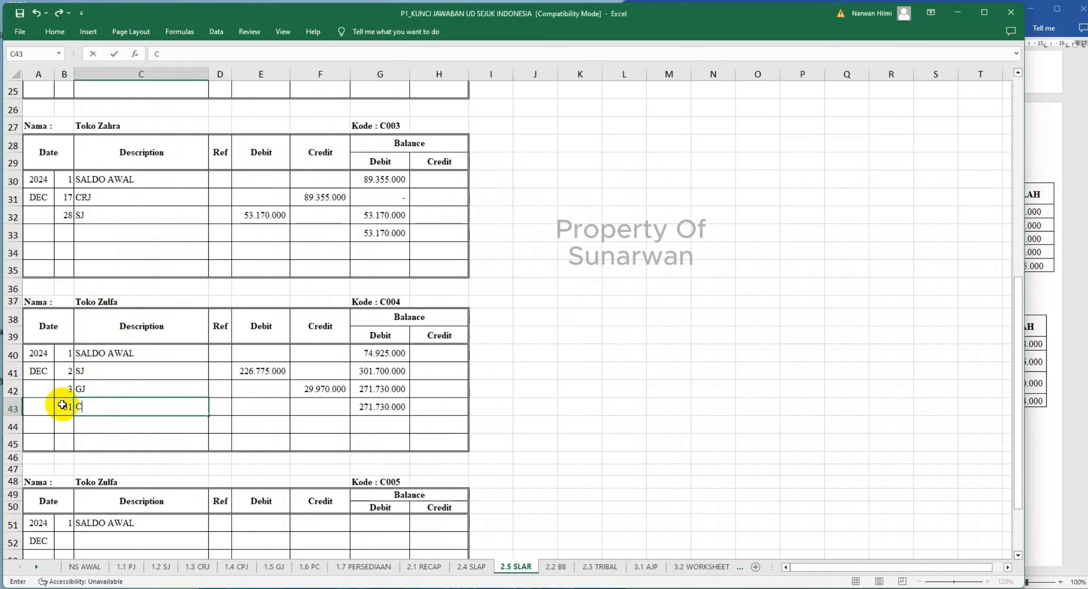
key("Tab")
key("Tab")
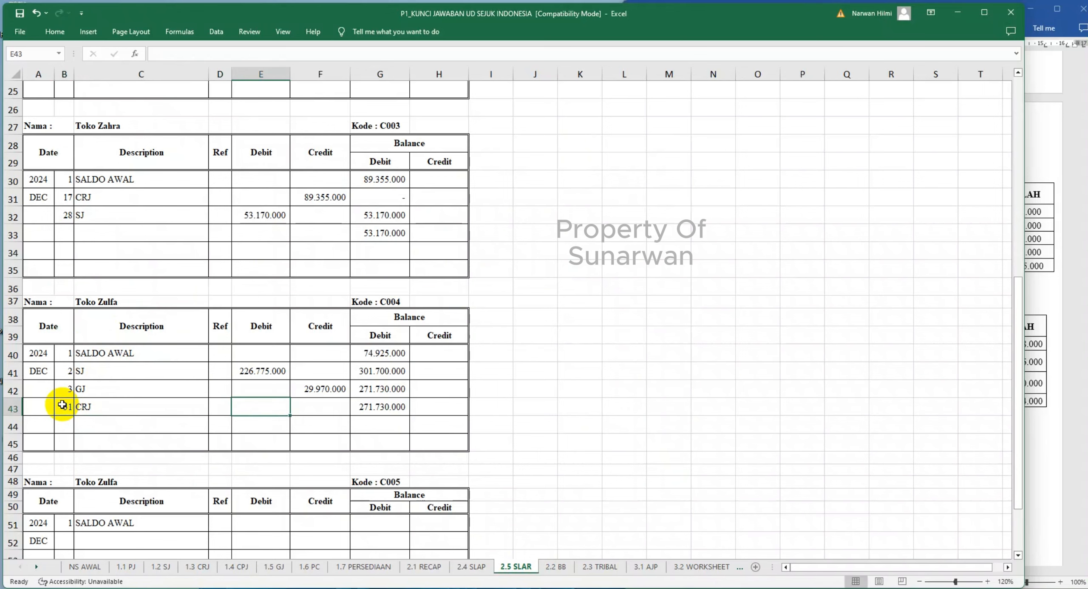
- Link Toko Zulfa's credit in F43 to J16 of 1.3 CRJ and mark that receipt as posted with V in E16
key("Tab")
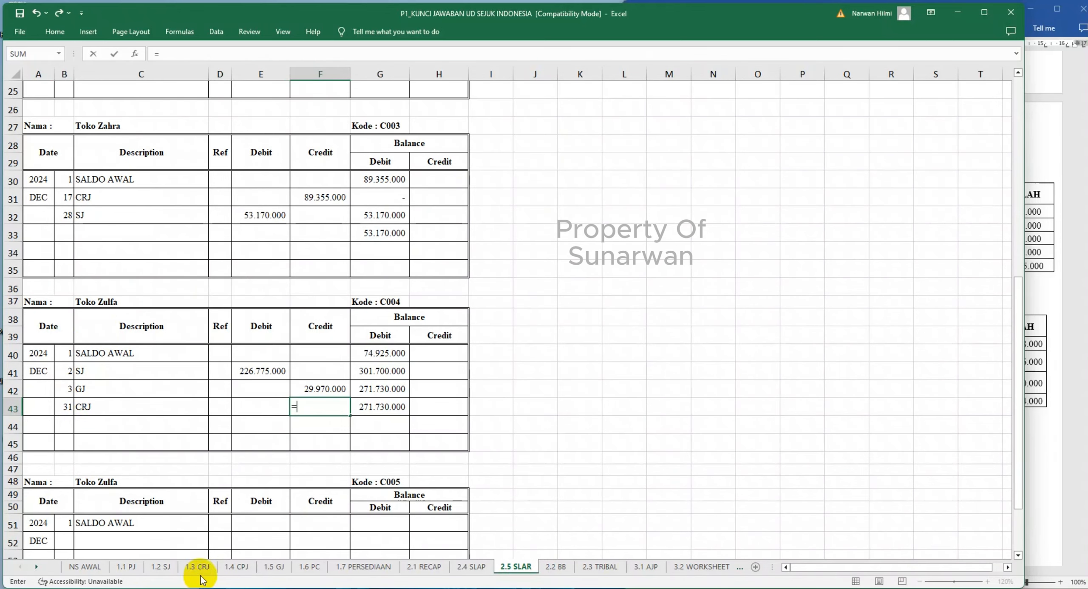
left_click(199, 568)
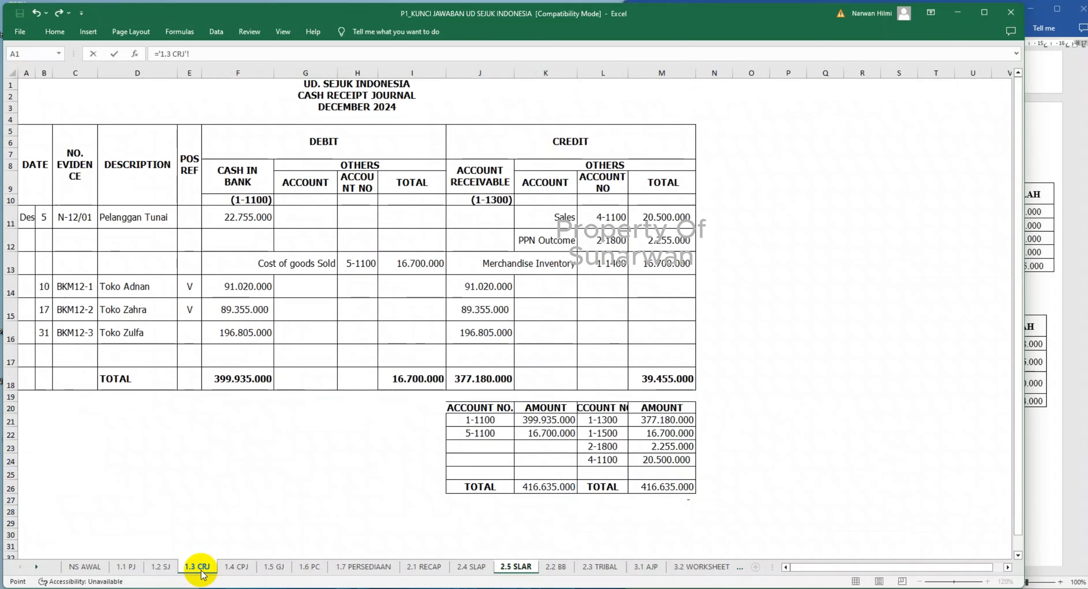
left_click(483, 336)
key("Return")
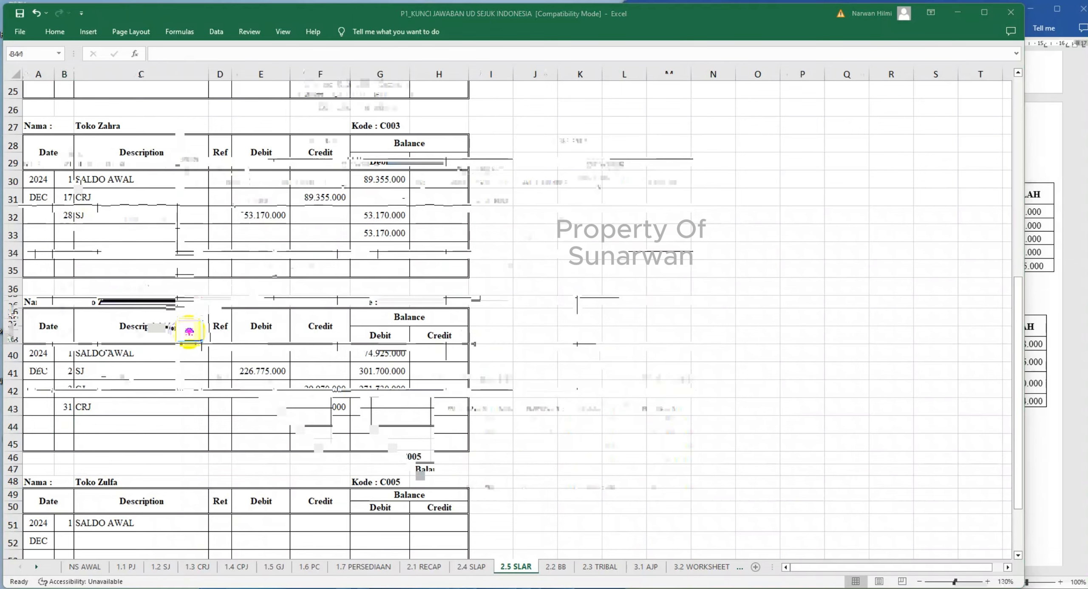
type("V")
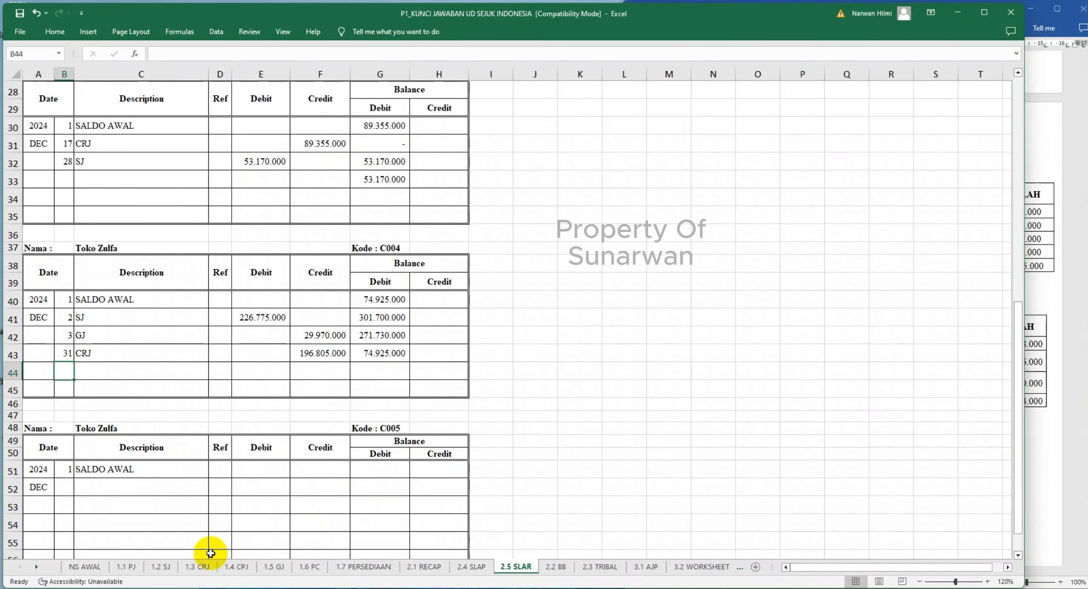
- Change the customer name of ledger C005 in cell C48 to SMKN 100
scroll(214, 517, "down", 1)
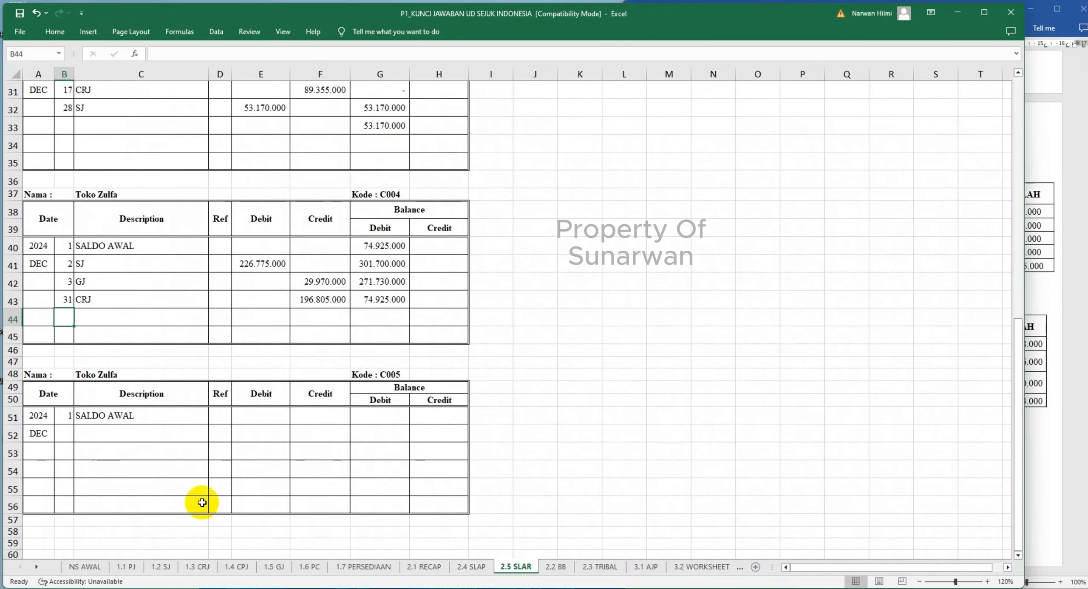
left_click(83, 375)
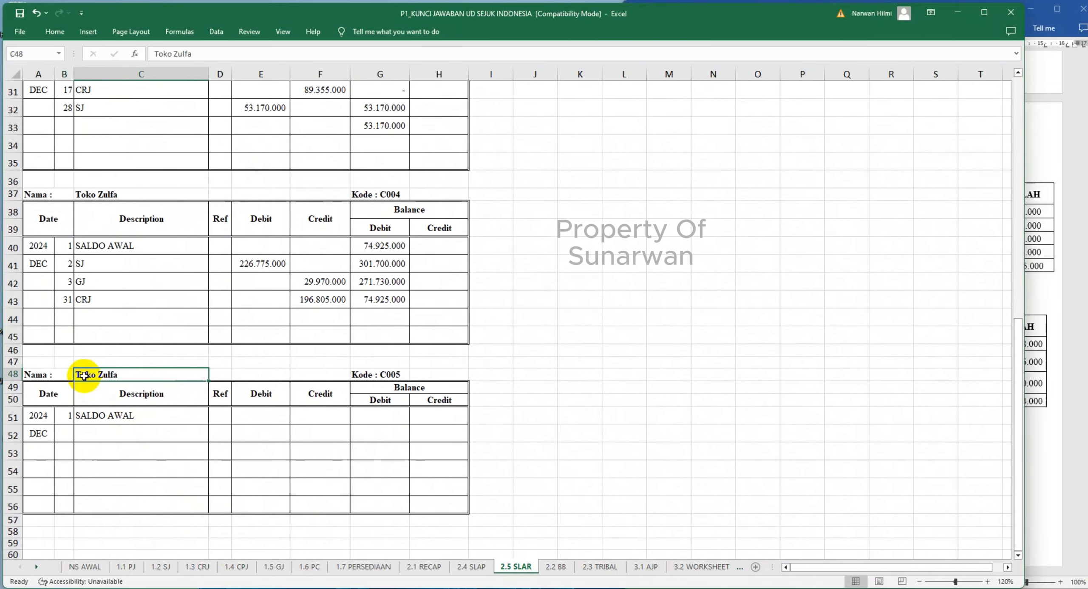
type("smk")
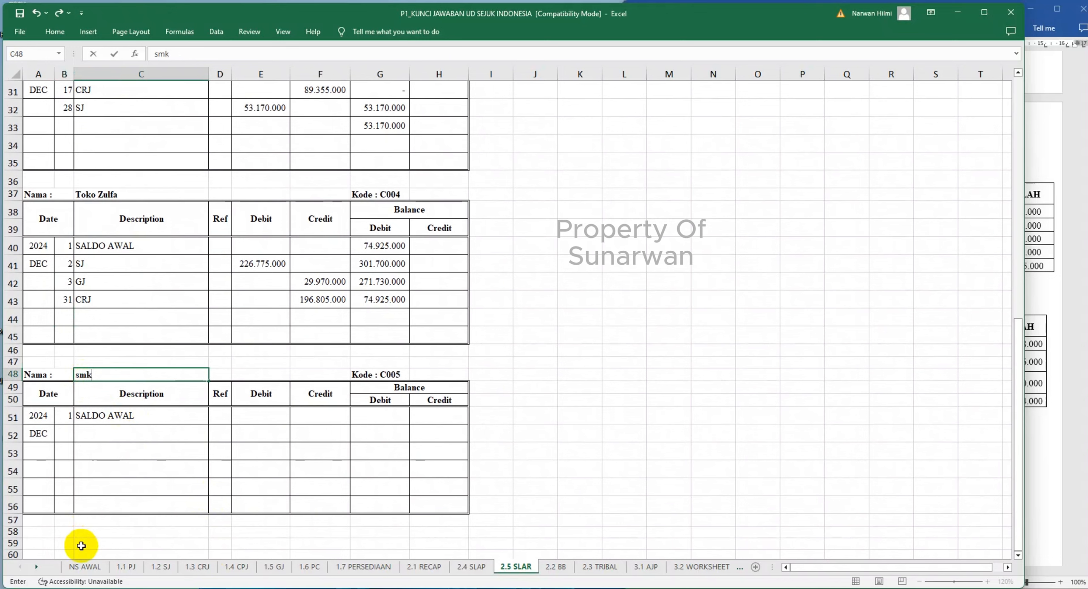
type("SMKI")
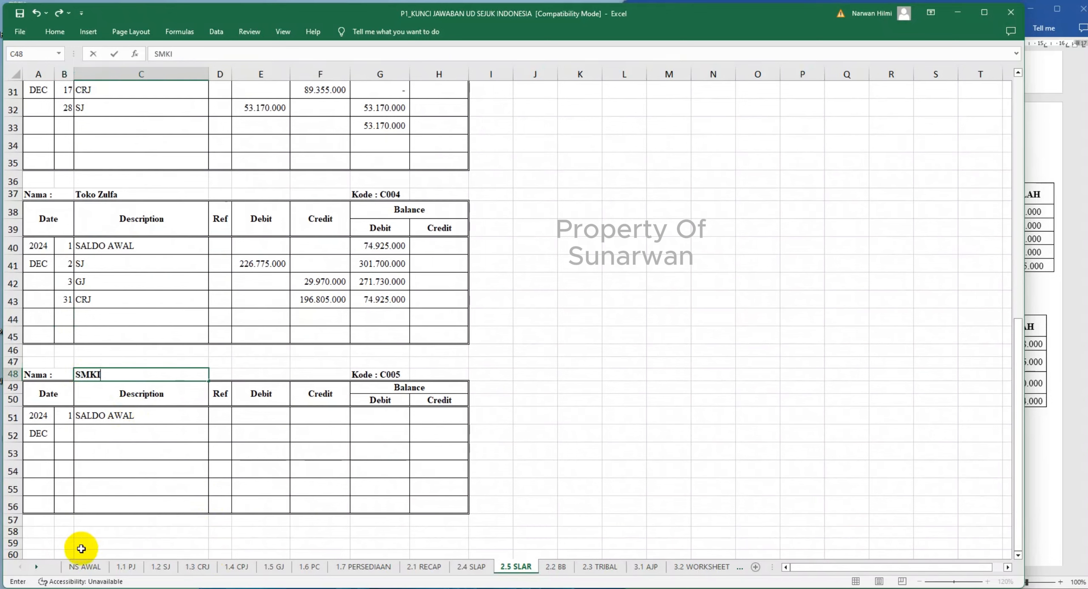
key("BackSpace")
type("N 100")
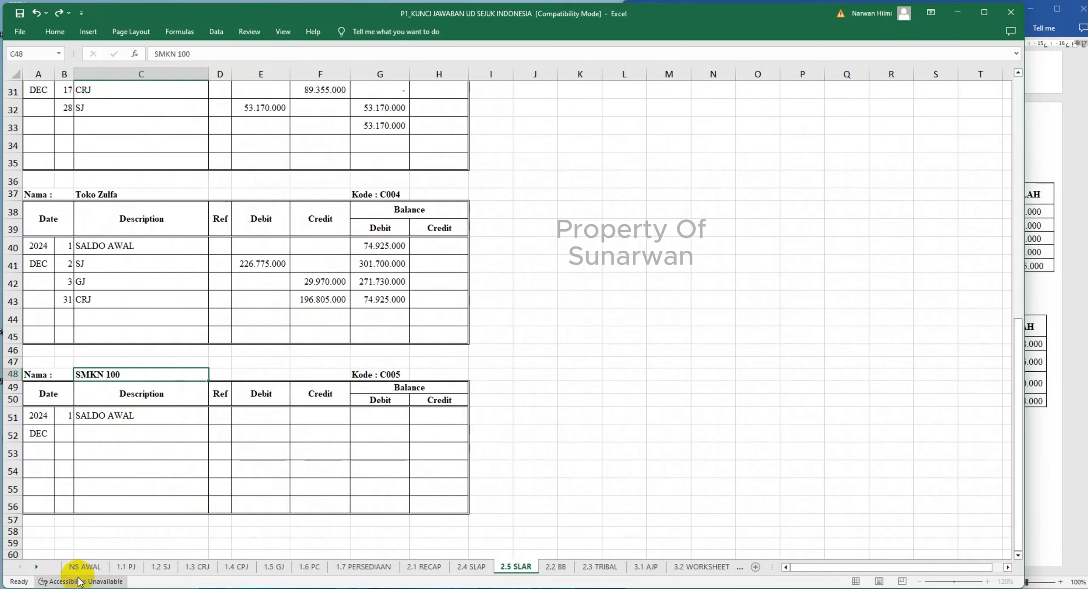
key("Return")
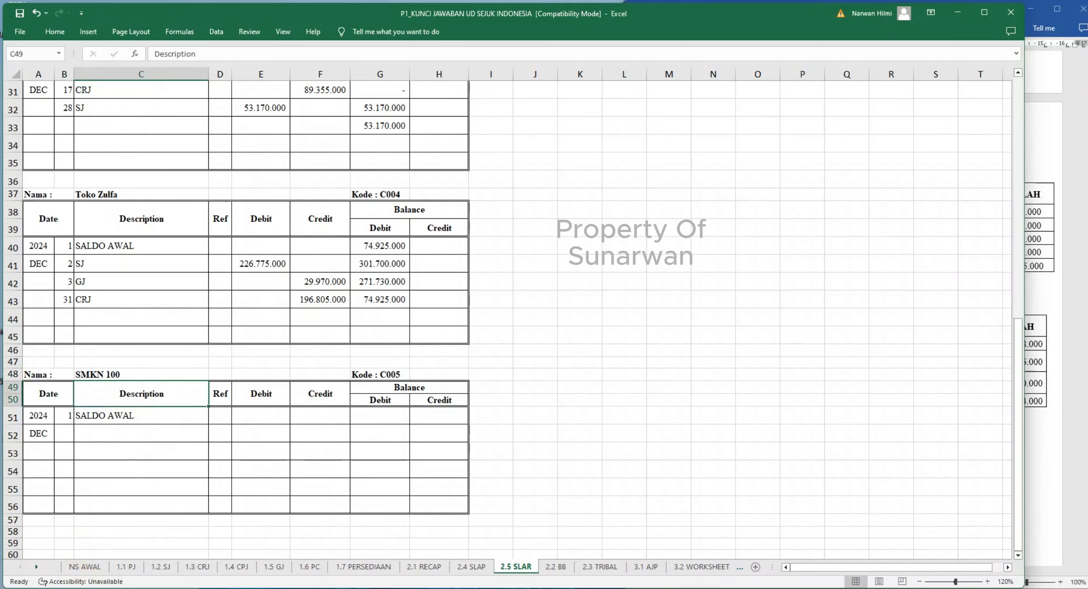
- Check the journals for SMK Negeri 100's transactions and enter SJ as the description in C52 of its ledger
left_click(160, 567)
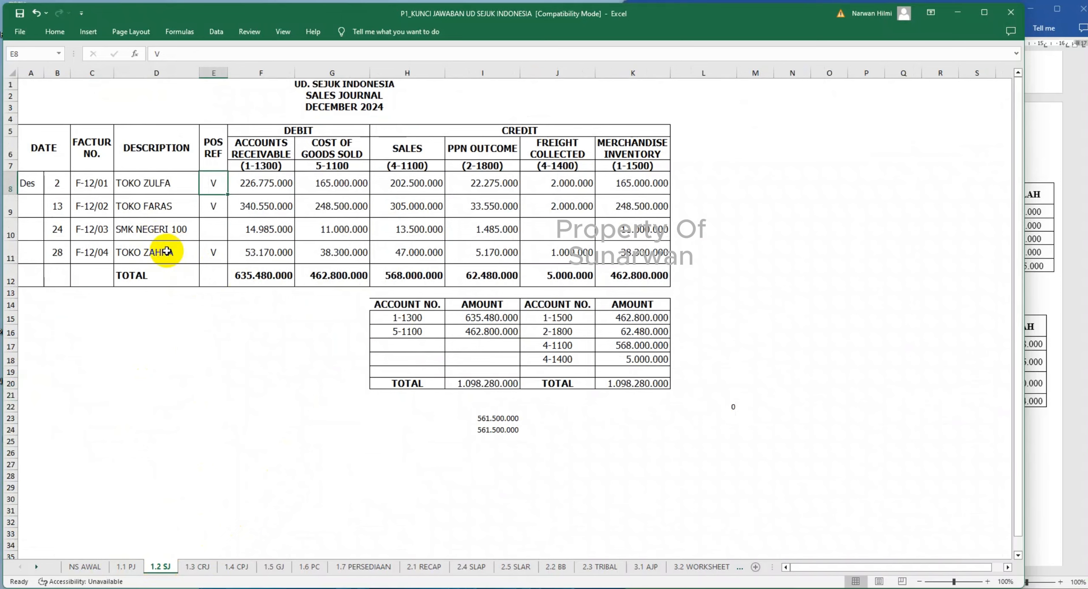
left_click(198, 567)
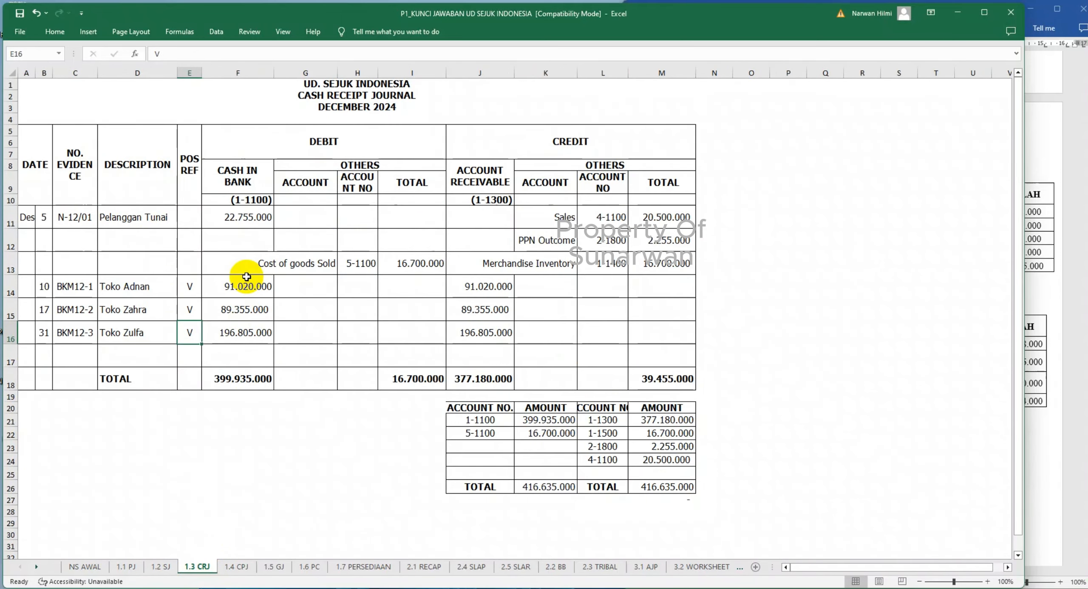
left_click(236, 566)
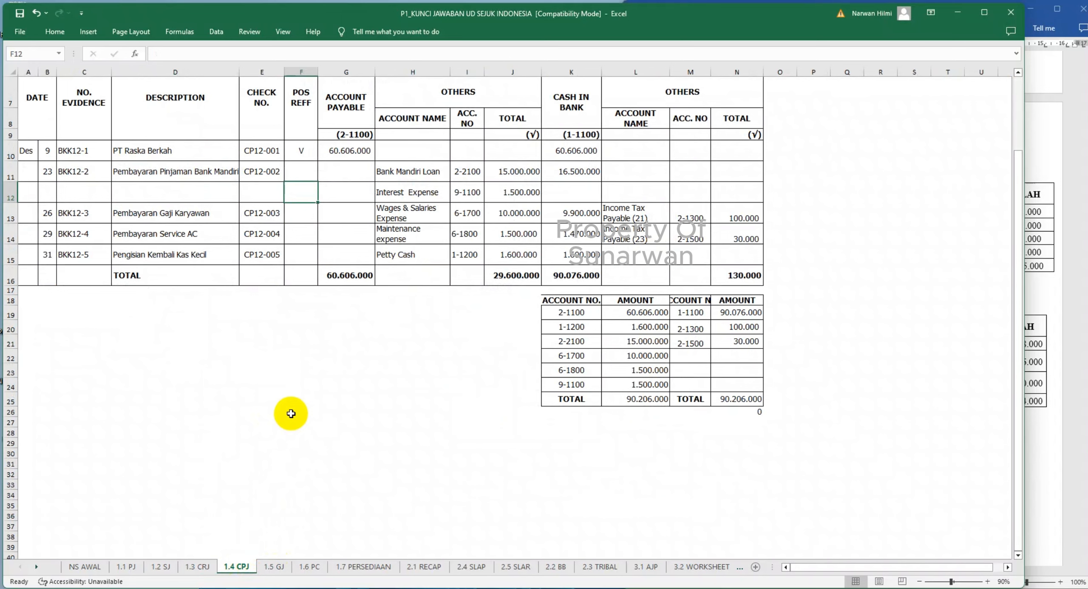
left_click(161, 567)
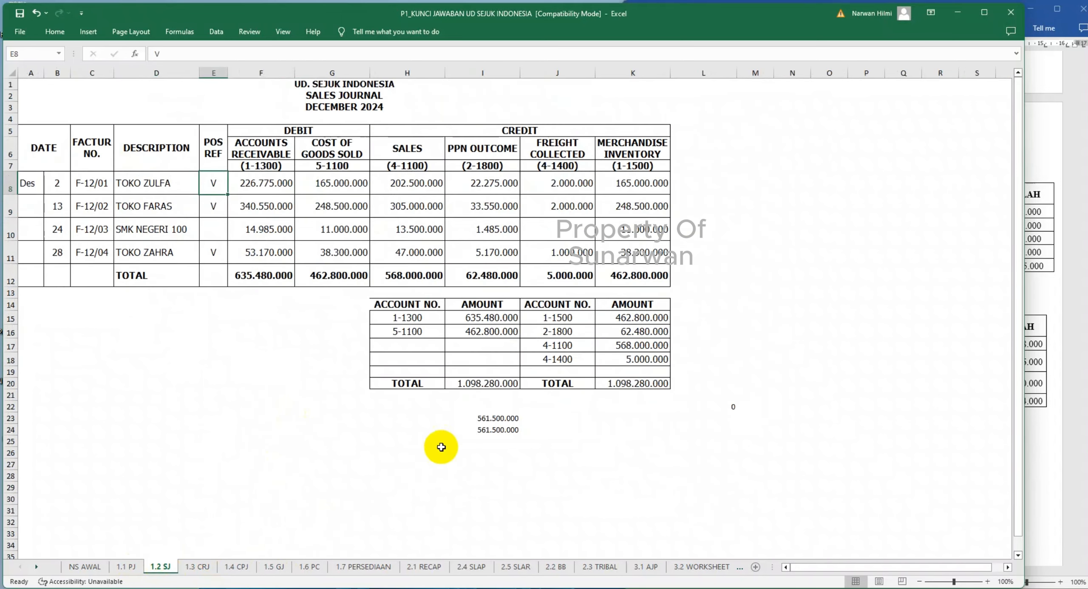
left_click(516, 567)
left_click(165, 400)
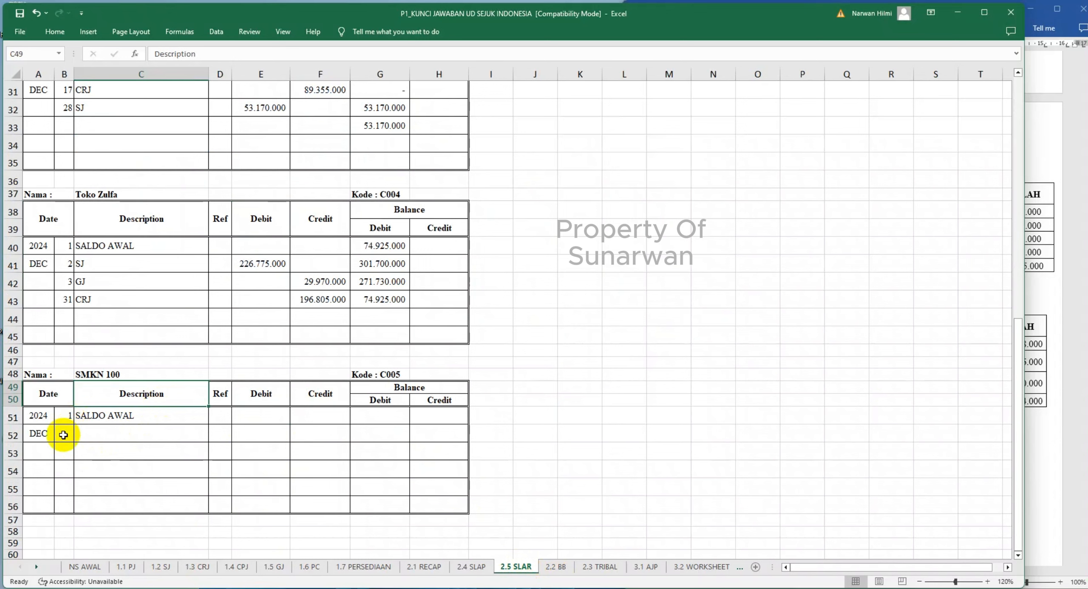
left_click(90, 432)
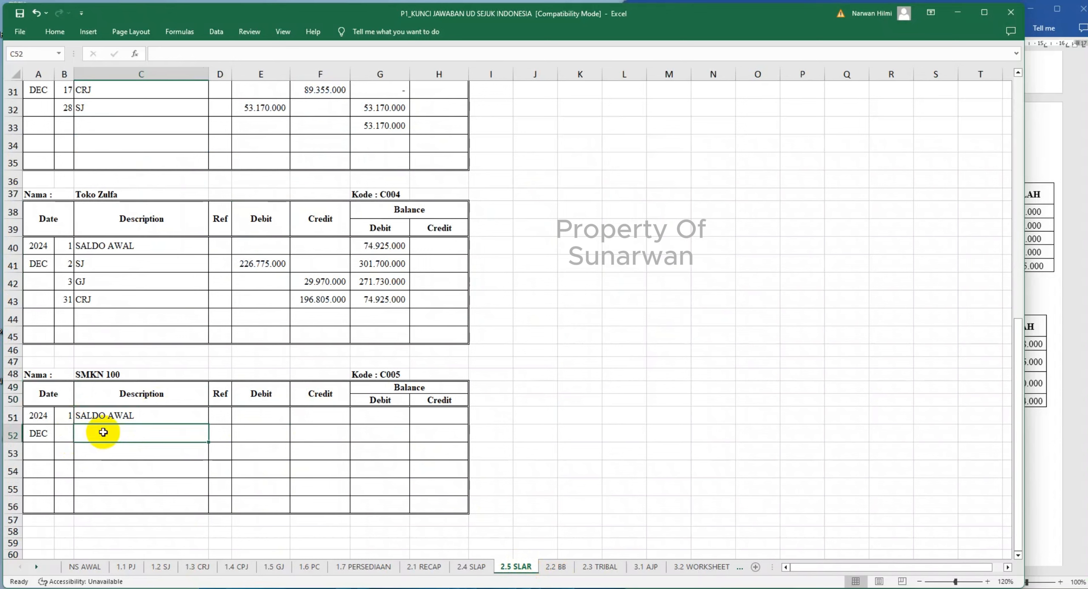
type("SJ")
- Link SMKN 100's debit in E52 to its accounts receivable amount with ='1.2 SJ'!F10
key("Tab")
key("Tab")
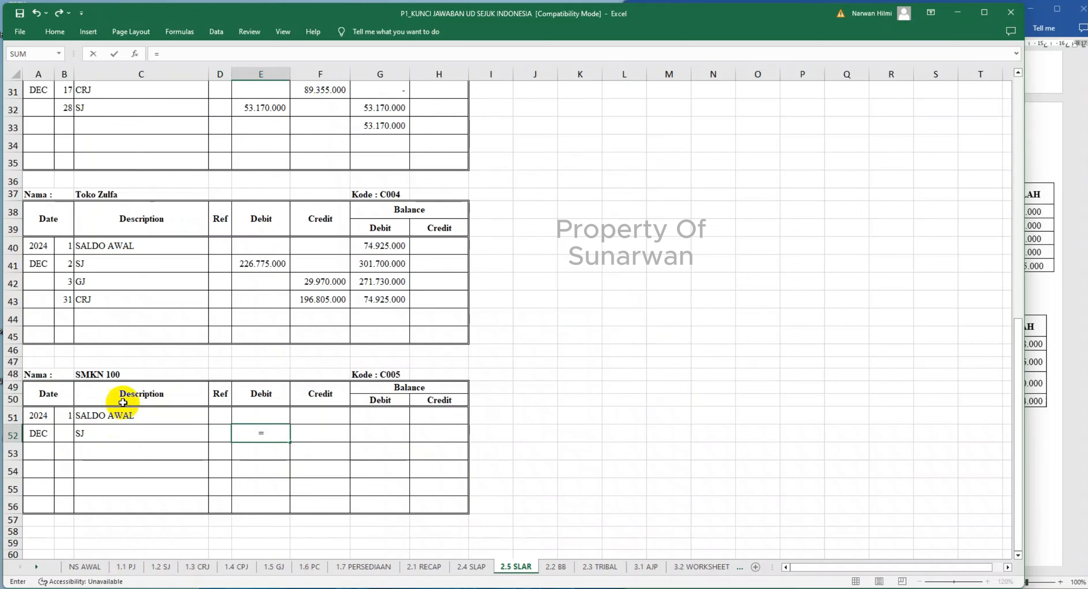
left_click(160, 567)
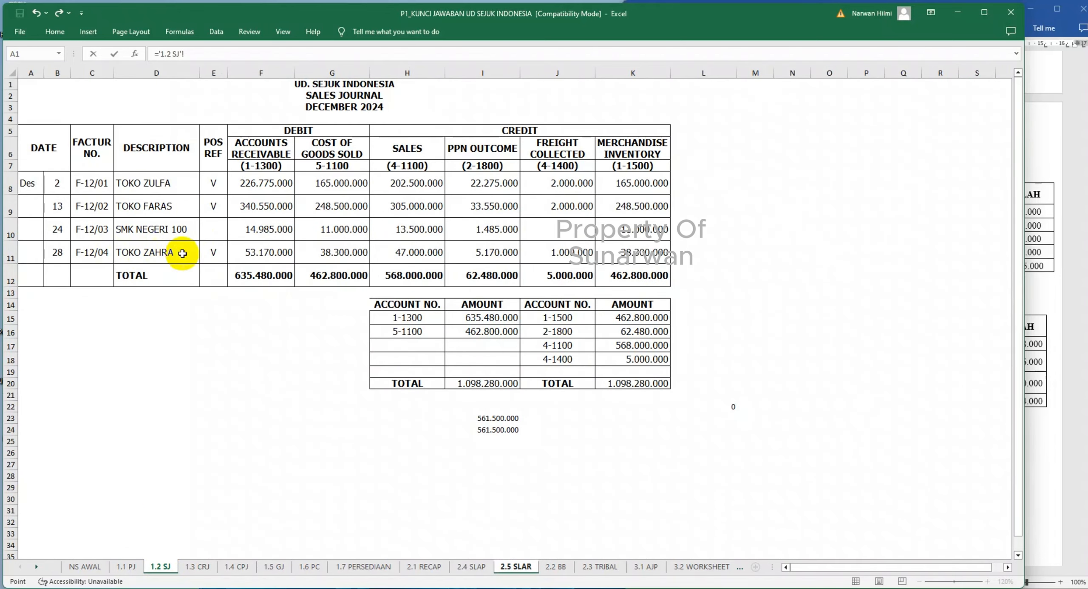
left_click(262, 236)
key("Return")
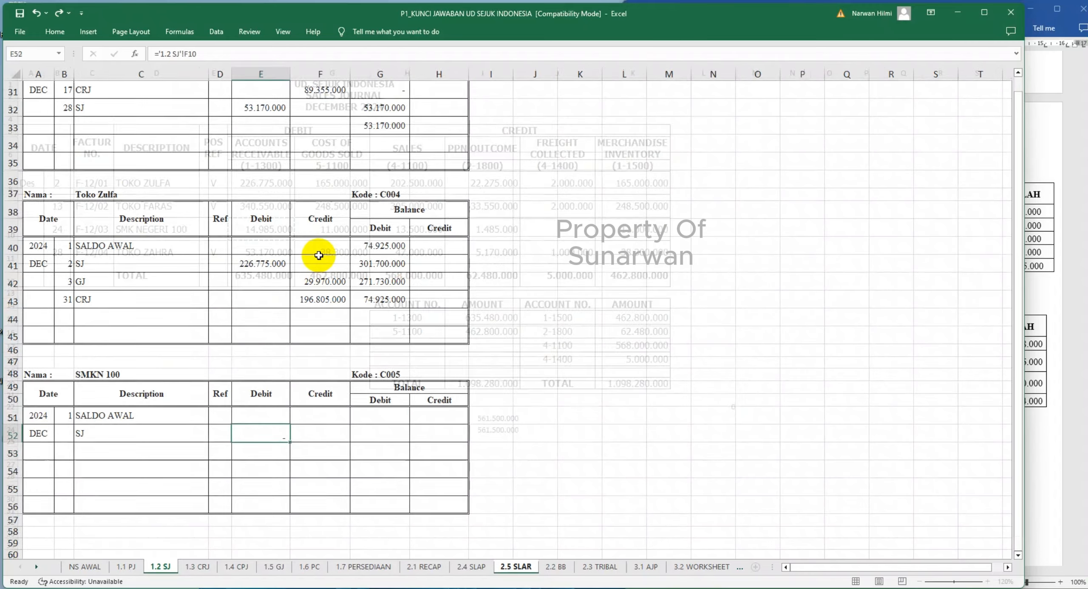
- Mark SMK Negeri 100's sale in 1.2 SJ as posted with V in its POS REF cell E10
key("Left")
key("Left")
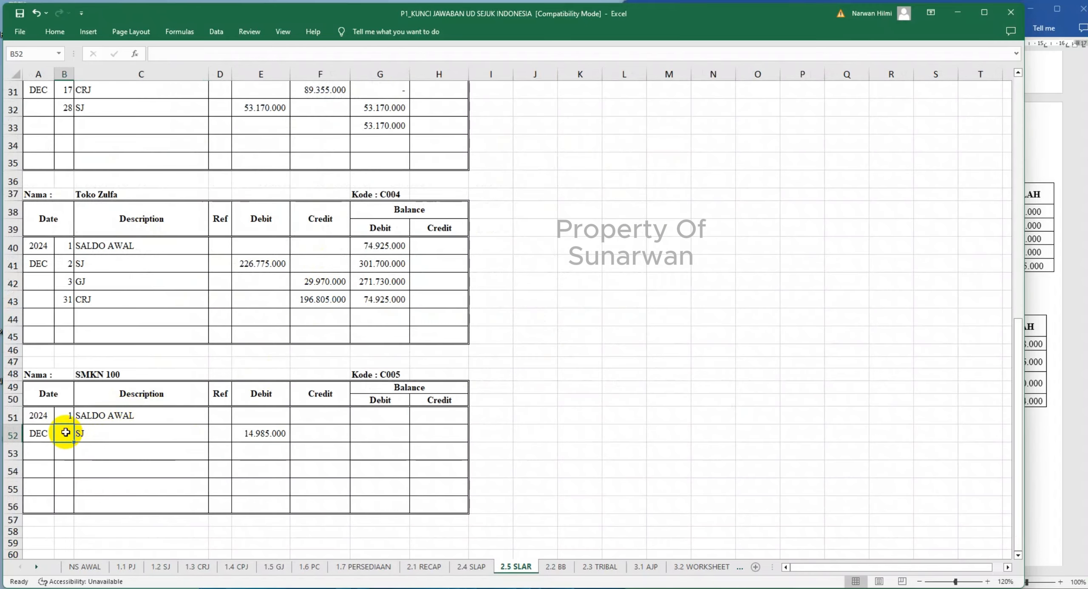
left_click(159, 566)
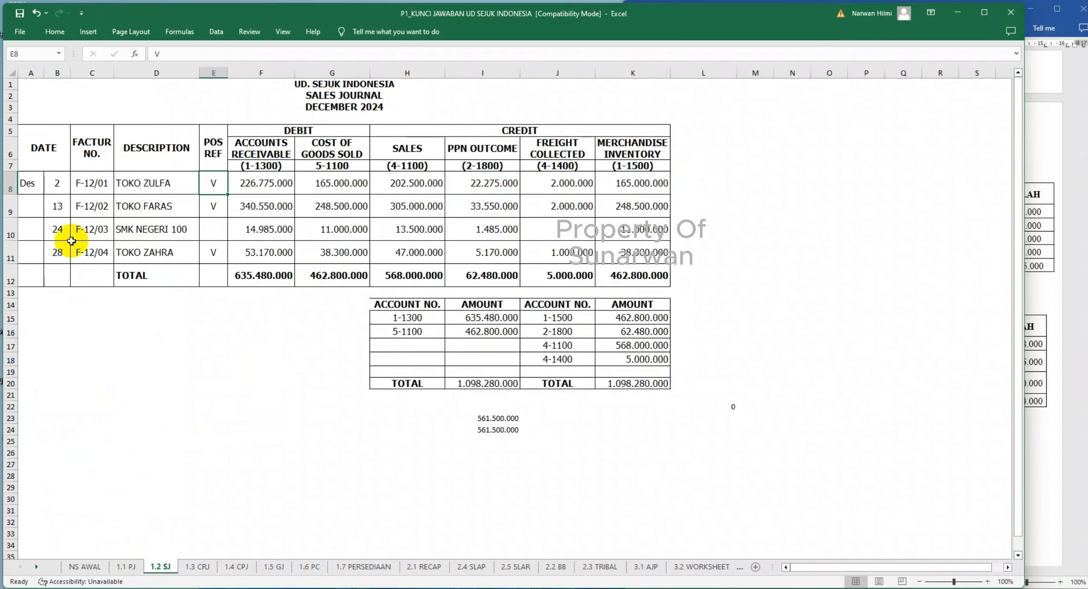
left_click(213, 230)
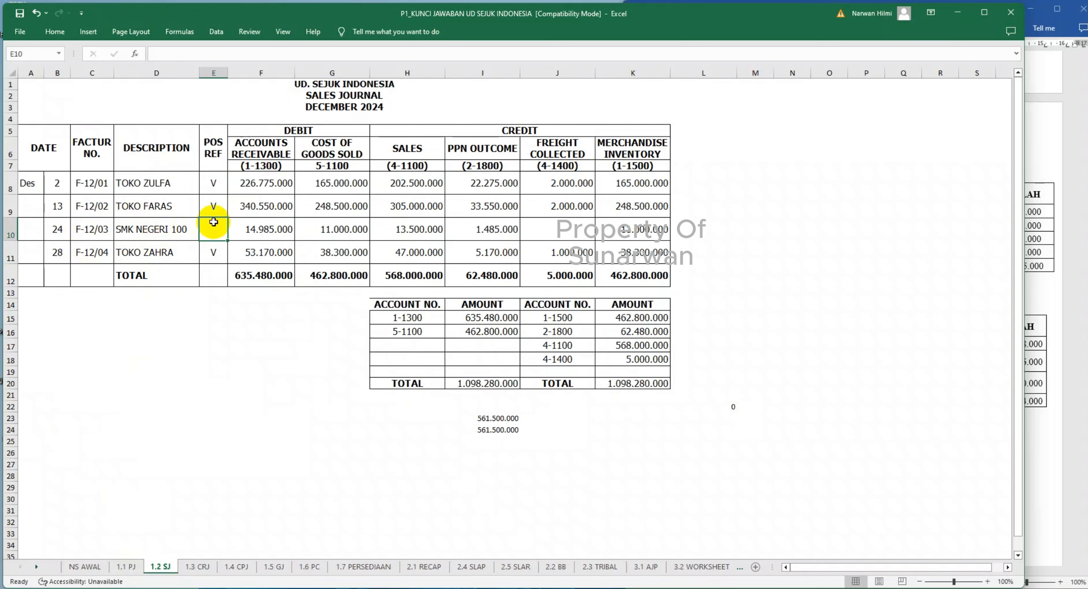
type("V")
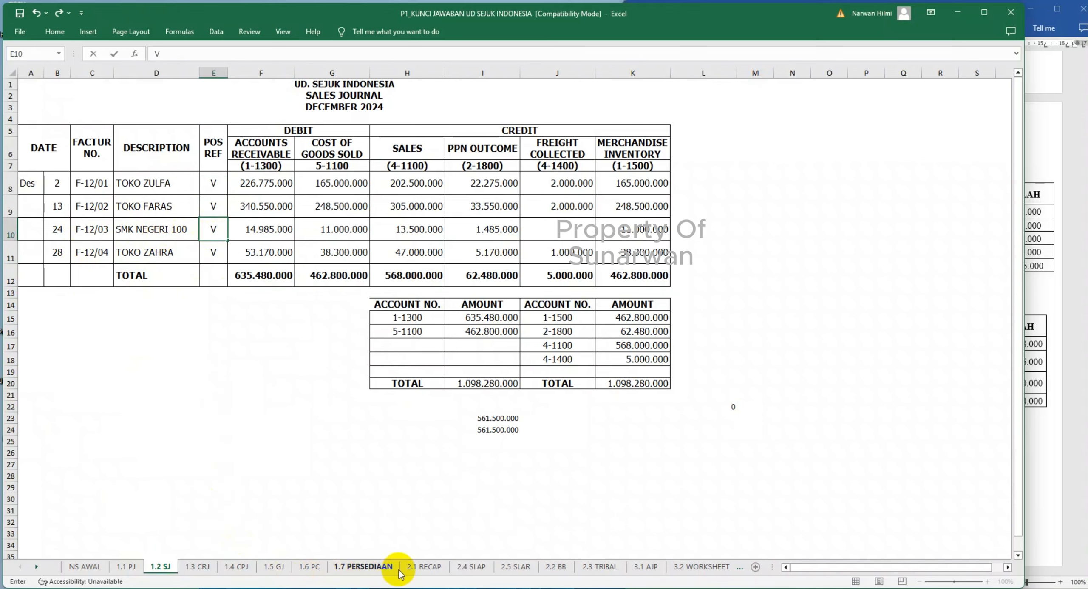
- Enter day 24 in B52 for SMKN 100's SJ entry in 2.5 SLAR
left_click(470, 567)
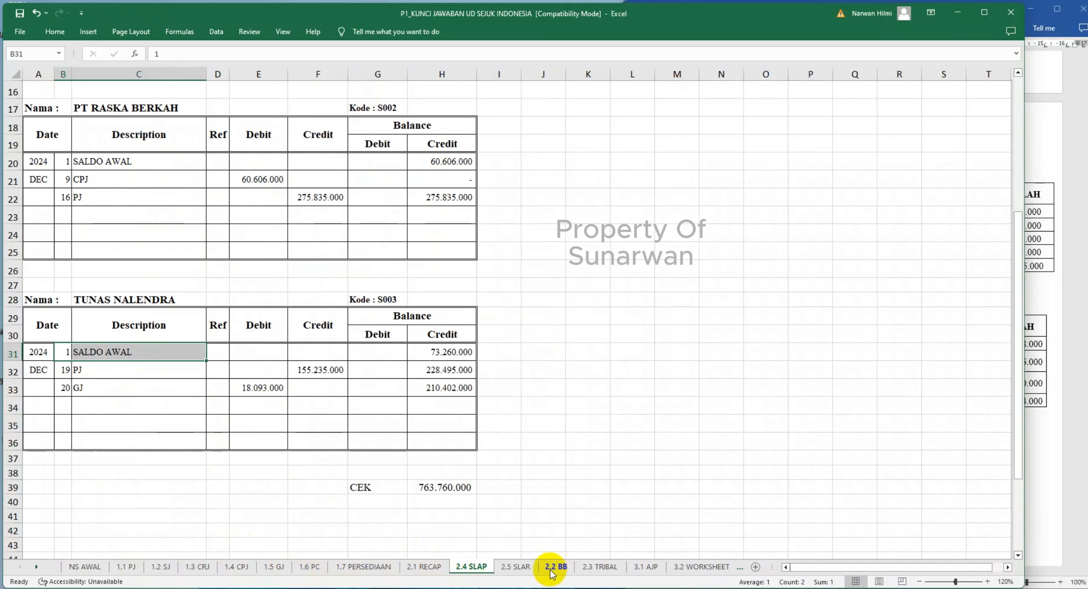
left_click(515, 567)
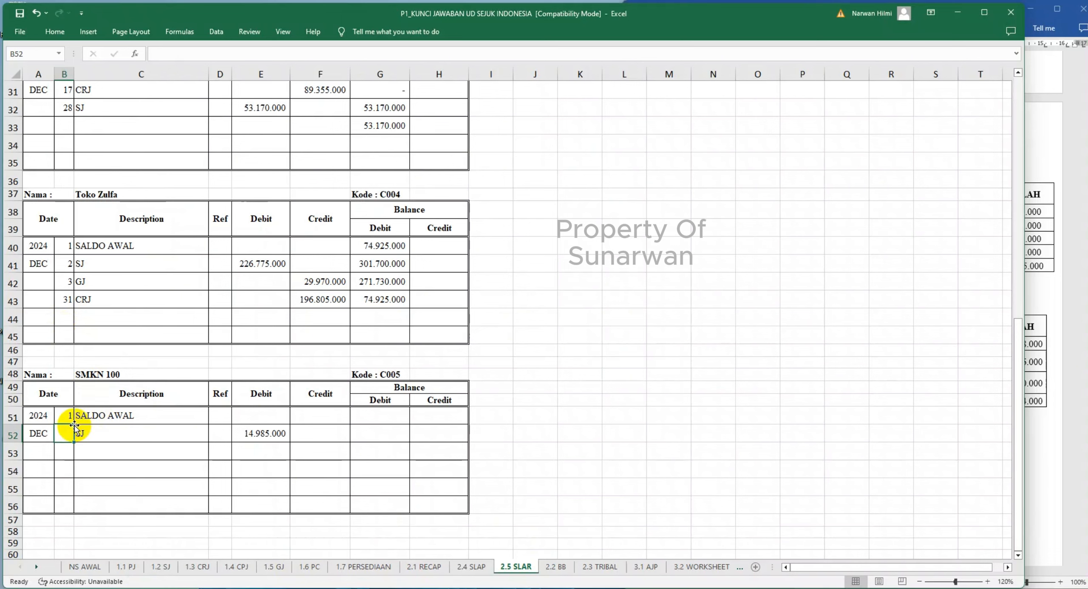
key("Tab")
key("Tab")
key("Tab")
key("Tab")
key("Tab")
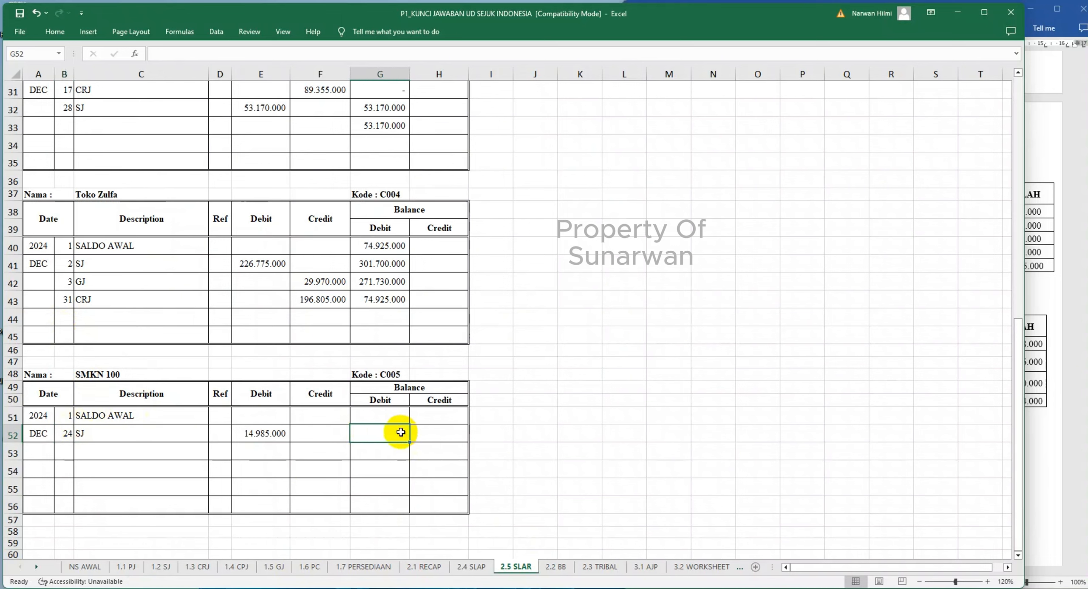
- Calculate SMKN 100's running debit balance in G52 with =G51+E52-F52
type("=")
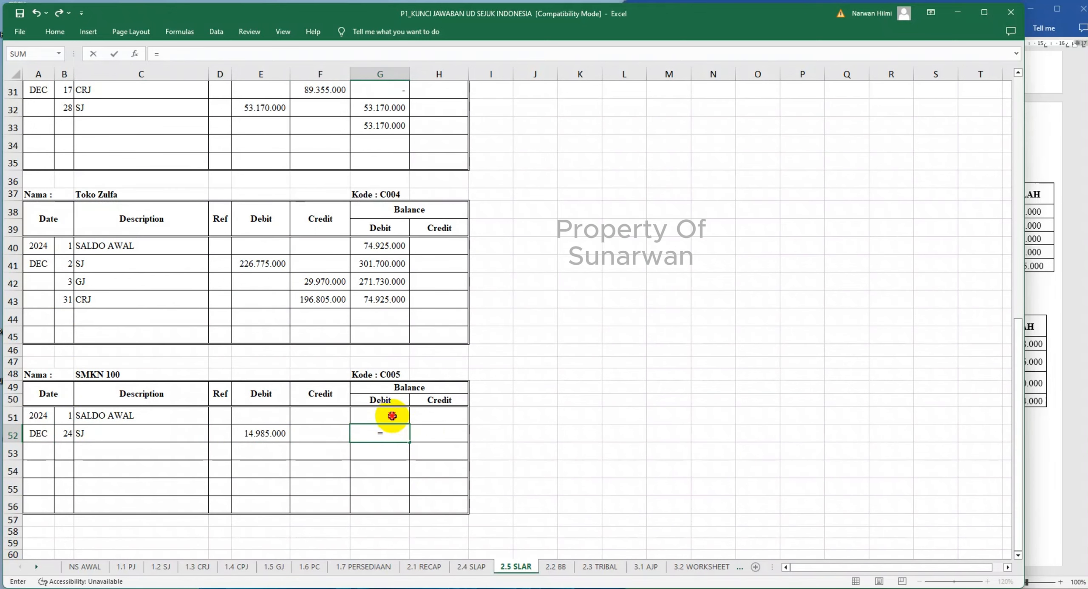
left_click(392, 415)
type("+")
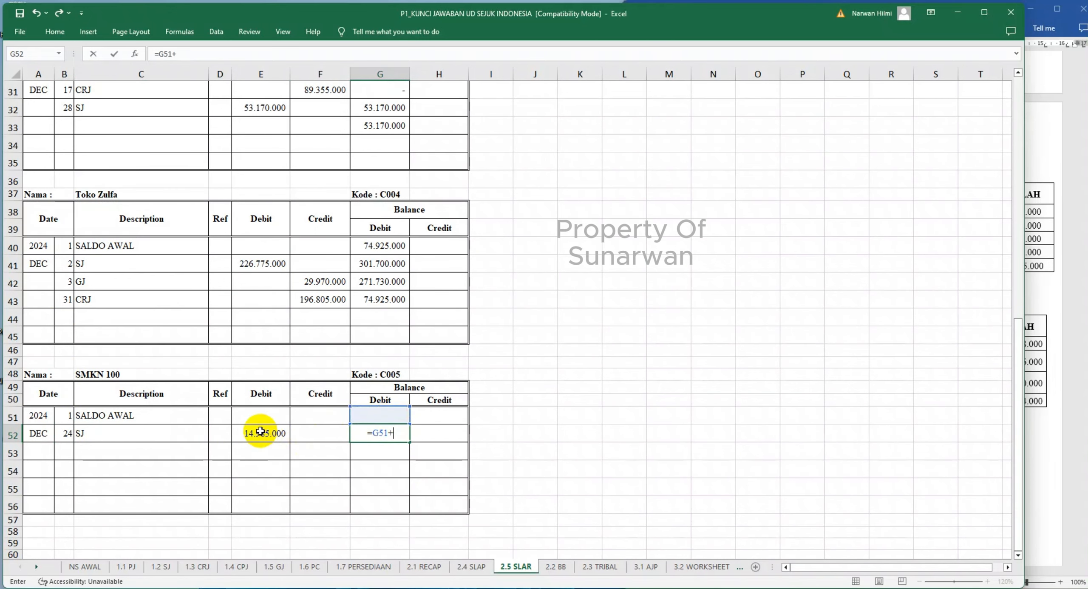
left_click(281, 433)
type("-")
left_click(320, 439)
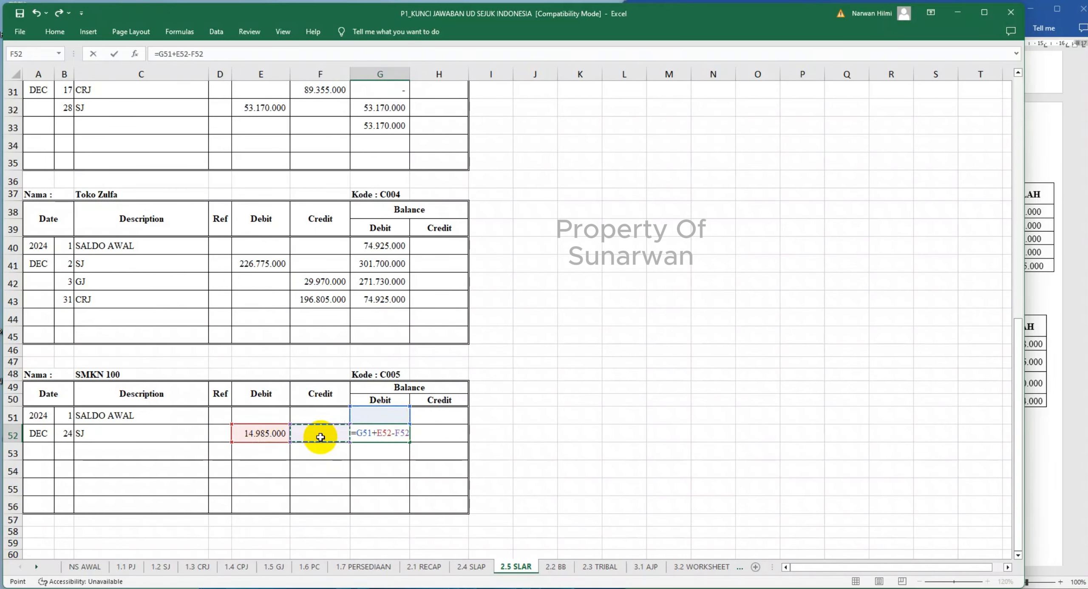
key("Return")
- Review the entries and balances of all customer ledgers in 2.5 SLAR, from Toko Adnan to SMKN 100
scroll(320, 437, "up", 1)
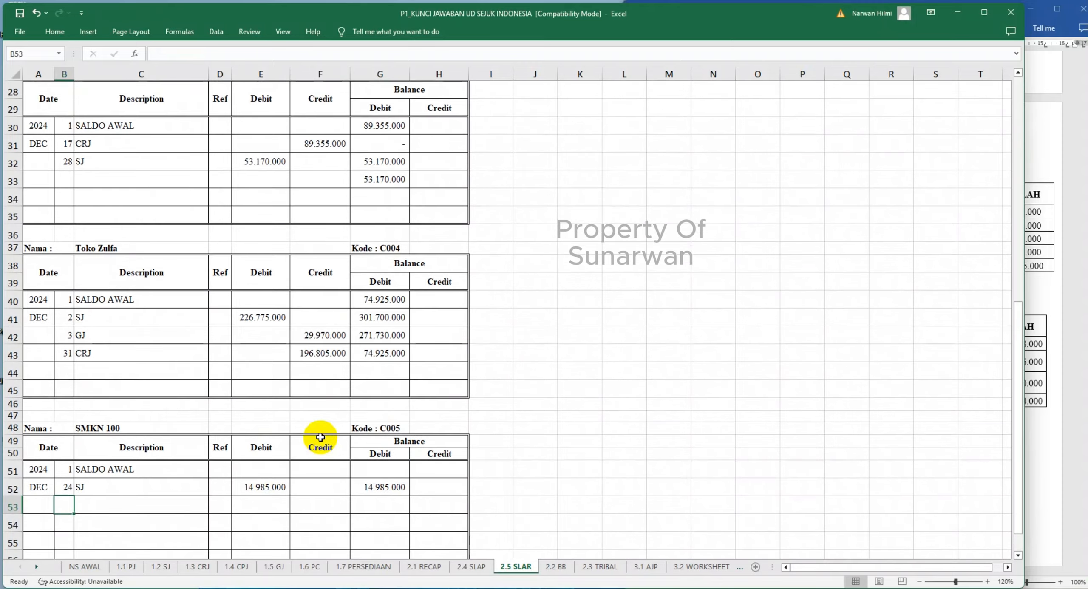
scroll(320, 437, "down", 1)
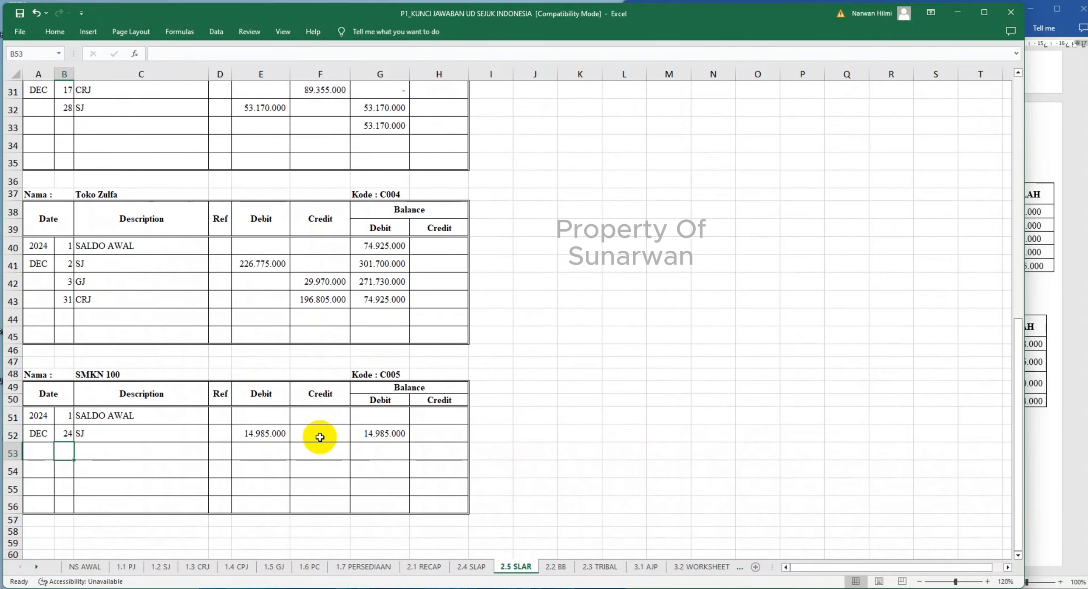
scroll(320, 437, "up", 10)
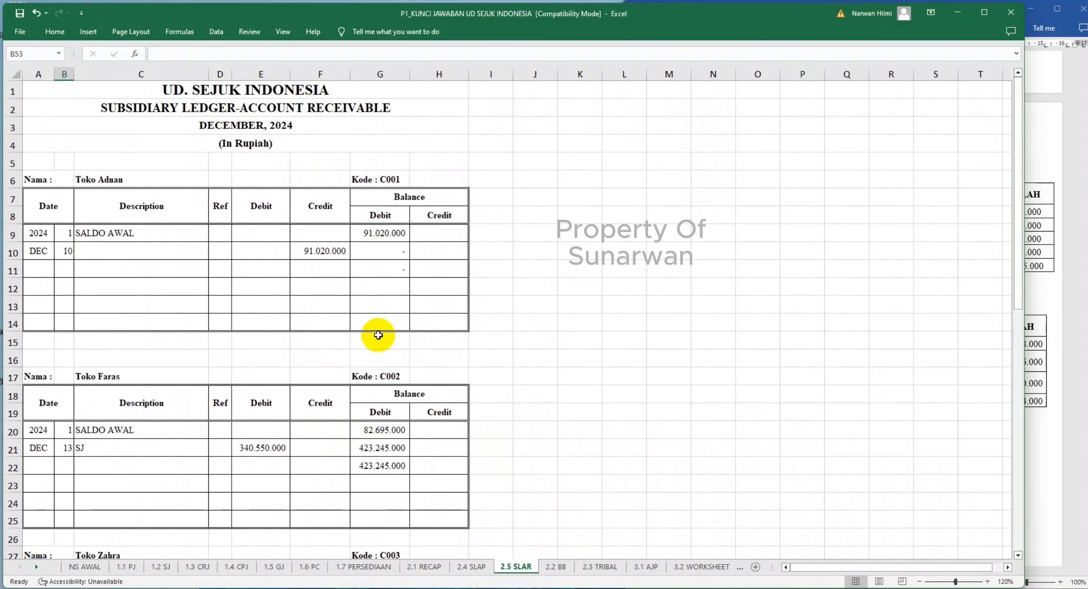
scroll(378, 335, "down", 5)
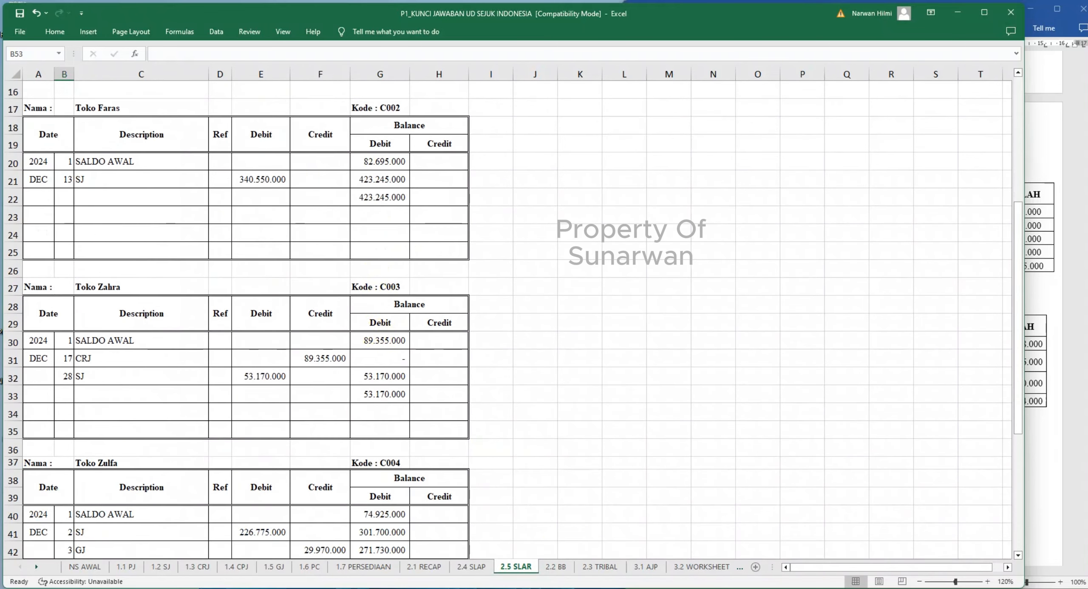
left_click(921, 582)
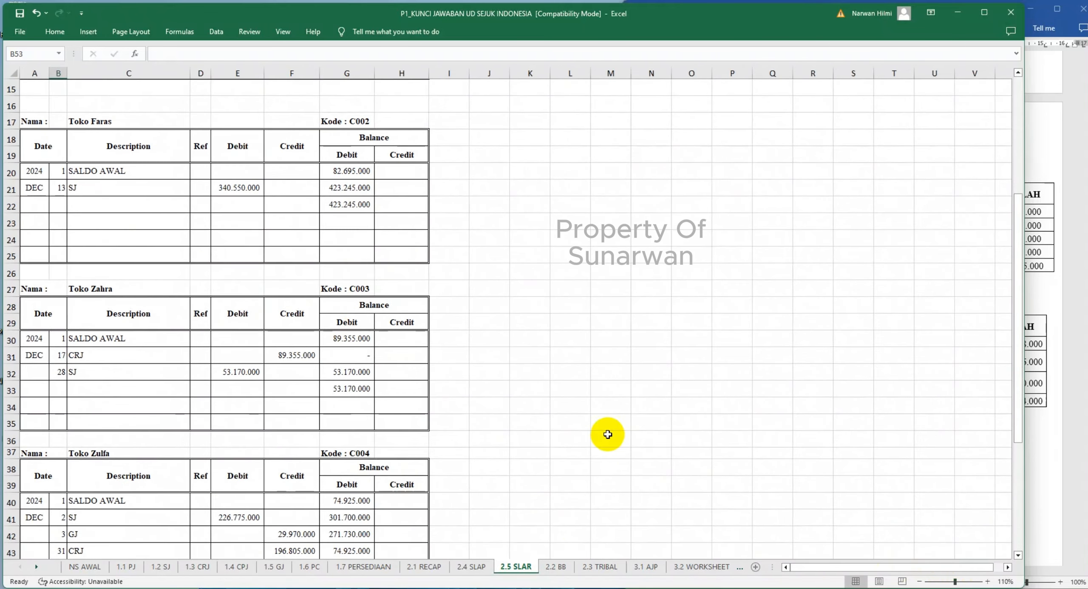
- Open the general ledger in 2.2 BB and go to its first account, Cash in Bank
left_click(559, 567)
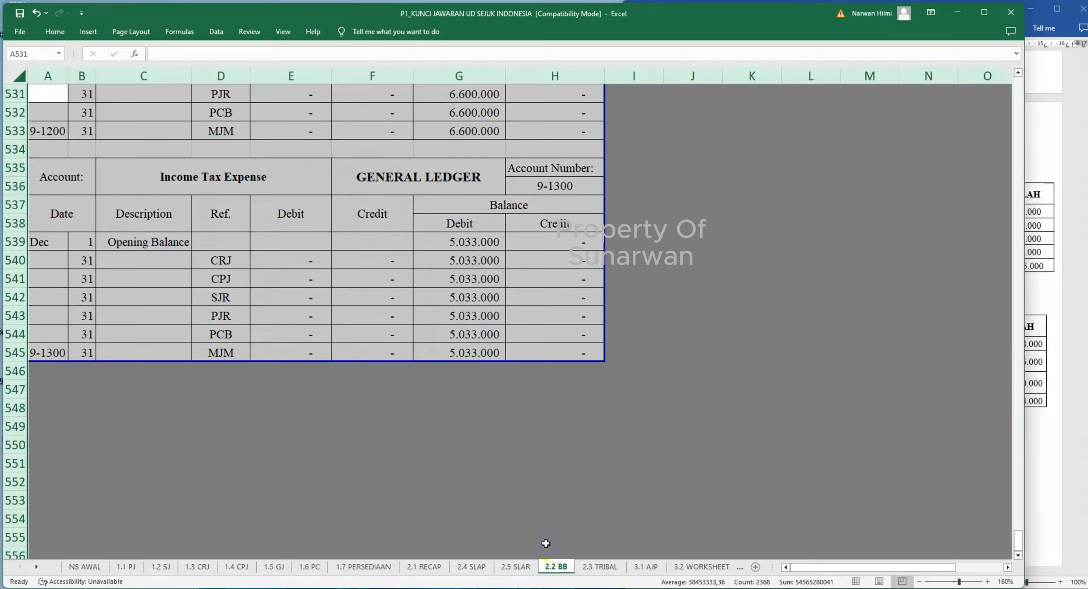
left_click(804, 351)
left_click_drag(1016, 540, 1030, 85)
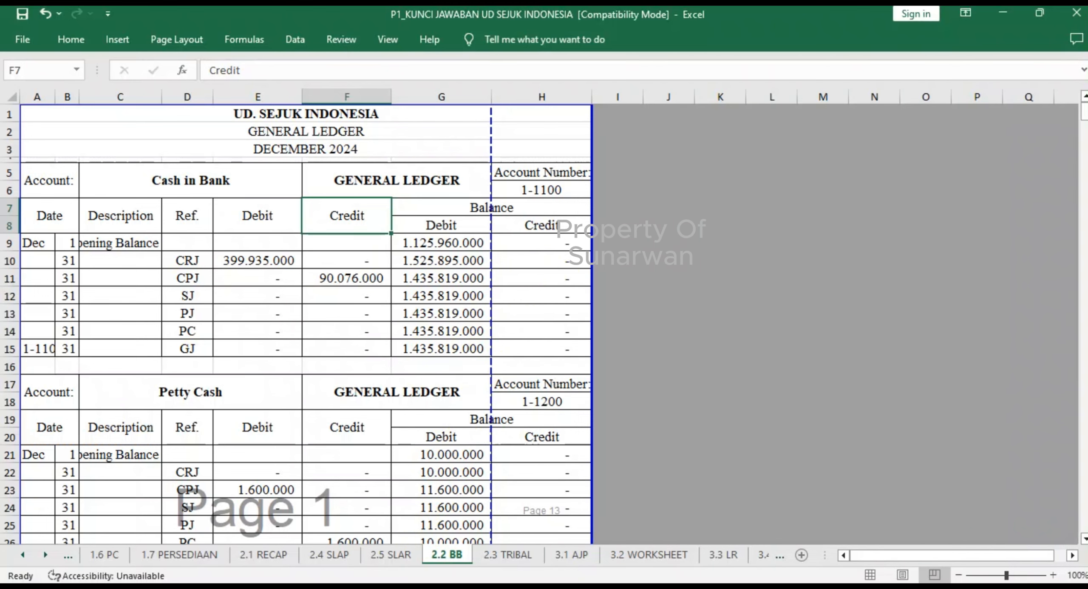
- Examine the account recapitulation under the cash receipt journal in 1.3 CRJ and compare it with 2.1 RECAP
left_click(22, 555)
left_click(22, 555)
left_click(23, 555)
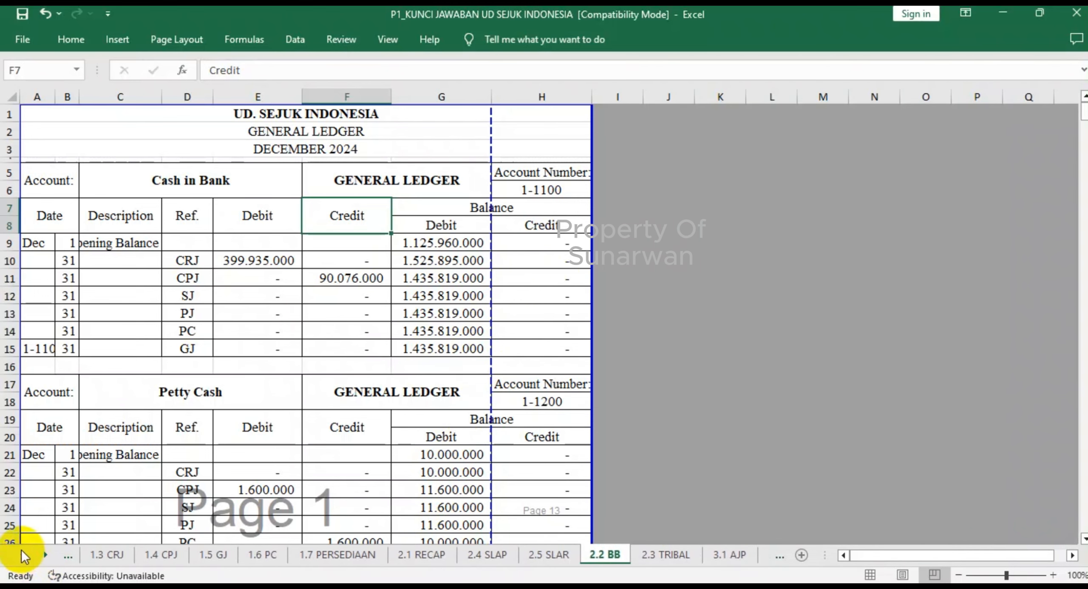
left_click(105, 555)
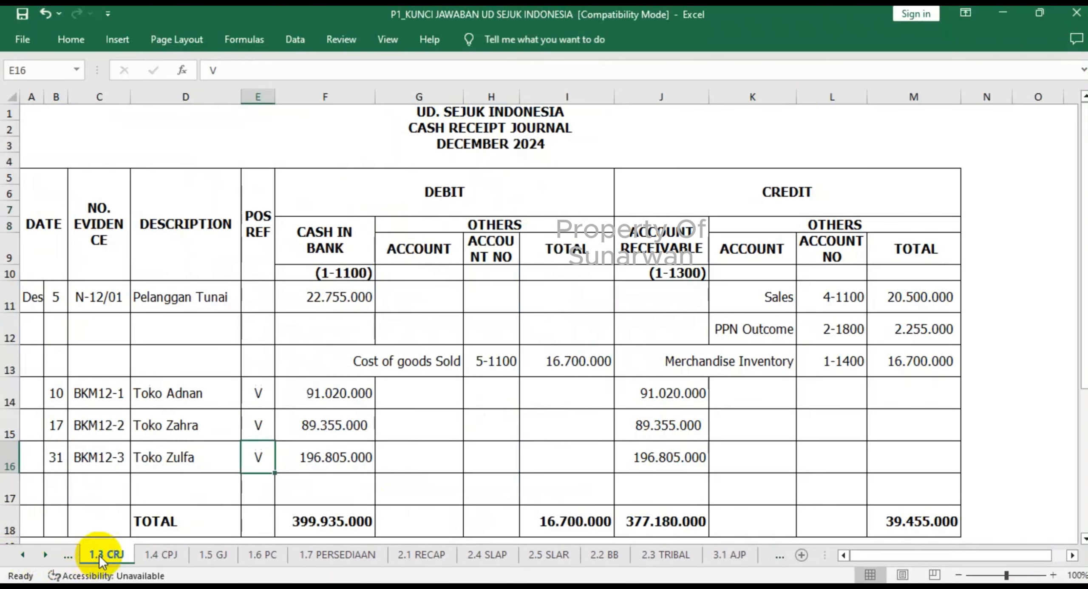
scroll(547, 482, "down", 5)
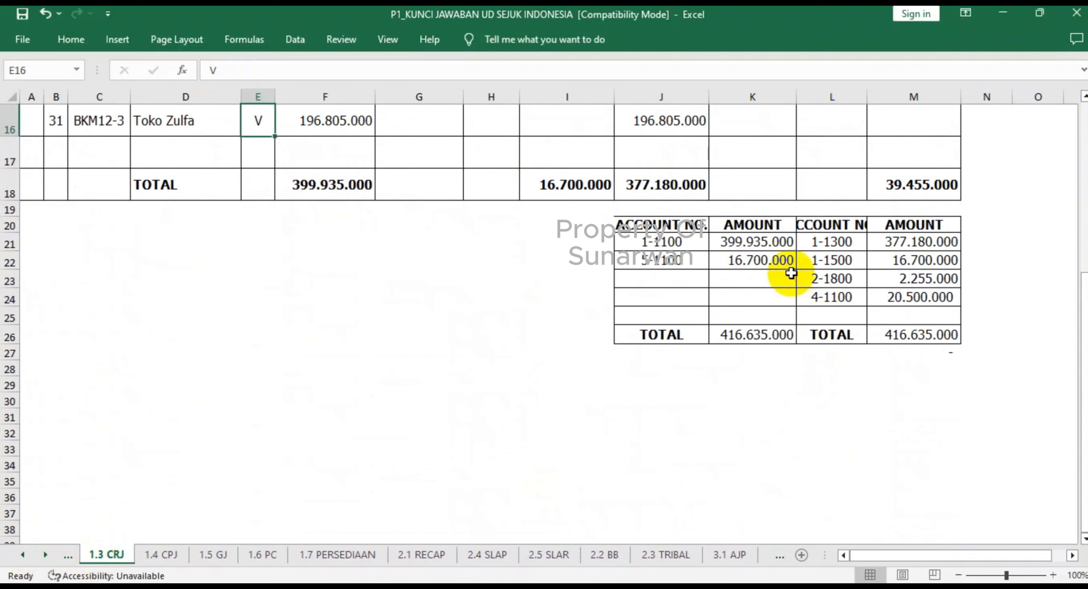
left_click(723, 274)
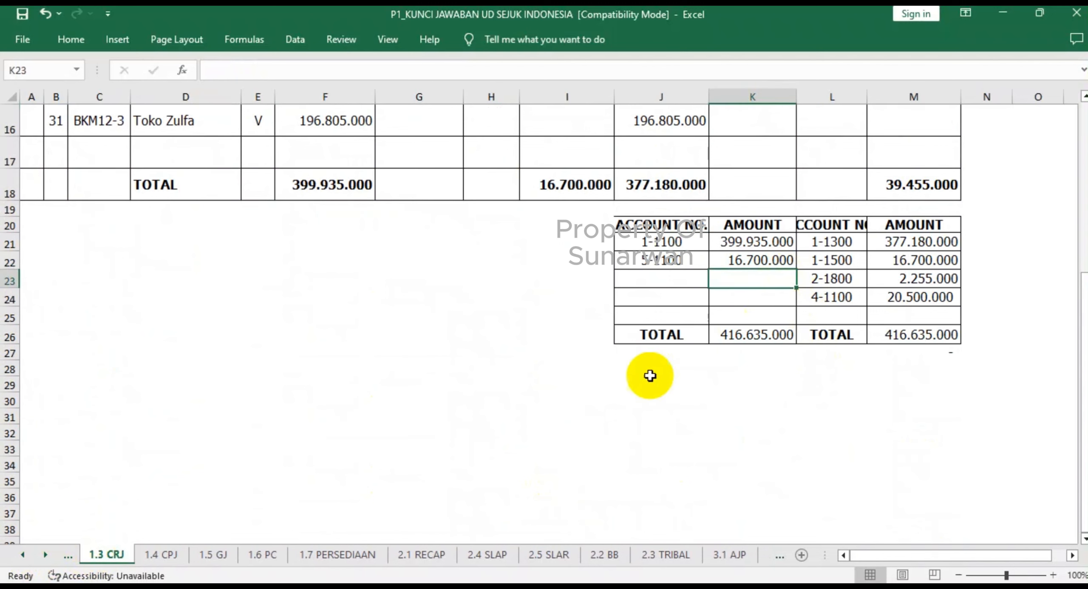
left_click(419, 556)
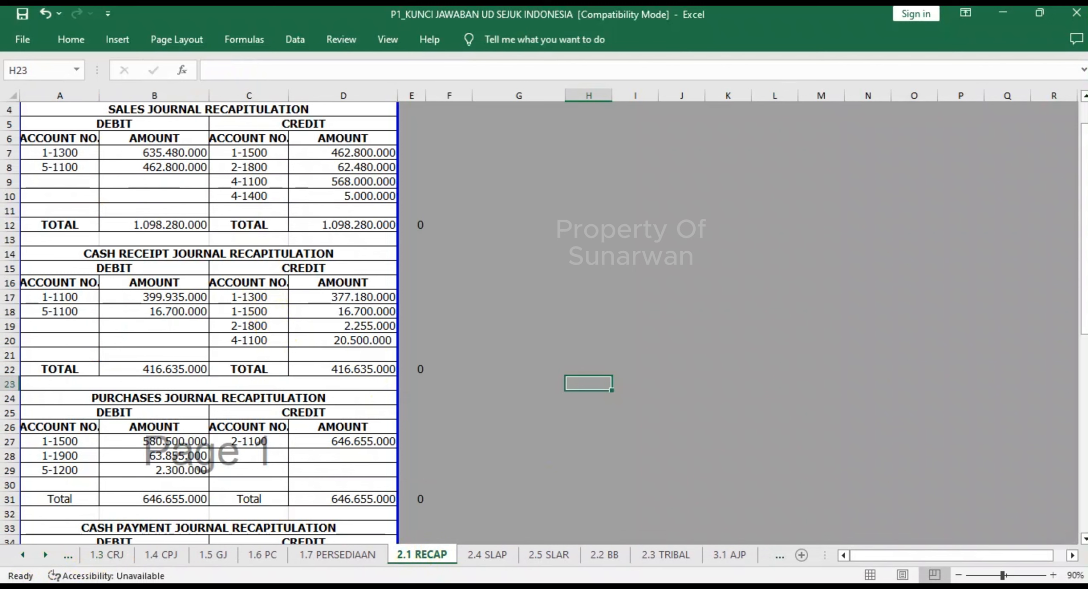
left_click(113, 561)
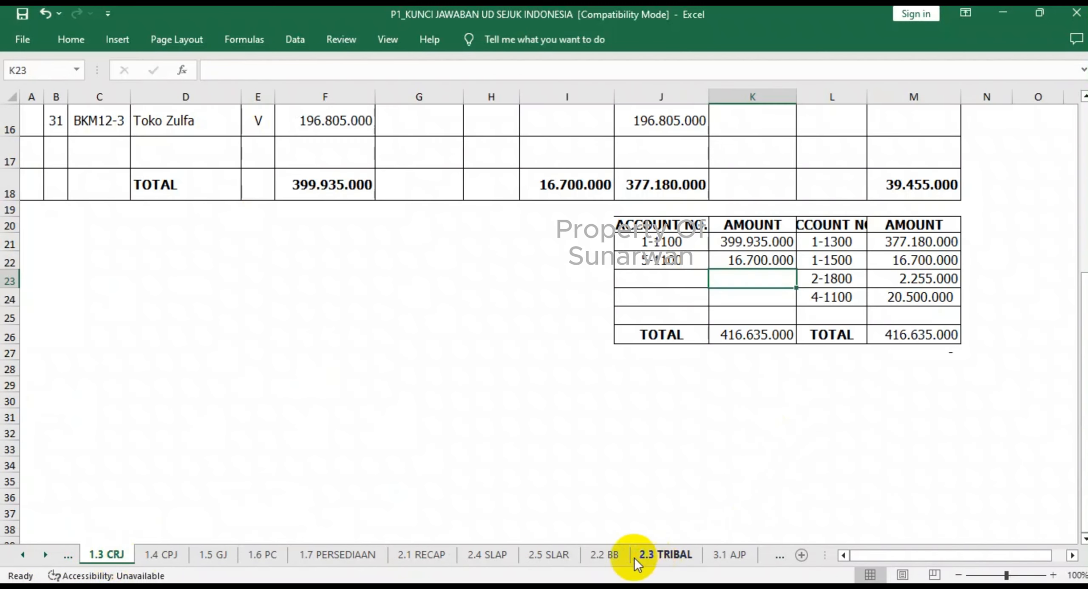
- Inspect Cash in Bank's opening balance formula in G9 of 2.2 BB and its source accounts in NS AWAL
left_click(602, 557)
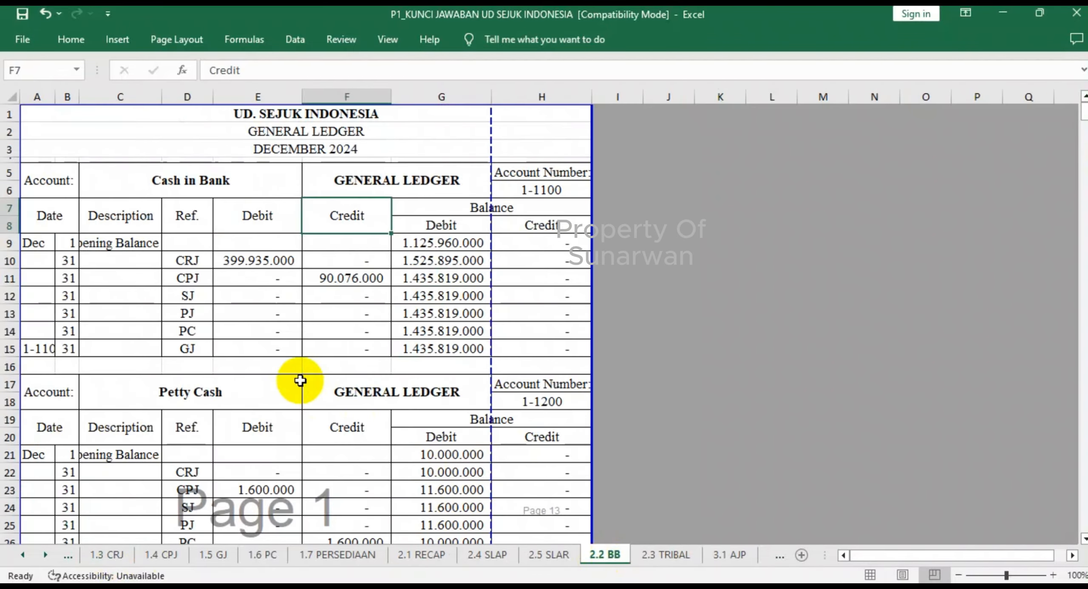
left_click(442, 244)
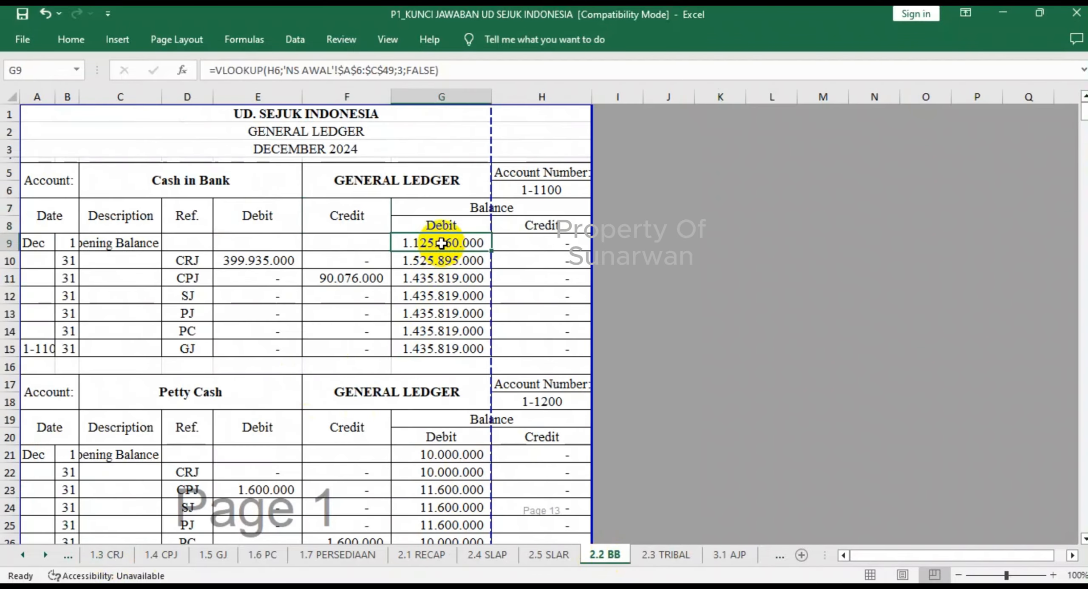
left_click(24, 555)
left_click(108, 554)
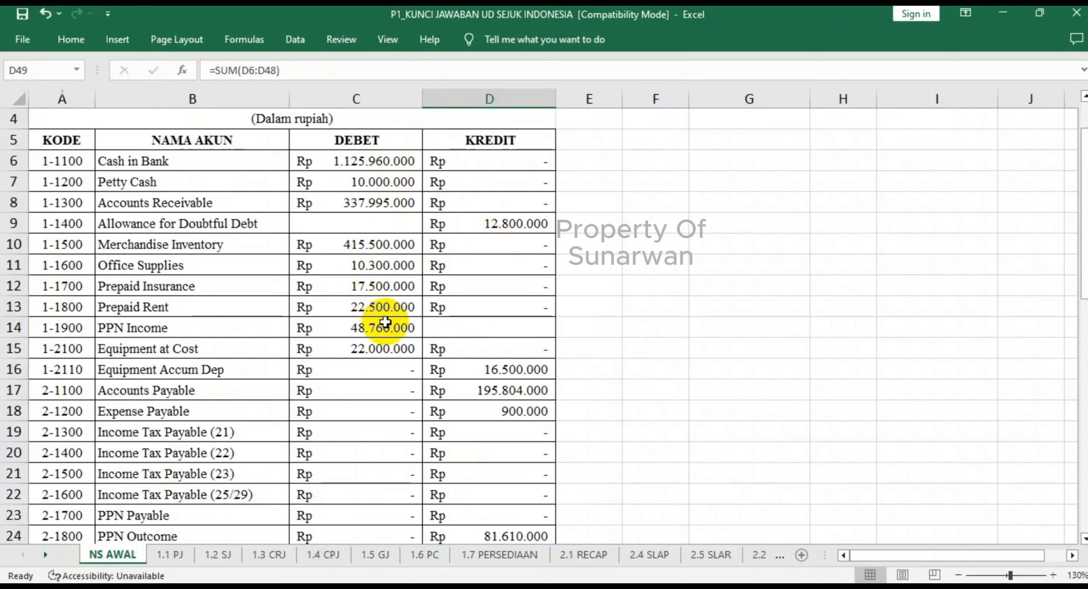
scroll(385, 322, "down", 1)
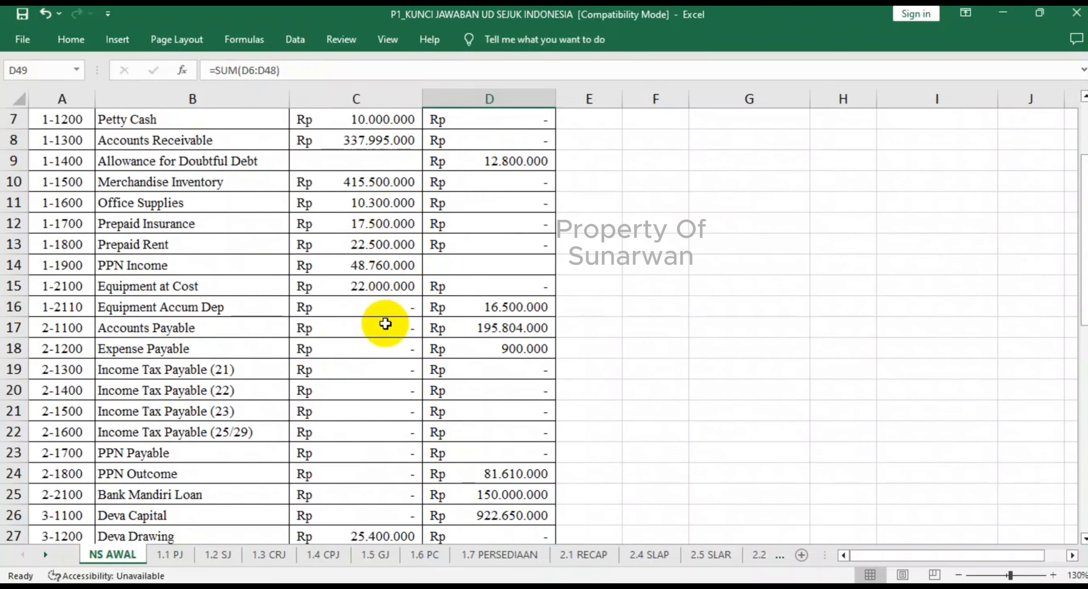
scroll(385, 325, "down", 6)
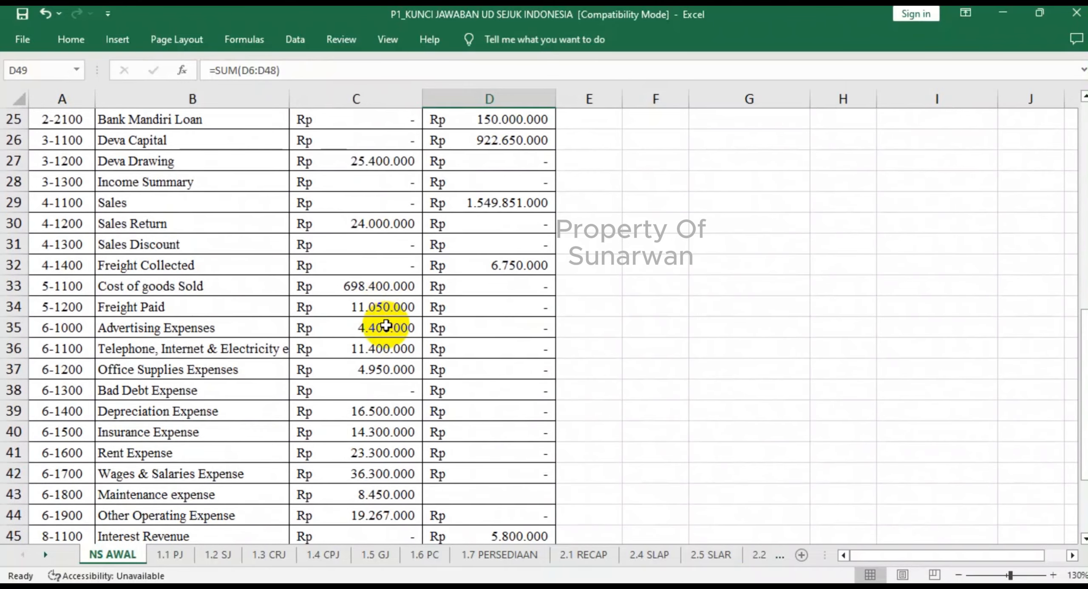
scroll(385, 324, "down", 4)
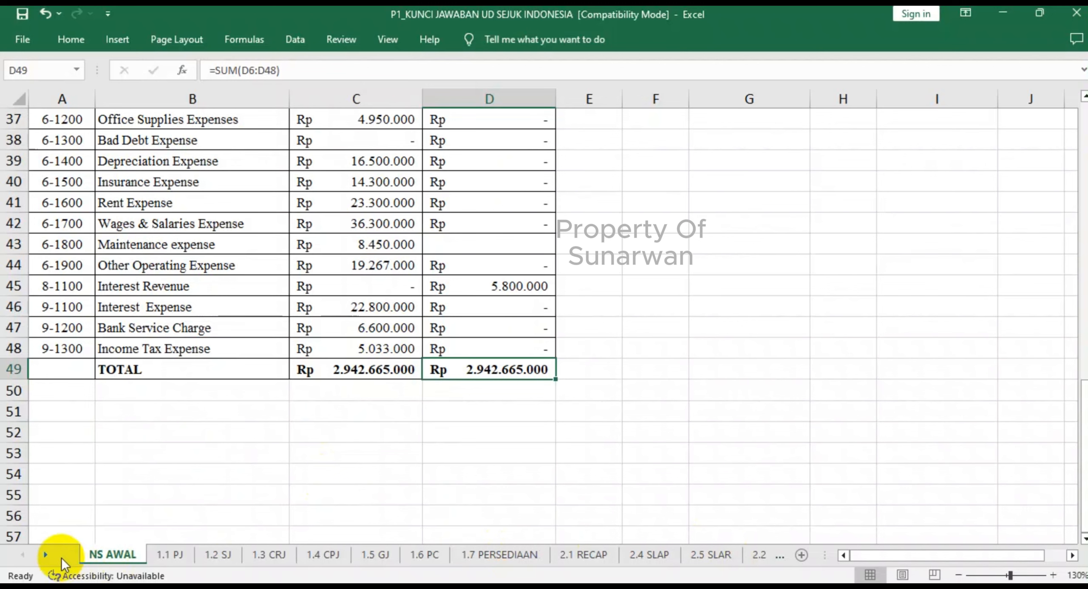
- Return to 2.2 BB and examine the journal references in the Cash in Bank ledger, including SJ in D12
left_click(45, 554)
left_click(46, 554)
left_click(46, 554)
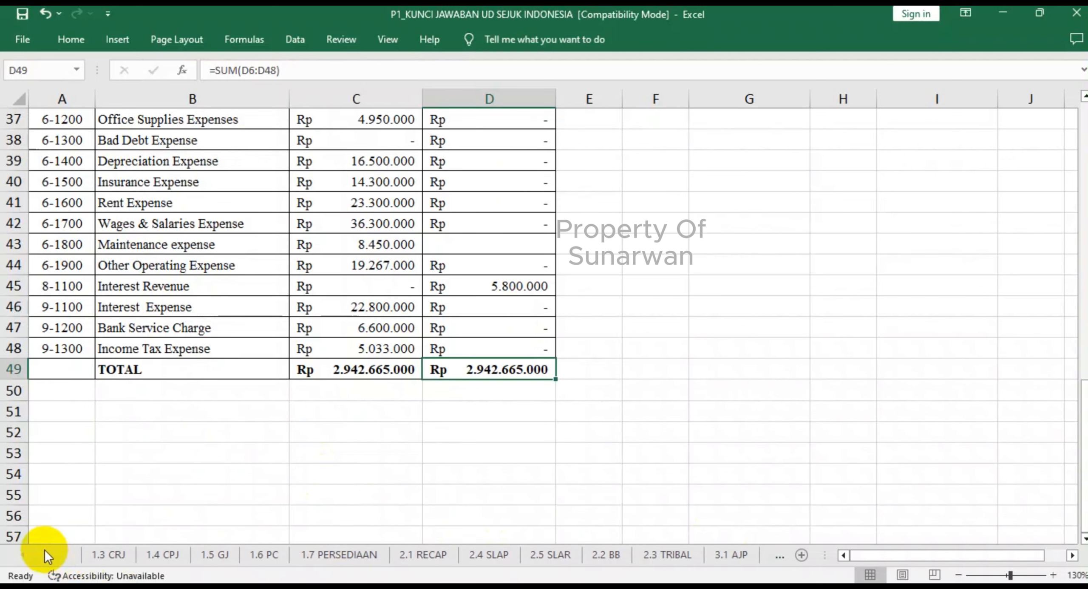
left_click(604, 554)
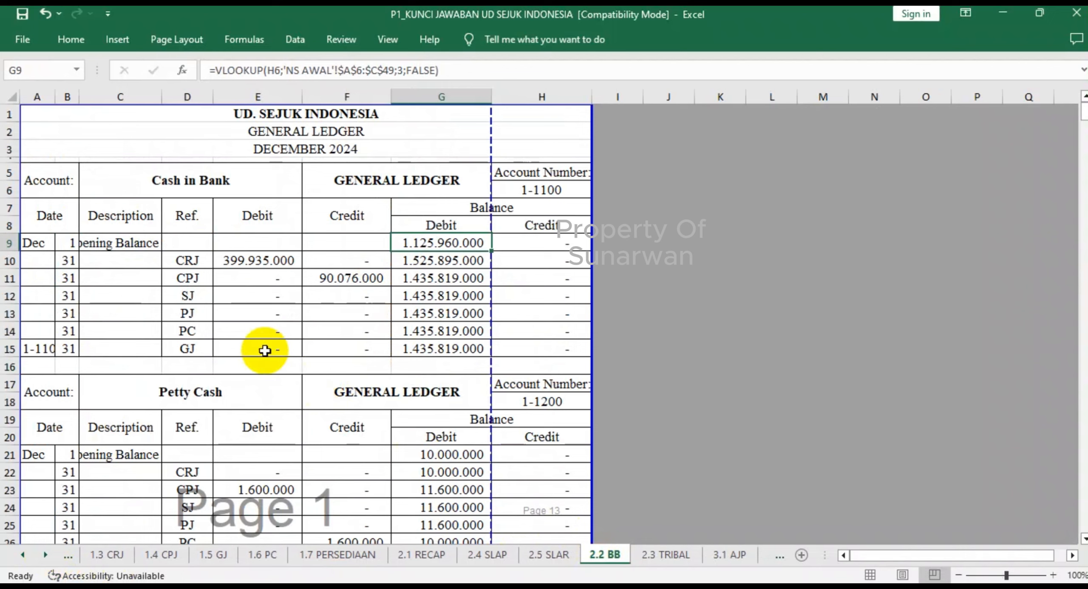
left_click(184, 292)
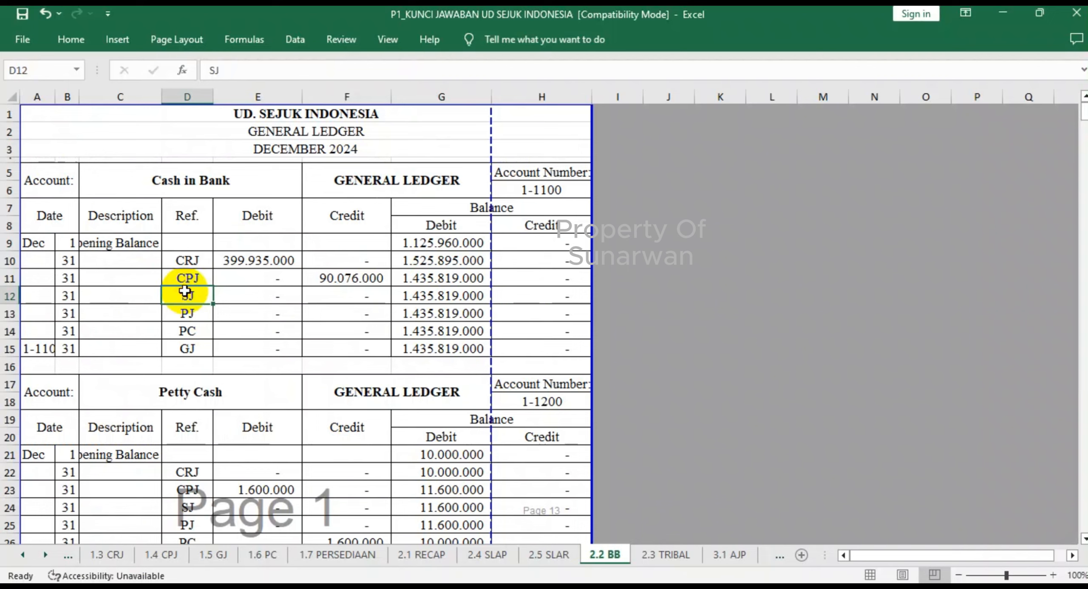
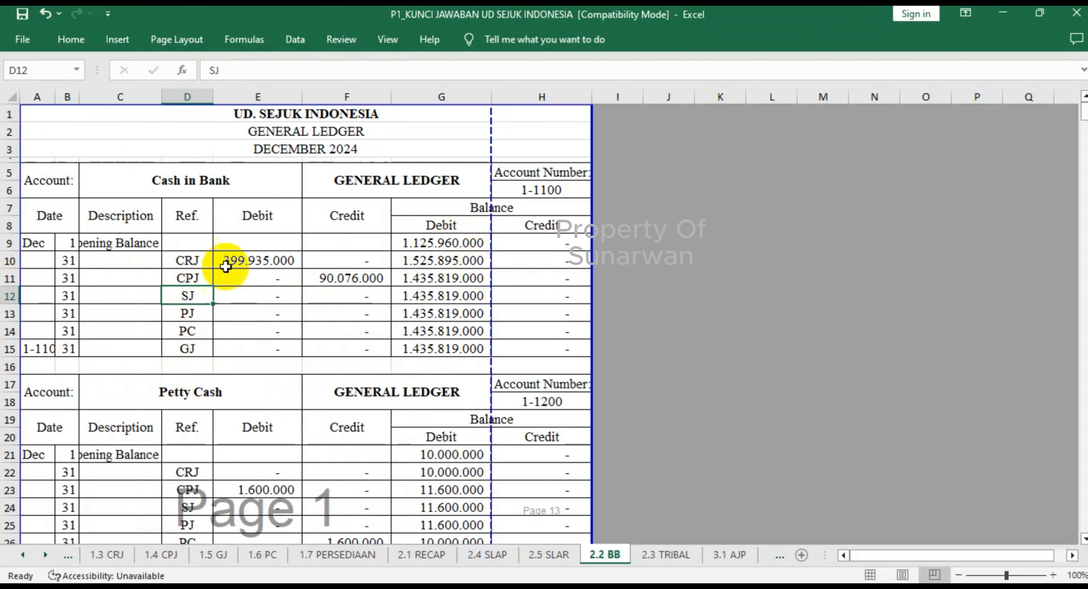
- Mark account 1-1100 in the debit recapitulation of 1.3 CRJ as posted with V in I21
left_click(113, 555)
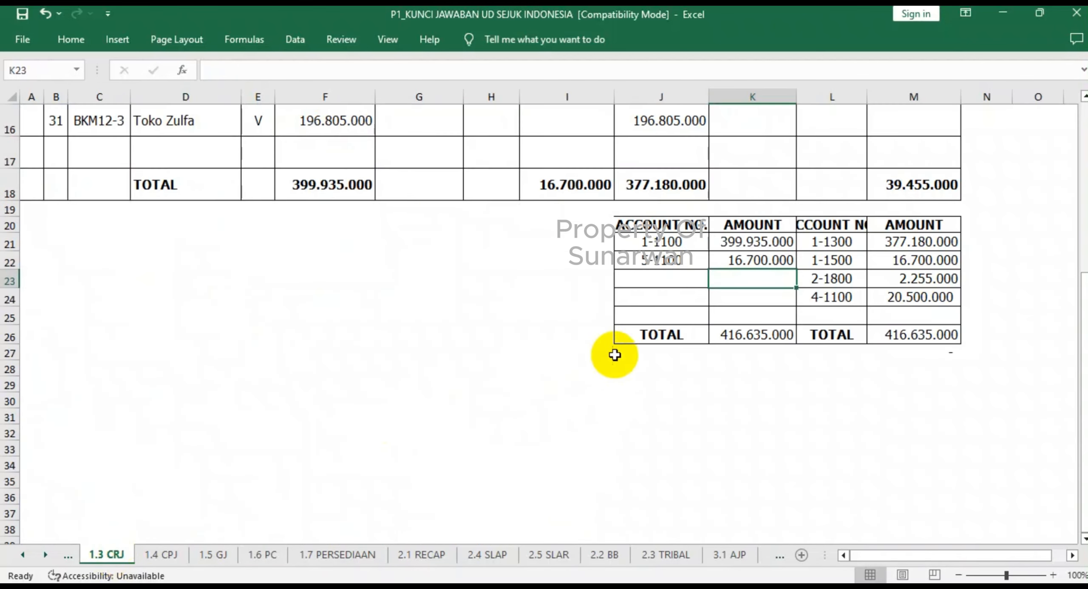
scroll(615, 355, "up", 2)
left_click(595, 419)
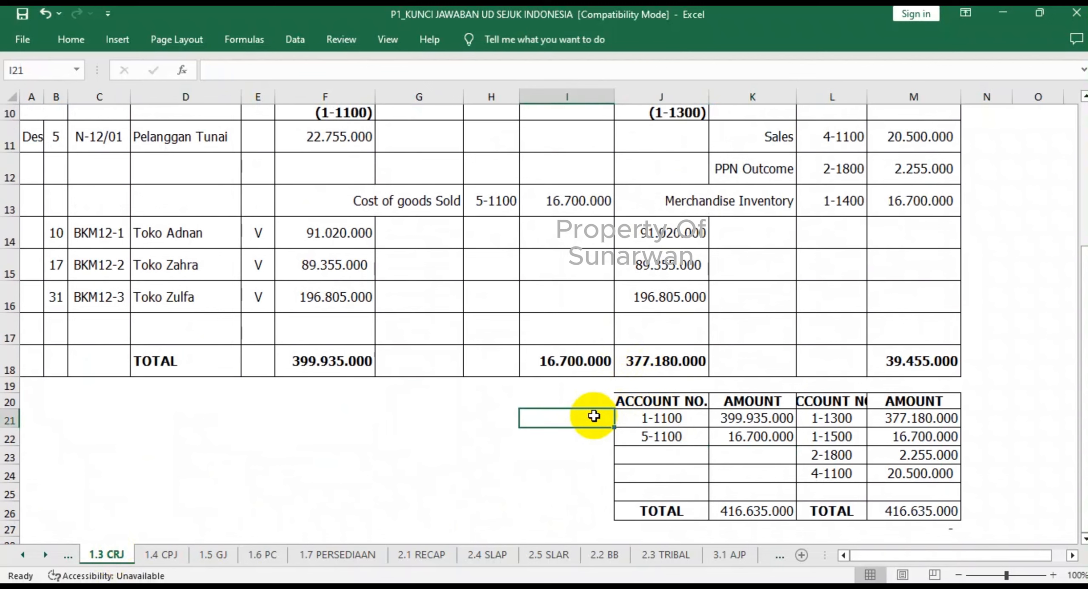
type("V")
left_click(599, 463)
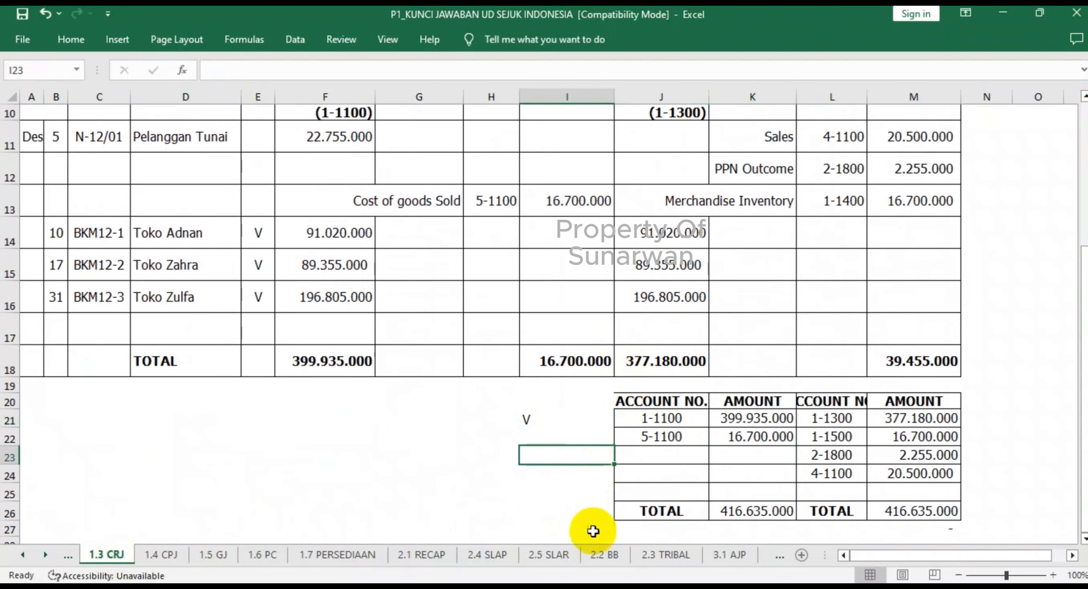
- Check the Cash in Bank ledger in 2.2 BB, and mark account 1-1100 in the credit recapitulation of 1.4 CPJ with V in O19
left_click(610, 555)
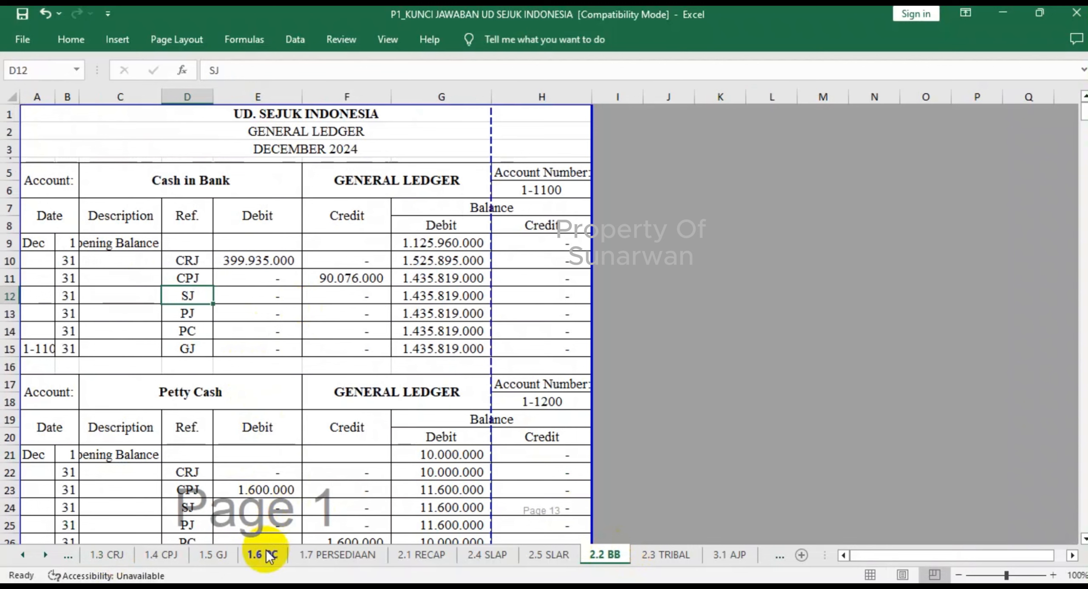
left_click(164, 555)
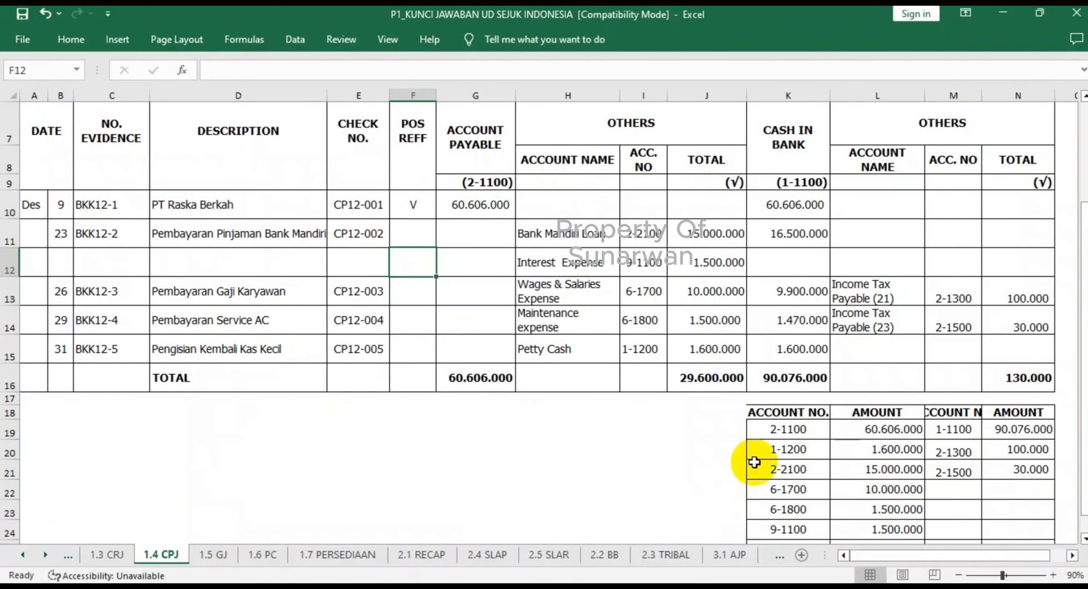
left_click(1020, 429)
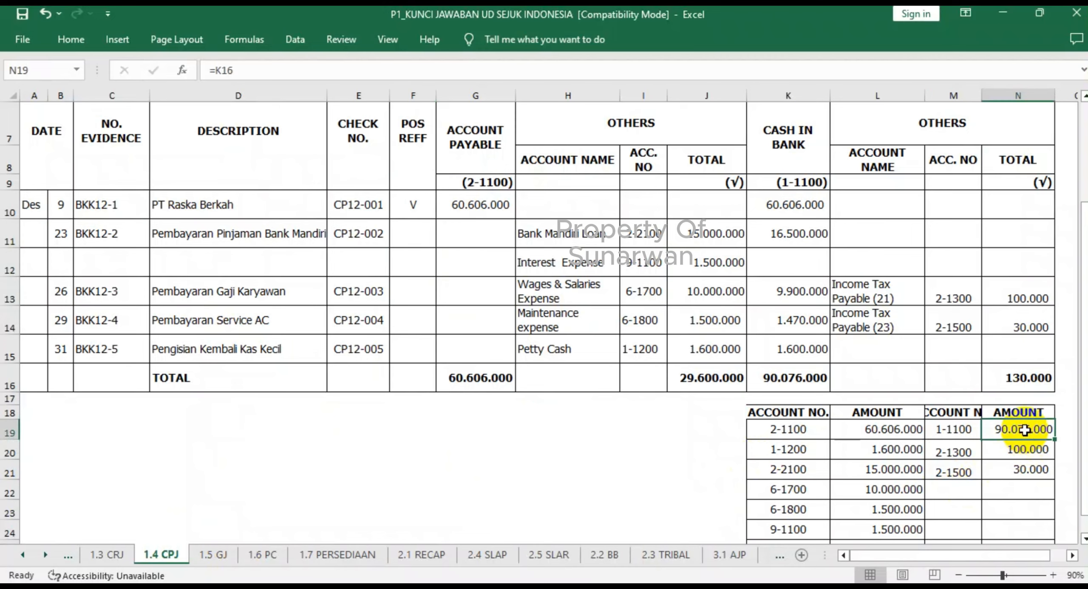
key("Right")
type("V")
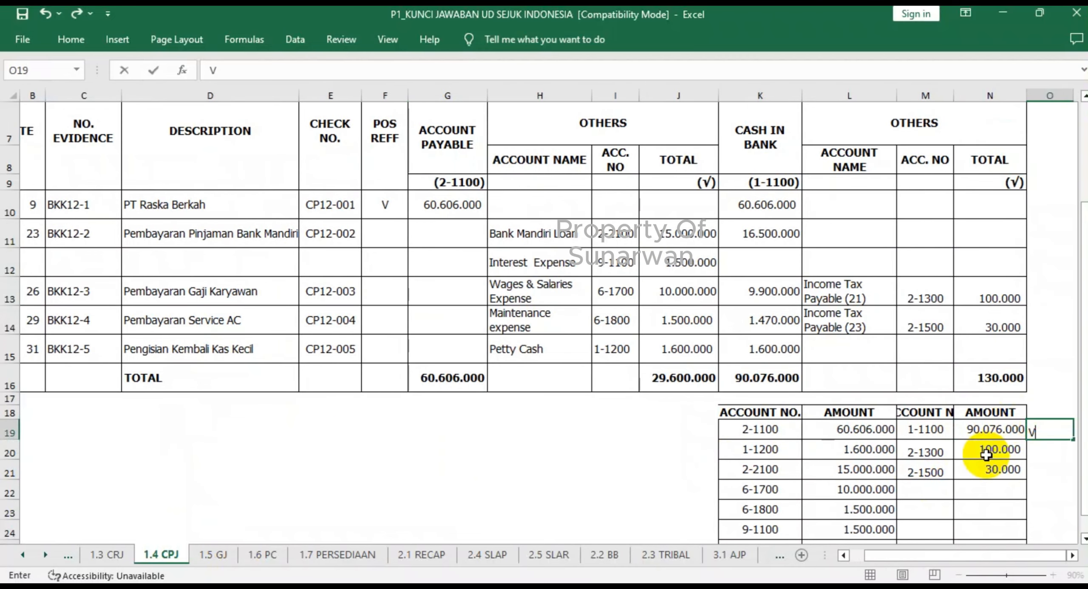
left_click(990, 451)
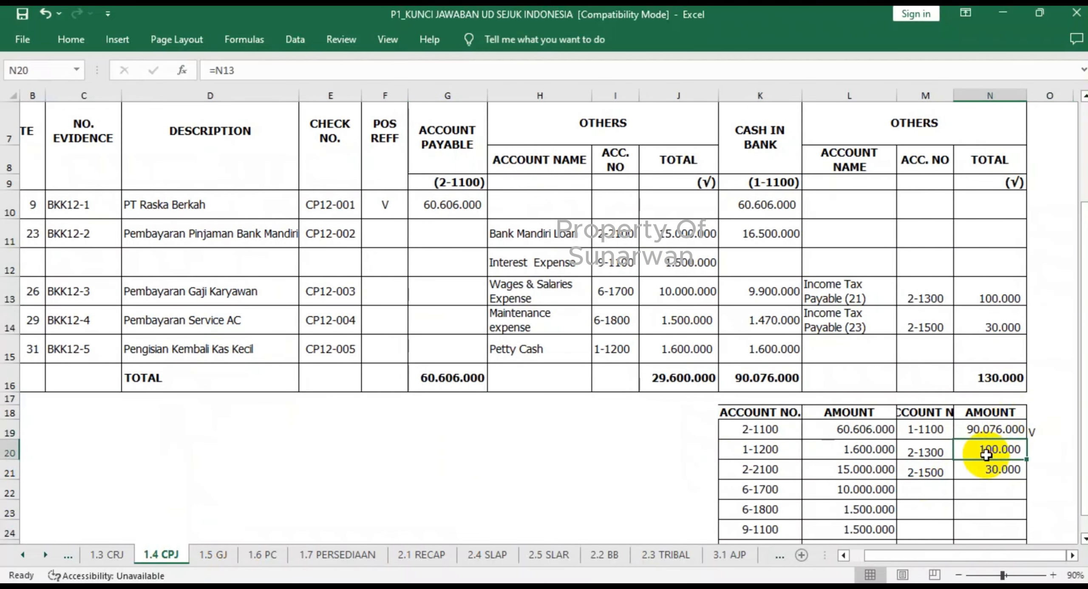
- Review the Petty Cash ledger in 2.2 BB, and mark account 1-1200 in the debit recapitulation of 1.4 CPJ with V in J20
left_click(602, 555)
scroll(408, 362, "down", 2)
scroll(406, 359, "down", 1)
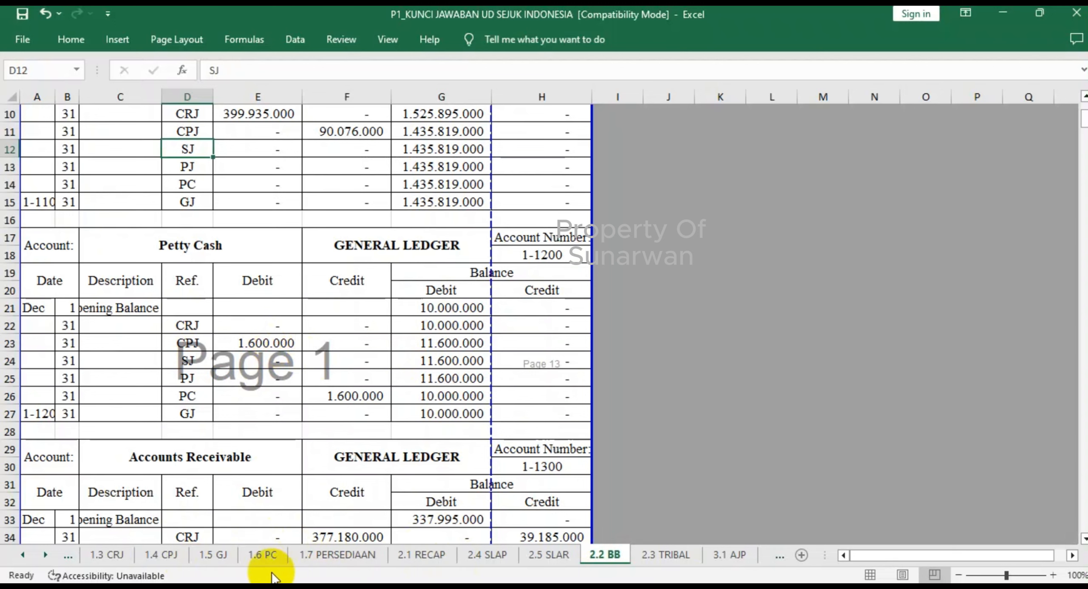
left_click(263, 555)
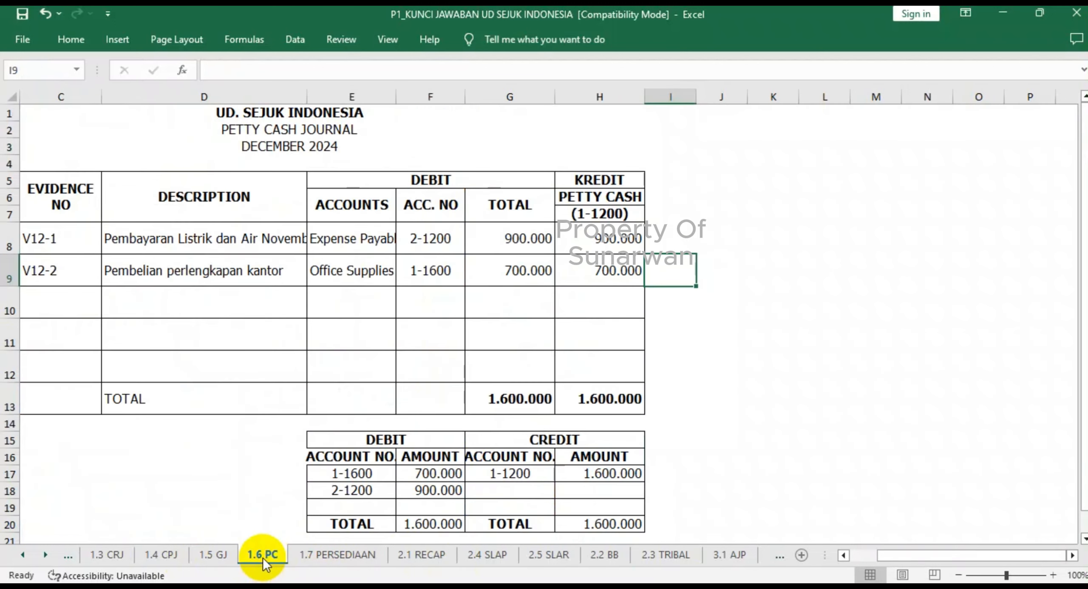
left_click(162, 560)
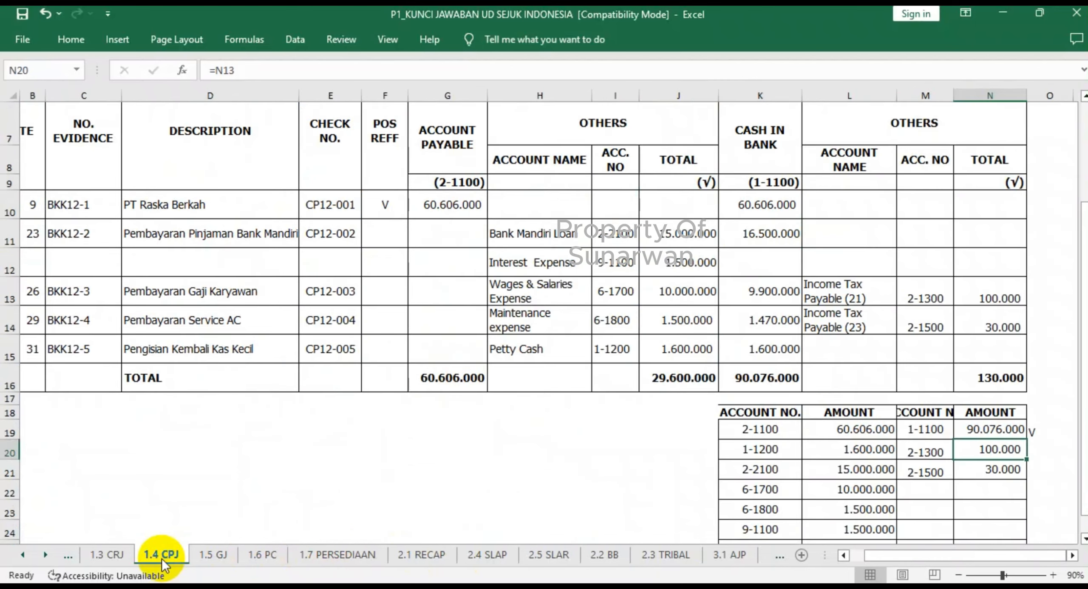
left_click(694, 445)
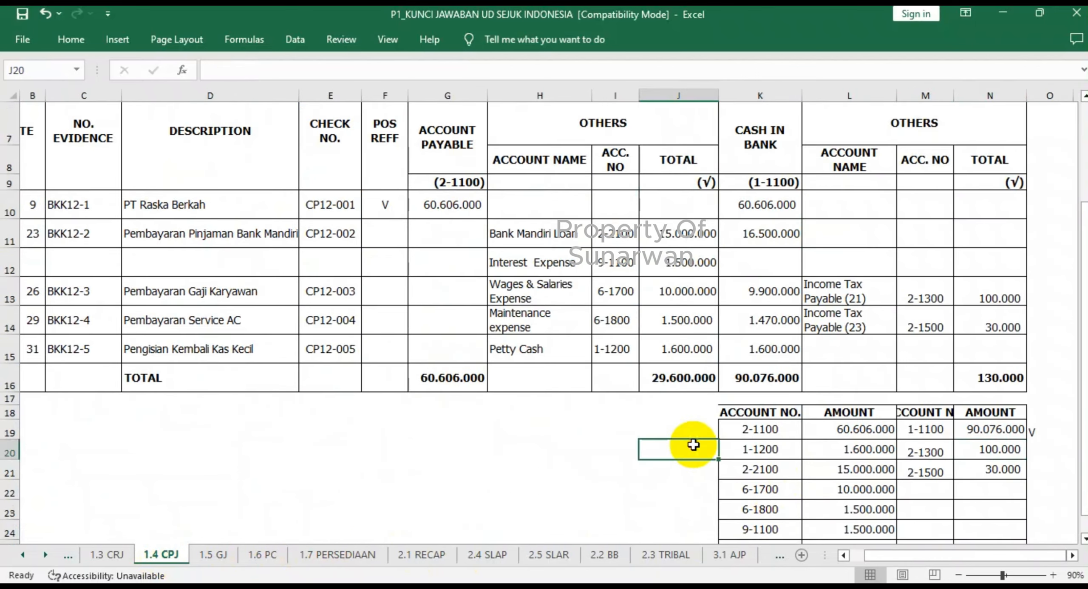
type("V")
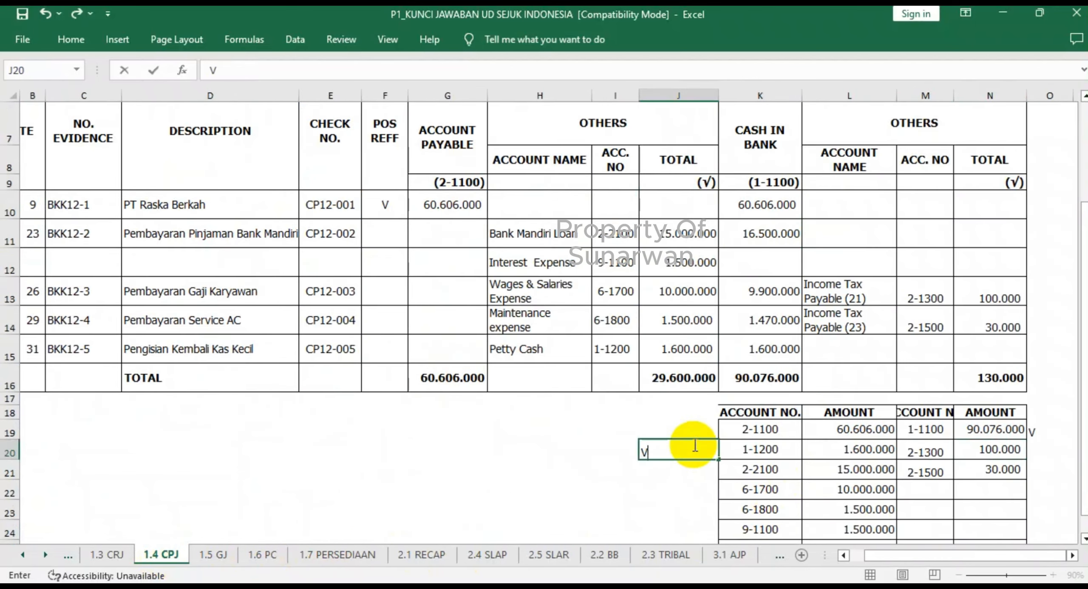
key("Return")
left_click(704, 487)
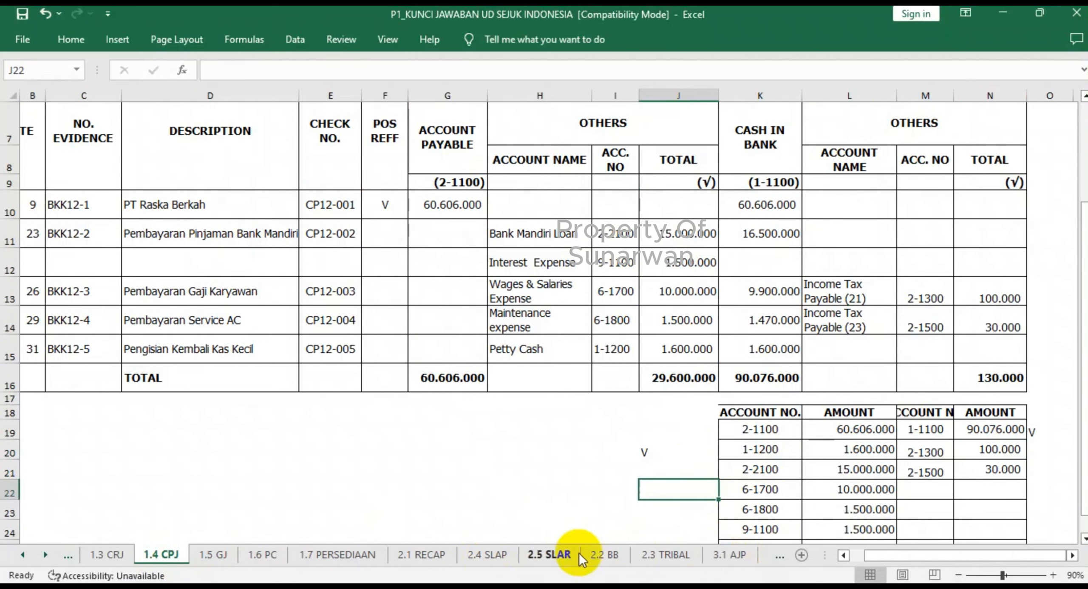
left_click(608, 556)
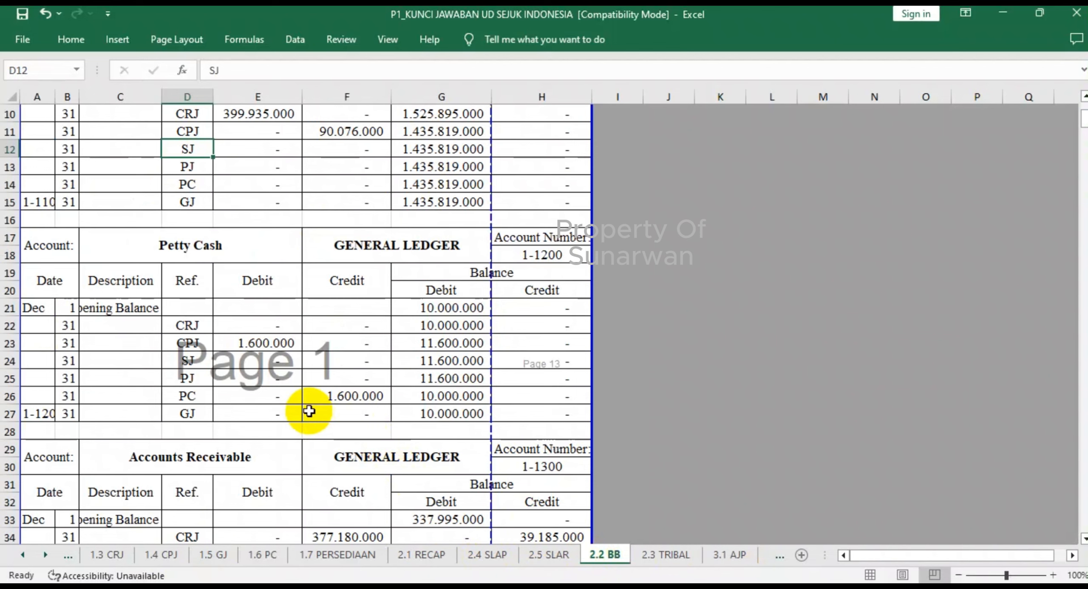
left_click(342, 396)
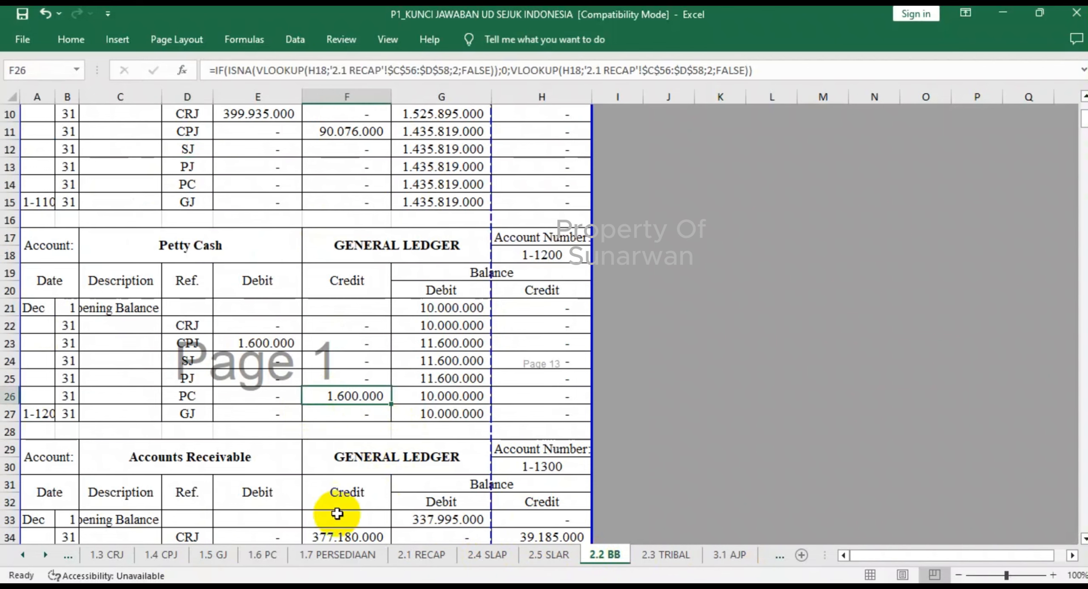
left_click(264, 555)
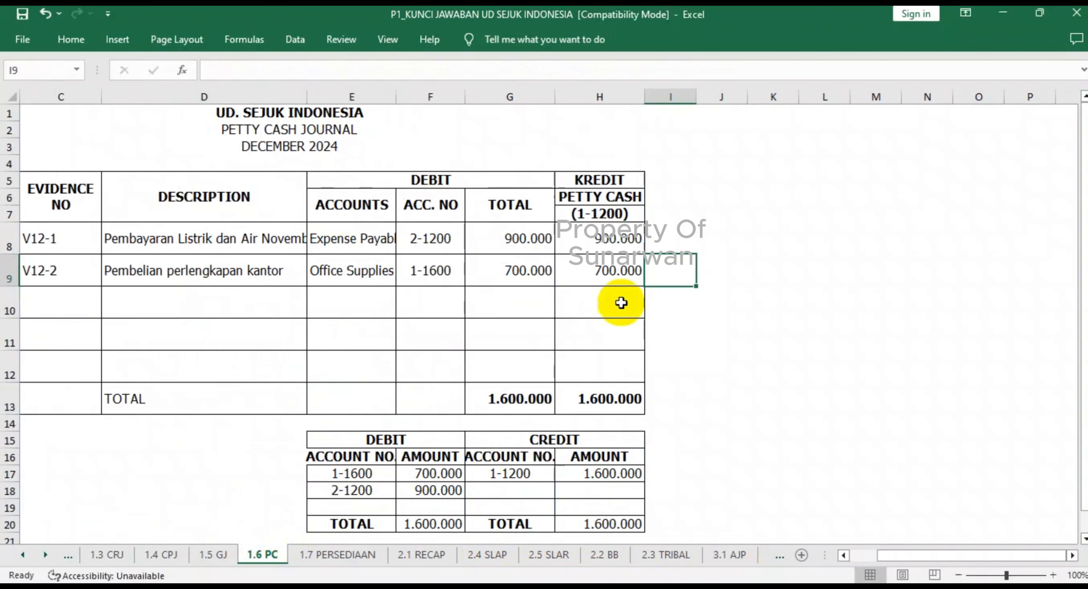
left_click(672, 475)
type("v")
left_click(681, 422)
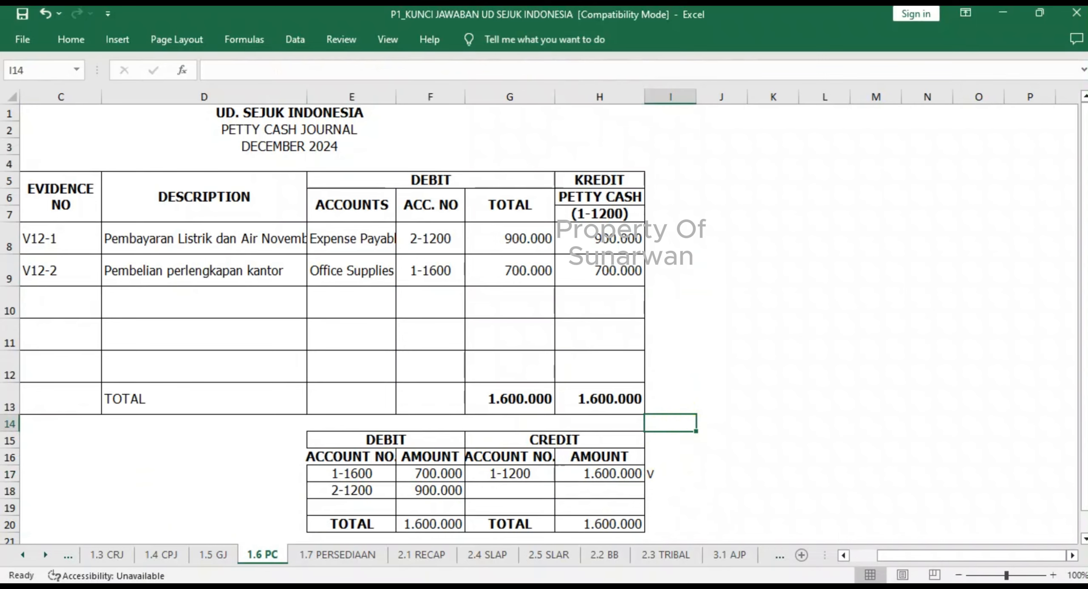
- Review the Accounts Receivable ledger in 2.2 BB, and mark account 1-1300 in the 1.3 CRJ recapitulation with v in N21
left_click(618, 561)
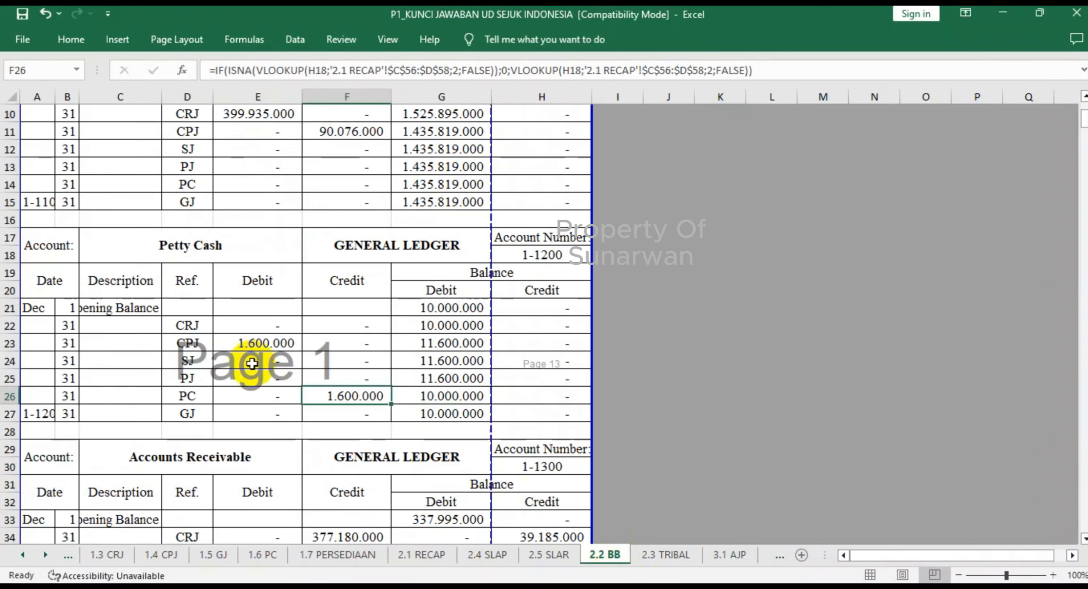
scroll(249, 361, "down", 3)
scroll(250, 362, "down", 1)
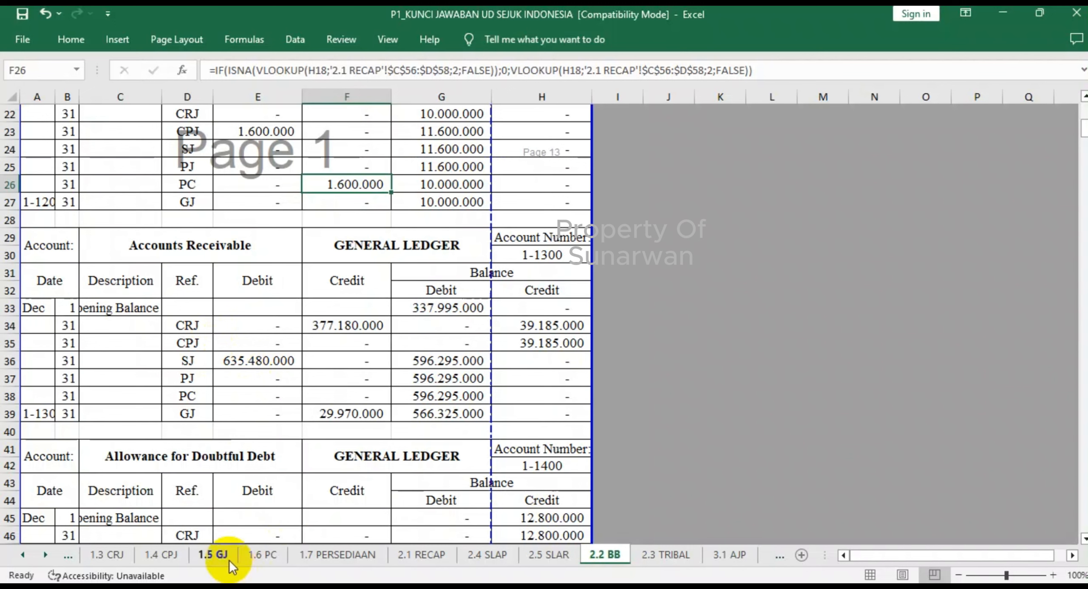
left_click(112, 556)
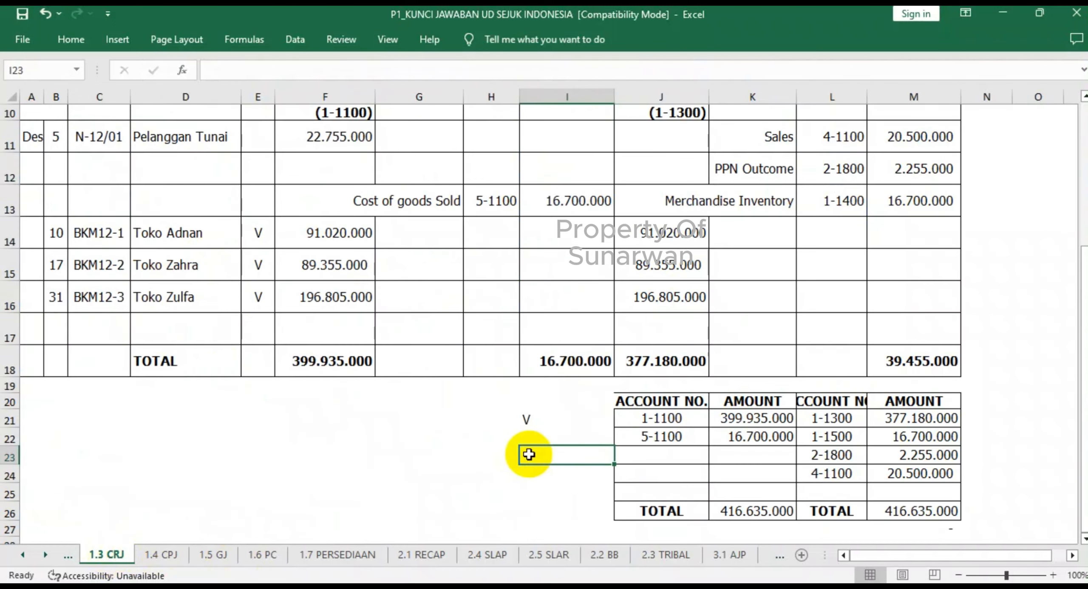
left_click(983, 418)
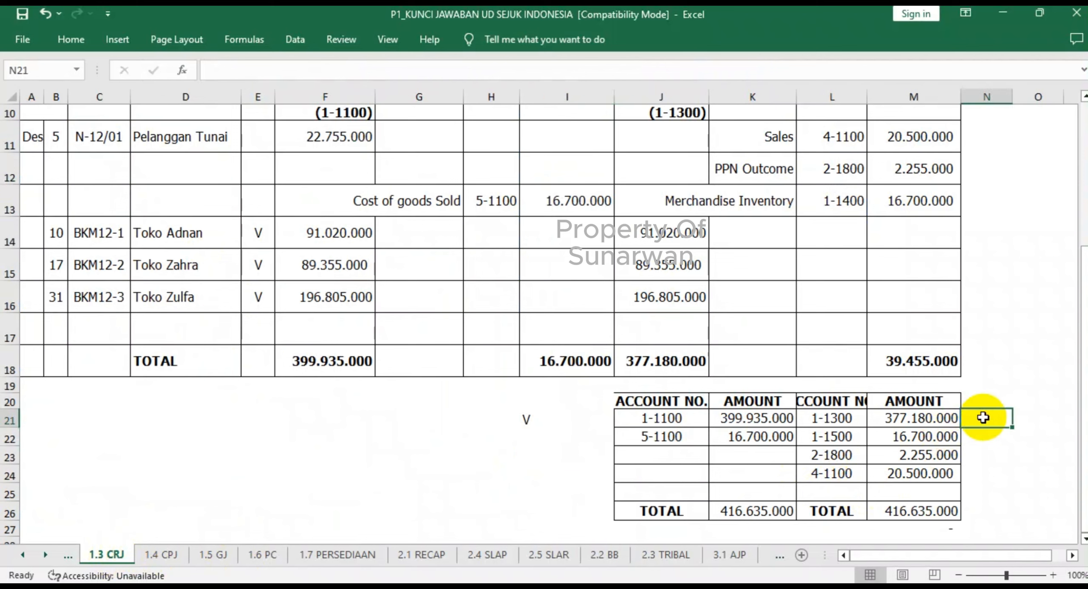
type("v")
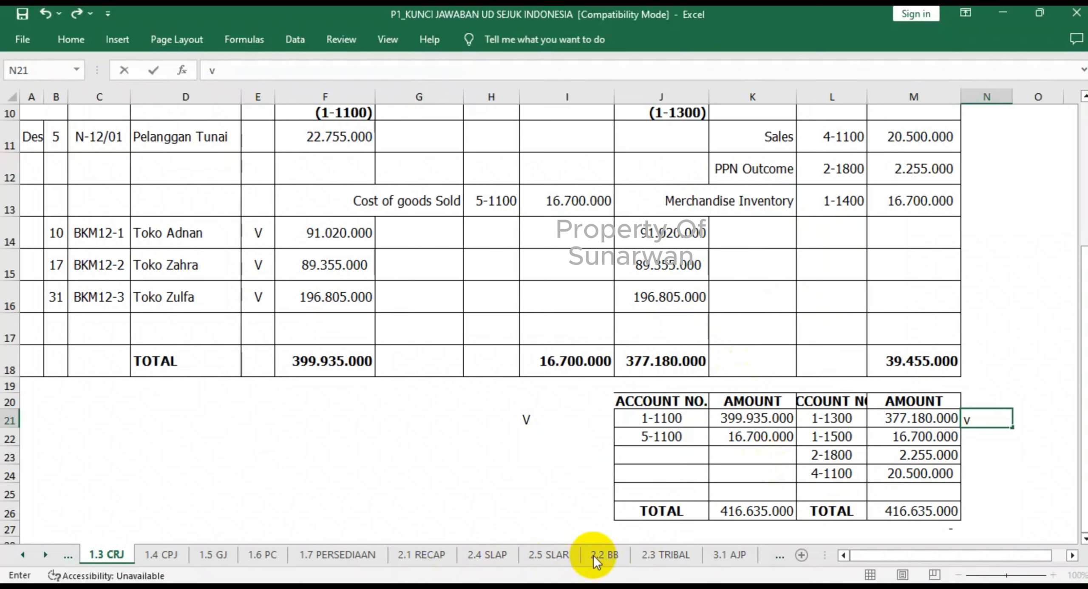
- Check Accounts Receivable's SJ entry in 2.2 BB, and mark account 1-1300 in the 1.2 SJ recapitulation with v in G15
left_click(616, 555)
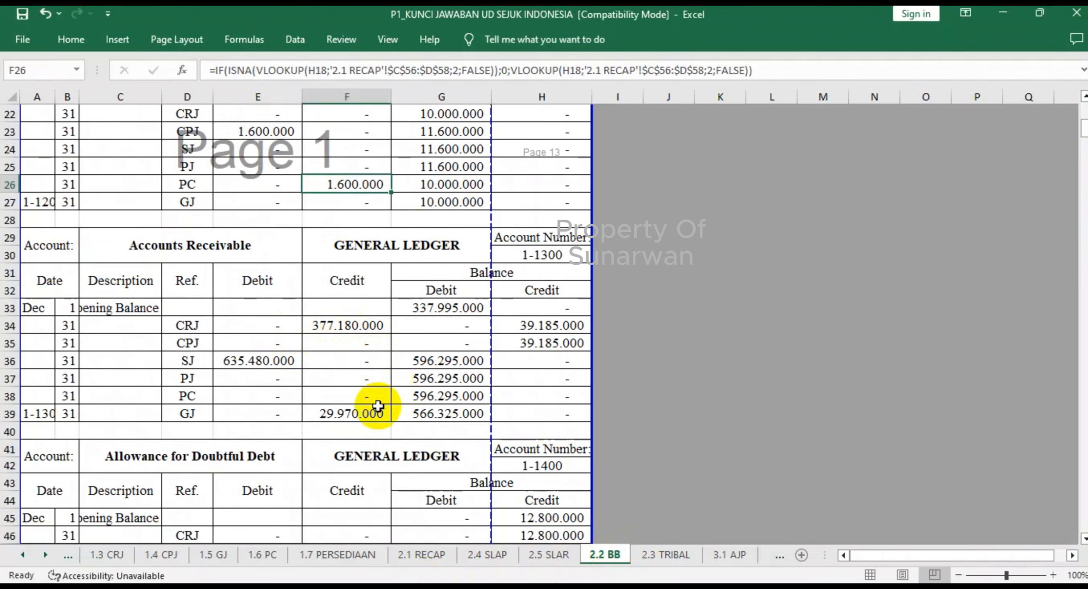
left_click(22, 556)
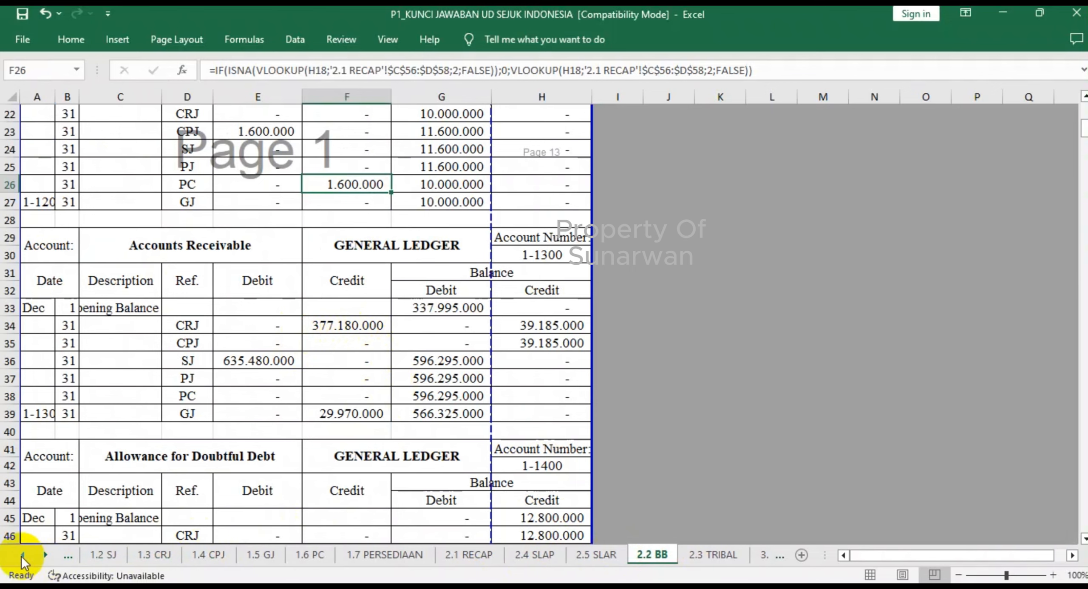
left_click(105, 556)
left_click(491, 442)
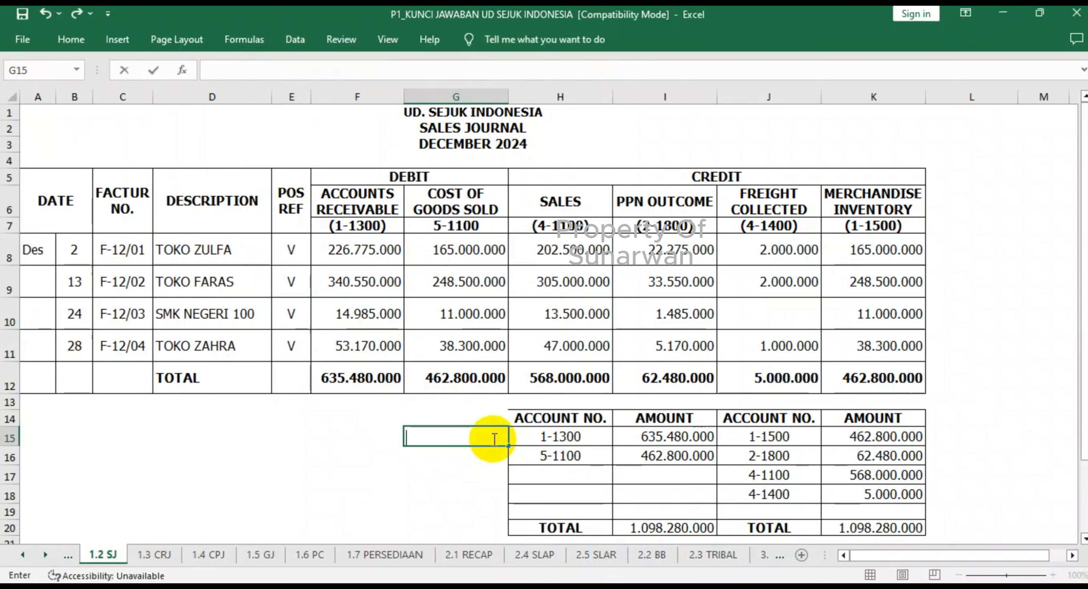
left_click(502, 474)
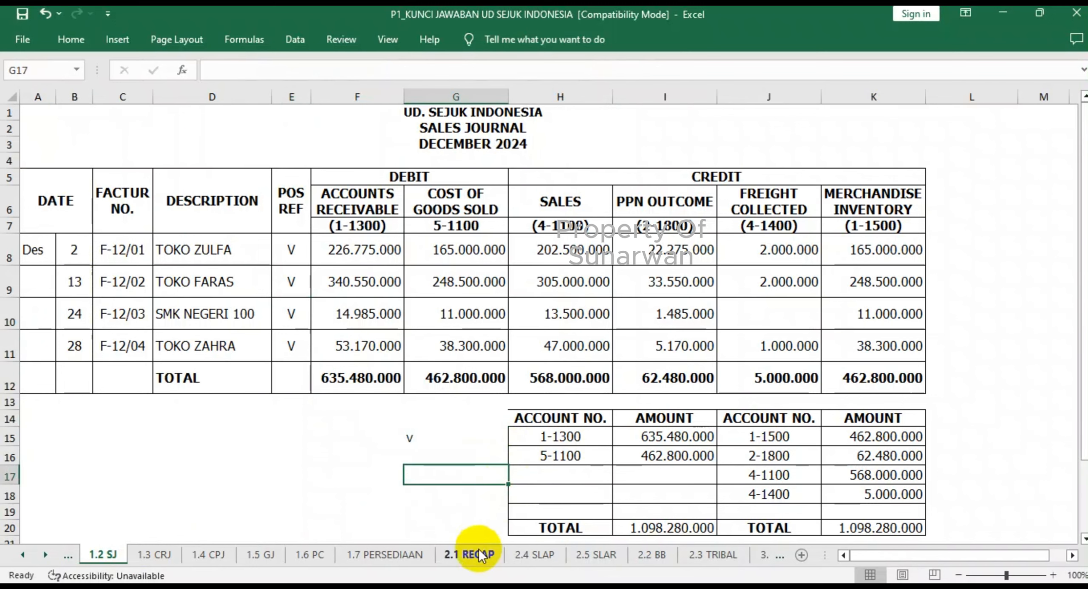
- Inspect Accounts Receivable's SJ debit and GJ credit in 2.2 BB, and mark account 1-1300 in the 1.5 GJ recapitulation with v in J24
left_click(650, 555)
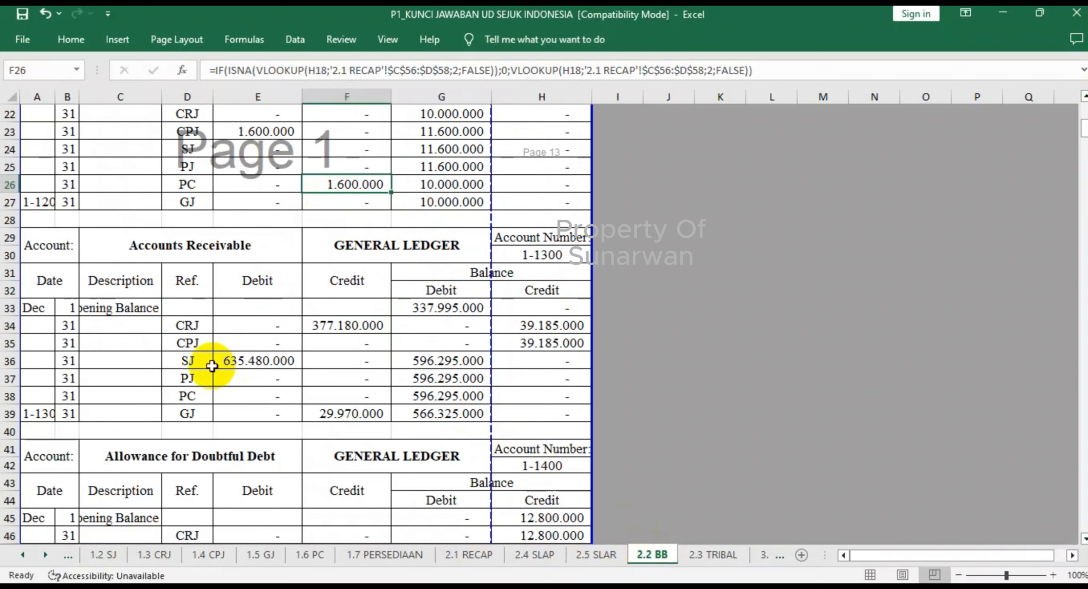
left_click(238, 361)
left_click(330, 413)
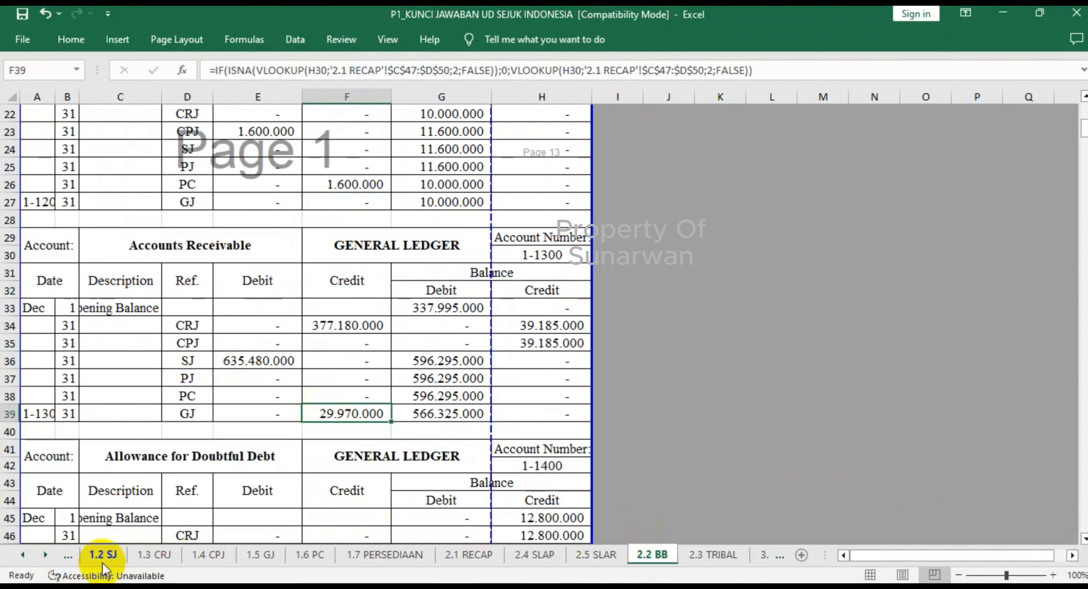
left_click(253, 555)
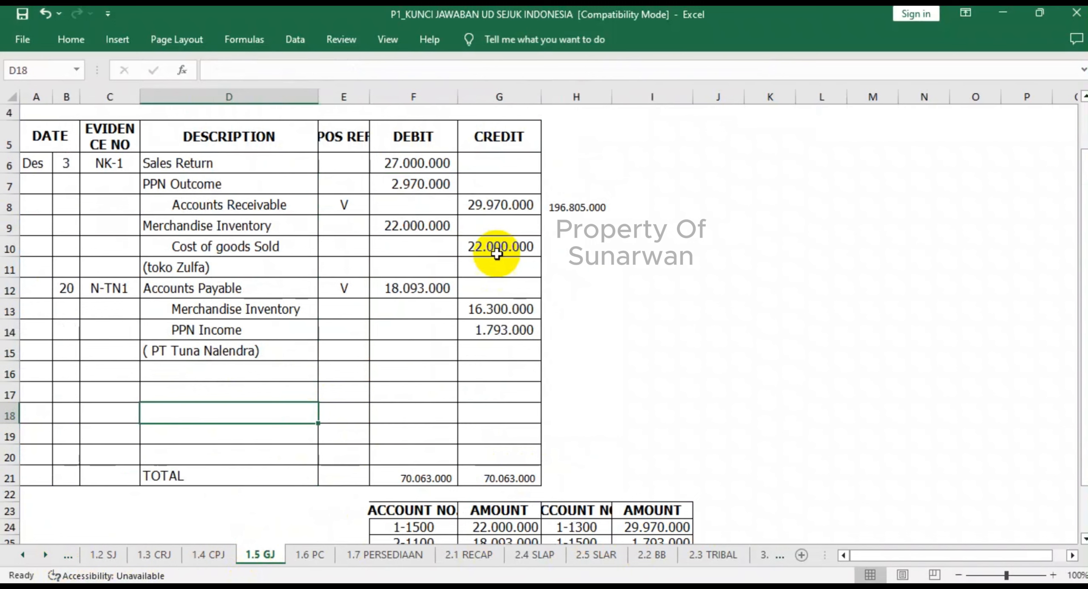
scroll(557, 348, "down", 3)
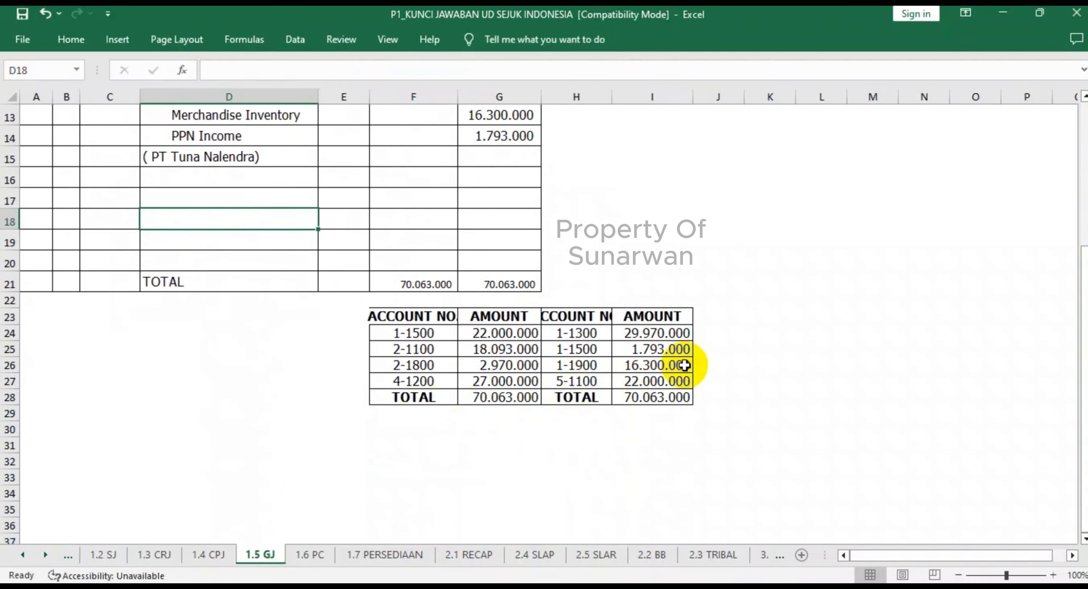
left_click(704, 334)
type("v")
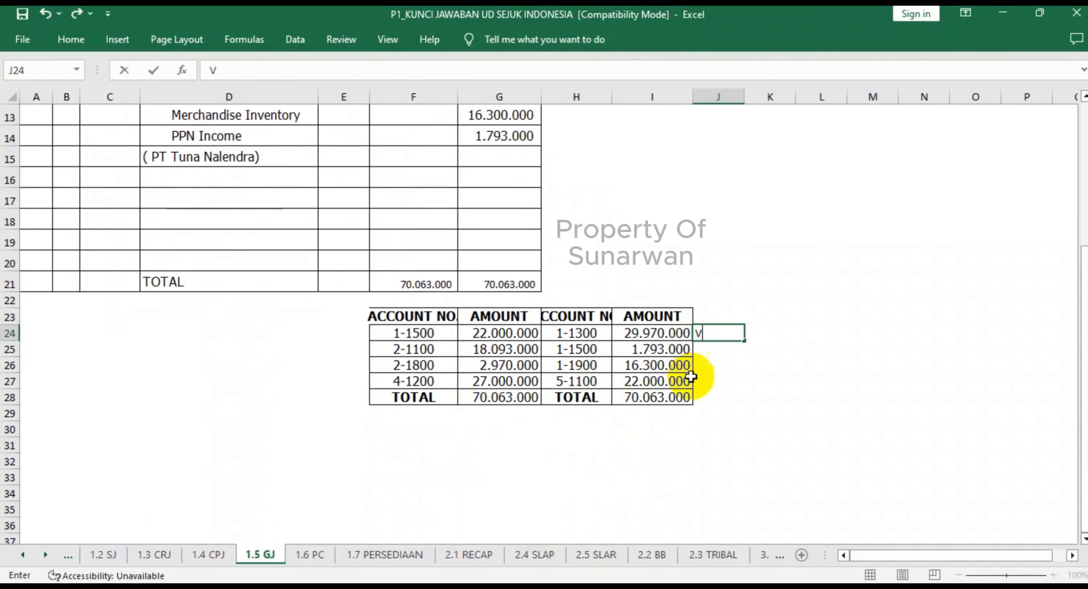
left_click(682, 381)
- Return to 2.2 BB and examine the Allowance for Doubtful Debt and Merchandise Inventory ledgers
left_click(653, 555)
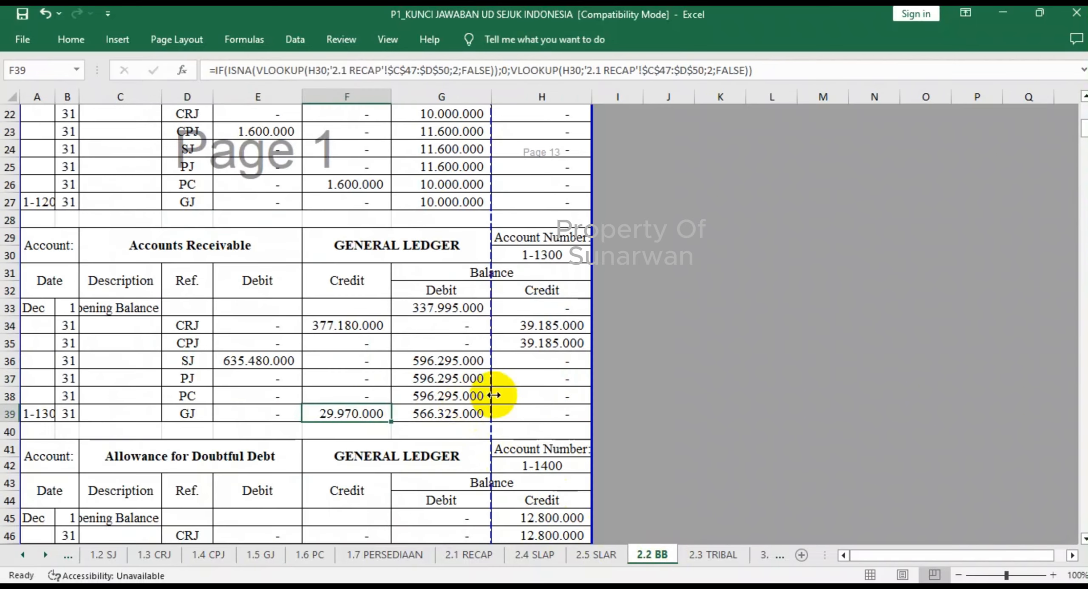
scroll(495, 394, "down", 6)
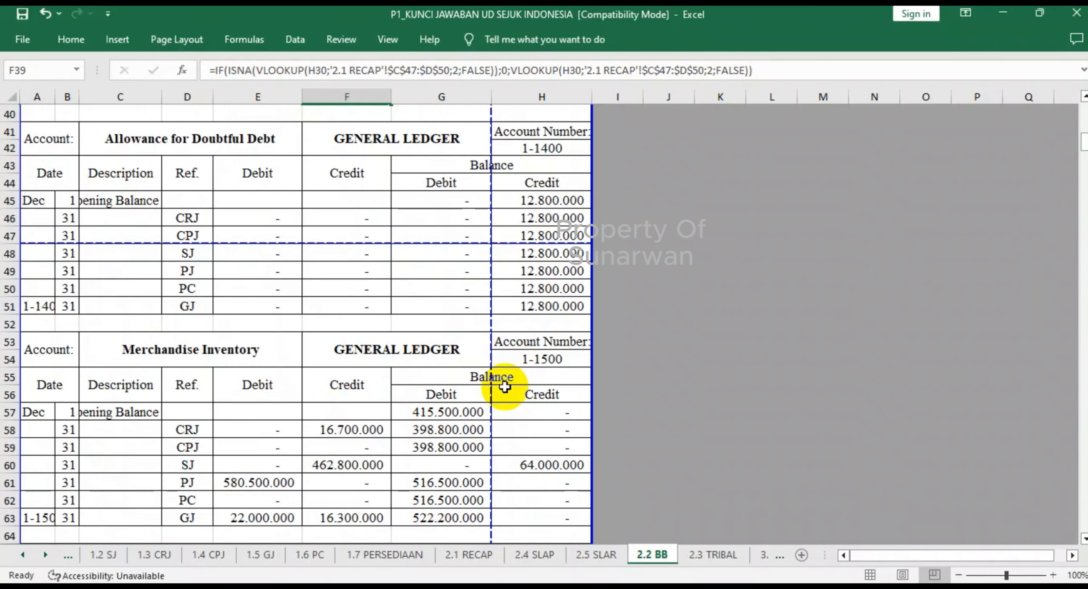
scroll(505, 386, "down", 3)
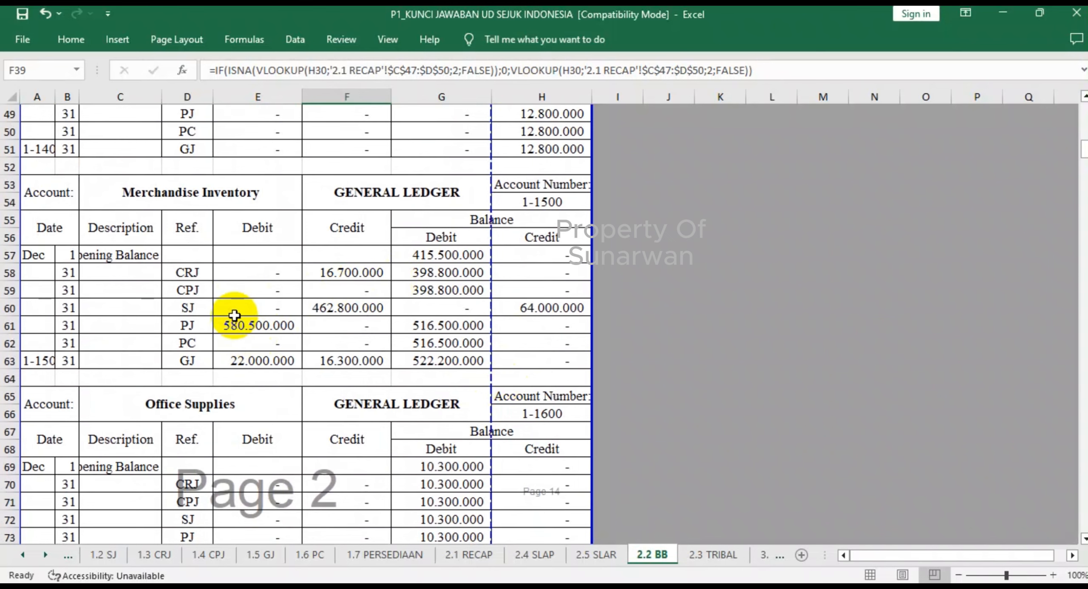
- Mark account 1-1500 in the 1.3 CRJ recapitulation with V in N22
left_click(153, 555)
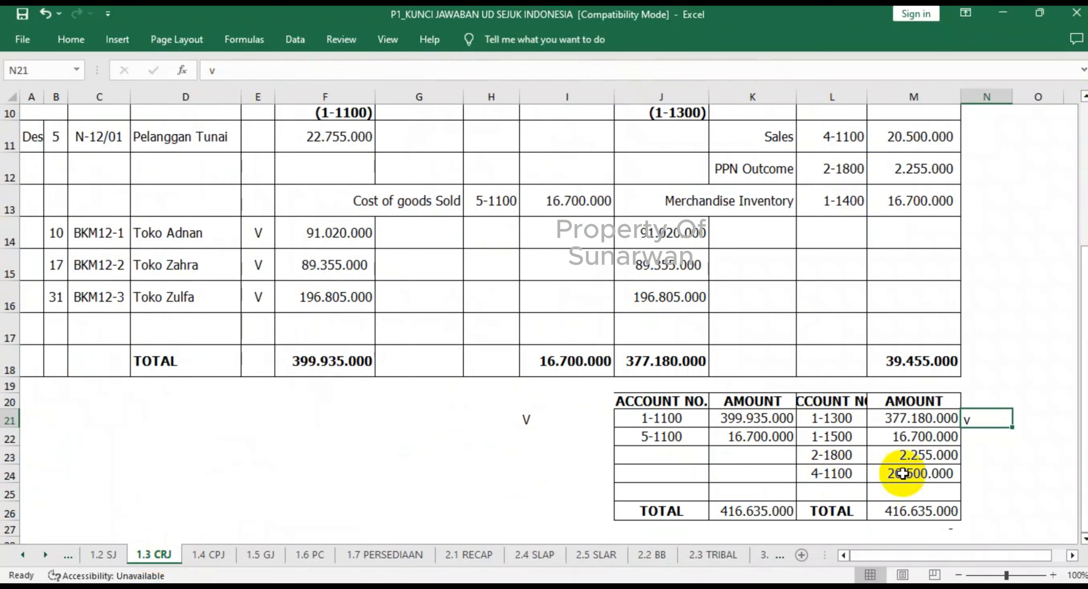
left_click(984, 438)
type("V")
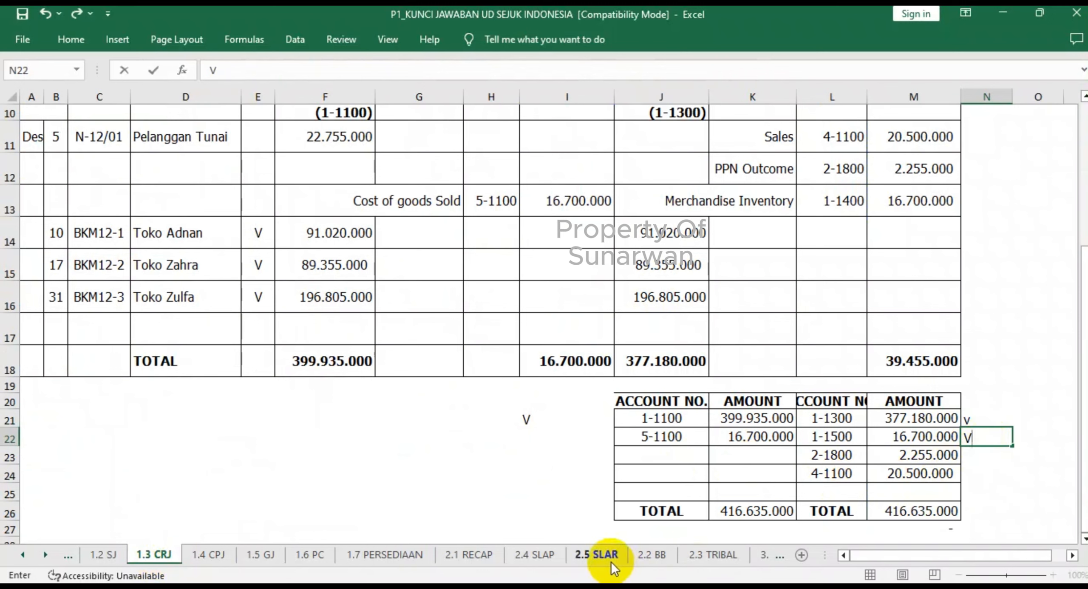
- Check Merchandise Inventory's SJ credit in 2.2 BB, and mark account 1-1500 in the 1.2 SJ recapitulation with V in L15
left_click(651, 555)
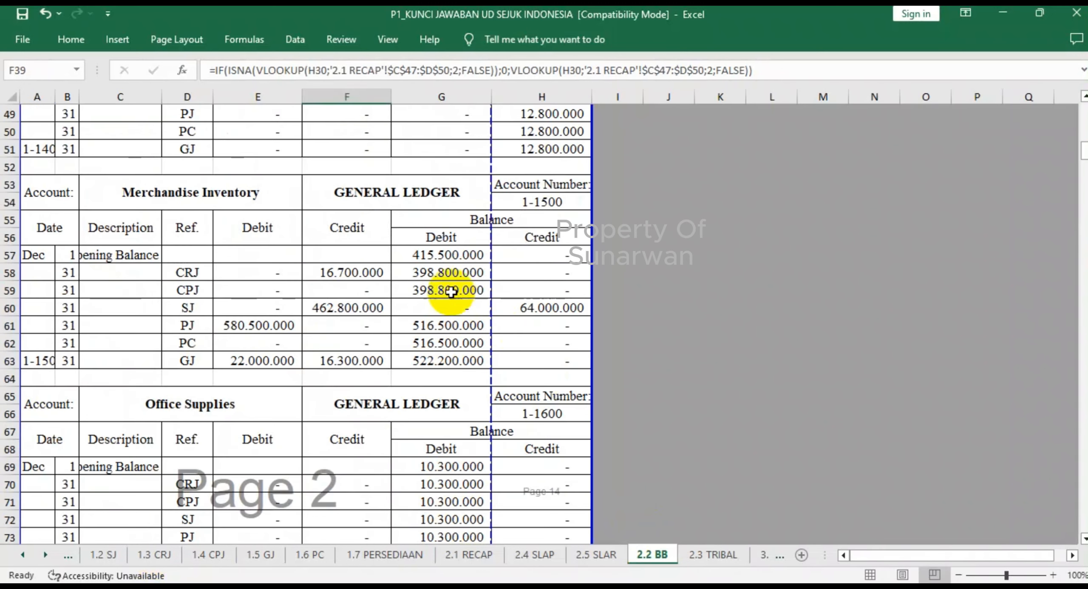
left_click(344, 305)
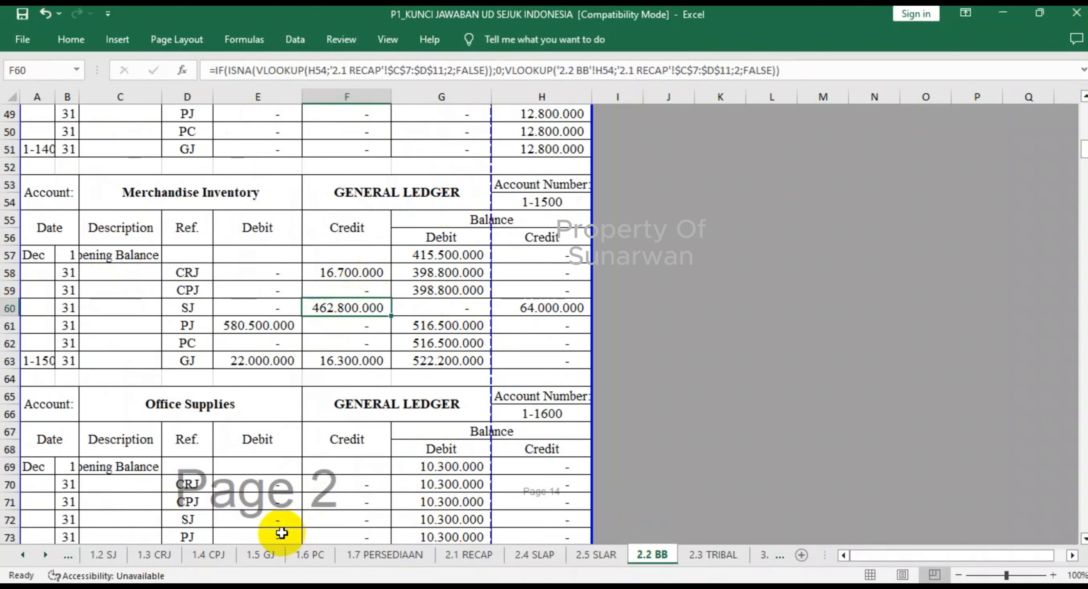
left_click(98, 559)
scroll(841, 462, "down", 1)
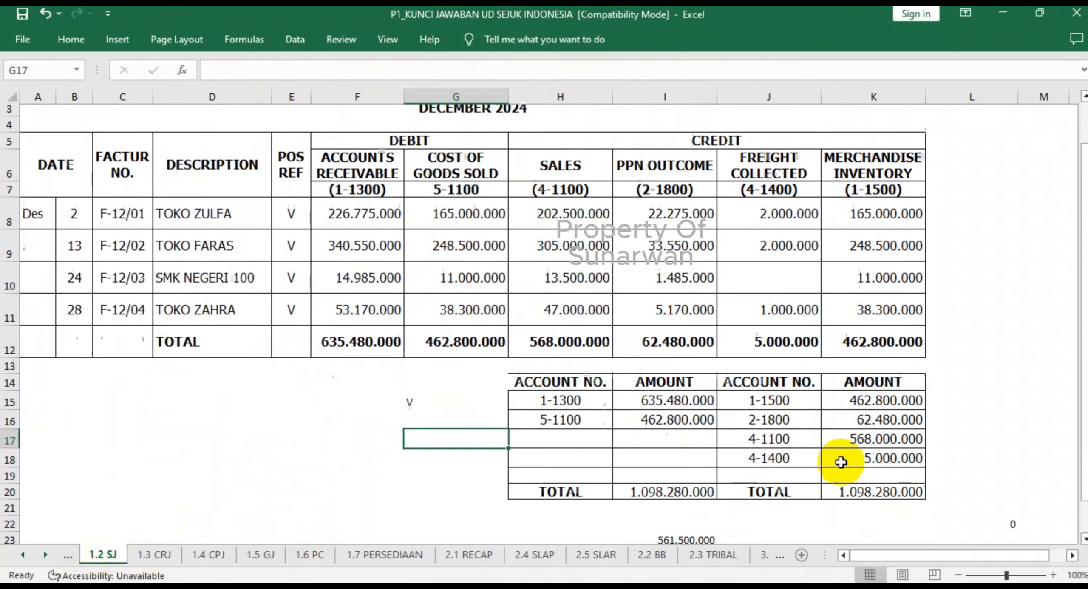
left_click(941, 384)
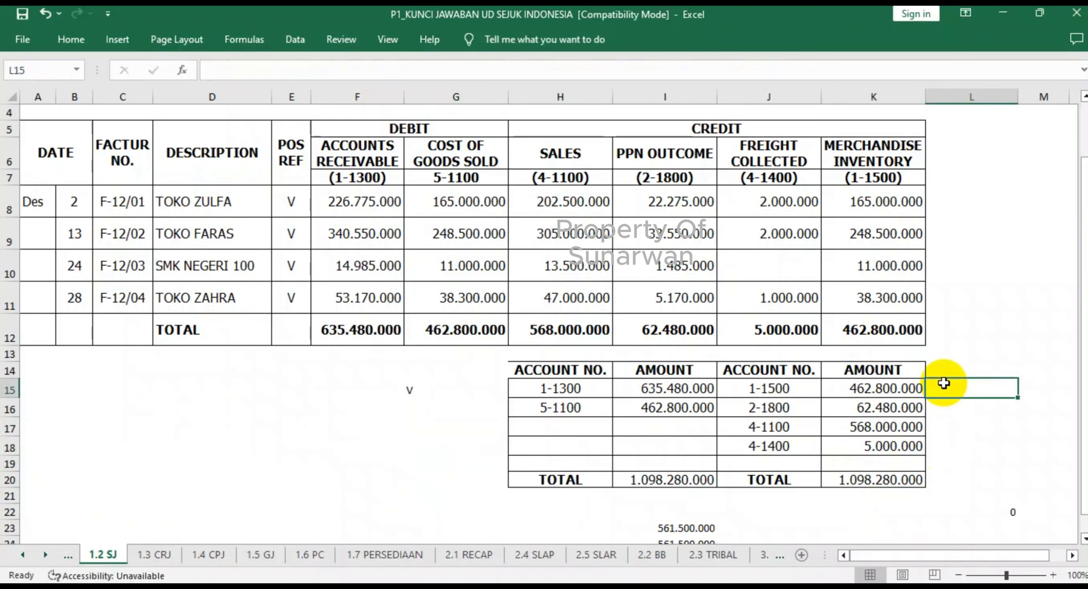
type("V")
left_click(936, 469)
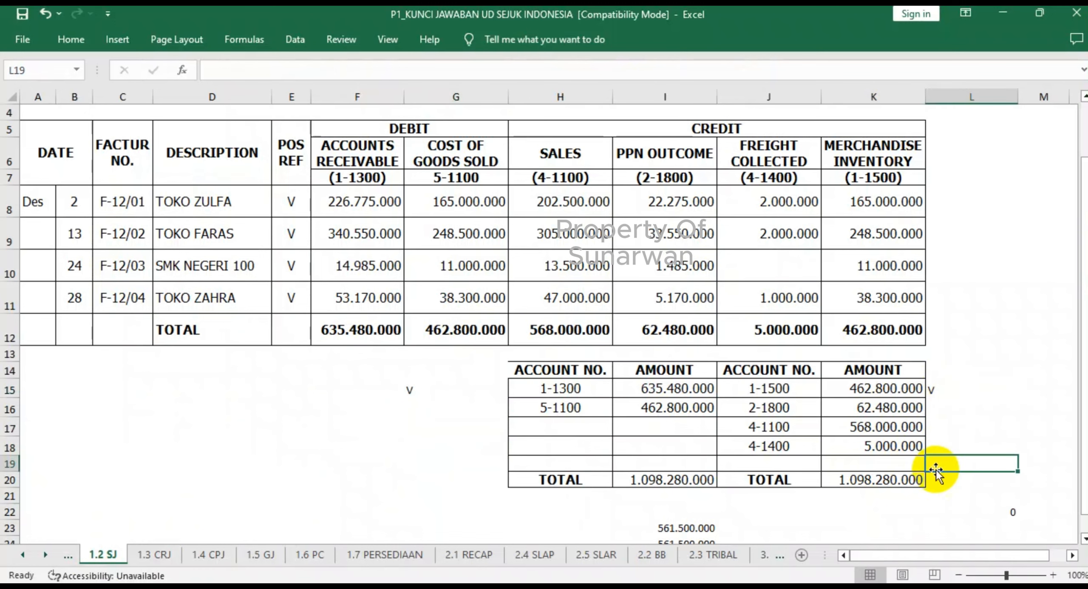
- Check Merchandise Inventory's PJ row in 2.2 BB, and mark account 1-1500 in the 1.1 PJ recapitulation with V in E15
left_click(652, 554)
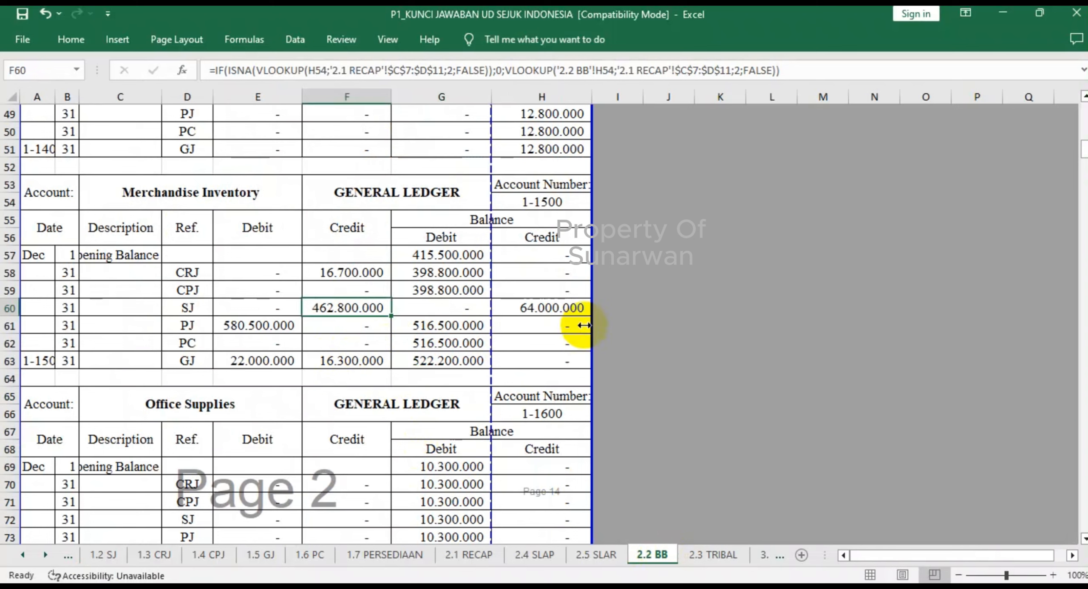
left_click(611, 326)
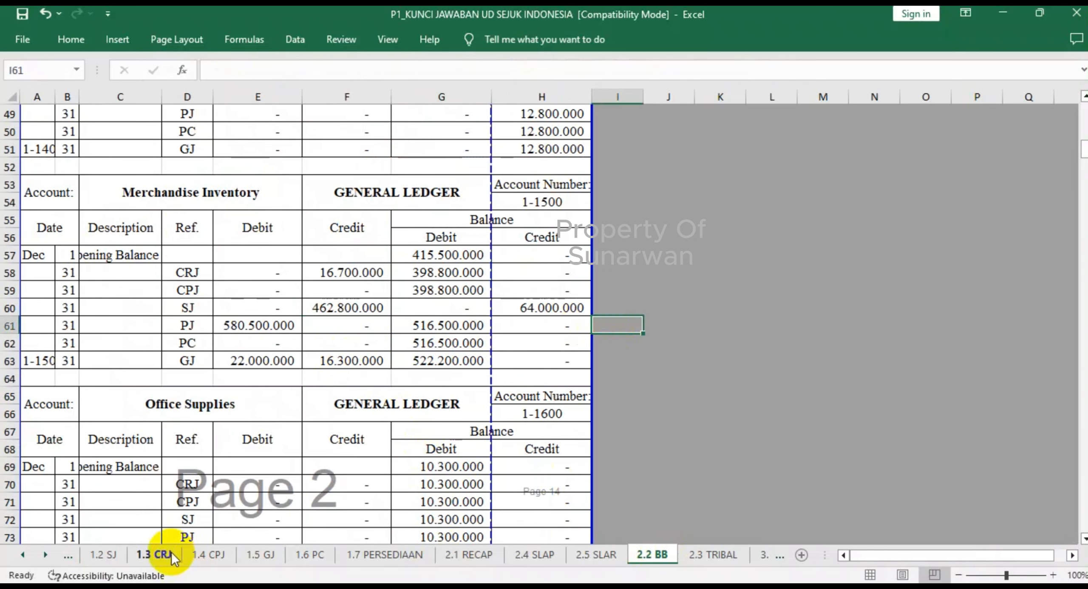
left_click(22, 556)
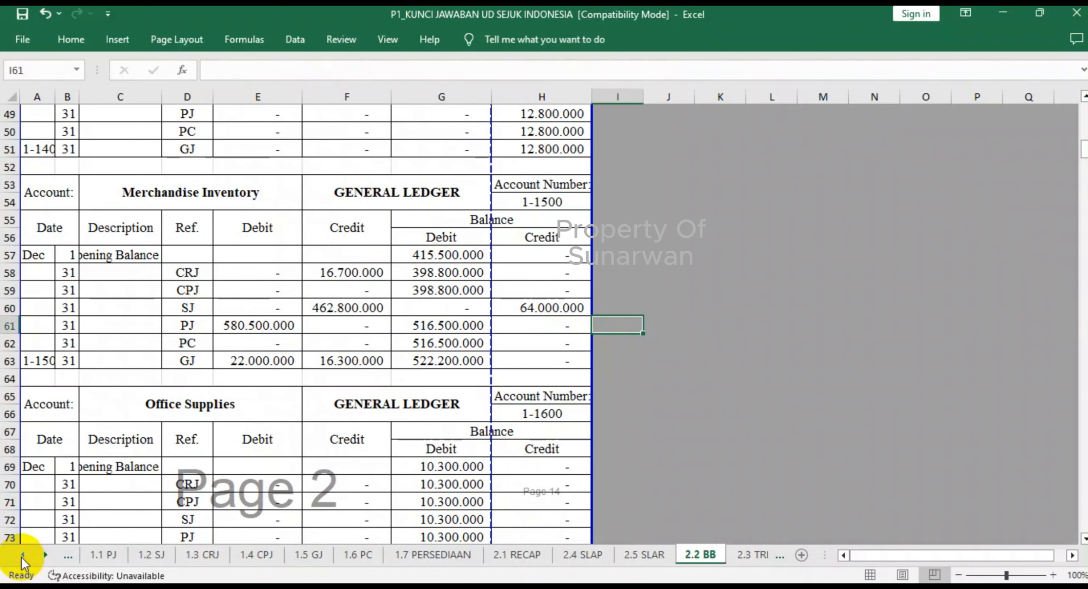
left_click(103, 555)
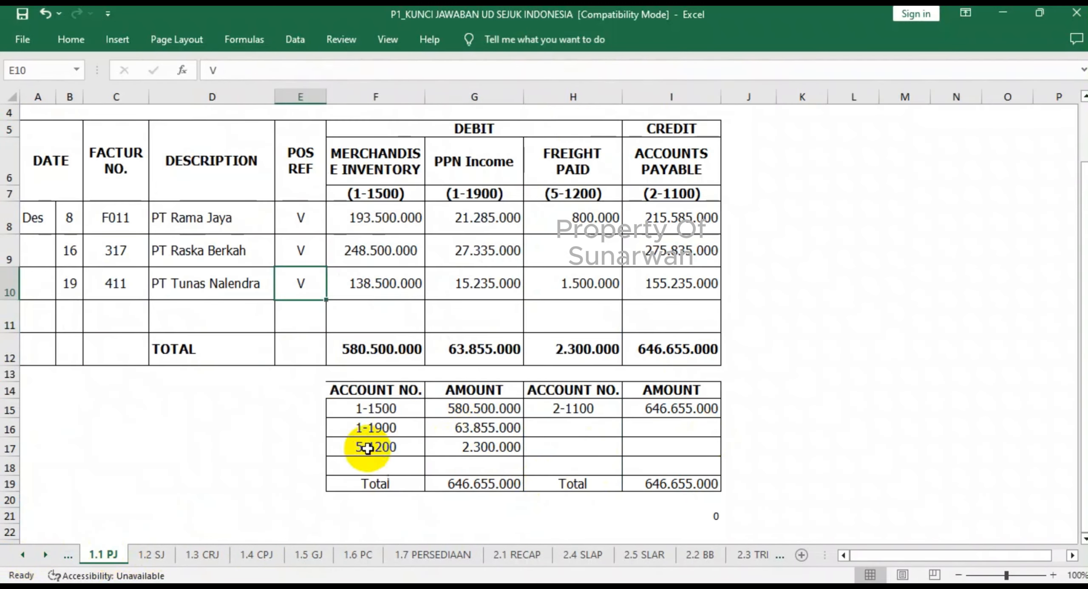
left_click(294, 412)
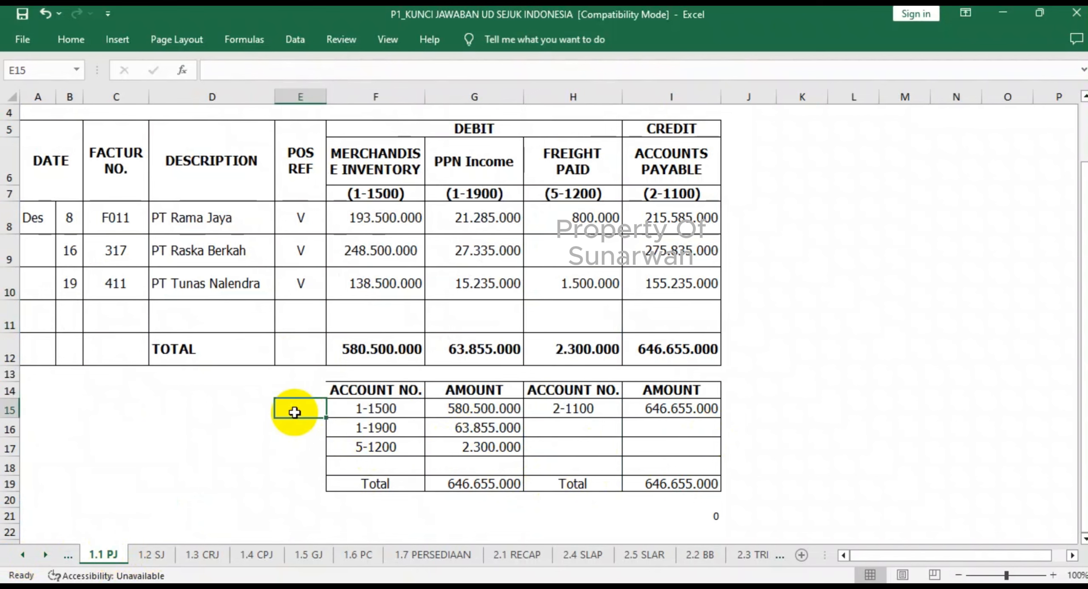
type("V")
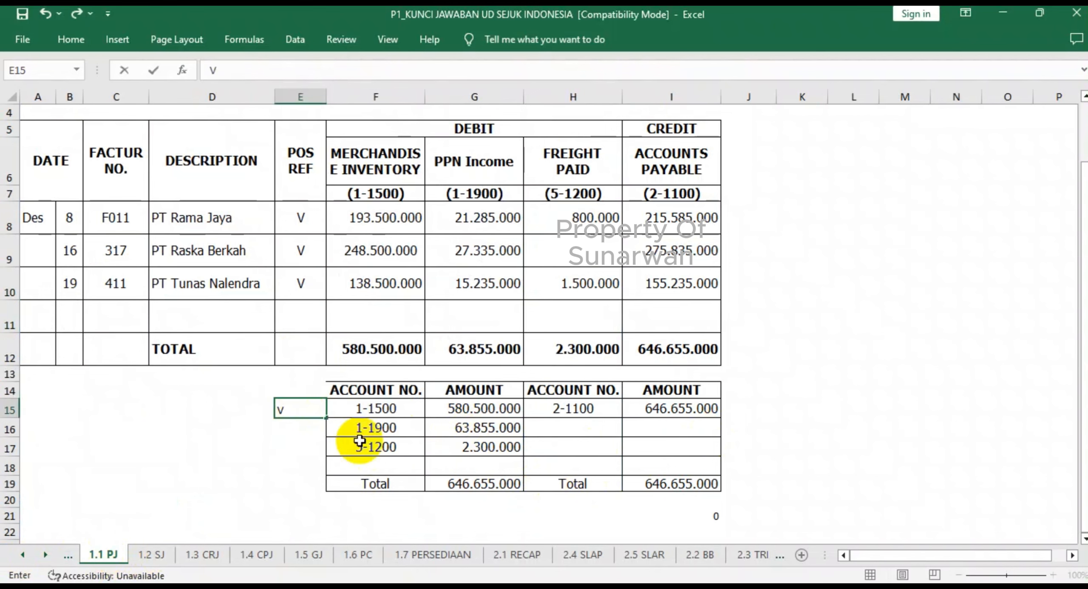
- Mark account 1-1500 in the 1.5 GJ recapitulation with V in E24 and J25, and recheck Merchandise Inventory's GJ credit in 2.2 BB
left_click(697, 554)
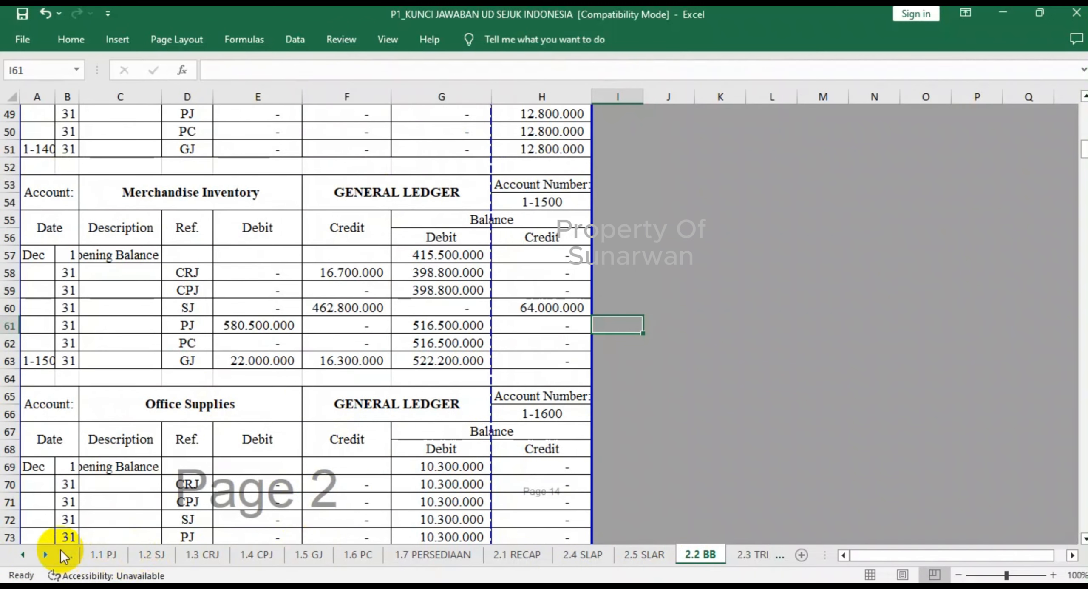
left_click(309, 555)
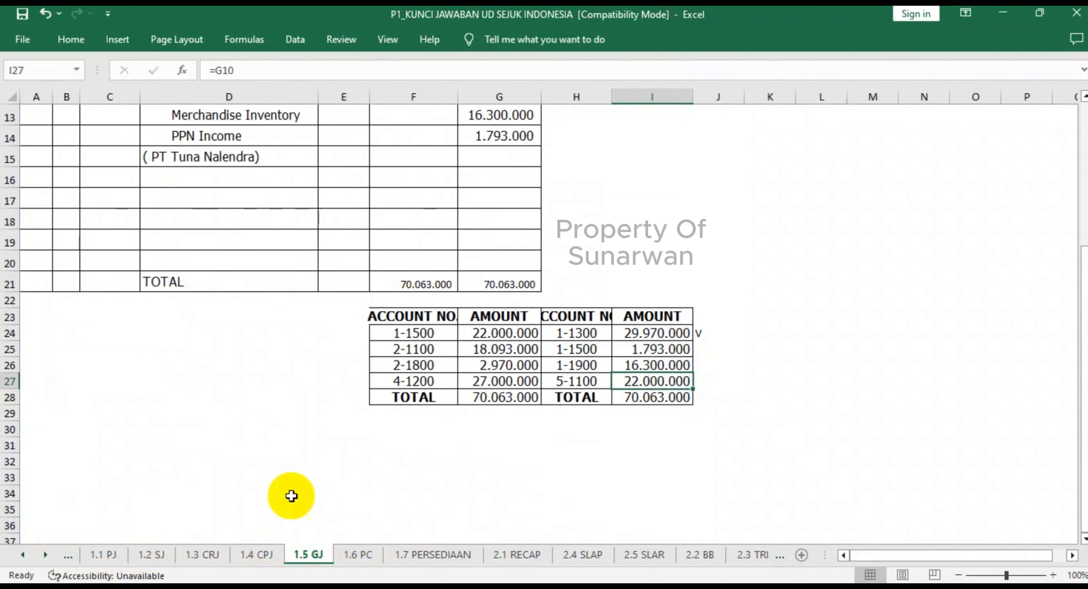
scroll(291, 496, "up", 4)
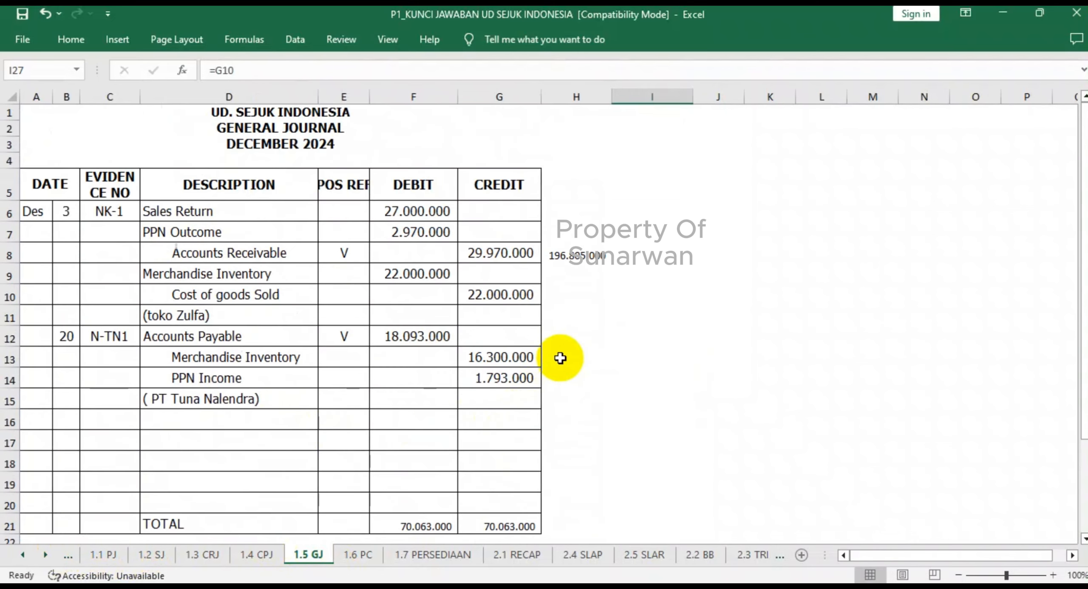
scroll(562, 358, "down", 3)
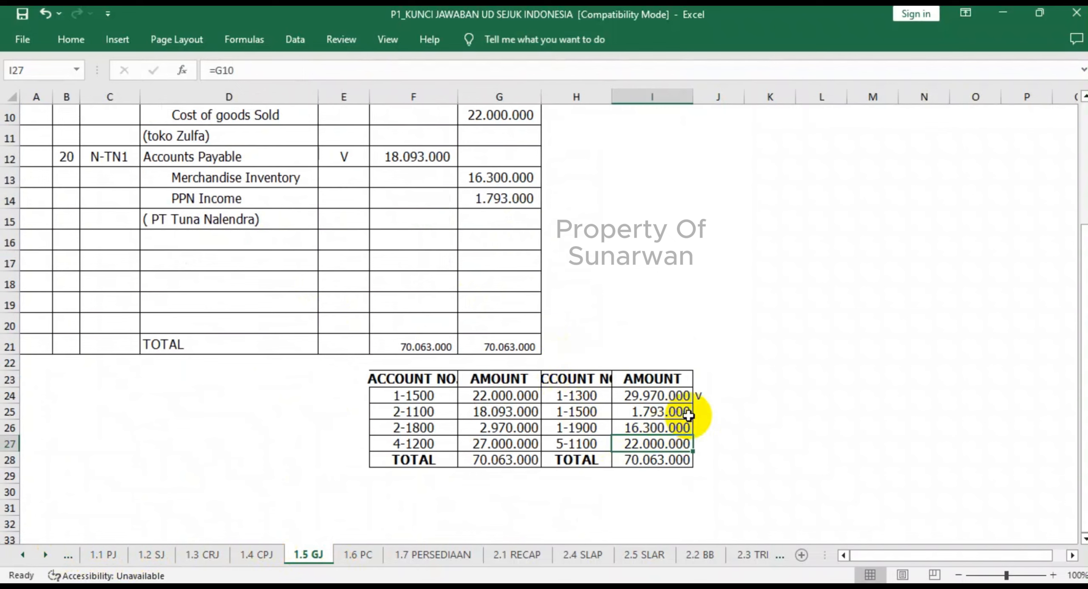
left_click(709, 411)
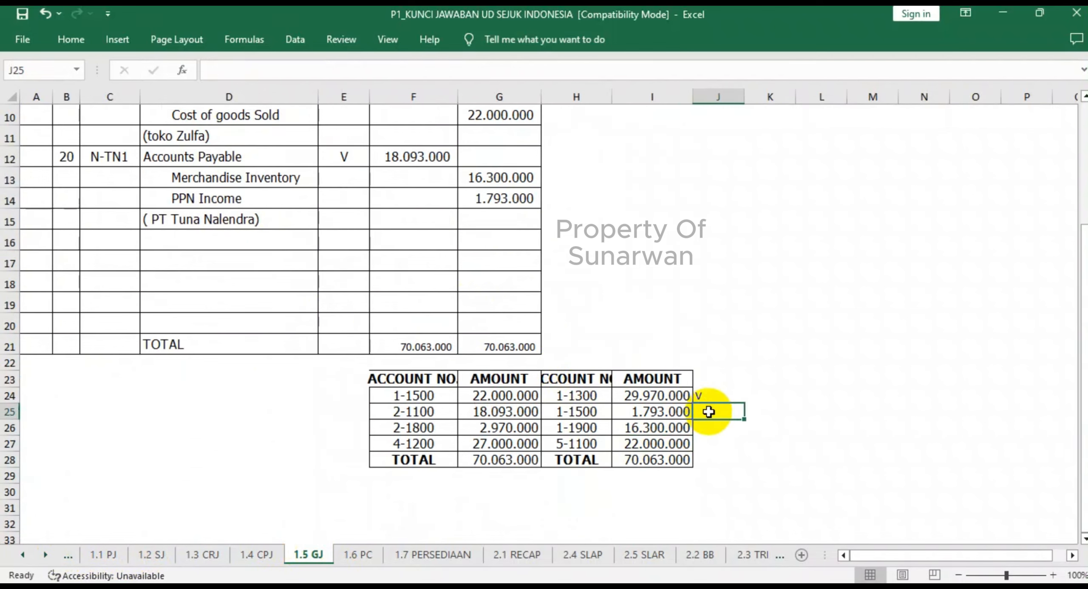
left_click(358, 396)
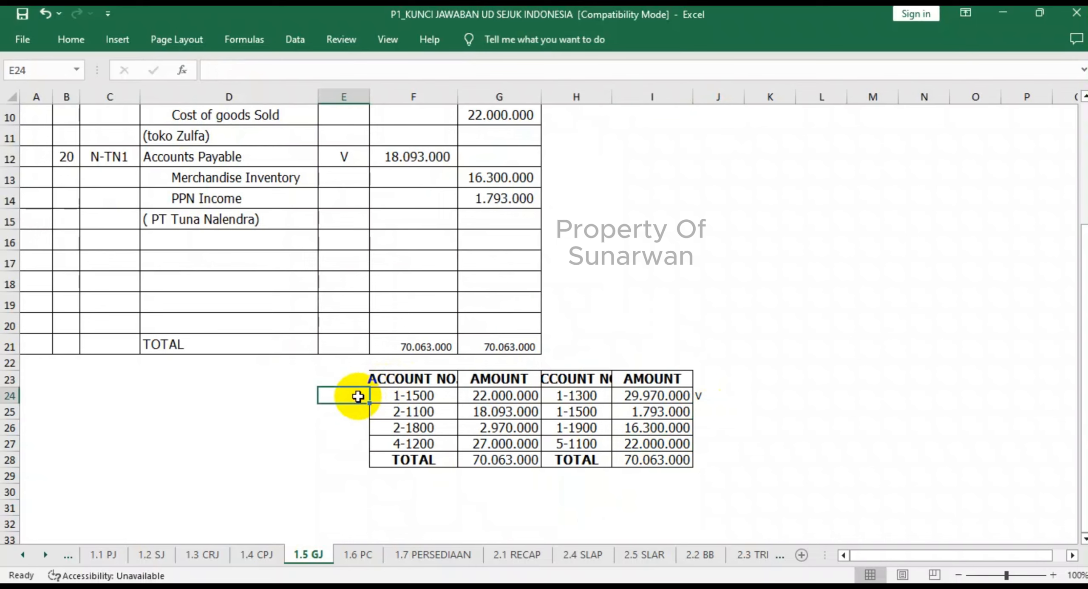
type("V")
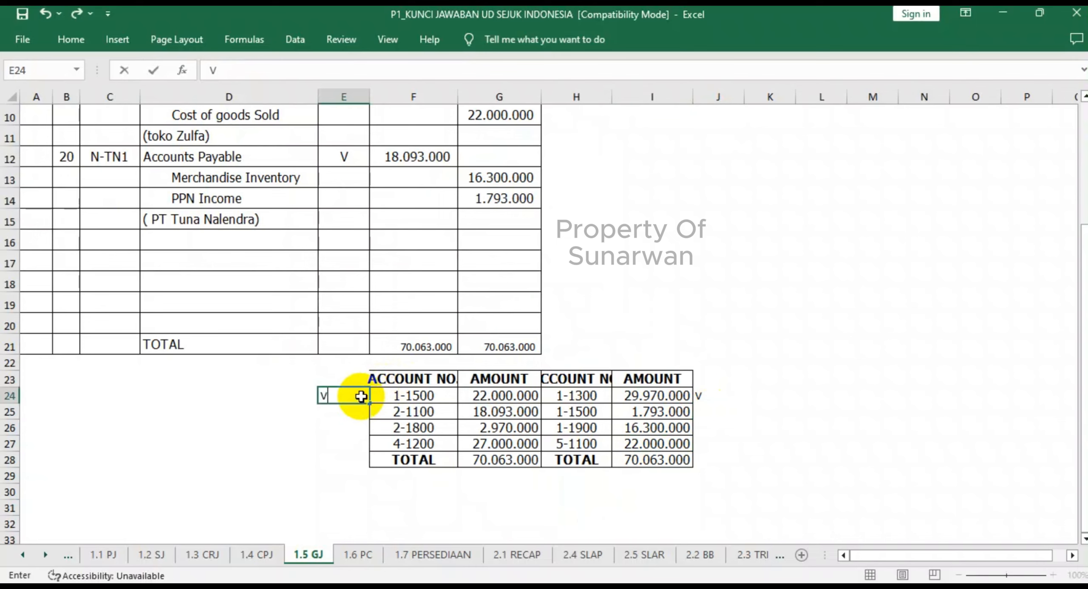
left_click(709, 414)
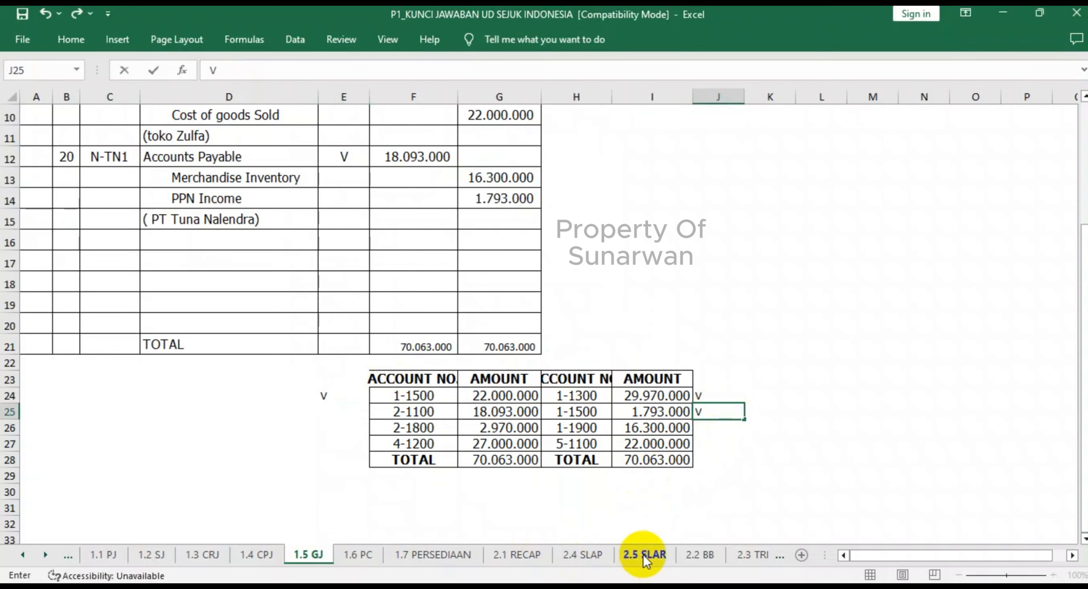
left_click(700, 555)
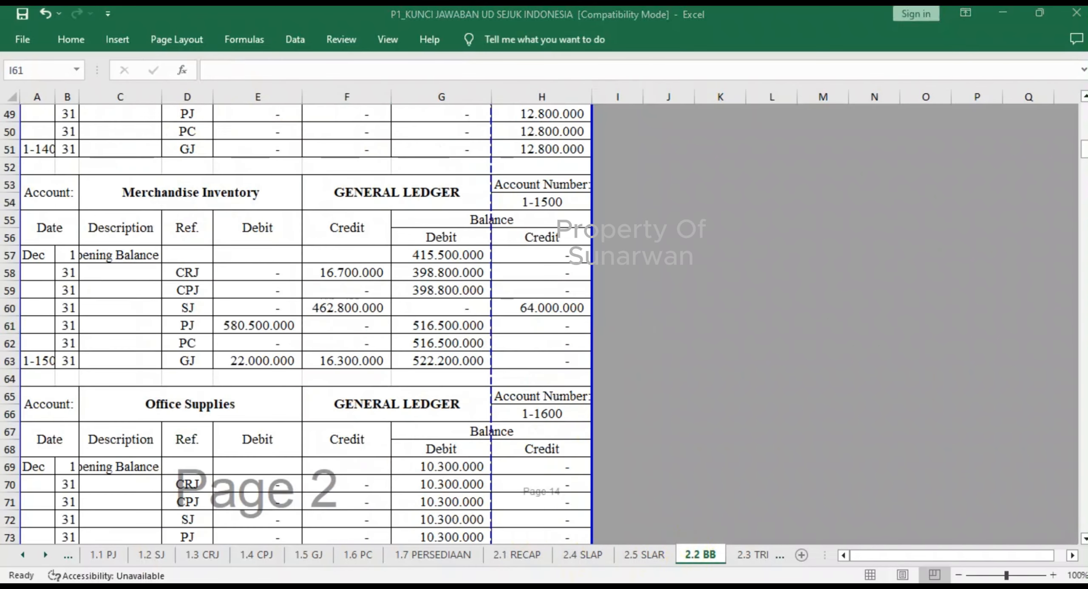
left_click(353, 363)
- Check the Office Supplies ledger in 2.2 BB, and mark account 1-1600 in the 1.6 PC recapitulation with V in D17
scroll(623, 419, "down", 4)
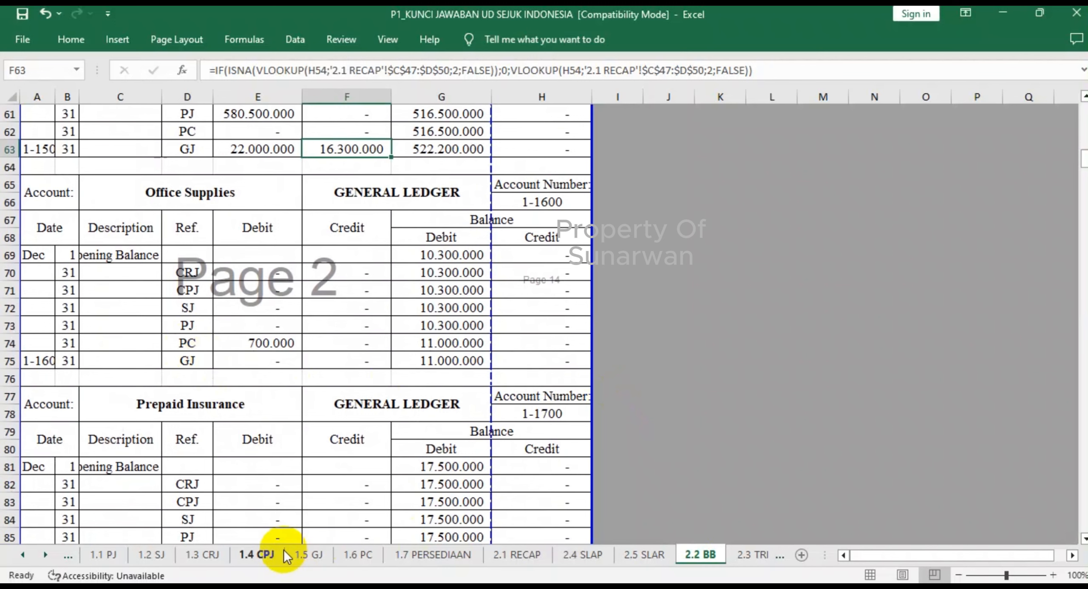
left_click(363, 554)
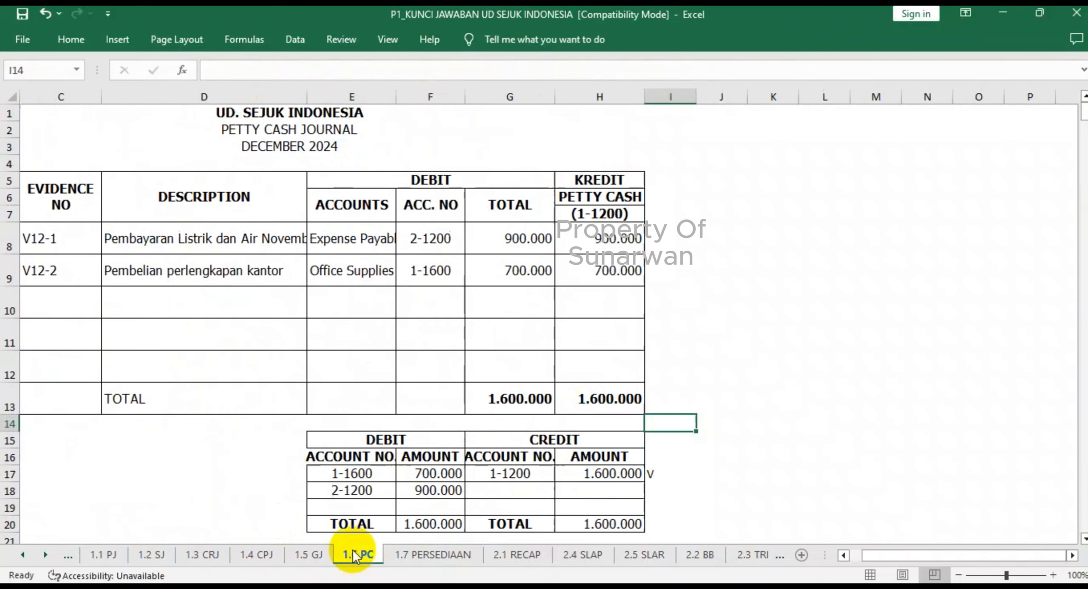
scroll(440, 480, "down", 1)
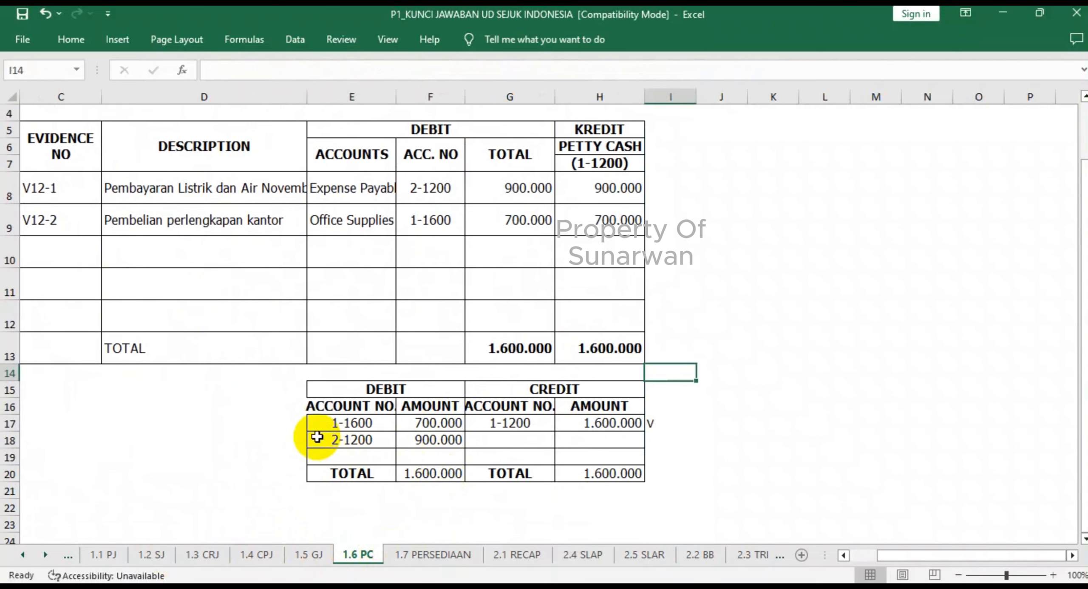
left_click(291, 424)
type("V")
left_click(368, 469)
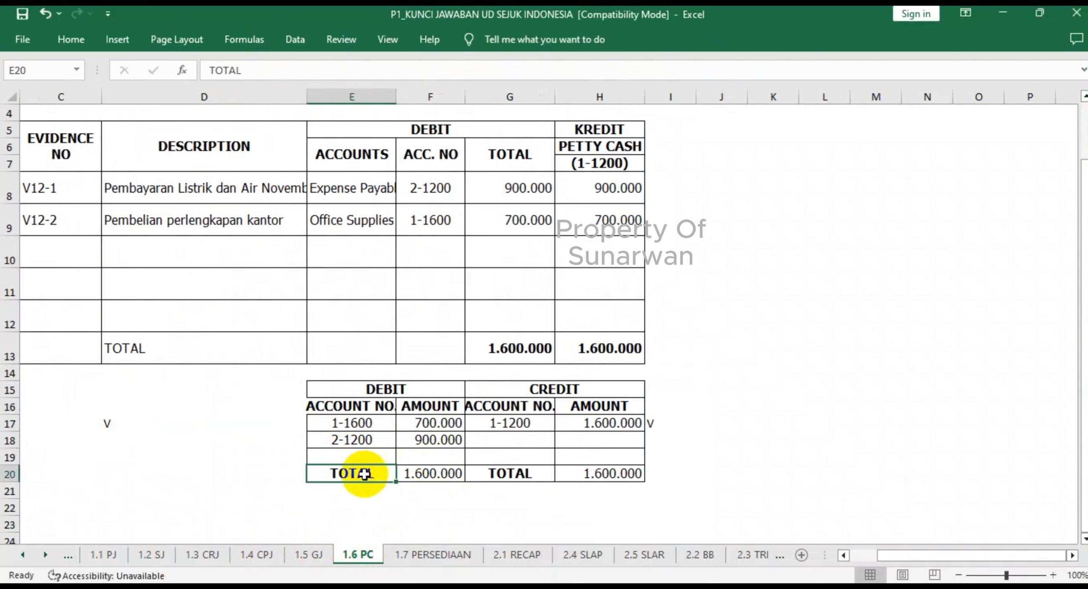
- Review 2.2 BB from Office Supplies to PPN Income's PJ debit, and mark account 1-1900 in the 1.1 PJ recapitulation with V in E16
left_click(711, 556)
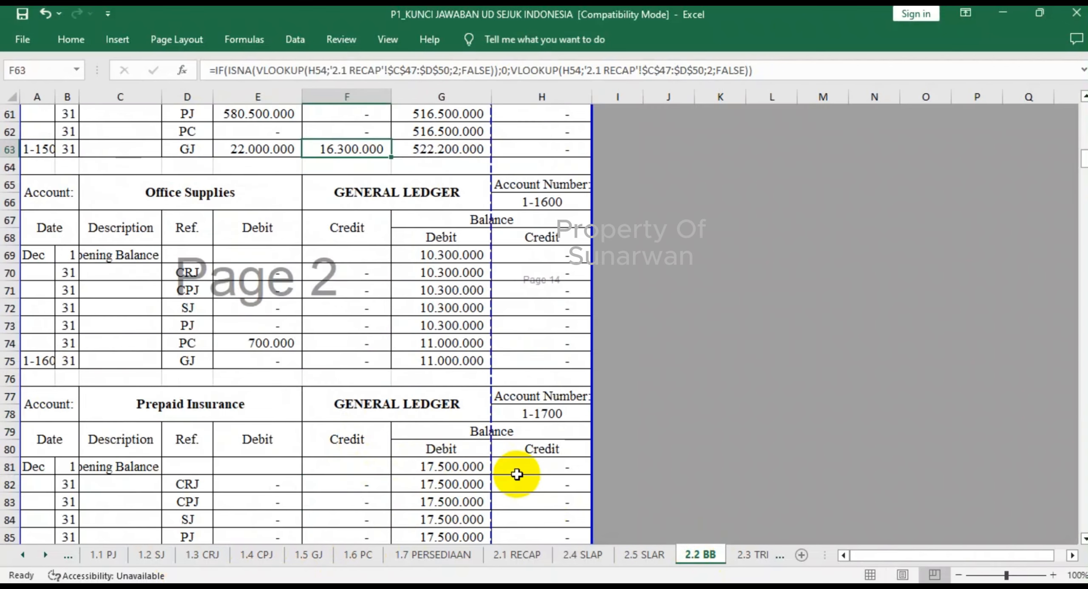
scroll(517, 474, "down", 3)
scroll(517, 474, "up", 2)
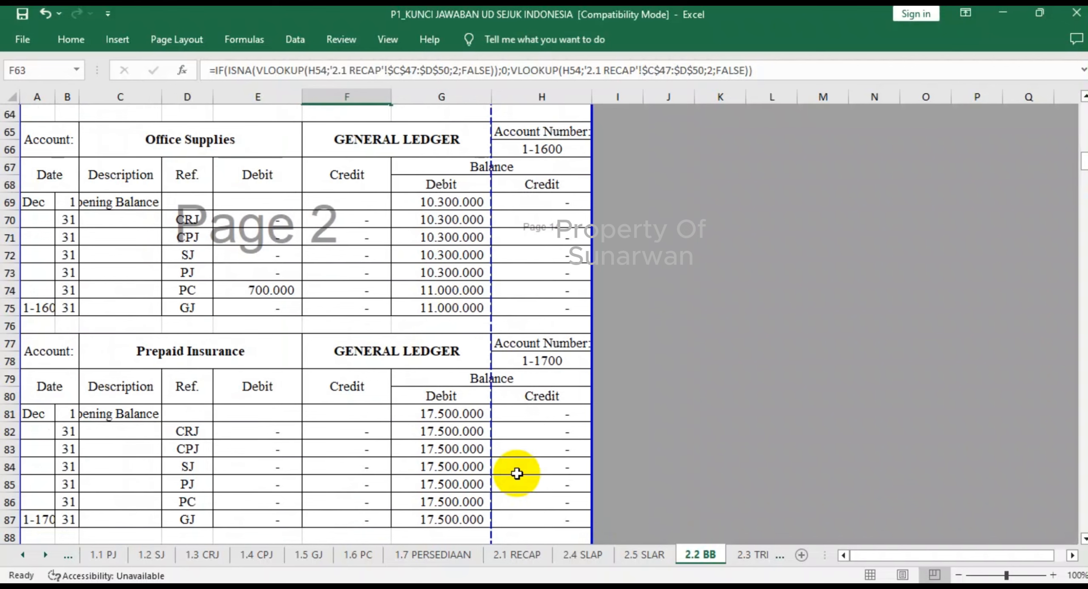
scroll(517, 474, "down", 7)
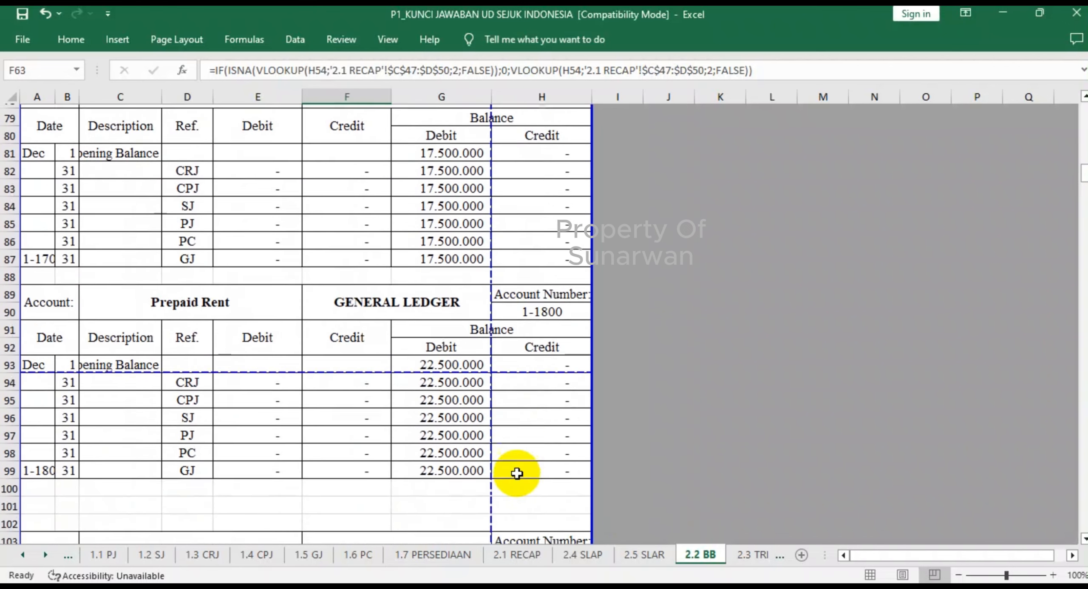
scroll(517, 474, "down", 5)
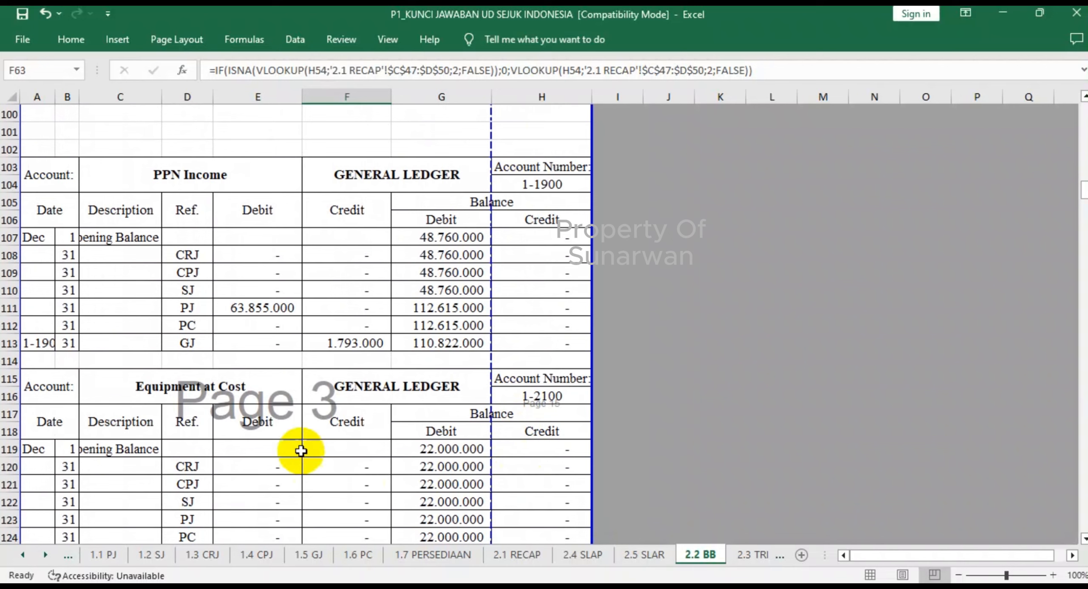
left_click(266, 315)
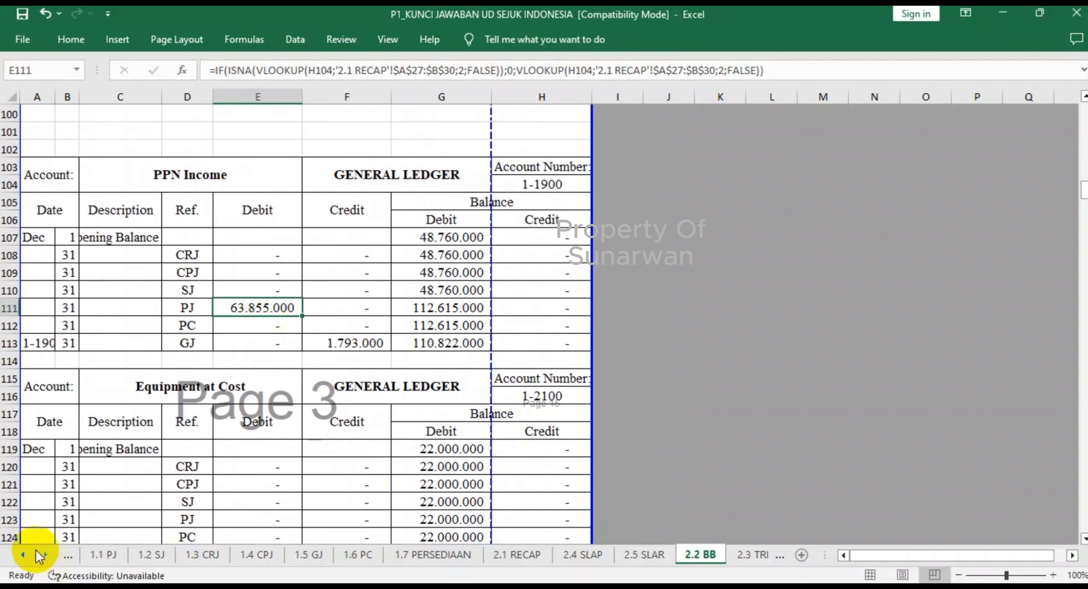
left_click(24, 554)
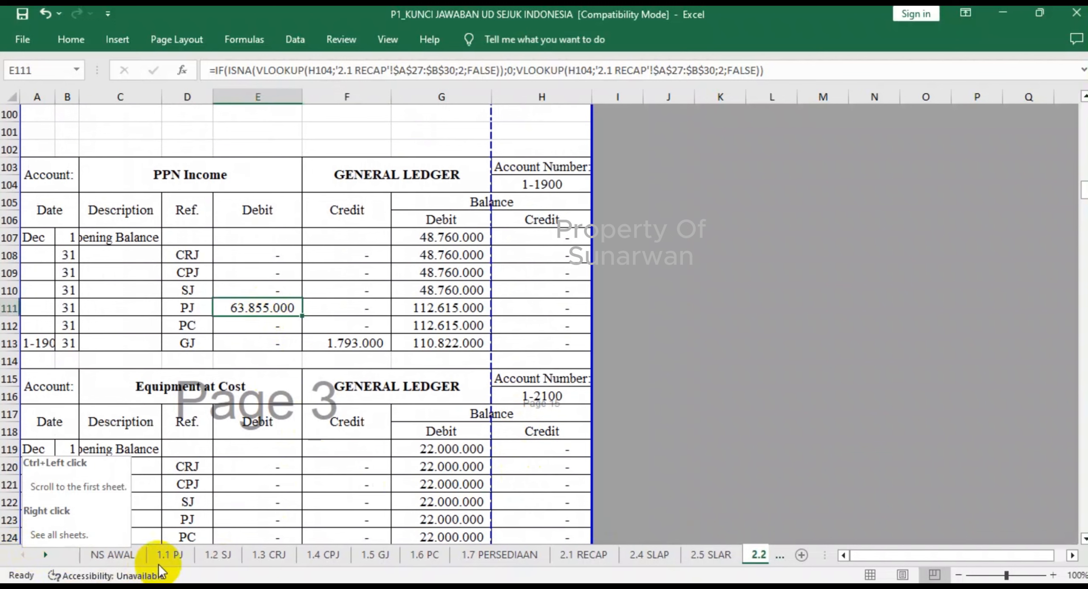
left_click(173, 555)
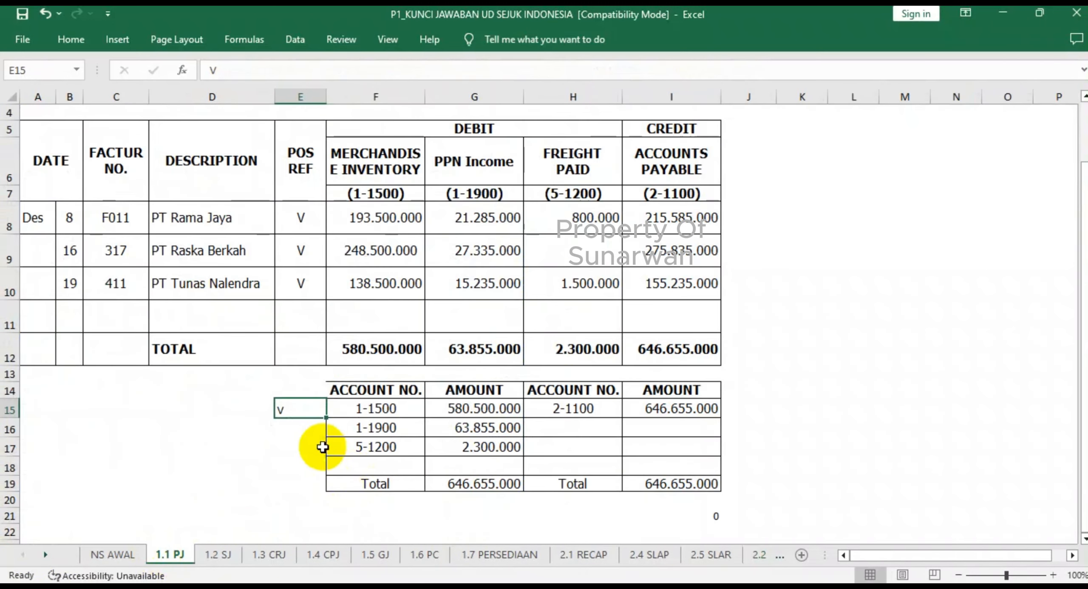
left_click(302, 430)
type("v")
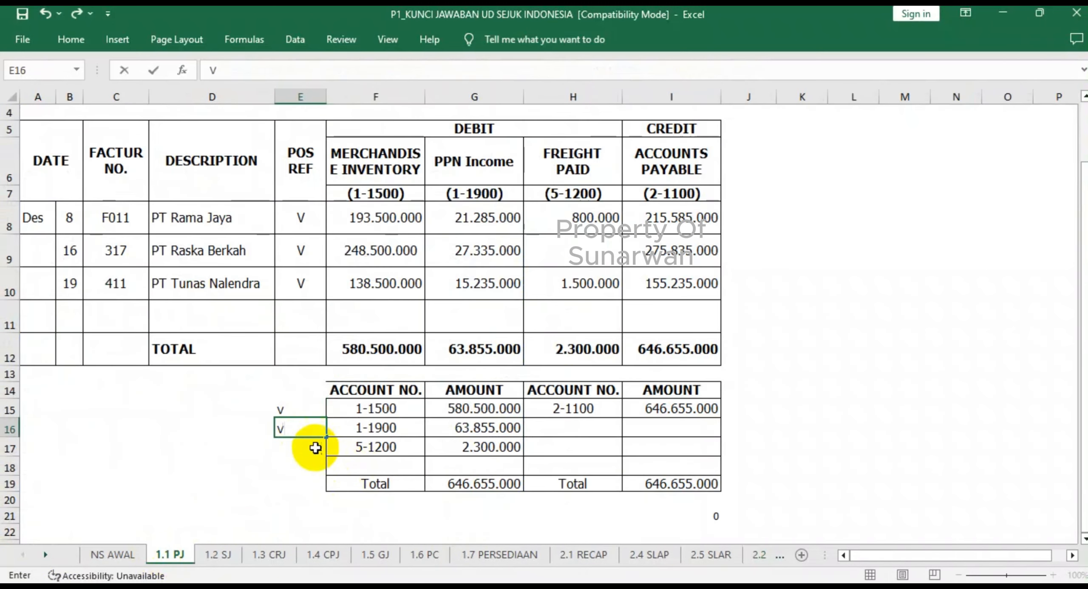
left_click(303, 467)
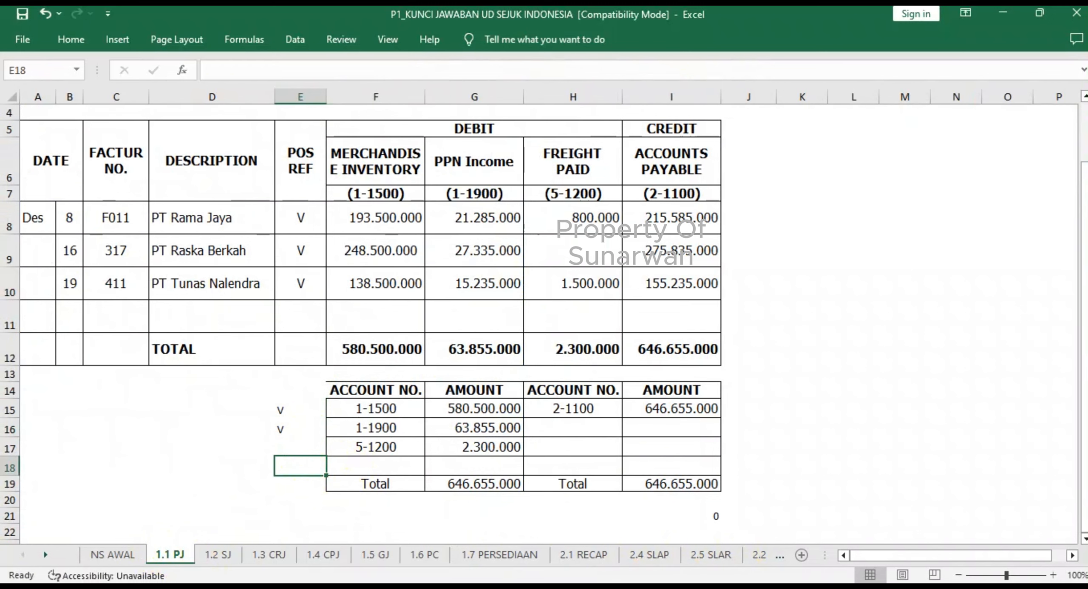
- Check PPN Income's GJ credit in 2.2 BB, and mark account 1-1900 in the 1.5 GJ recapitulation with V in J26
left_click(764, 555)
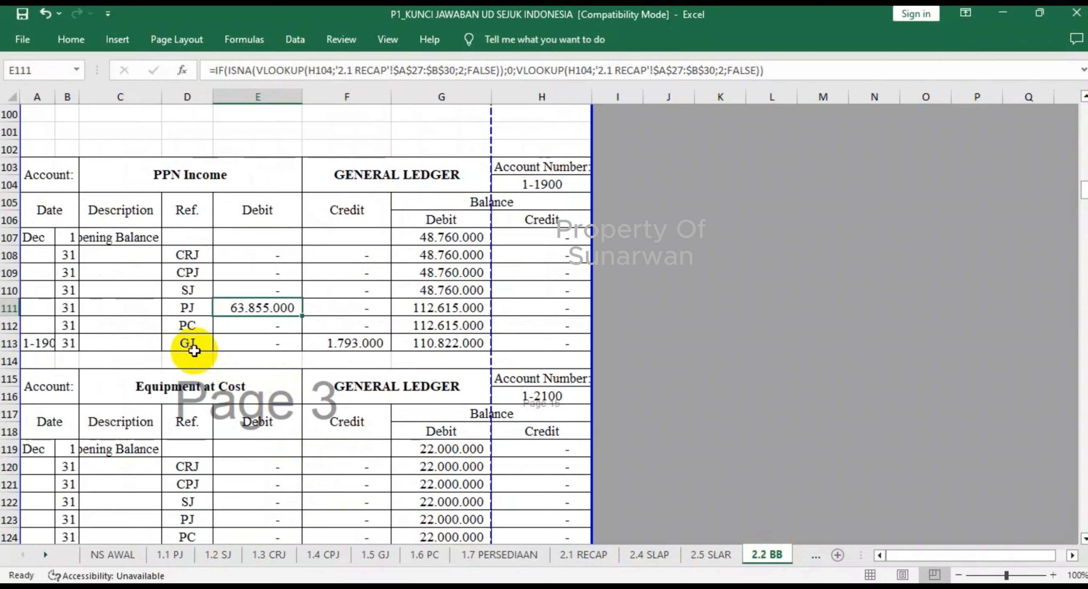
left_click(341, 345)
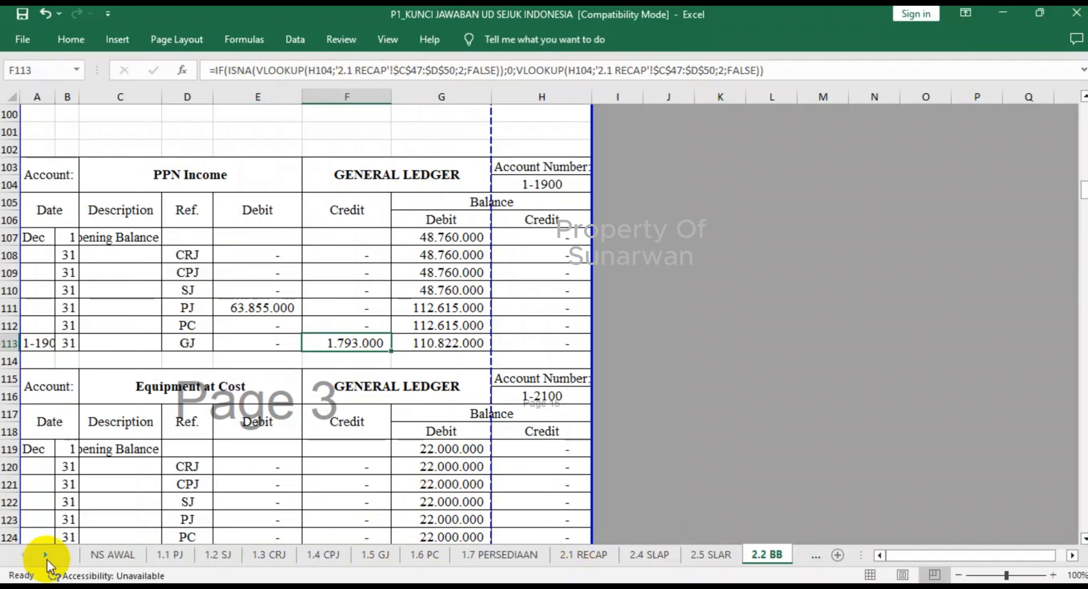
left_click(378, 555)
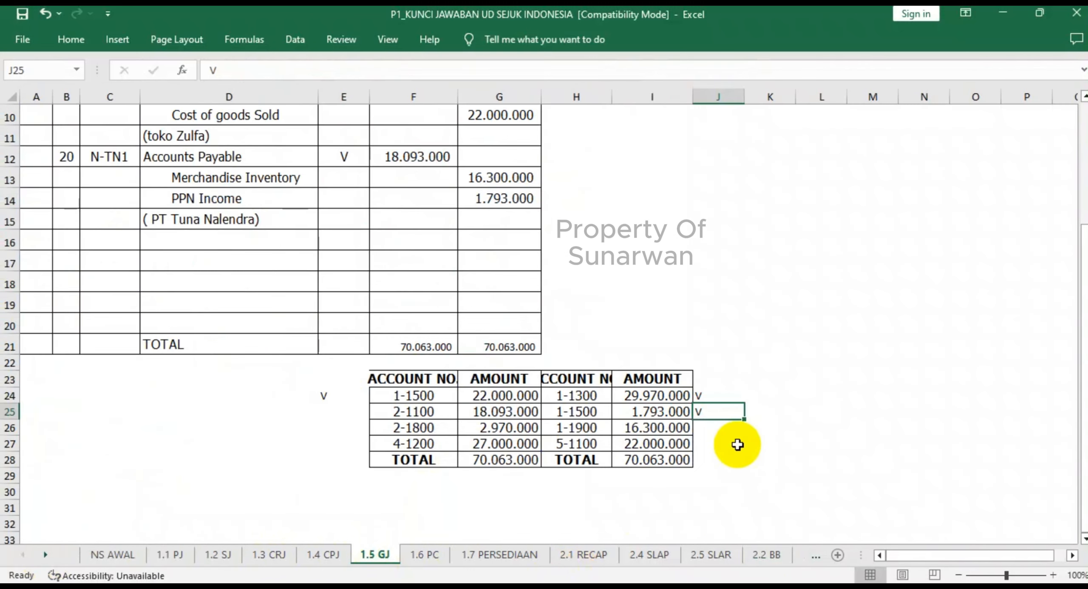
type("v")
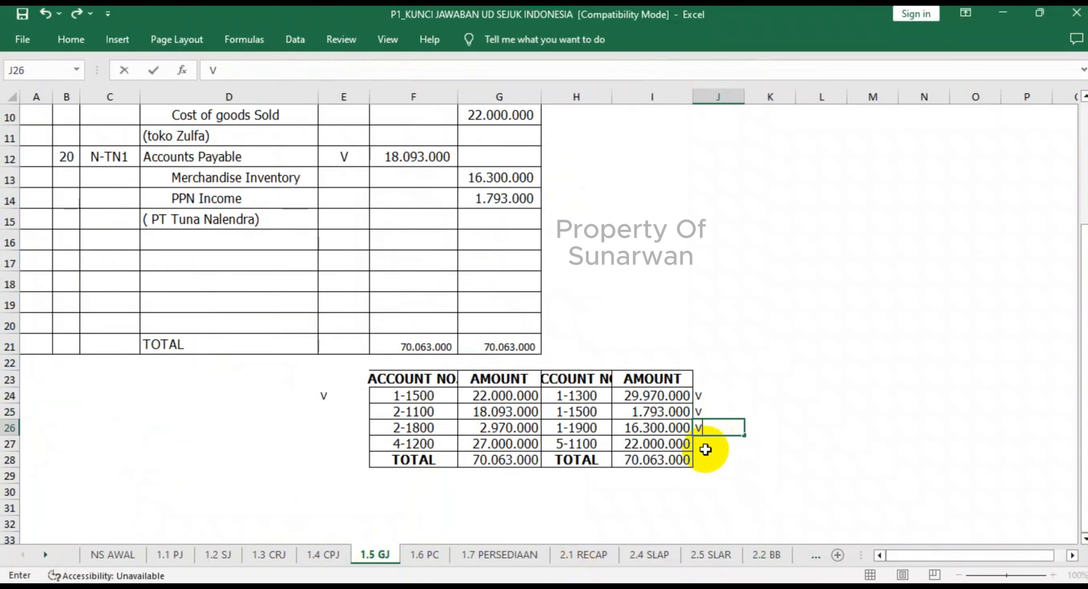
left_click(685, 497)
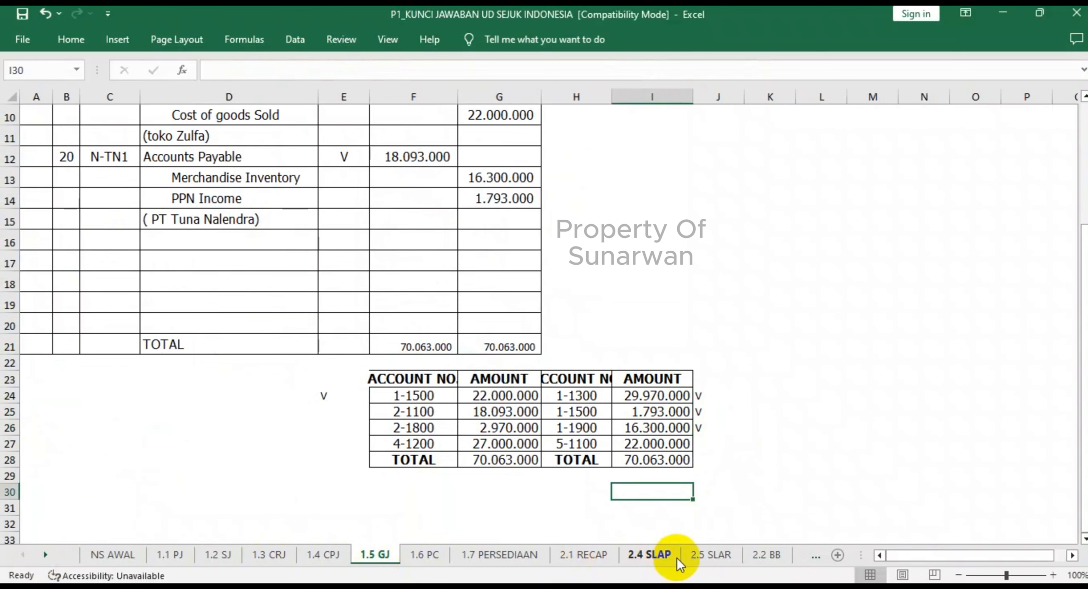
- Color the 2.2 BB sheet tab with the standard orange
left_click(759, 556)
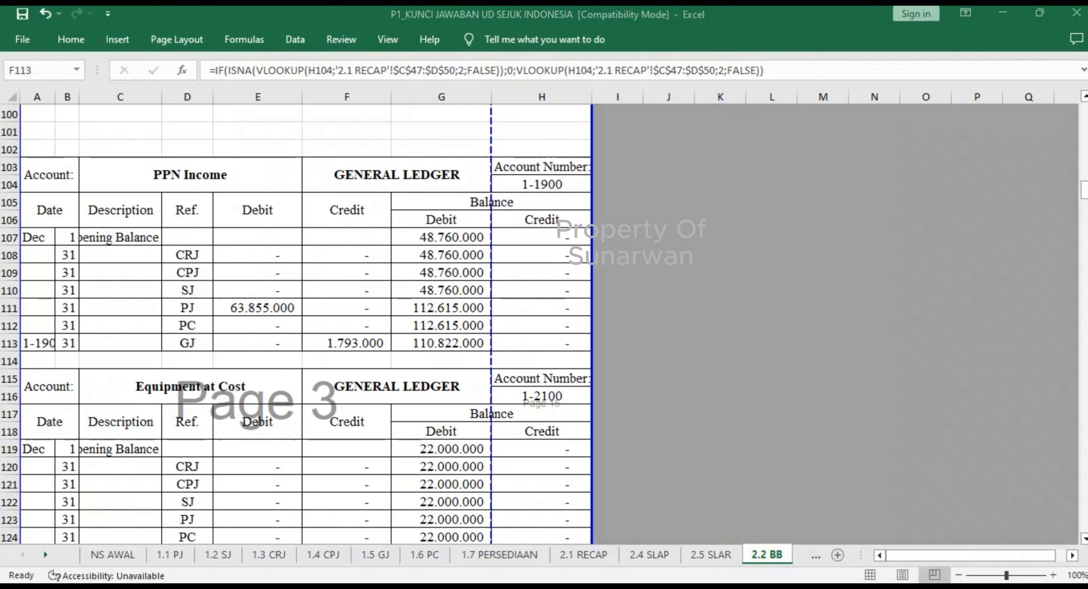
right_click(779, 551)
mouse_move(819, 482)
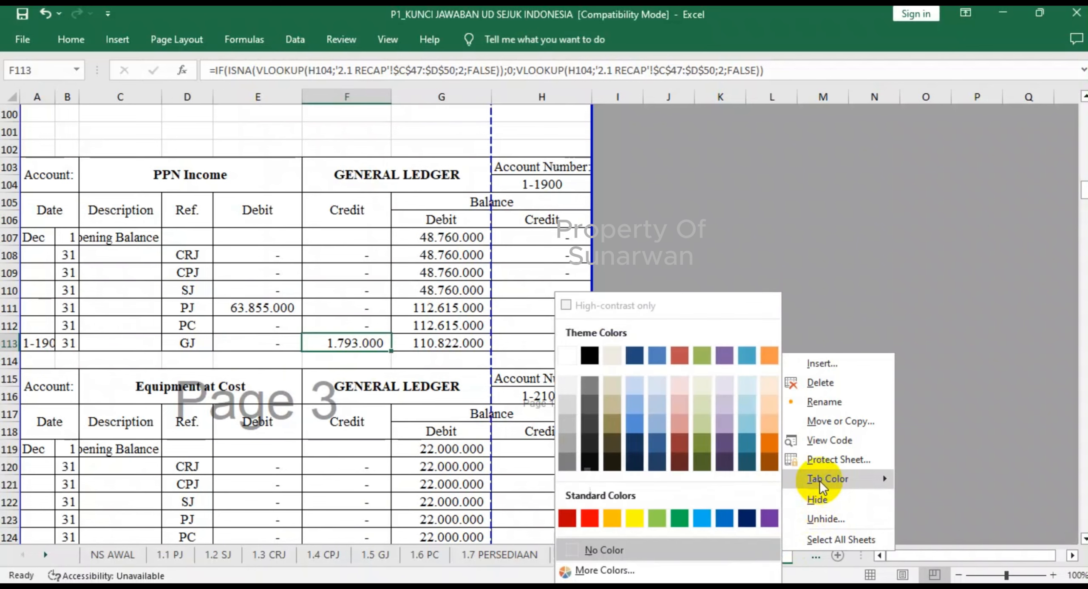
left_click(610, 519)
left_click(478, 463)
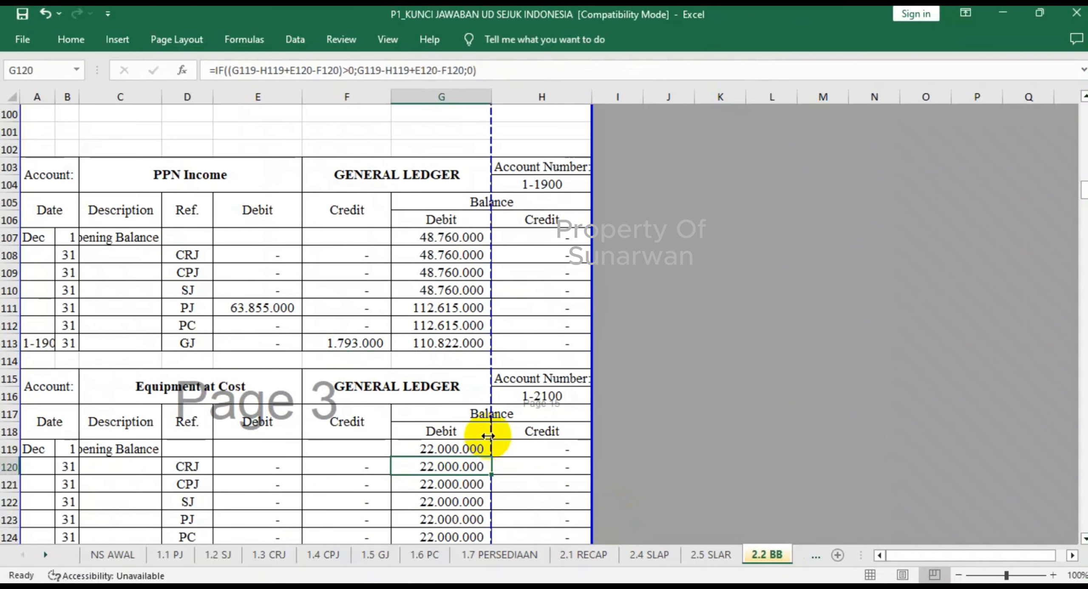
- Review 2.2 BB from Equipment at Cost to Accounts Payable, and mark account 2-1100 in the 1.4 CPJ recapitulation with V in J19
scroll(488, 432, "down", 2)
scroll(488, 429, "down", 4)
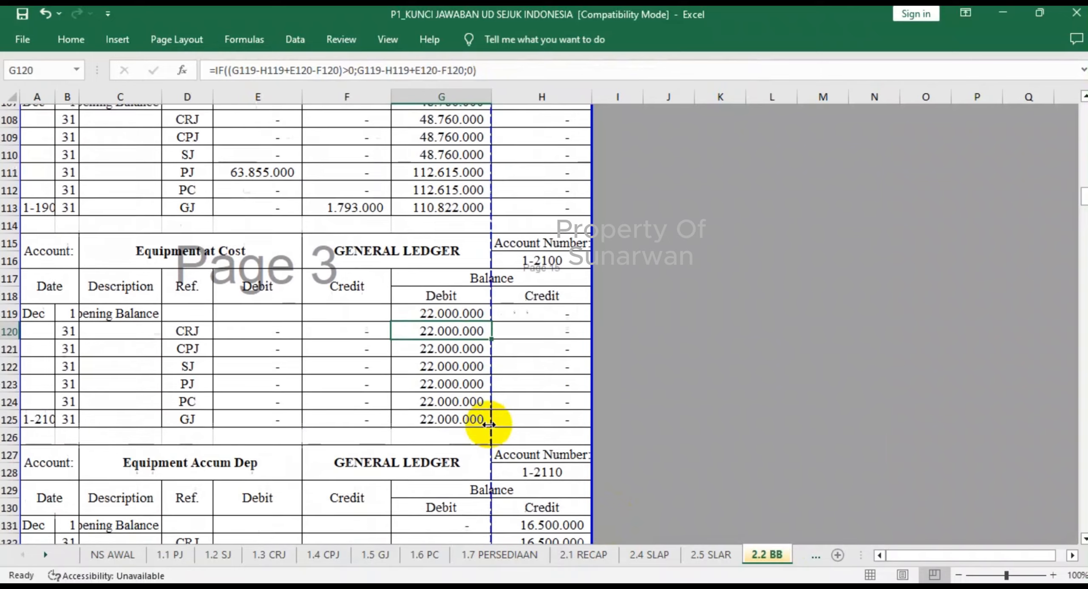
scroll(489, 422, "down", 5)
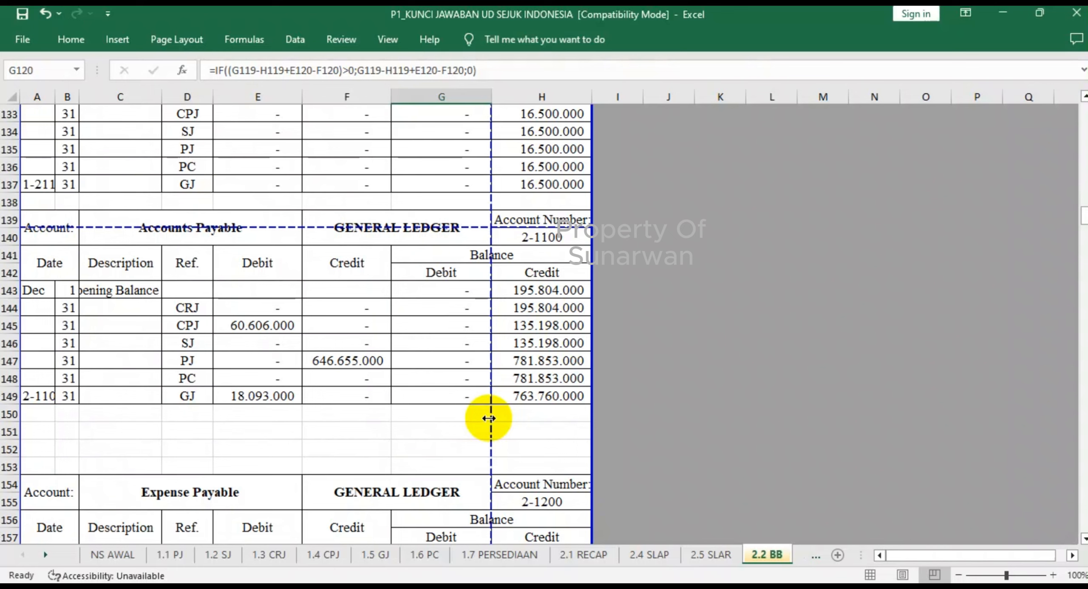
left_click(315, 556)
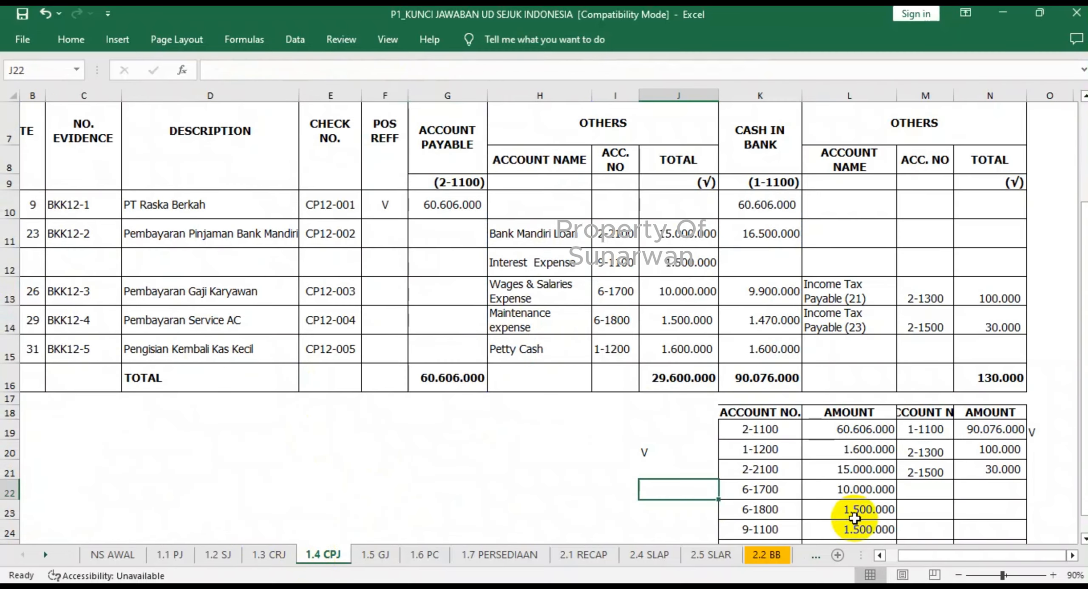
scroll(850, 510, "down", 1)
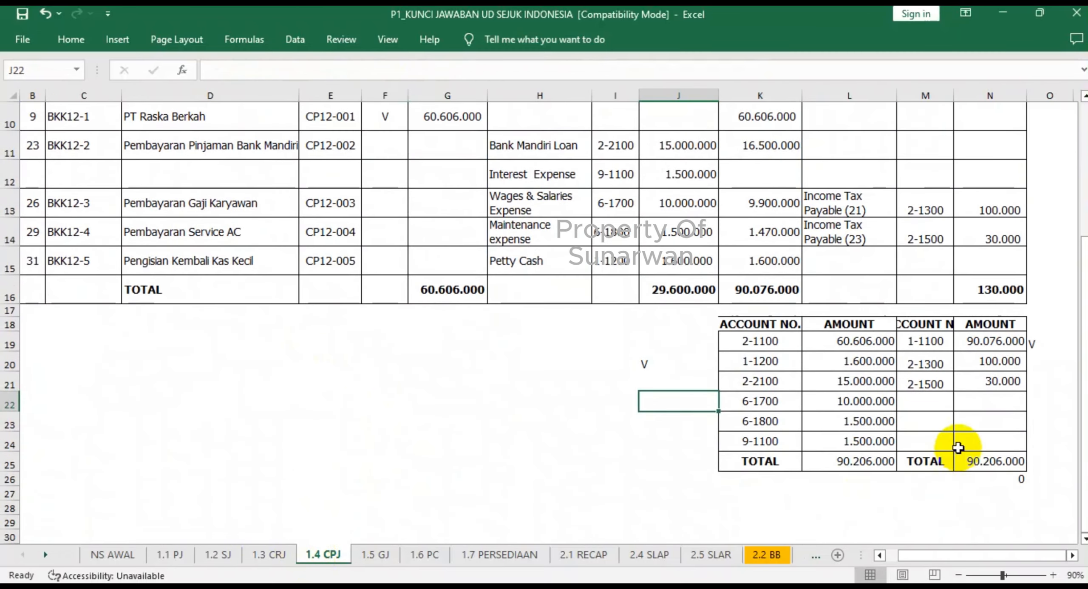
left_click(656, 341)
type("V")
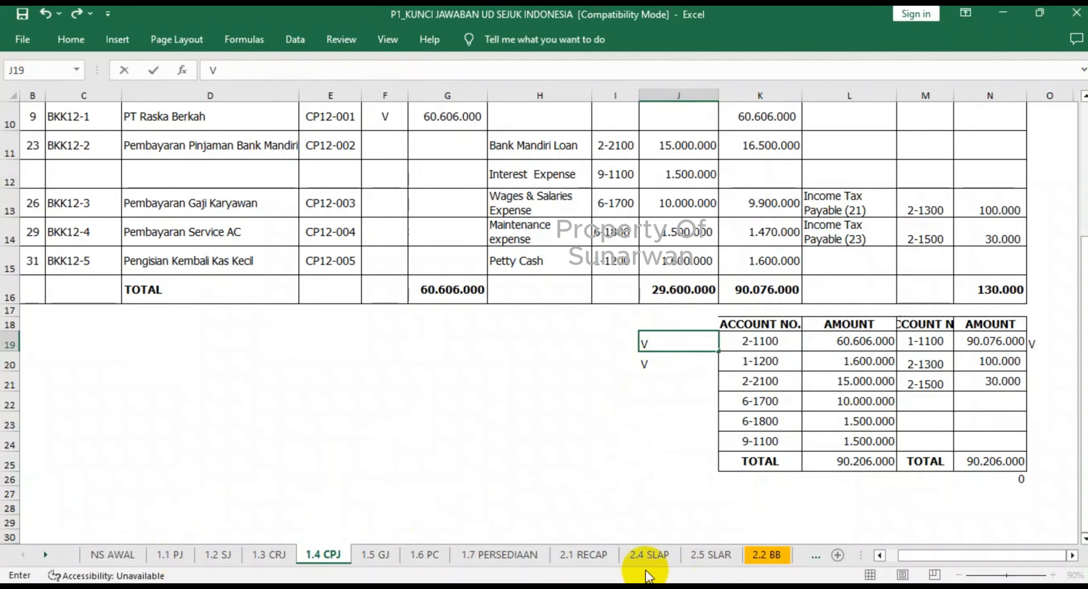
- Check Accounts Payable's PJ credit in 2.2 BB, and mark account 2-1100 in the 1.1 PJ recapitulation with V in J15
left_click(767, 555)
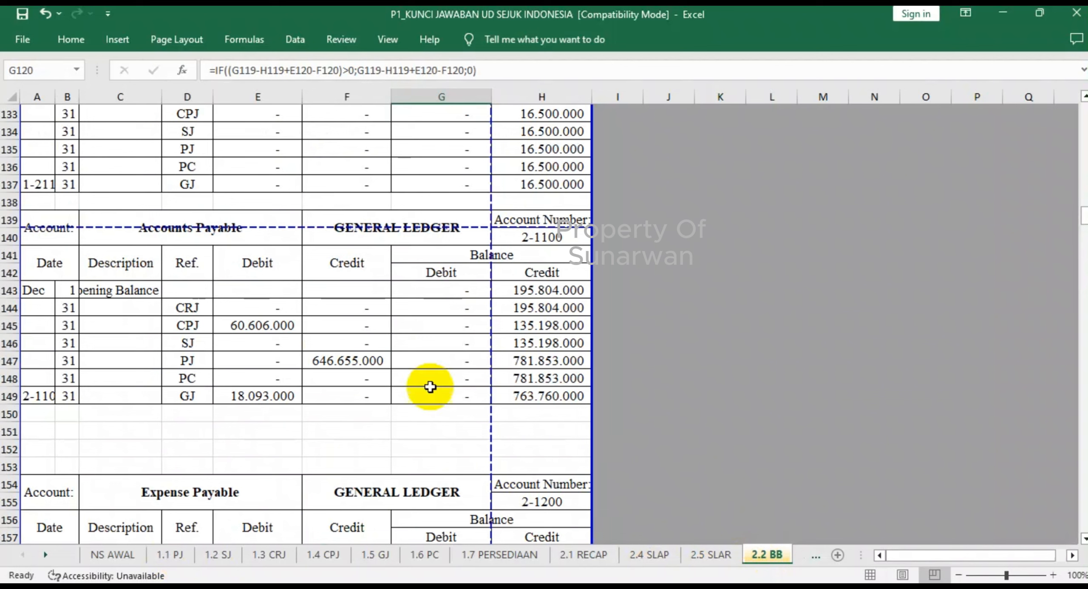
left_click(360, 359)
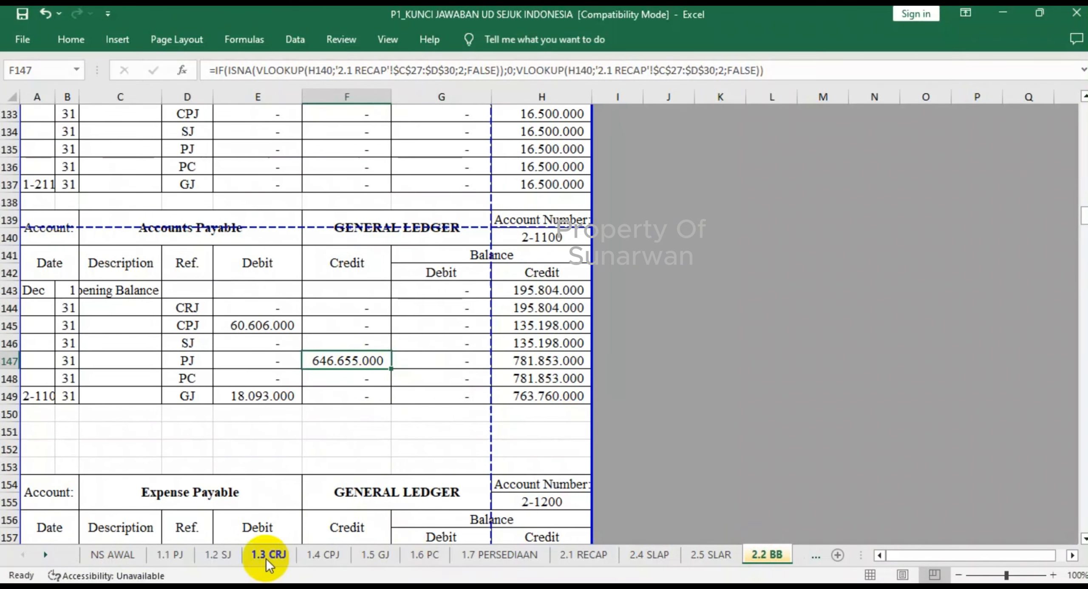
left_click(172, 556)
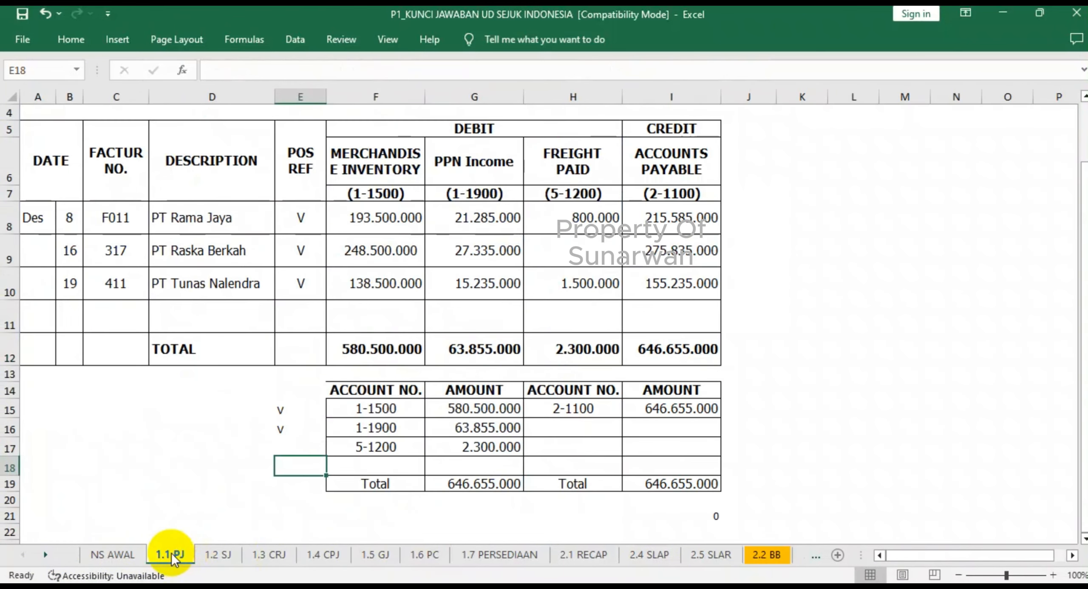
left_click(743, 408)
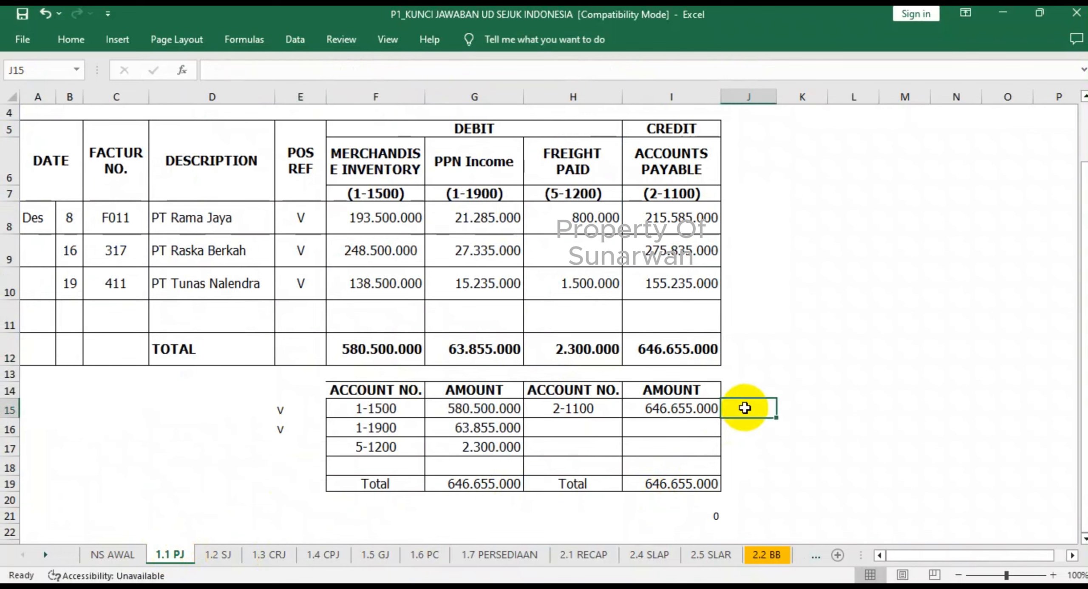
type("v")
left_click(755, 497)
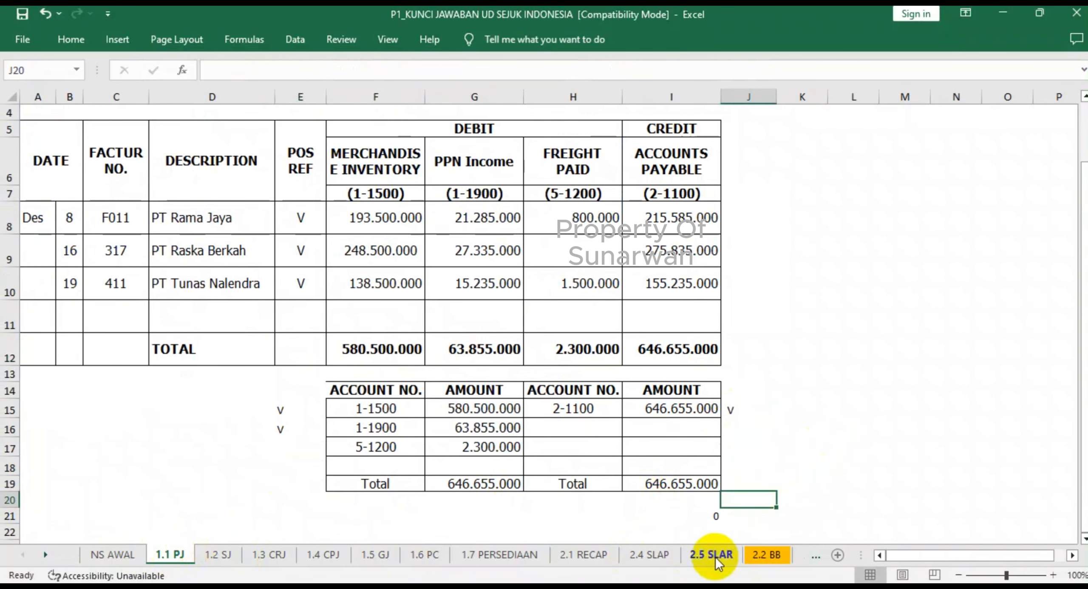
- Check Accounts Payable's GJ debit in 2.2 BB, and mark account 2-1100 in the 1.5 GJ recapitulation with V in E25
left_click(763, 557)
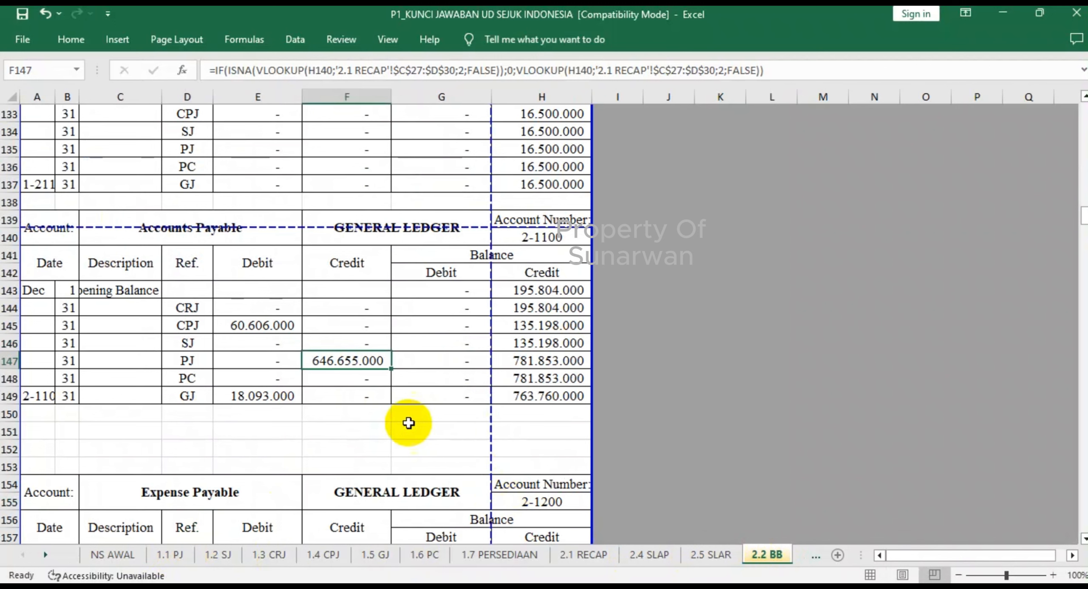
left_click(265, 395)
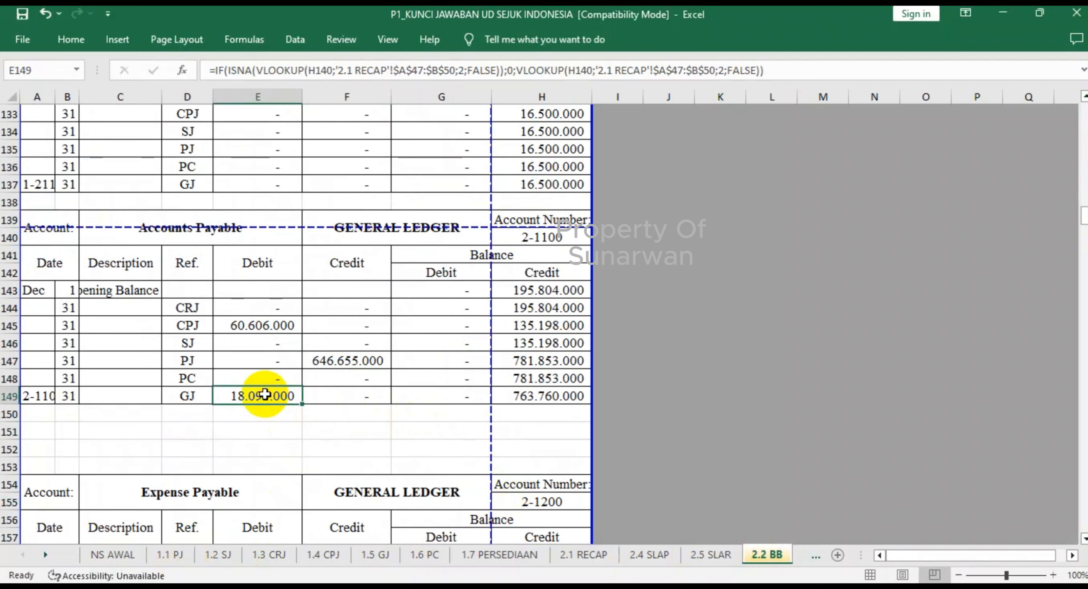
left_click(369, 555)
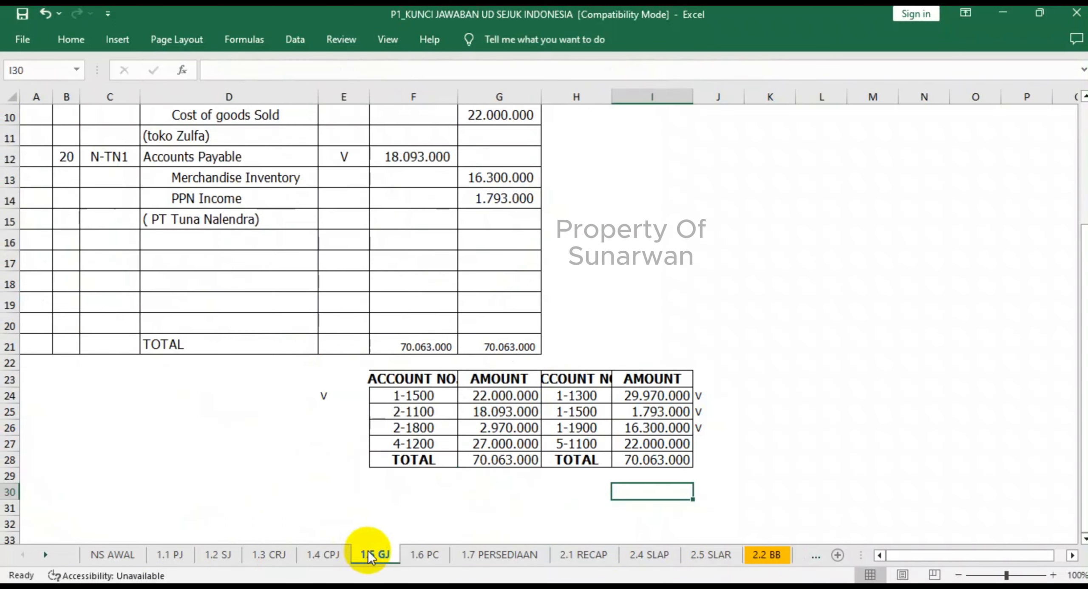
left_click(344, 419)
type("V")
key("Return")
left_click(354, 494)
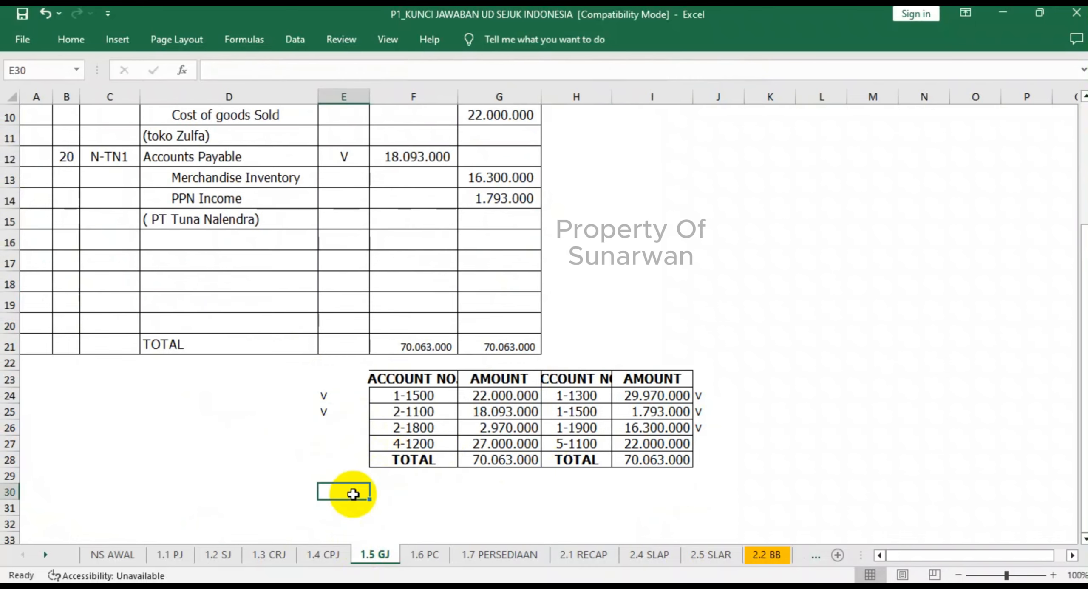
- Check the Expense Payable ledger in 2.2 BB, and mark account 2-1200 in the 1.6 PC recapitulation with V in D18
left_click(767, 555)
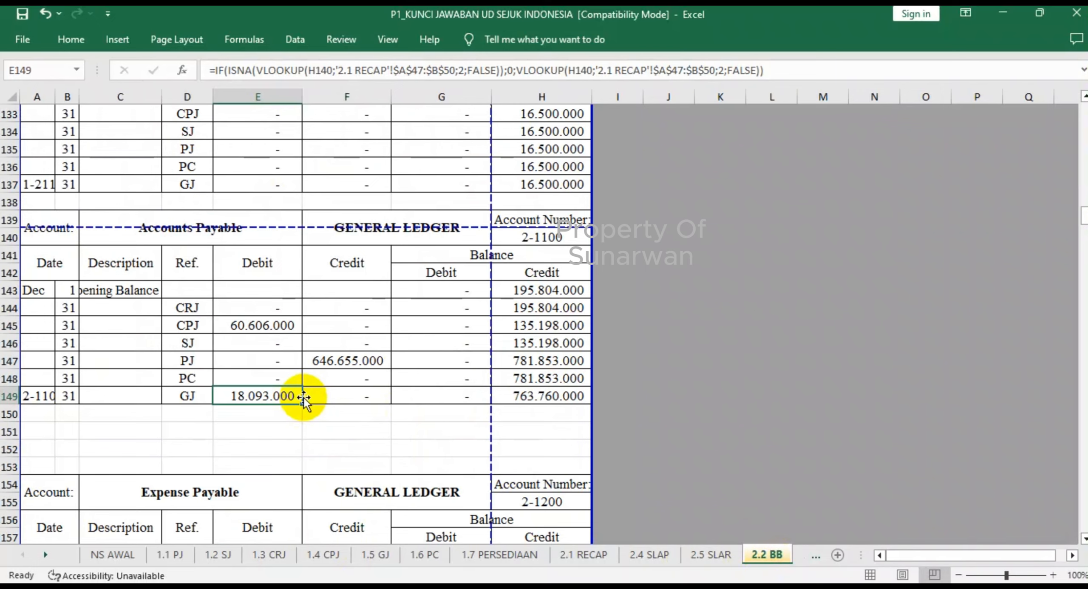
scroll(304, 397, "down", 6)
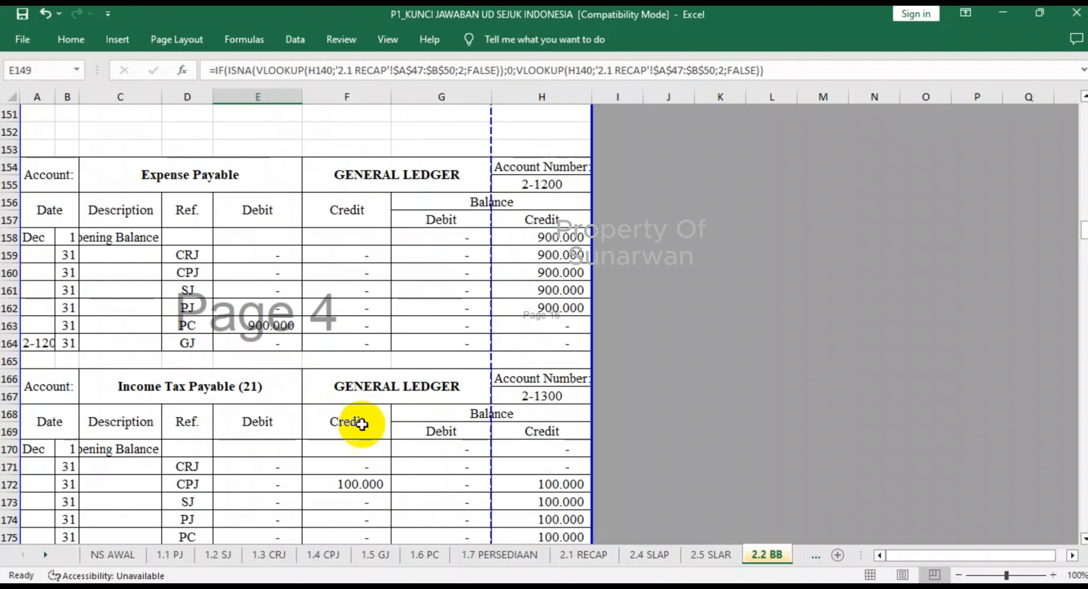
left_click(421, 555)
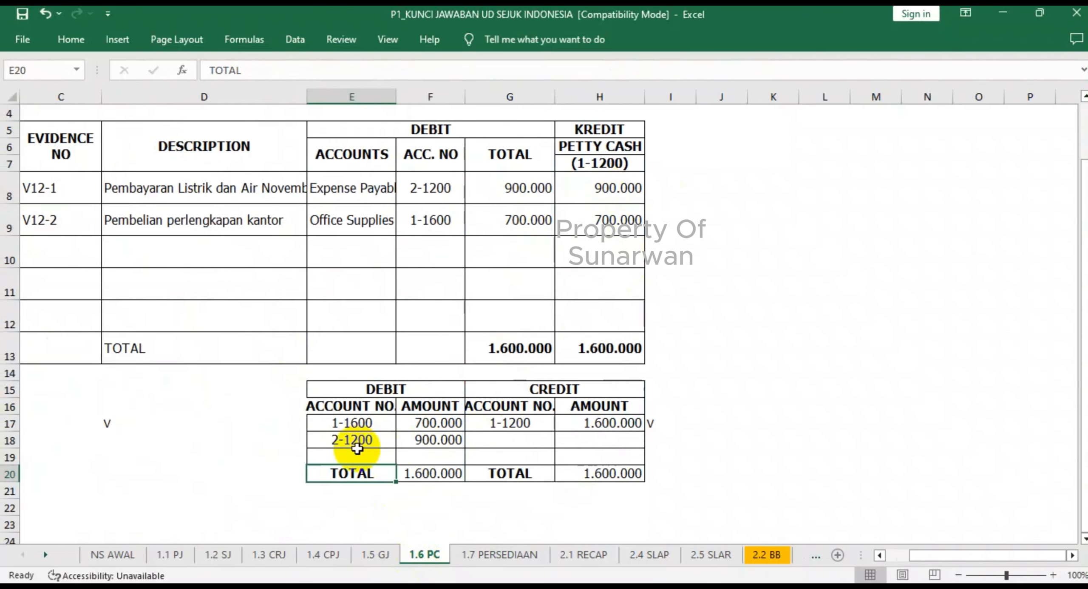
left_click(291, 437)
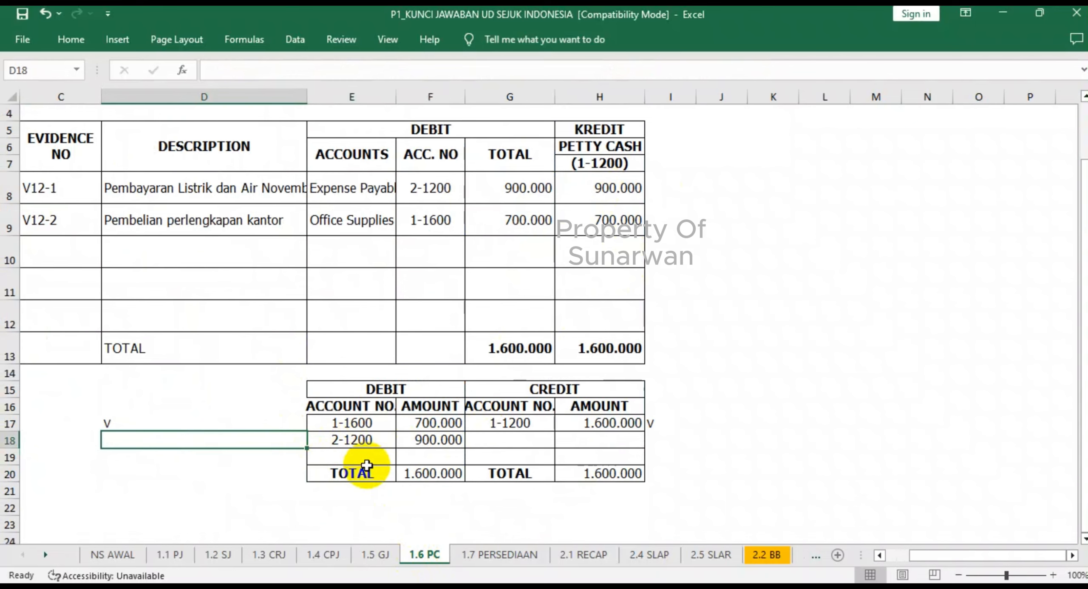
type("V")
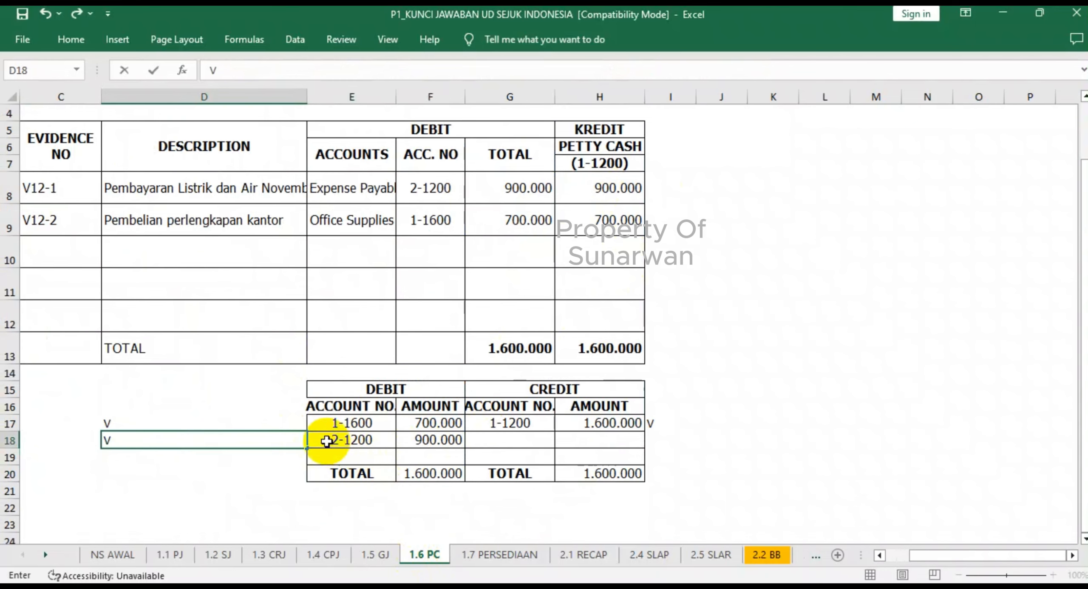
left_click(275, 420)
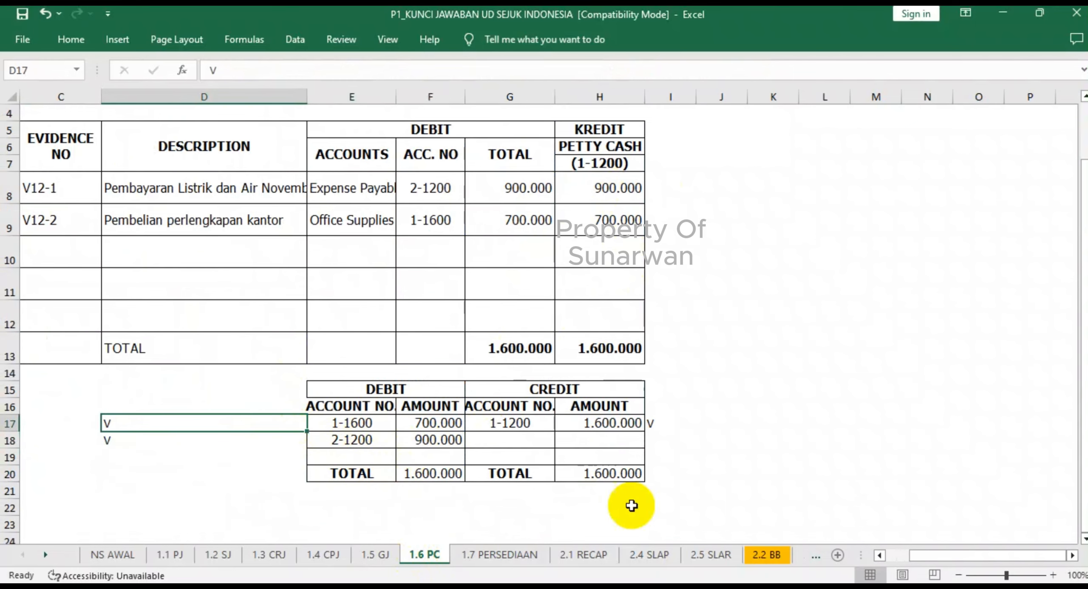
- Enter V in Accounts Payable's GJ debit cell E149 in 2.2 BB, and check Income Tax Payable (21)'s CPJ row
left_click(761, 555)
scroll(352, 419, "down", 4)
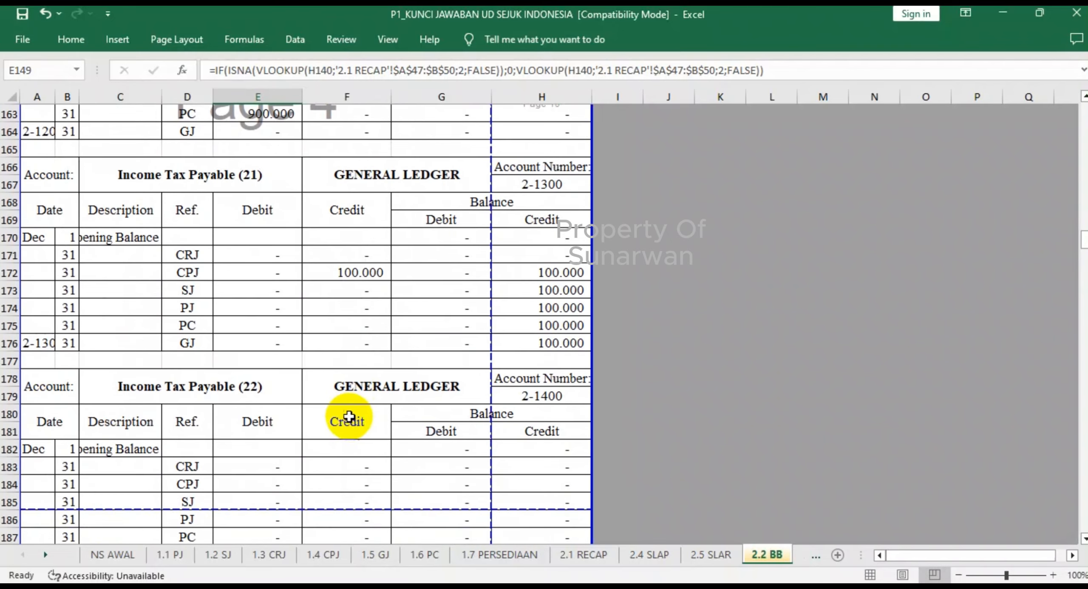
type("V")
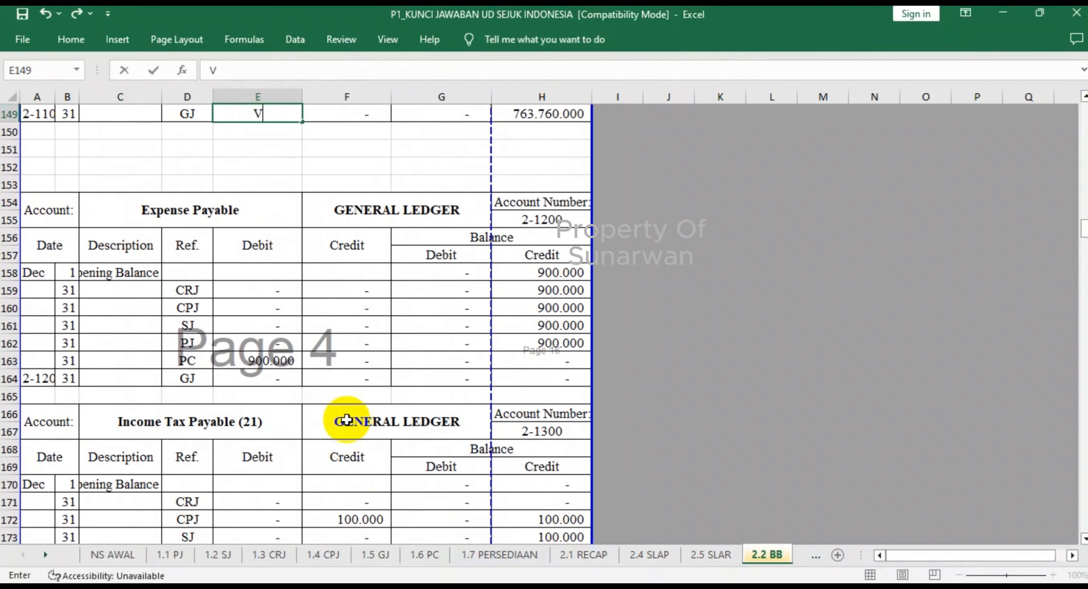
scroll(353, 382, "down", 4)
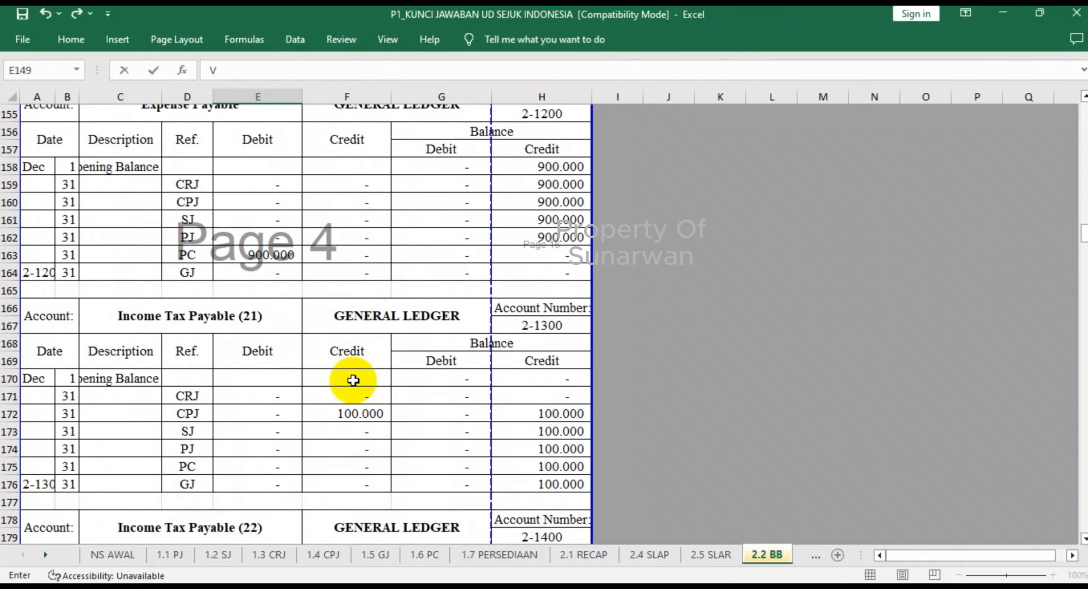
- Mark account 2-1300 in the 1.4 CPJ recapitulation with V in O20
left_click(321, 553)
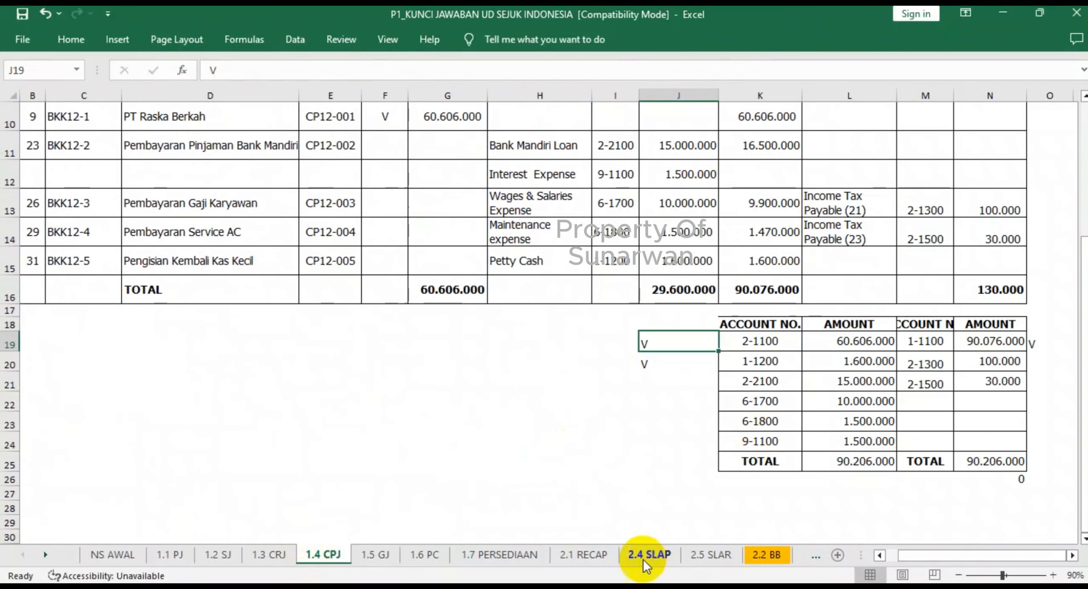
left_click(1045, 364)
type("V")
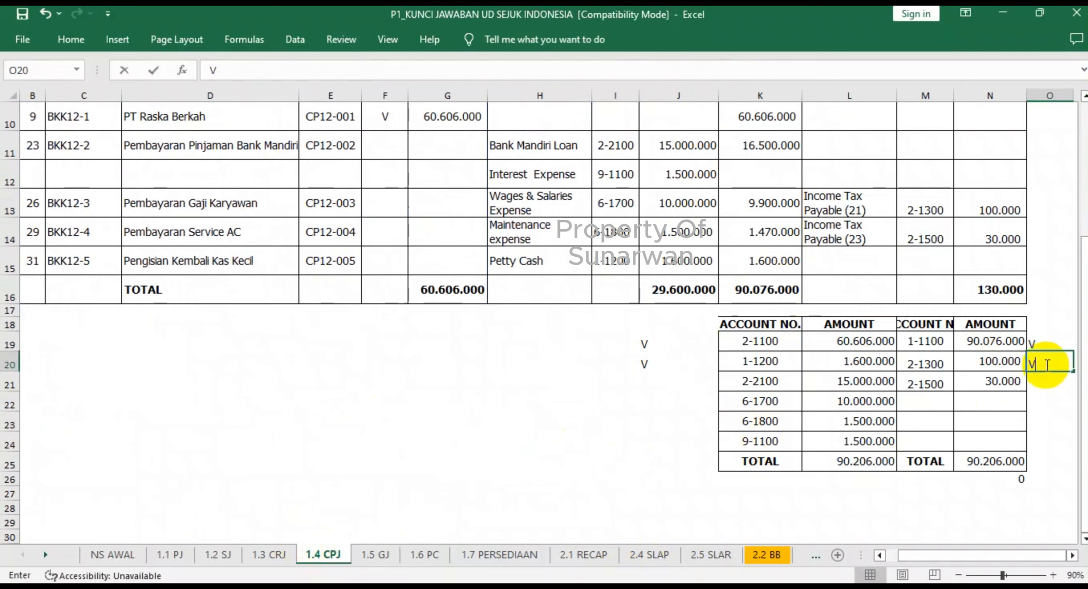
- Check Income Tax Payable (22) and (23) in 2.2 BB, and mark account 2-1500 in the 1.4 CPJ recapitulation with V in O21
left_click(765, 554)
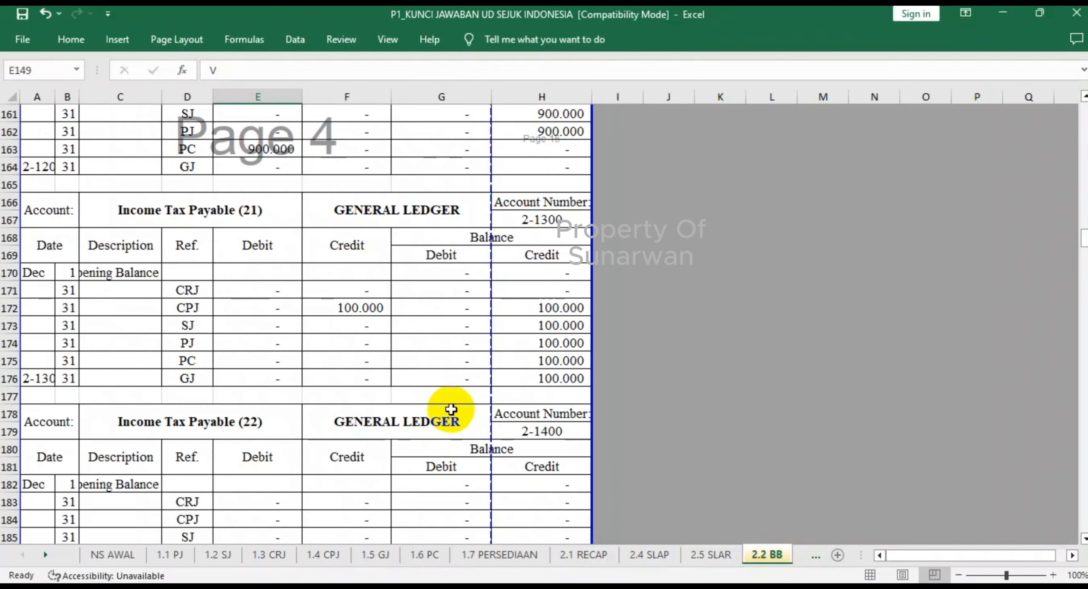
scroll(444, 409, "down", 3)
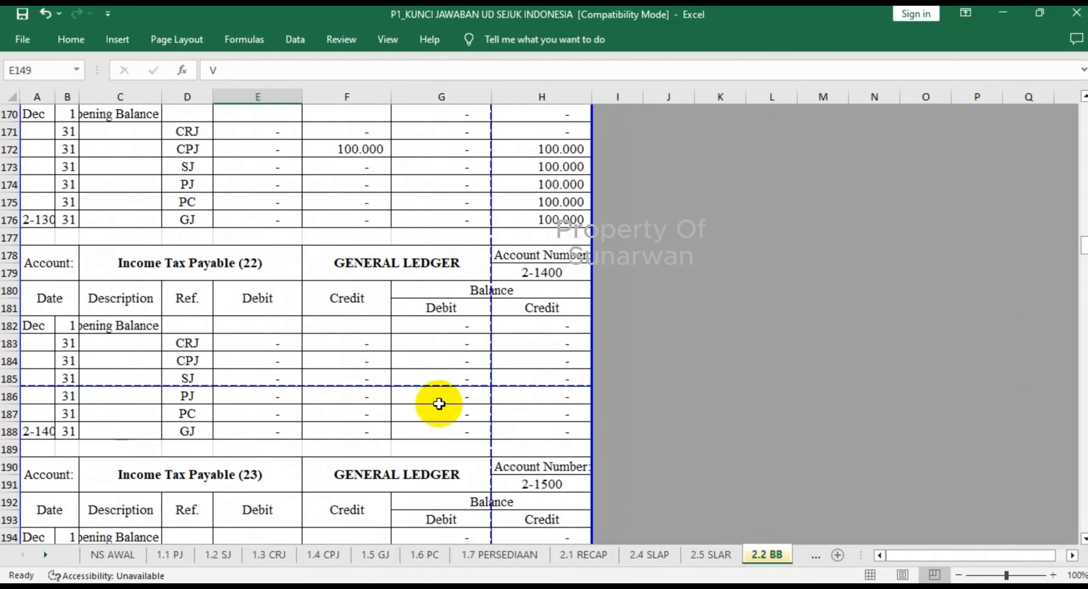
scroll(439, 404, "down", 3)
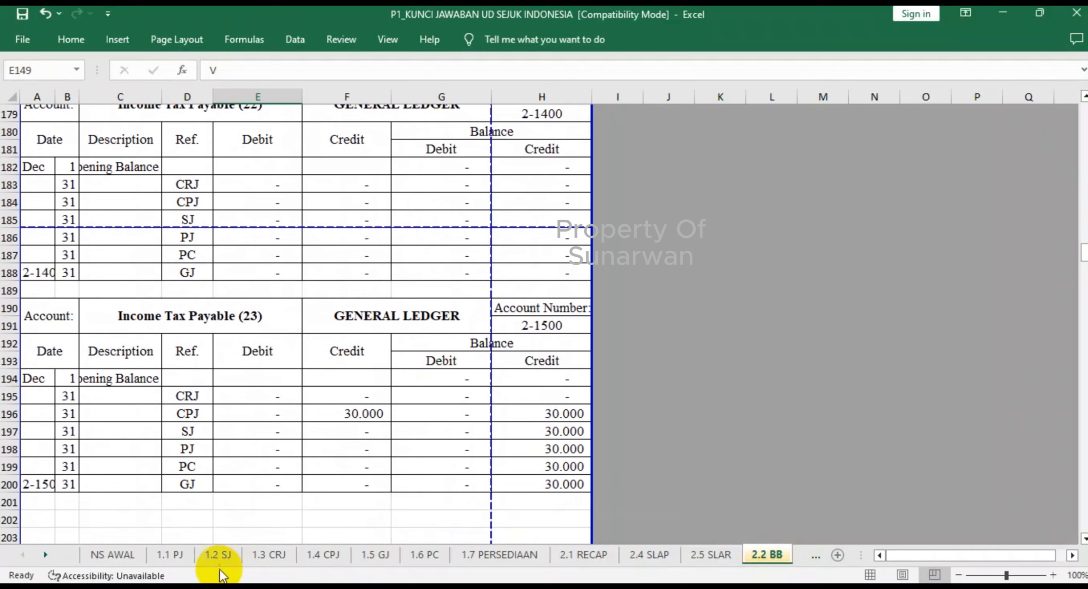
left_click(44, 556)
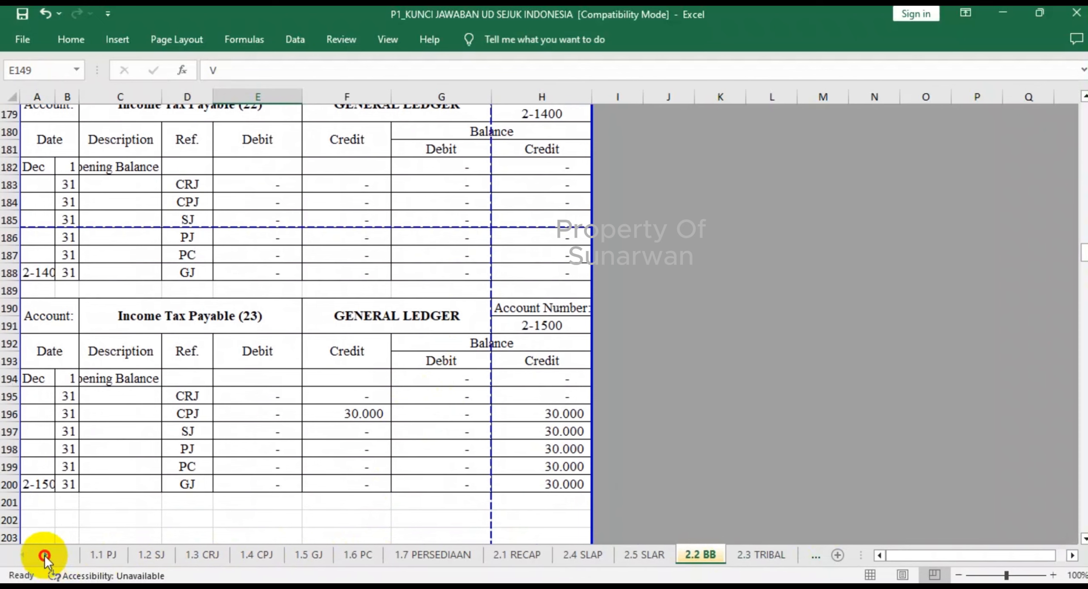
left_click(44, 556)
left_click(44, 556)
left_click(24, 559)
left_click(24, 559)
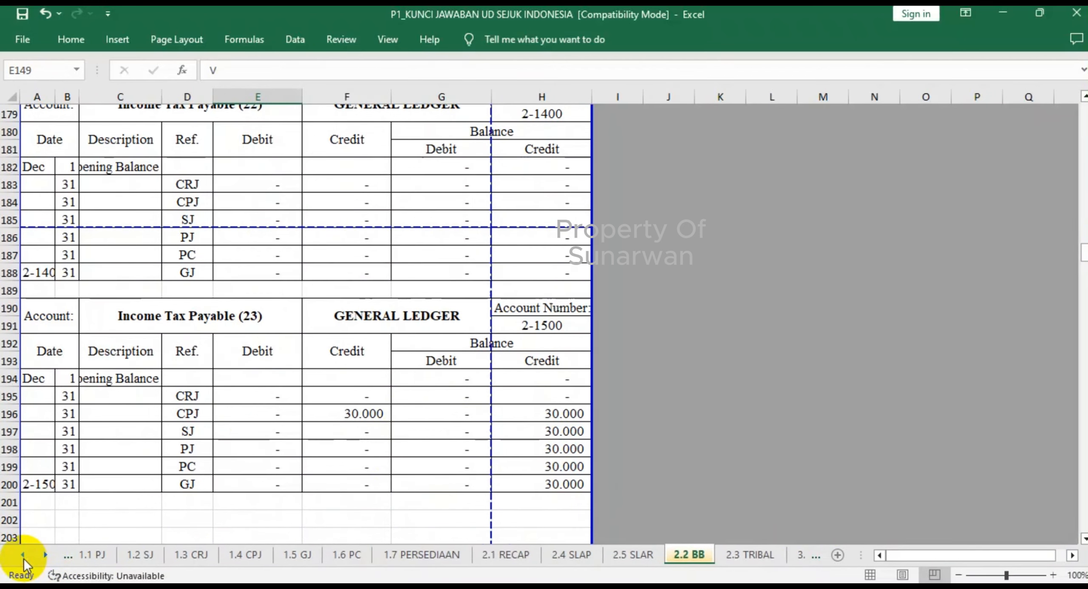
left_click(24, 559)
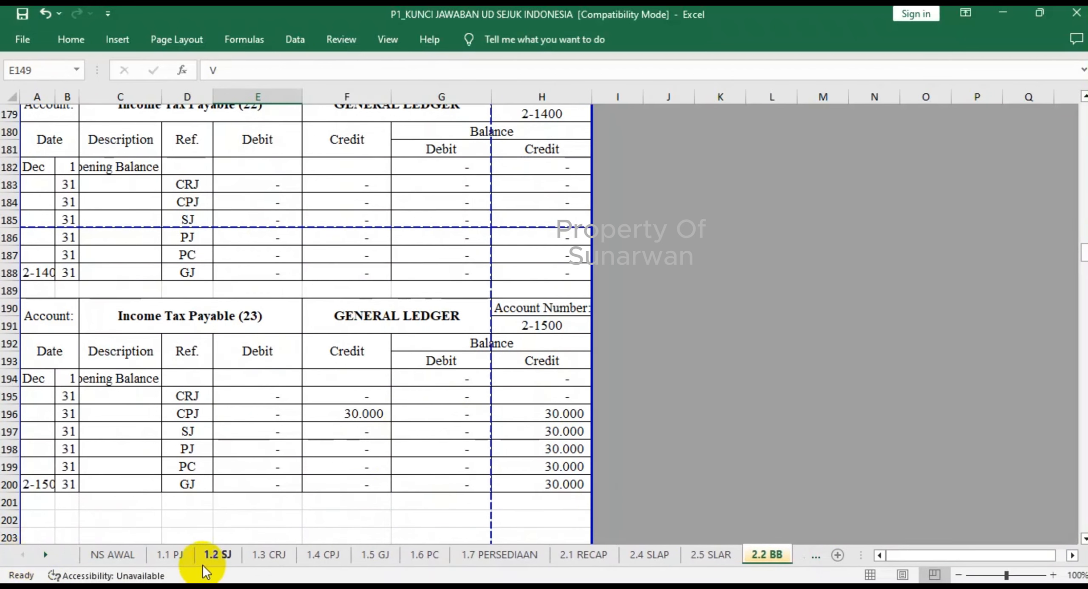
left_click(324, 555)
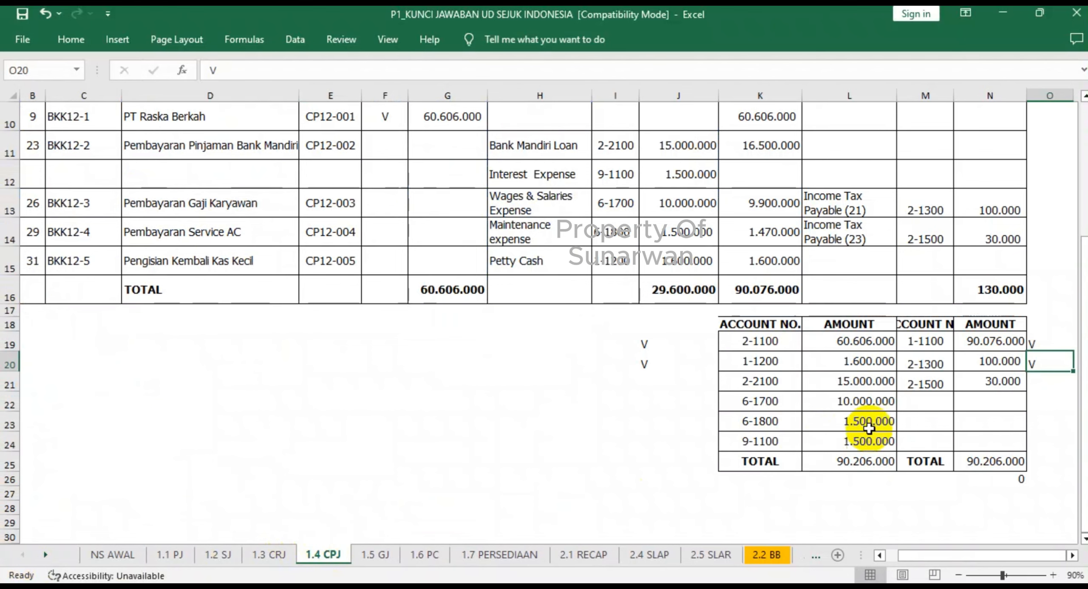
left_click(1045, 382)
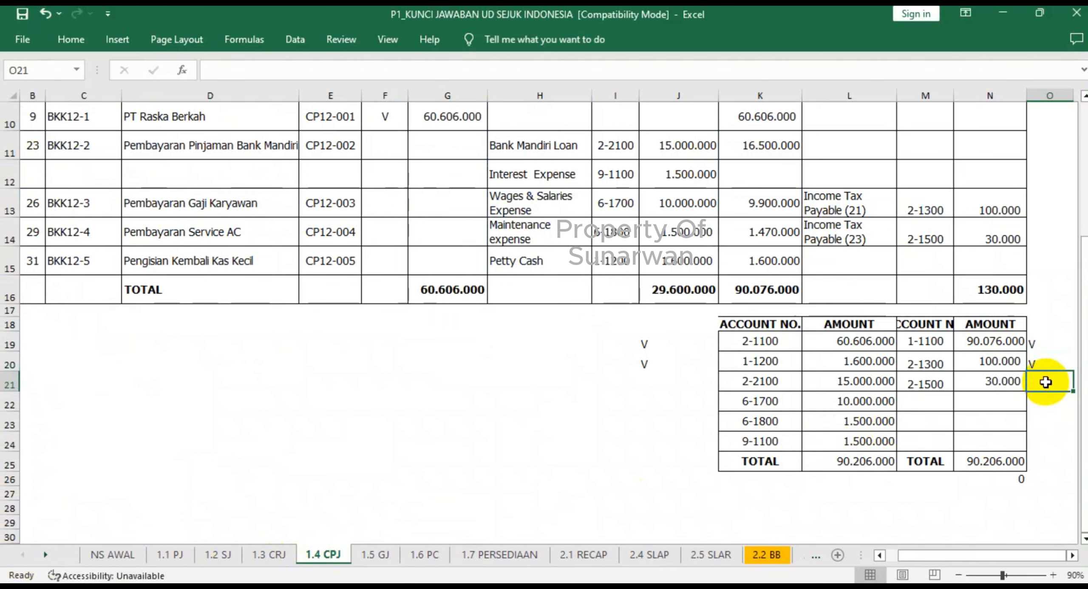
type("V")
left_click(917, 440)
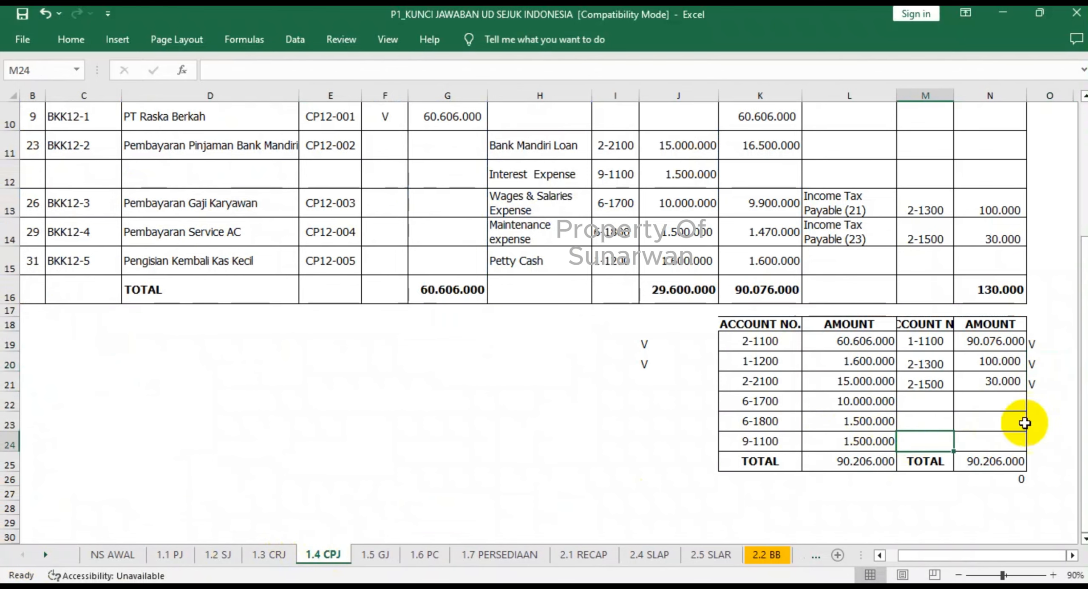
- Check the ledgers from Income Tax Payable (25/29) to PPN Outcome in 2.2 BB, and mark account 2-1800 in the 1.3 CRJ recapitulation with V in N23
left_click(768, 555)
scroll(446, 413, "down", 4)
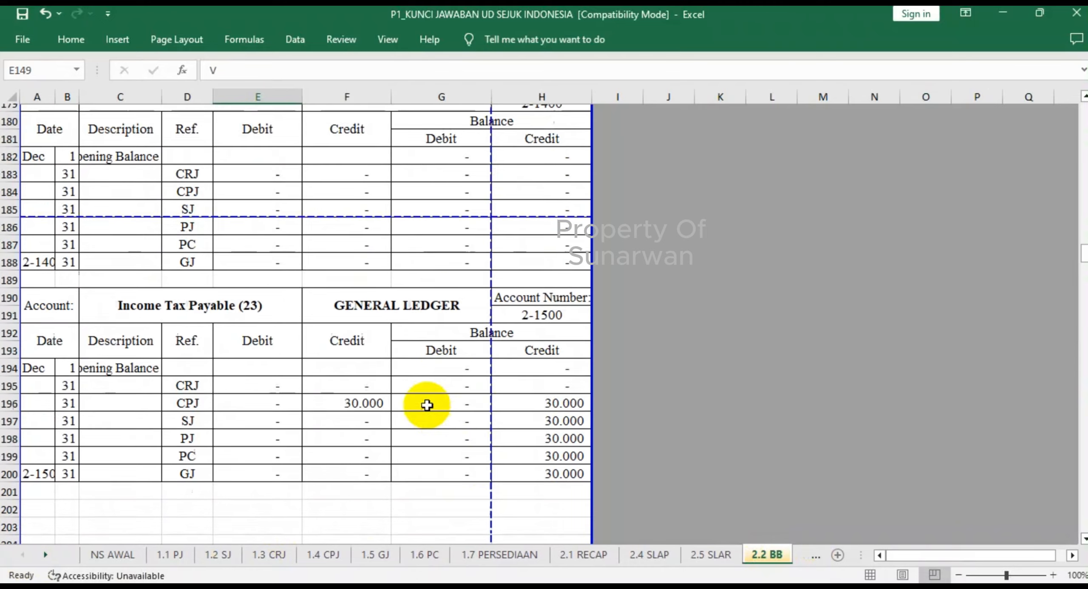
scroll(427, 405, "down", 2)
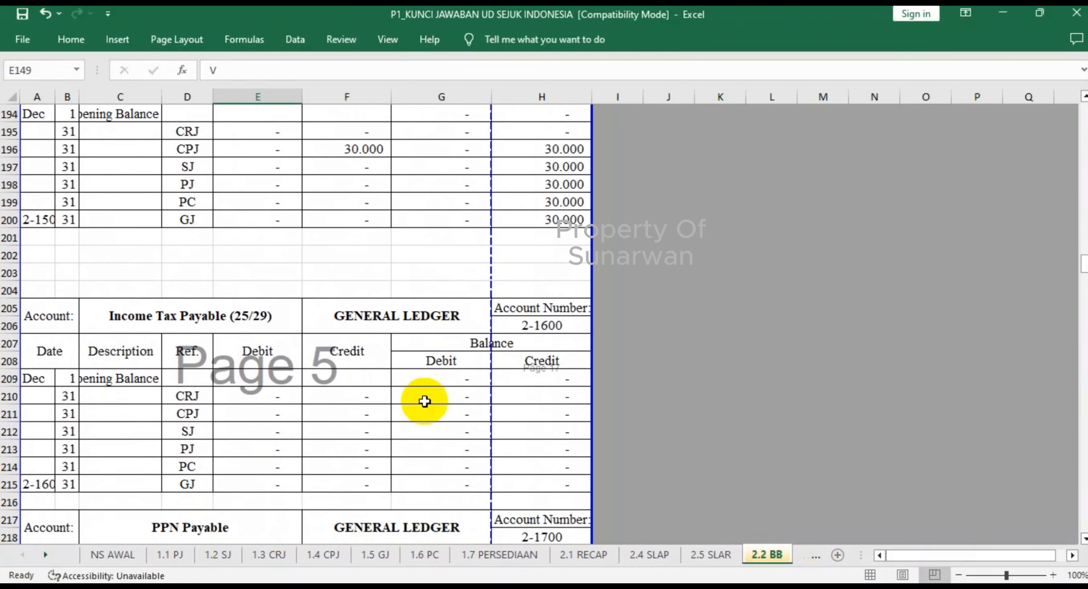
scroll(424, 400, "down", 8)
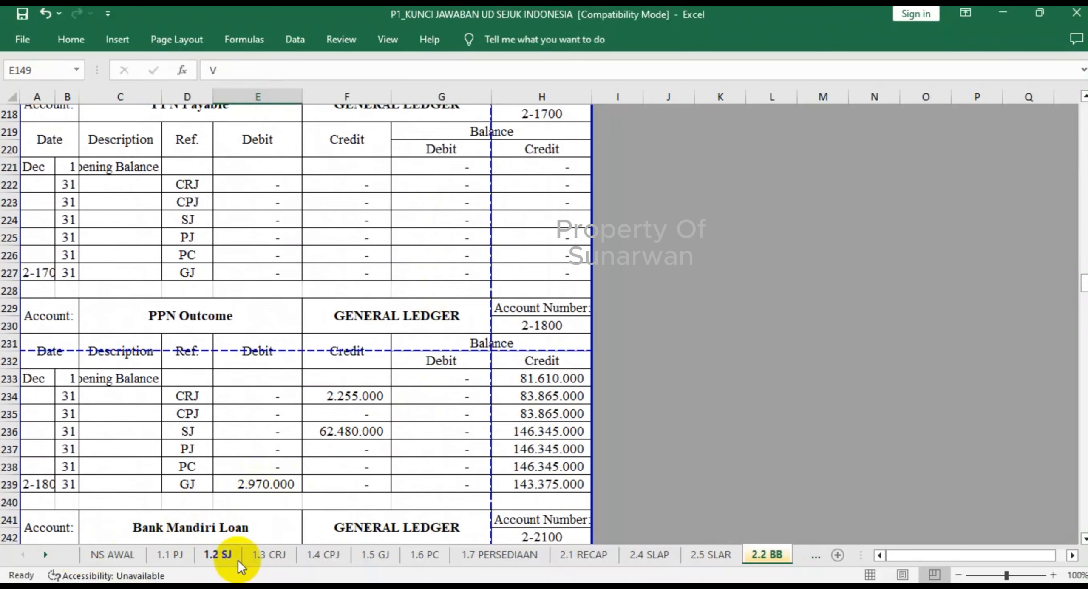
left_click(264, 558)
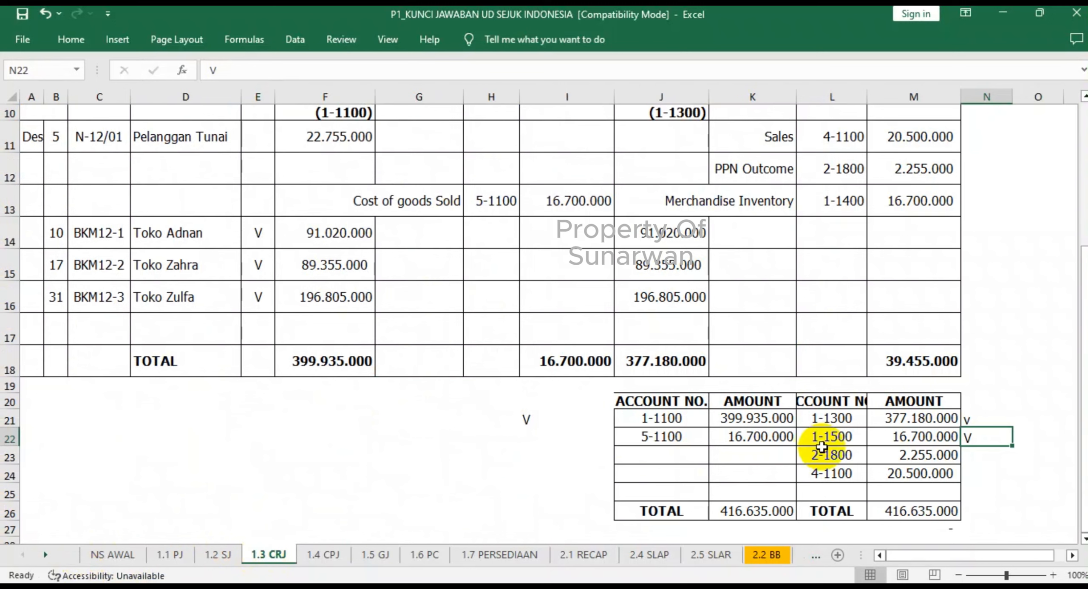
left_click(978, 463)
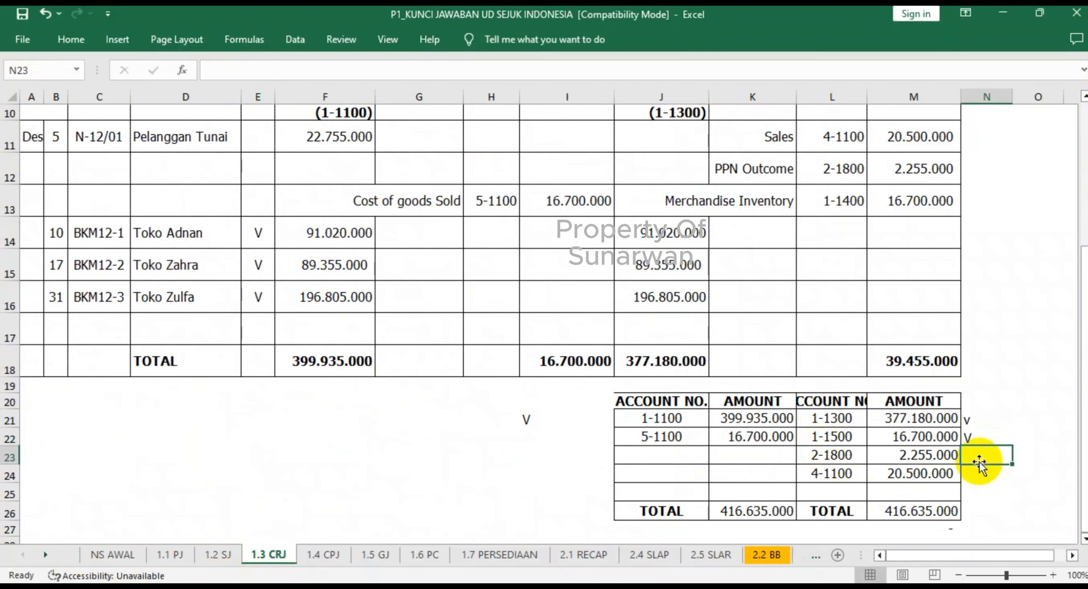
- Check PPN Outcome's SJ credit in 2.2 BB, and mark account 2-1800 in the 1.2 SJ recapitulation with V in L16
left_click(767, 554)
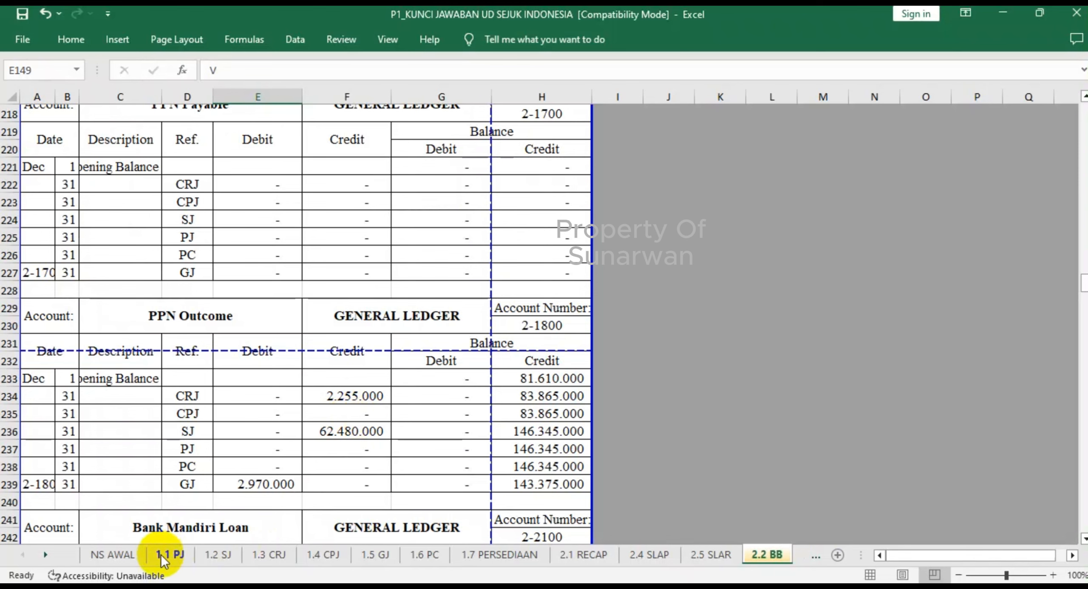
left_click(218, 557)
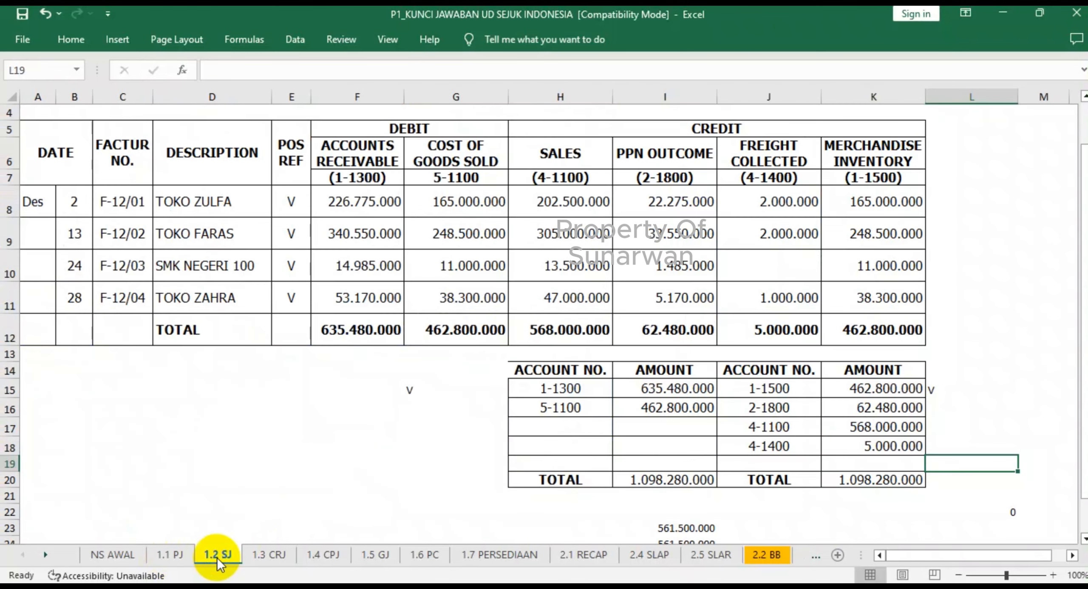
left_click(948, 408)
type("V")
- Check PPN Outcome's GJ debit in 2.2 BB, and mark account 2-1800 in the 1.5 GJ recapitulation with V in E26
left_click(766, 556)
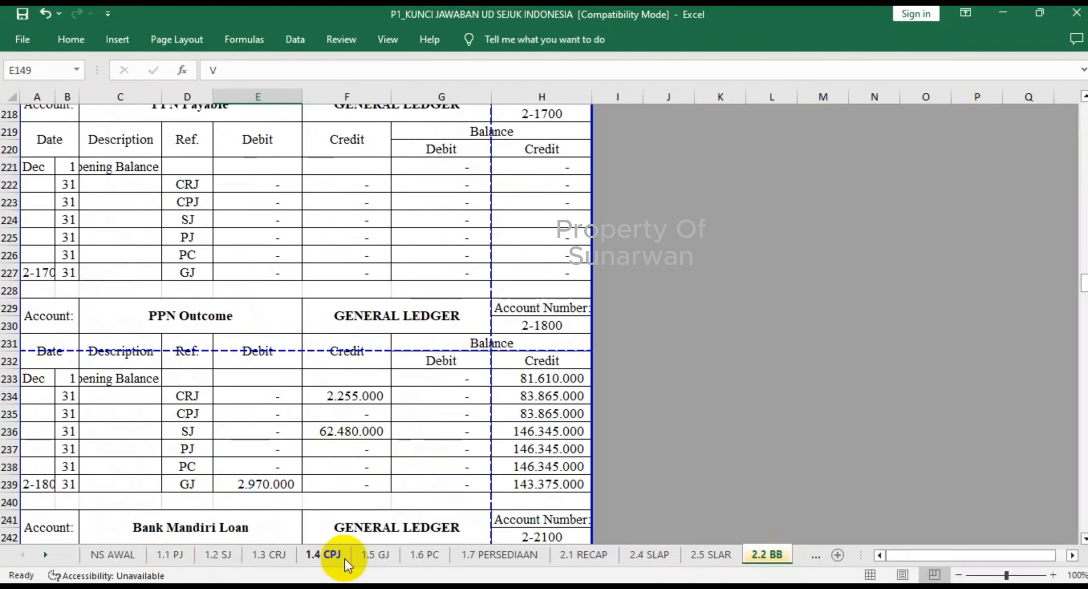
left_click(373, 551)
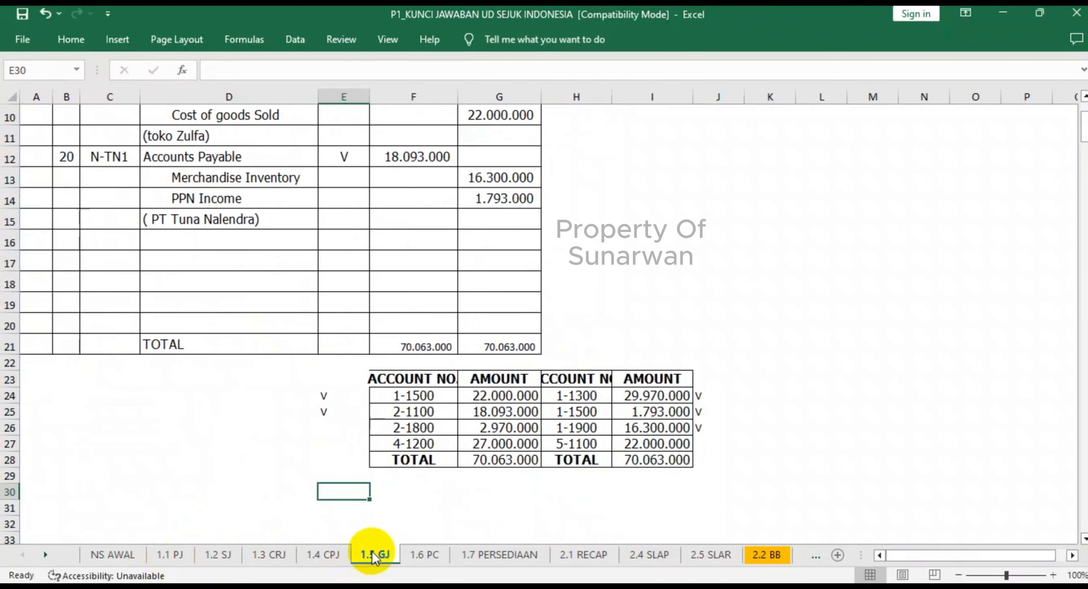
left_click(337, 430)
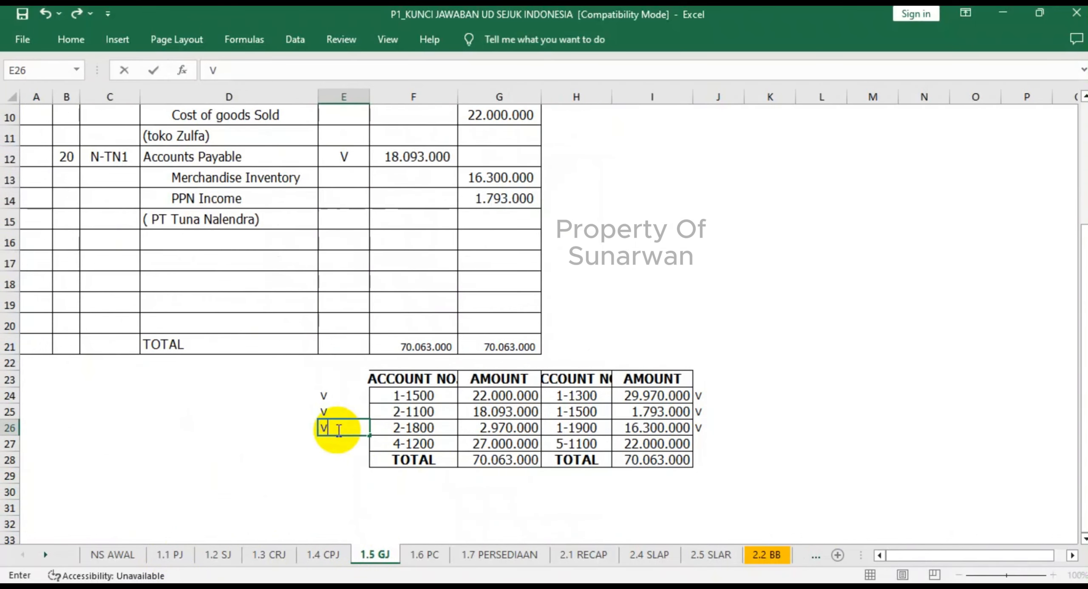
- Check the Bank Mandiri Loan ledger in 2.2 BB, and mark account 2-2100 in the 1.4 CPJ recapitulation with V in J21
left_click(766, 555)
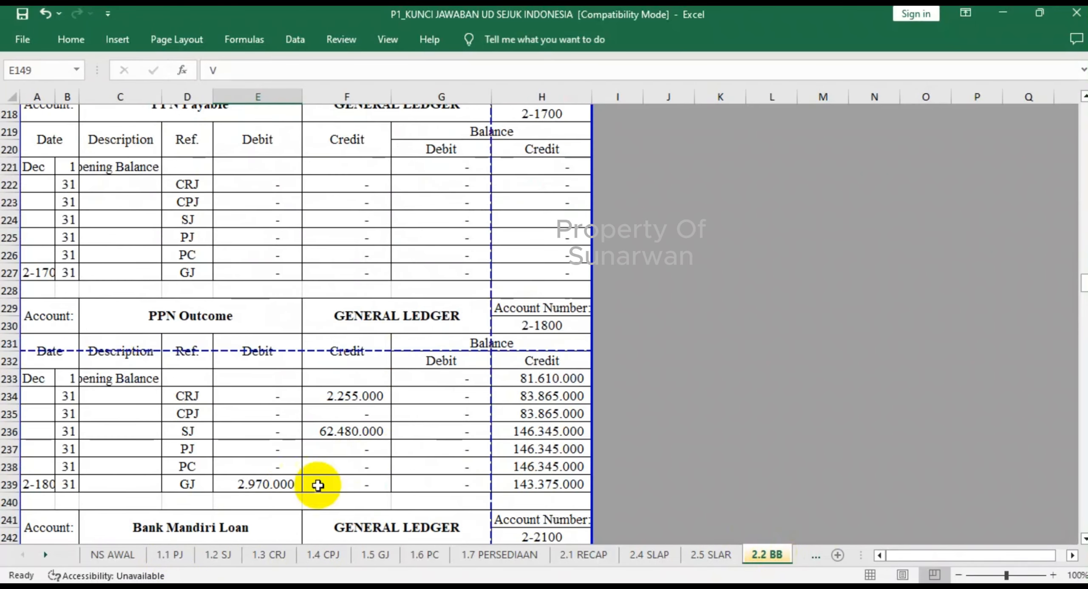
scroll(288, 483, "down", 5)
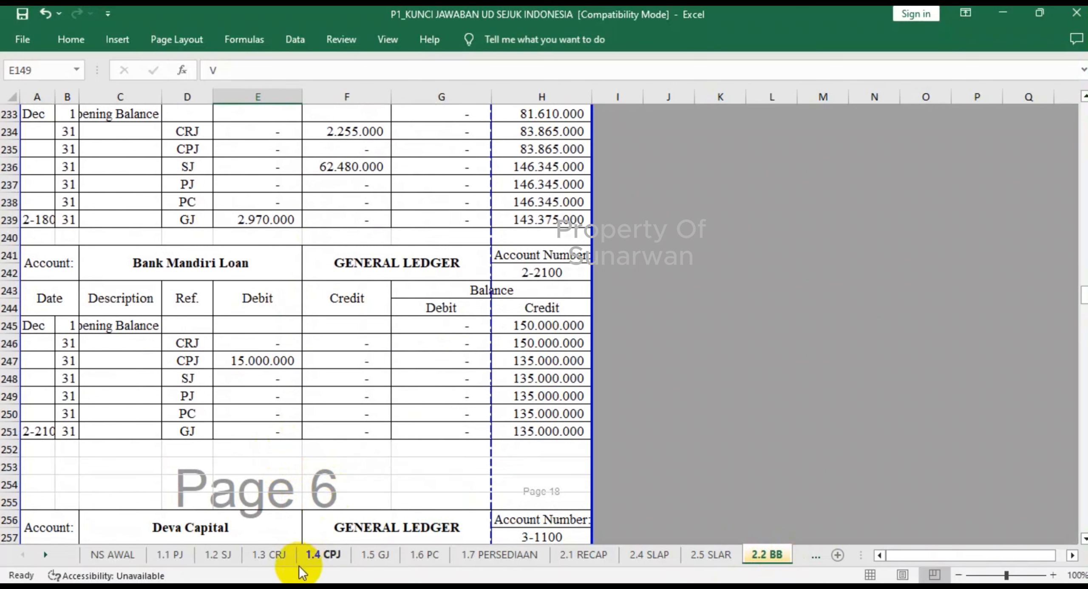
left_click(319, 555)
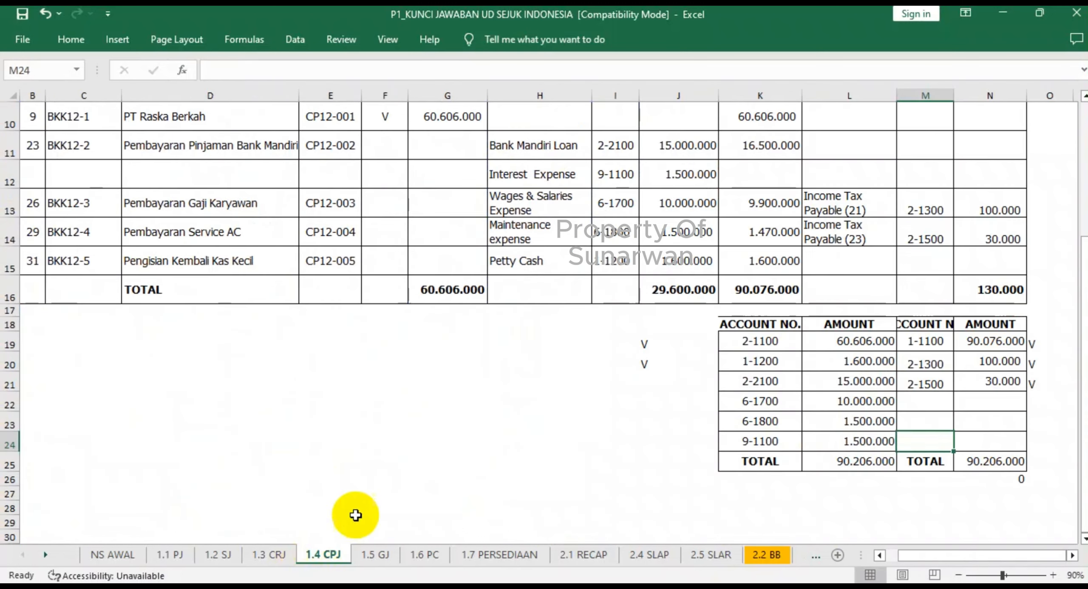
left_click(661, 386)
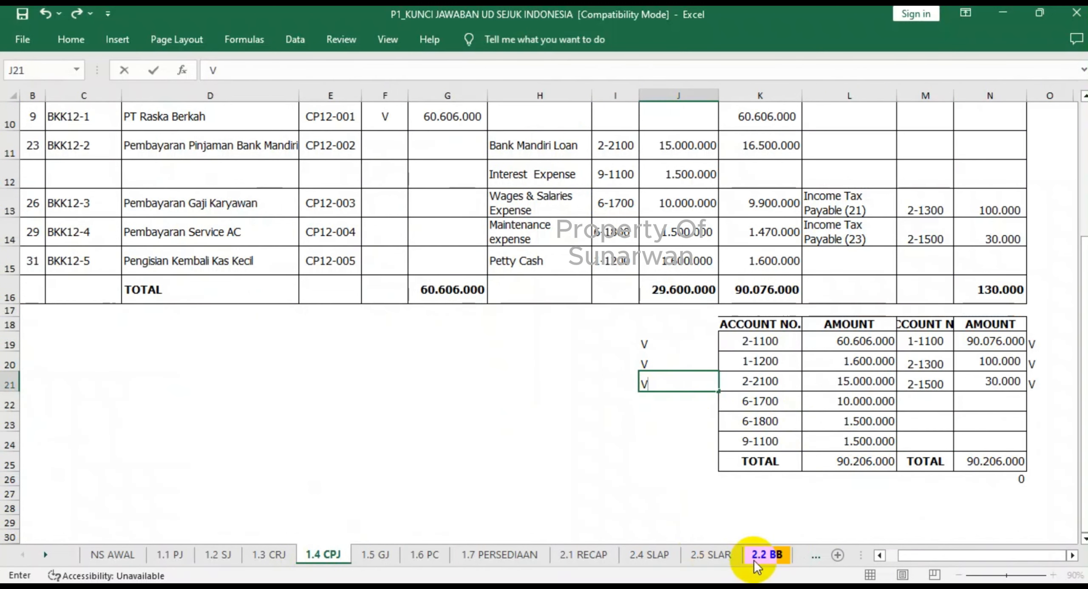
- Check the equity ledgers and Sales in 2.2 BB, and mark account 4-1100 in the 1.3 CRJ recapitulation with V in N24
left_click(765, 555)
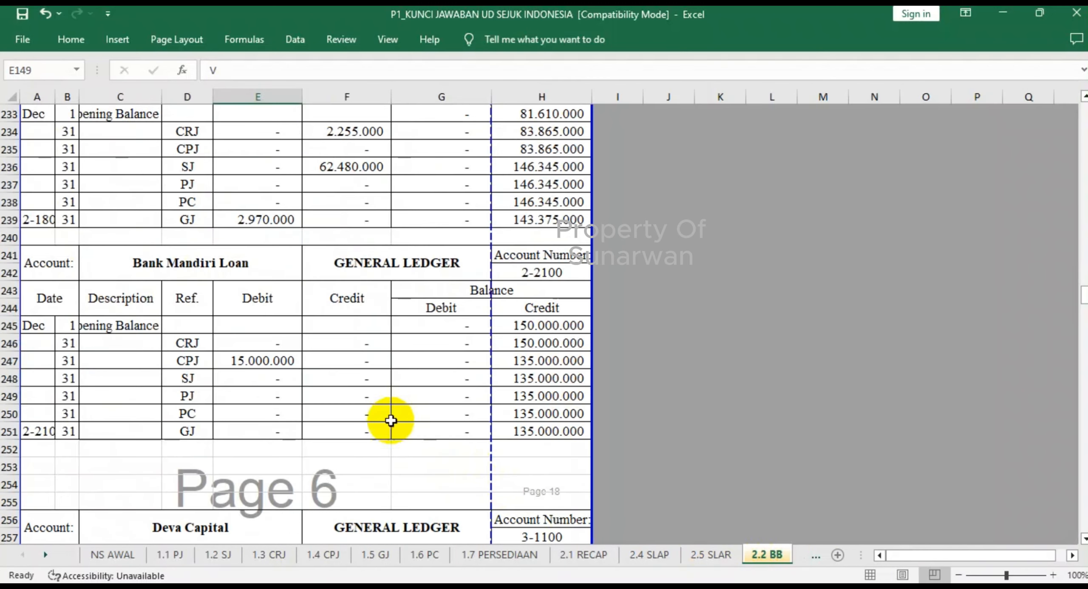
scroll(276, 363, "down", 2)
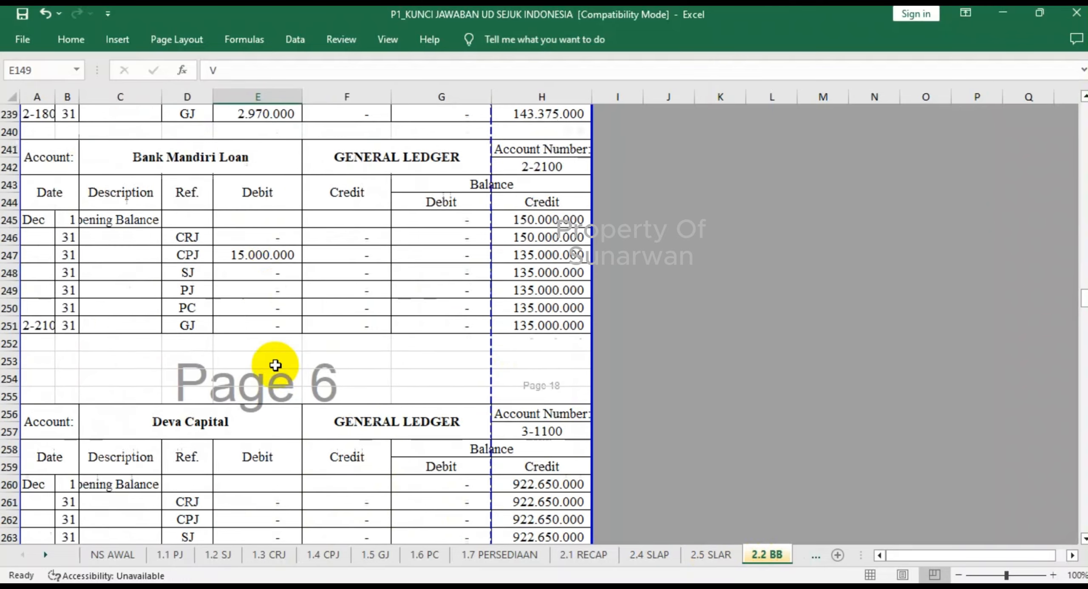
scroll(275, 365, "down", 3)
scroll(276, 364, "down", 9)
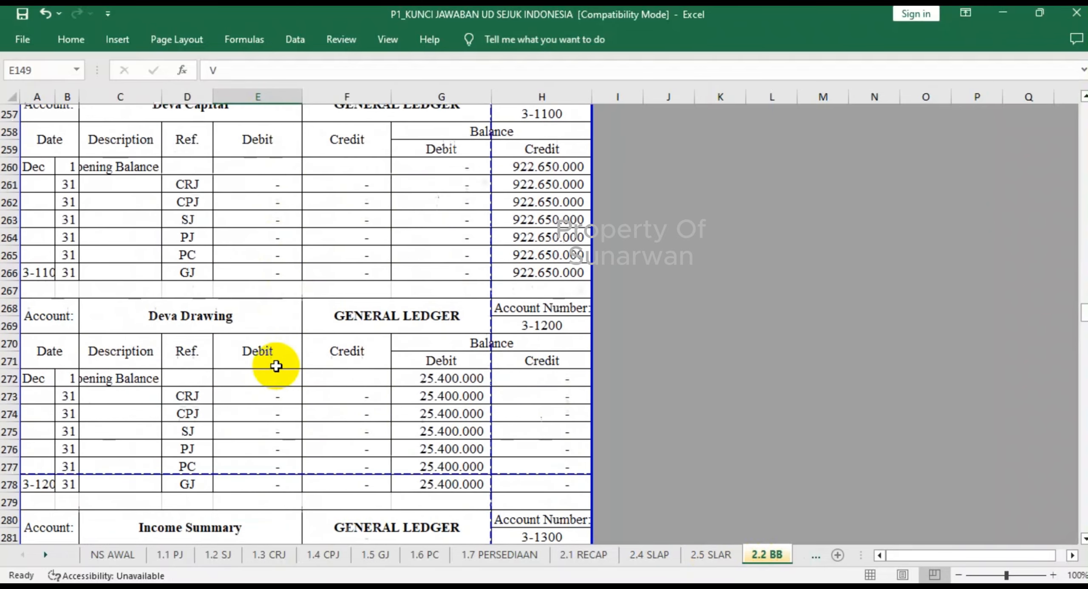
scroll(279, 367, "down", 4)
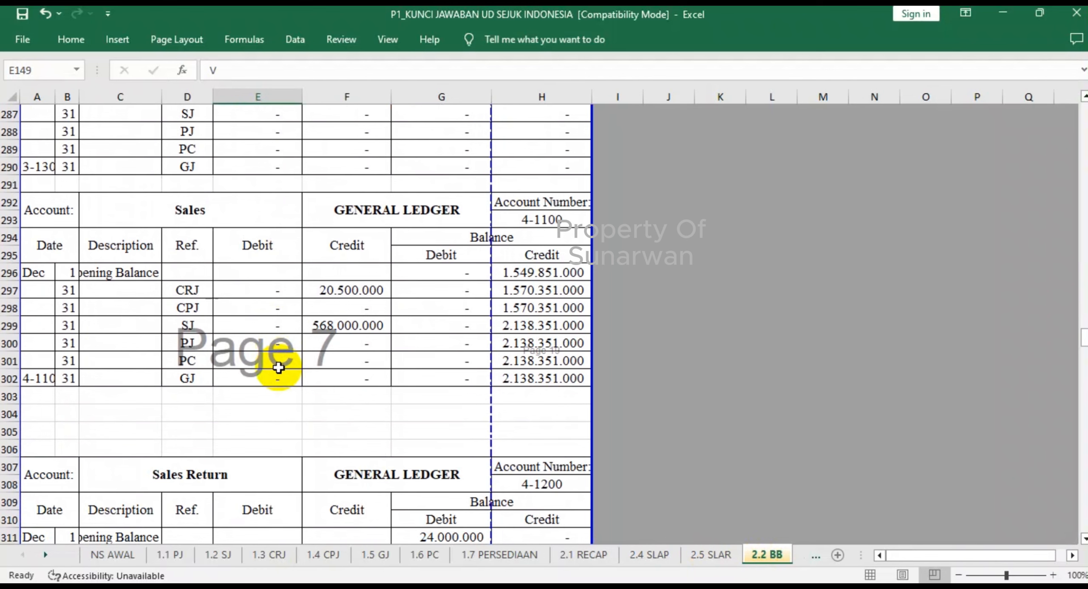
left_click(266, 555)
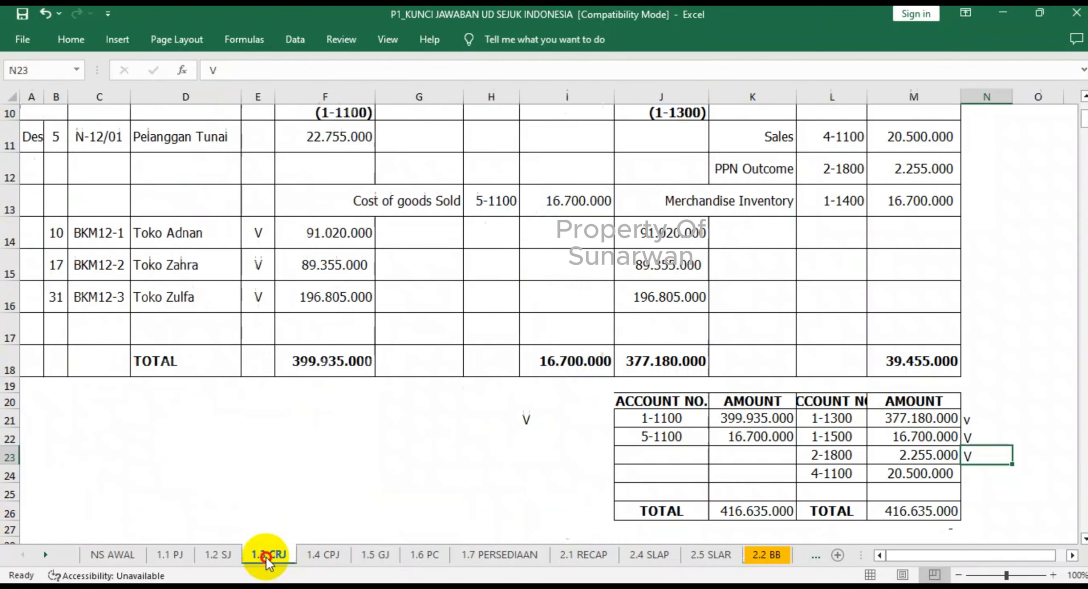
left_click(974, 475)
type("V")
- Check Sales' SJ credit in 2.2 BB, and mark account 4-1100 in the 1.2 SJ recapitulation with V in L17
left_click(772, 556)
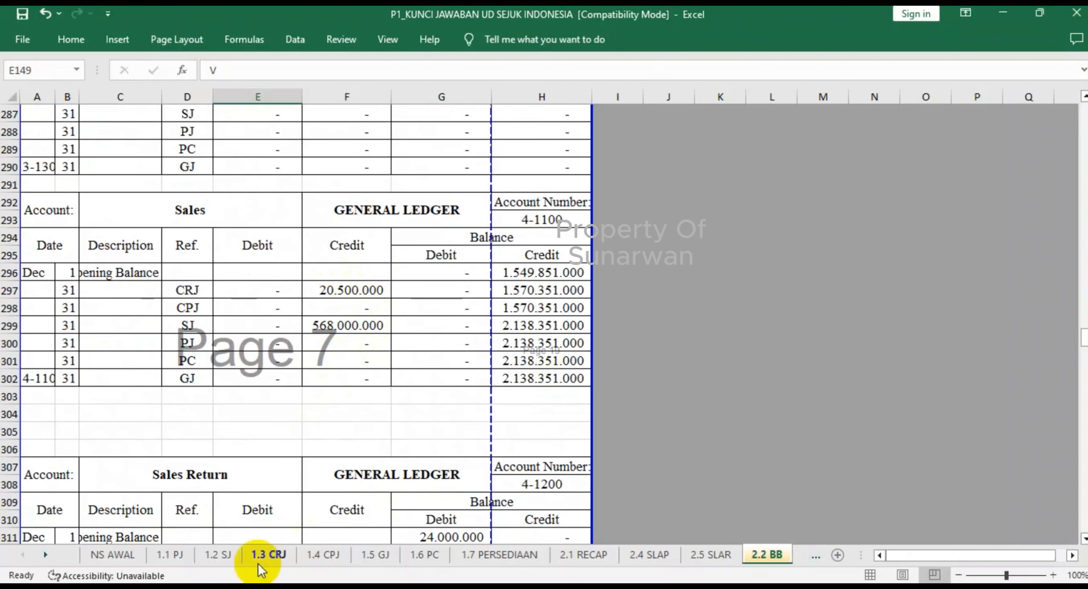
left_click(218, 556)
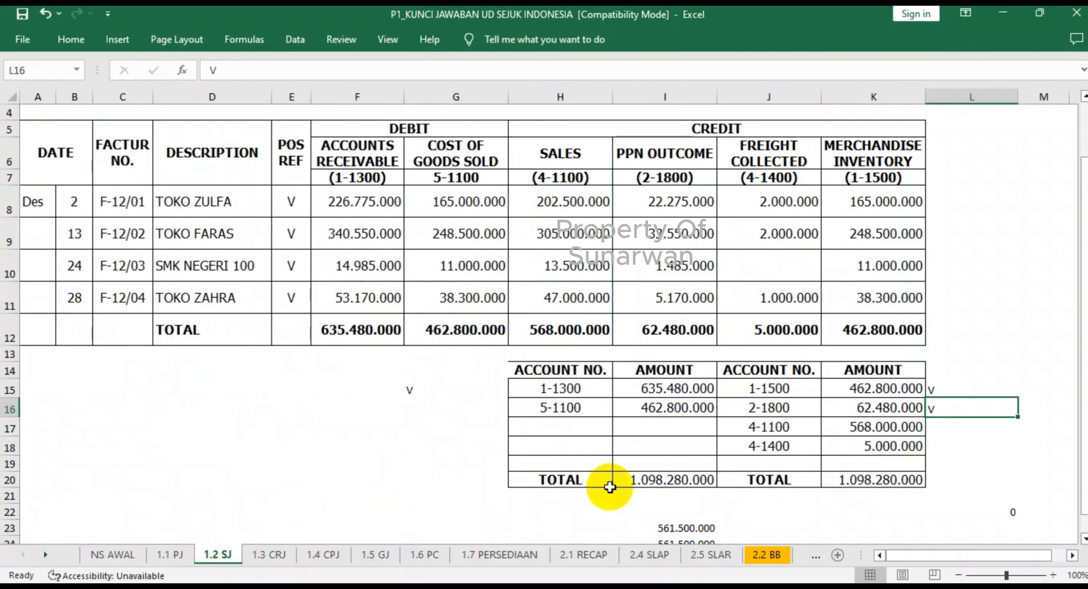
left_click(936, 427)
type("v")
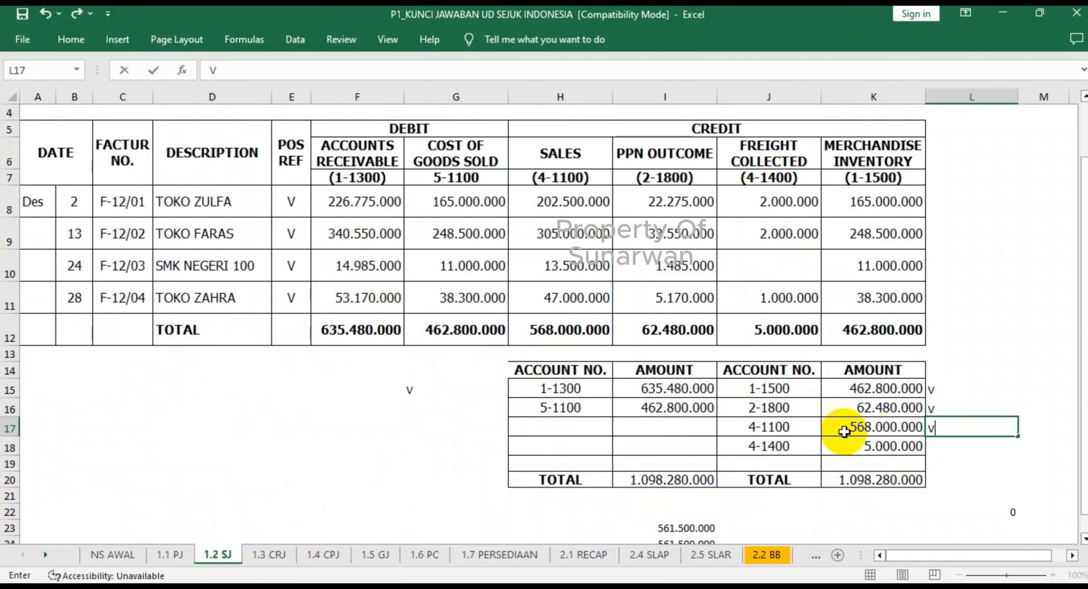
left_click(920, 427)
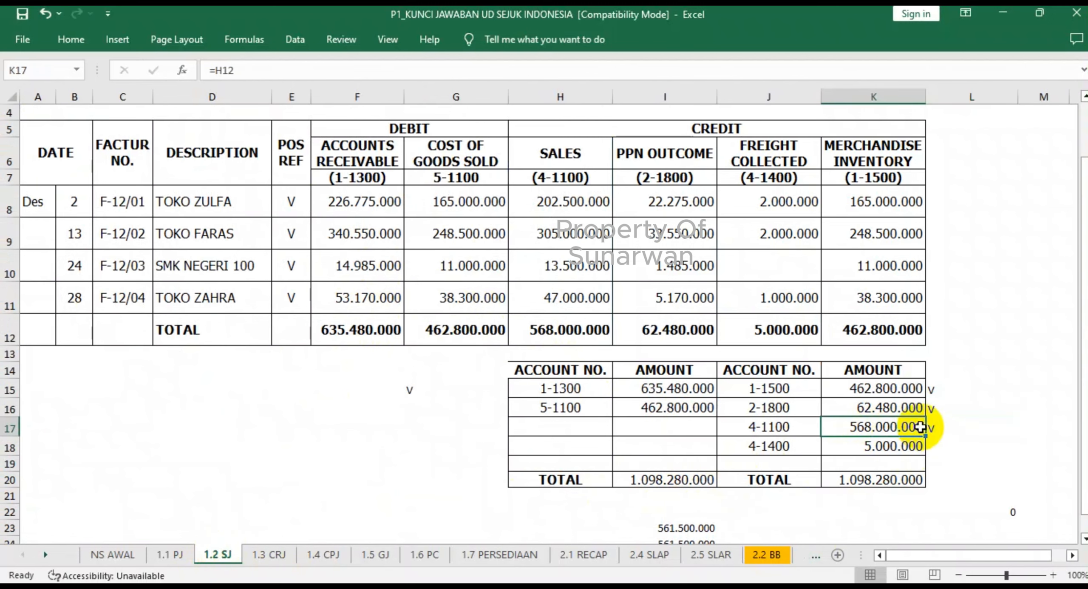
- Check Sales Return's GJ debit in 2.2 BB, and mark account 4-1200 in the 1.5 GJ recapitulation with V in E27
left_click(767, 555)
scroll(359, 341, "down", 4)
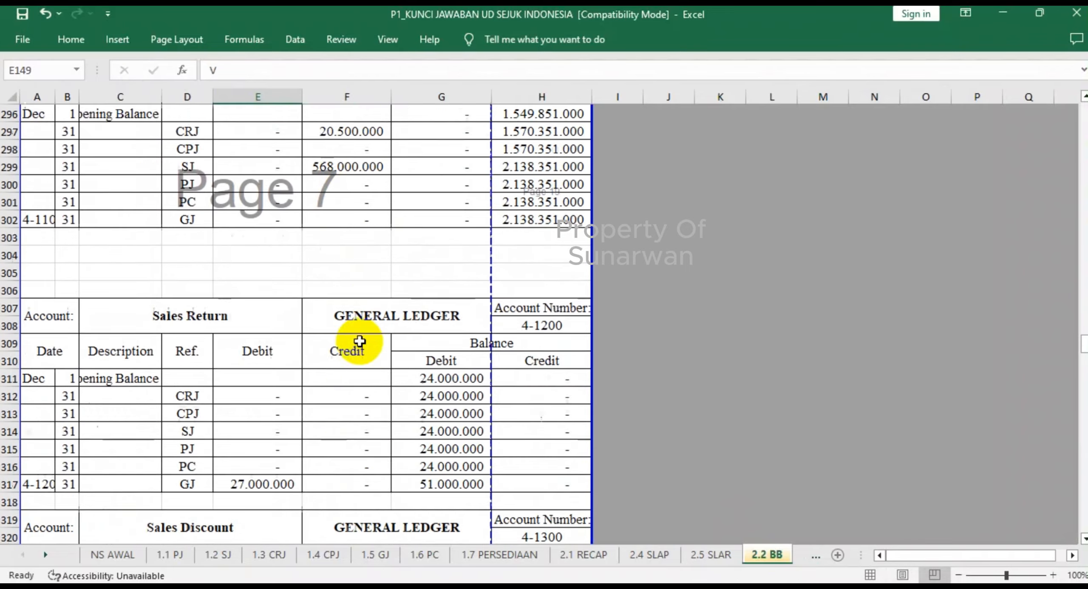
scroll(359, 340, "up", 2)
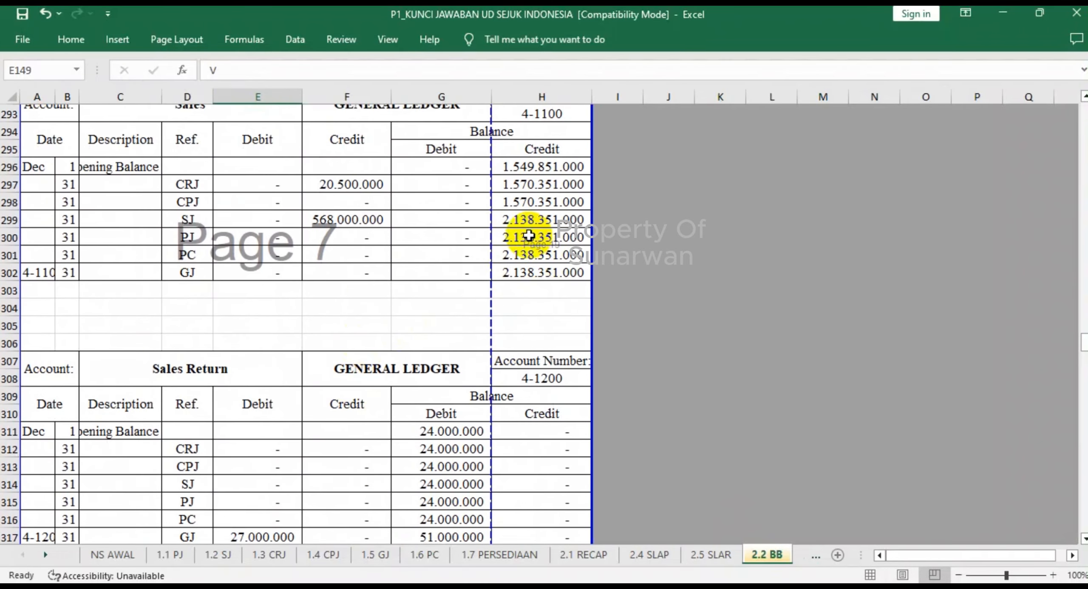
scroll(430, 288, "down", 2)
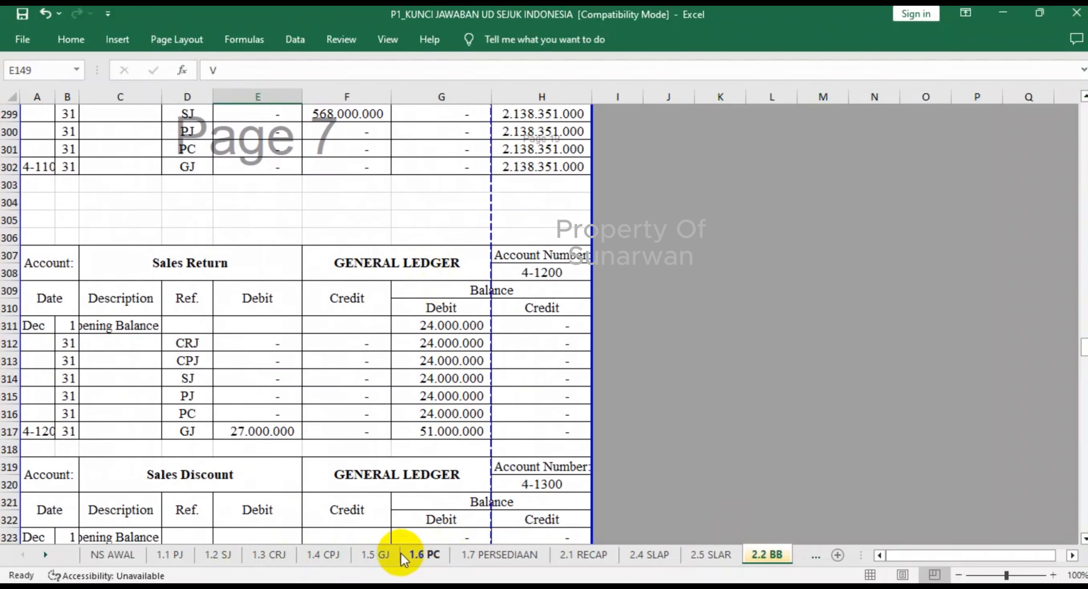
left_click(375, 554)
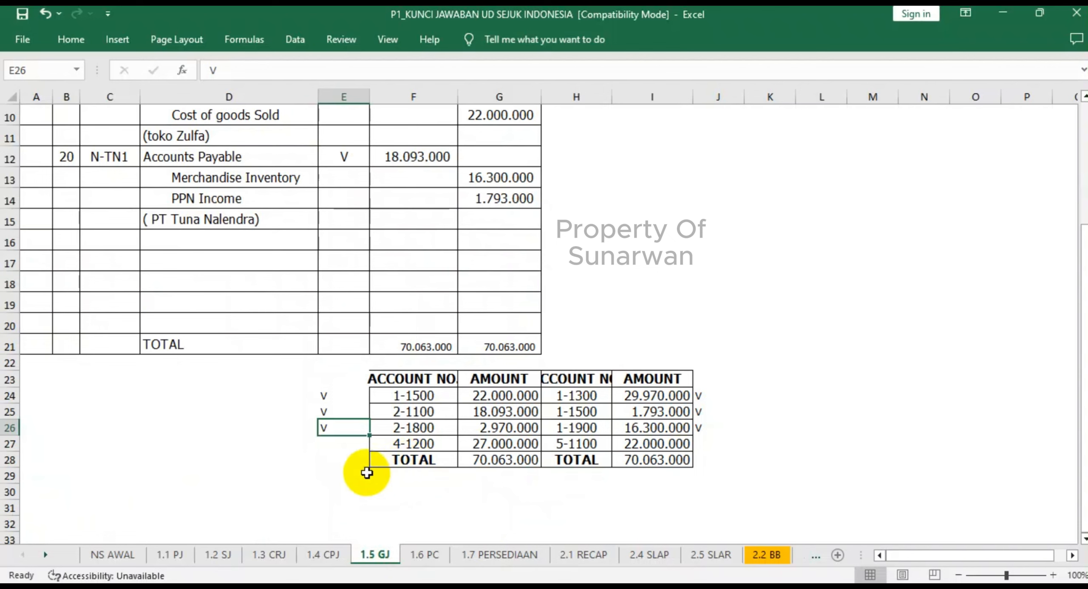
left_click(325, 444)
type("V")
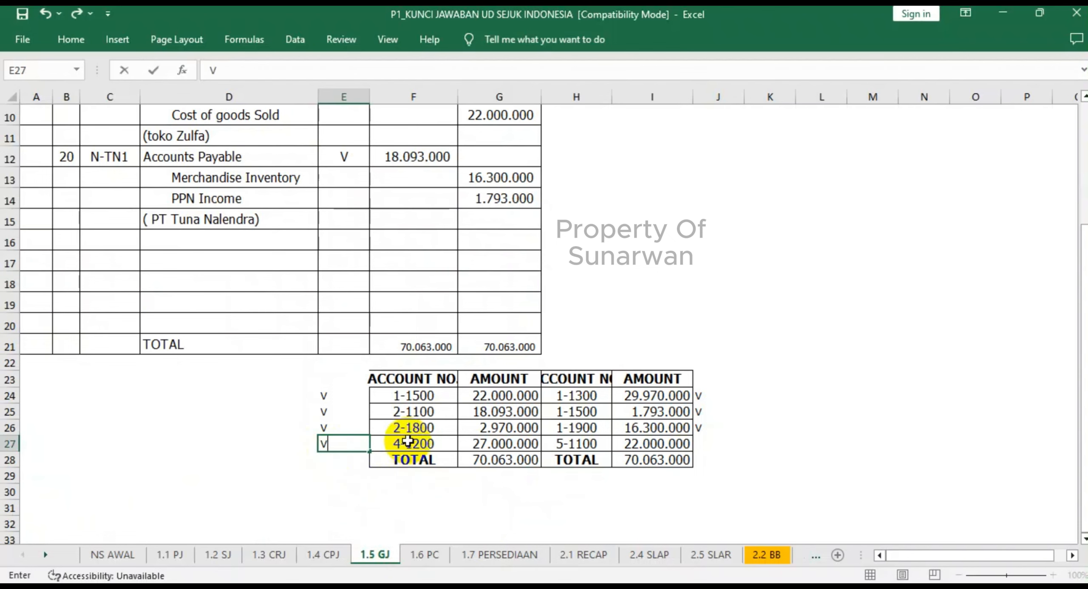
left_click(417, 491)
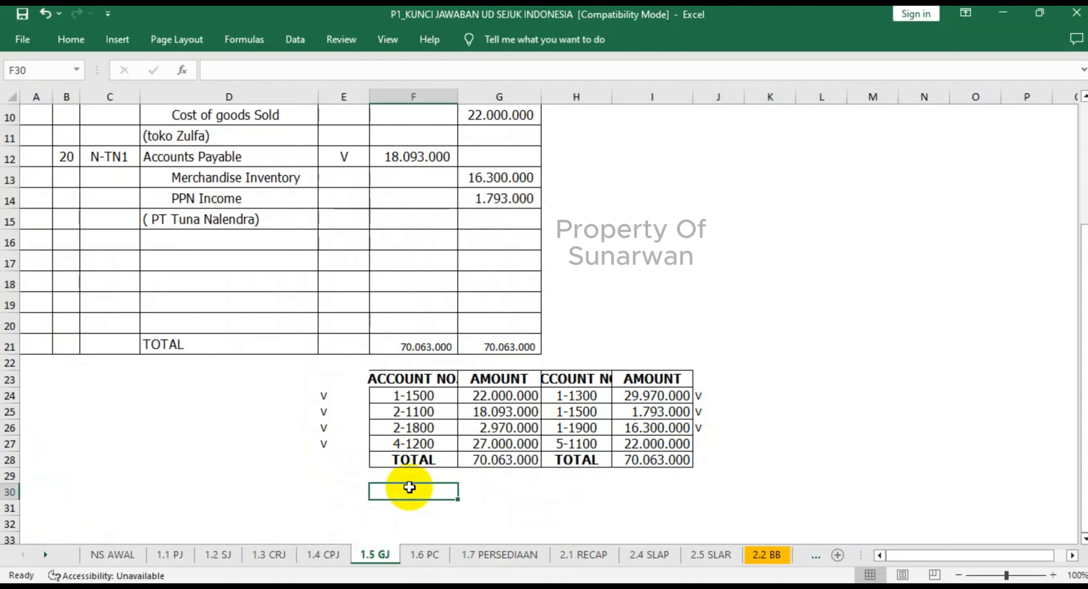
- Check the Sales Discount and Freight Collected ledgers in 2.2 BB, and mark account 4-1400 in the 1.2 SJ recapitulation with V in L18
left_click(768, 554)
scroll(211, 447, "down", 3)
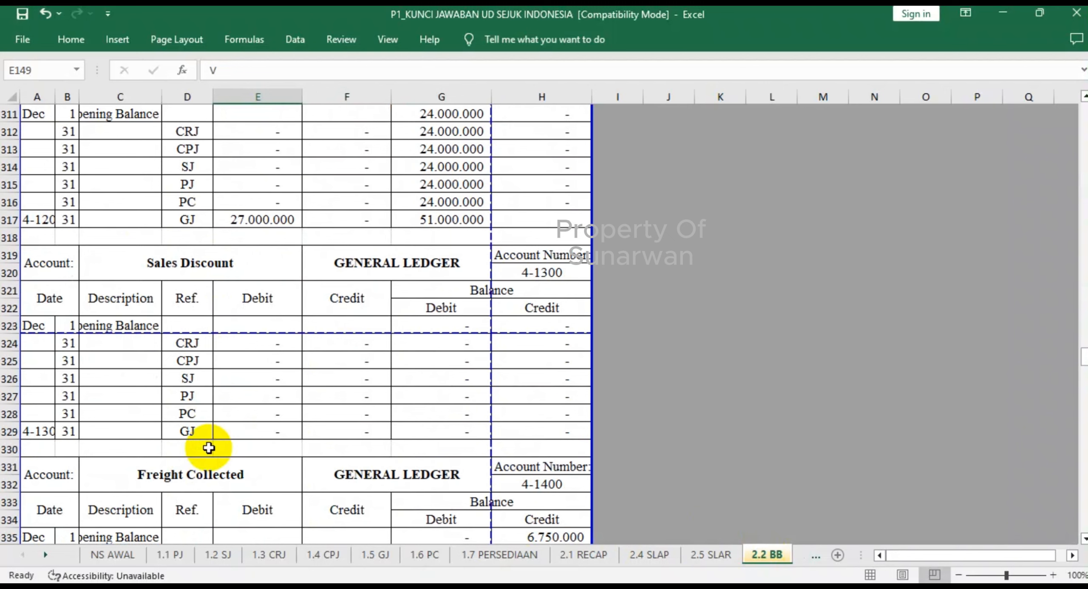
scroll(209, 448, "down", 4)
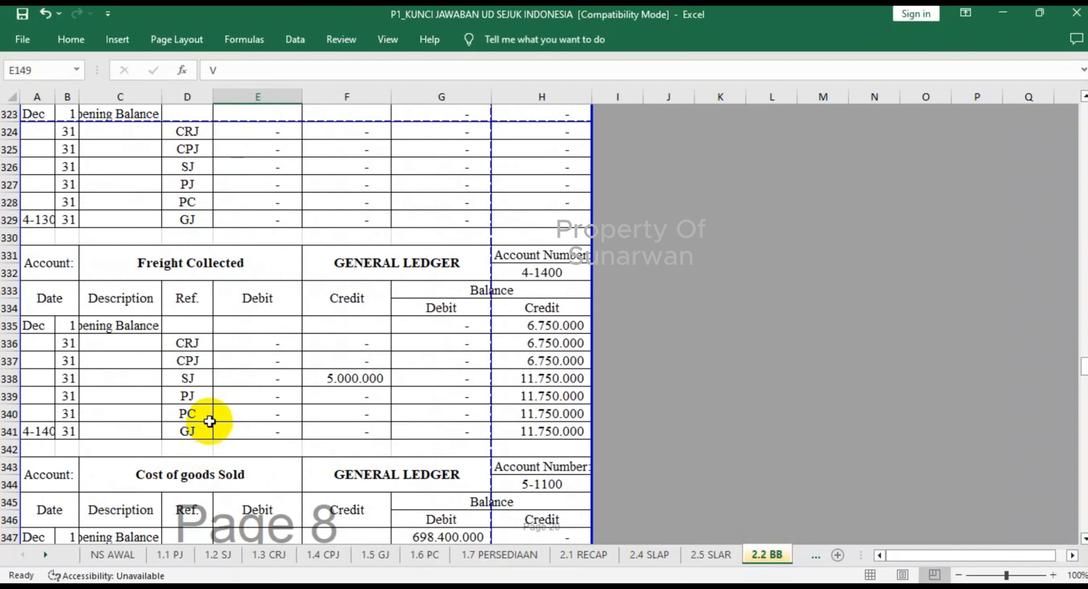
left_click(217, 555)
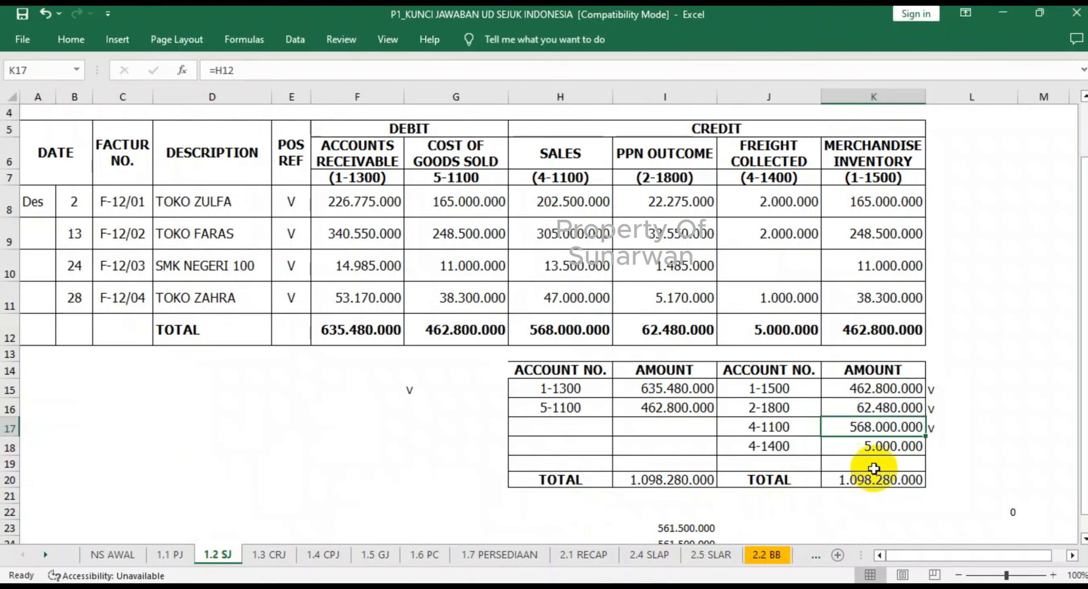
left_click(940, 445)
type("V")
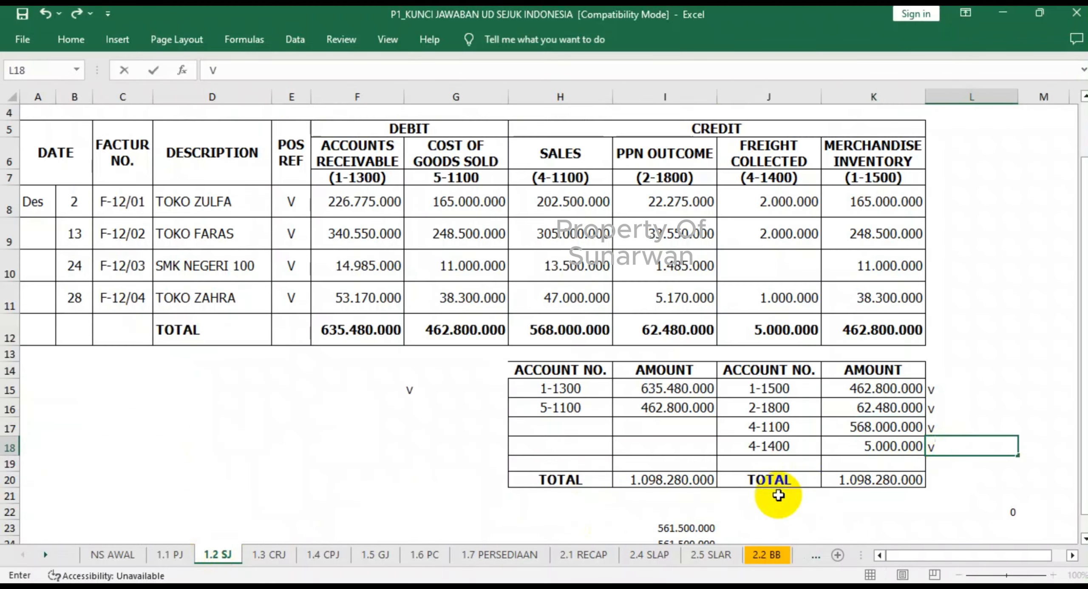
left_click(812, 447)
- Check Cost of goods Sold's CRJ debit in 2.2 BB, and select I22 beside account 5-1100 in the 1.3 CRJ recapitulation
left_click(767, 555)
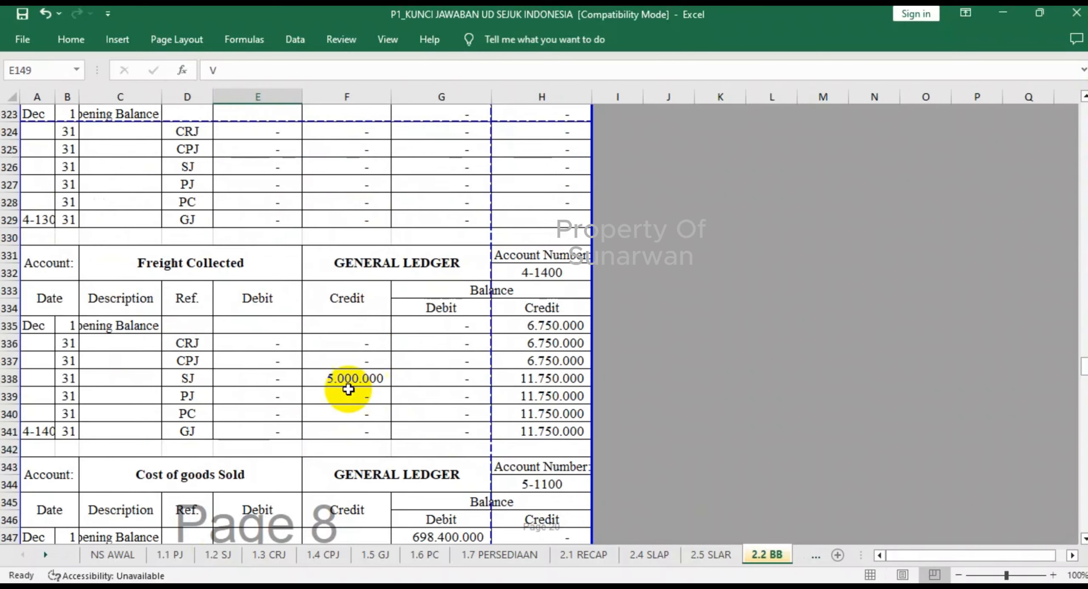
scroll(343, 390, "down", 3)
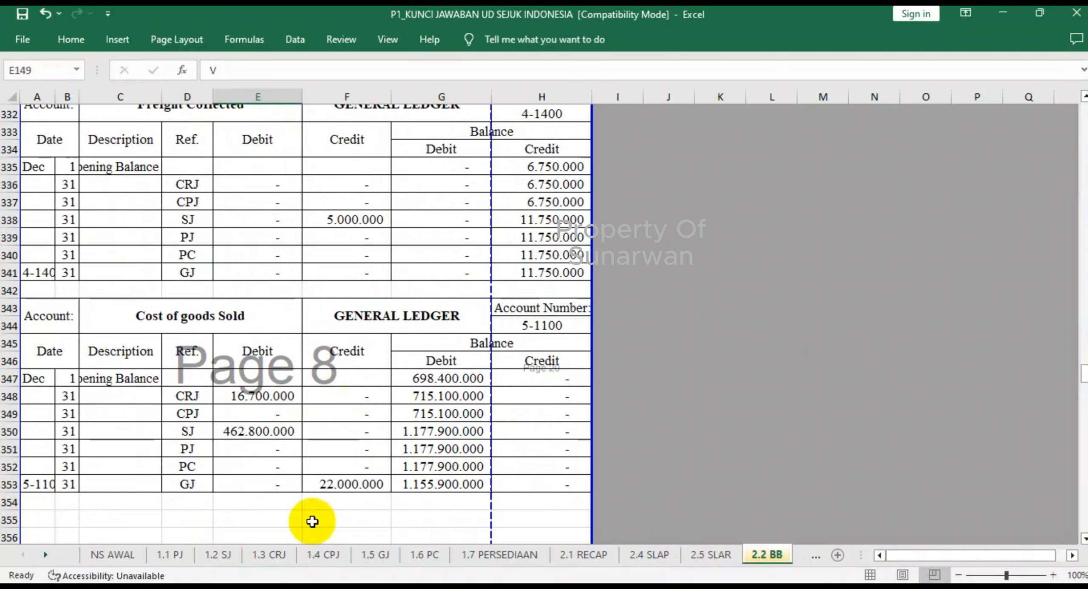
left_click(276, 555)
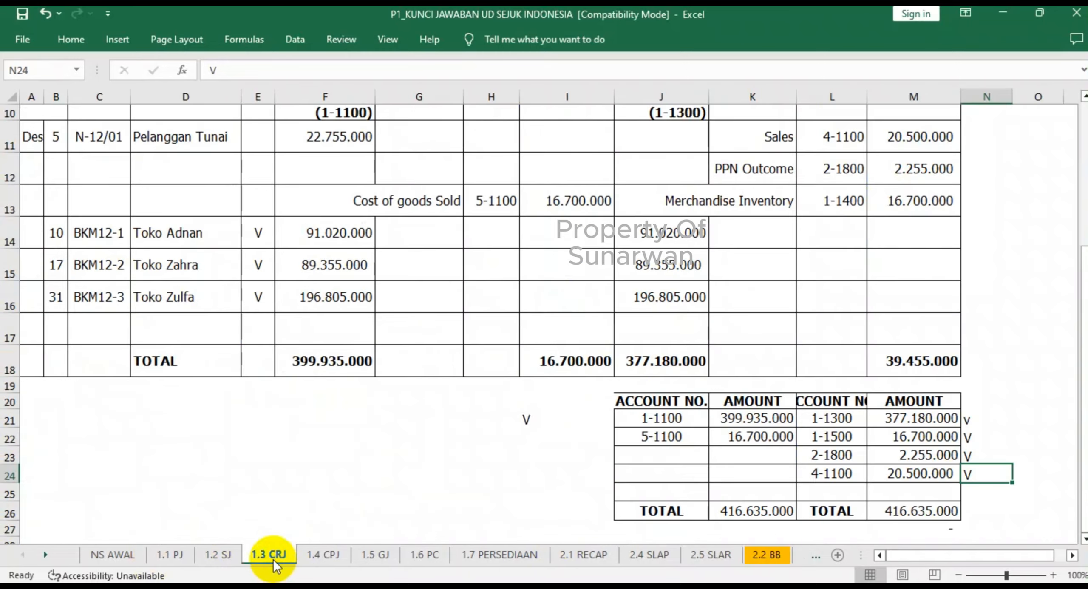
left_click(559, 436)
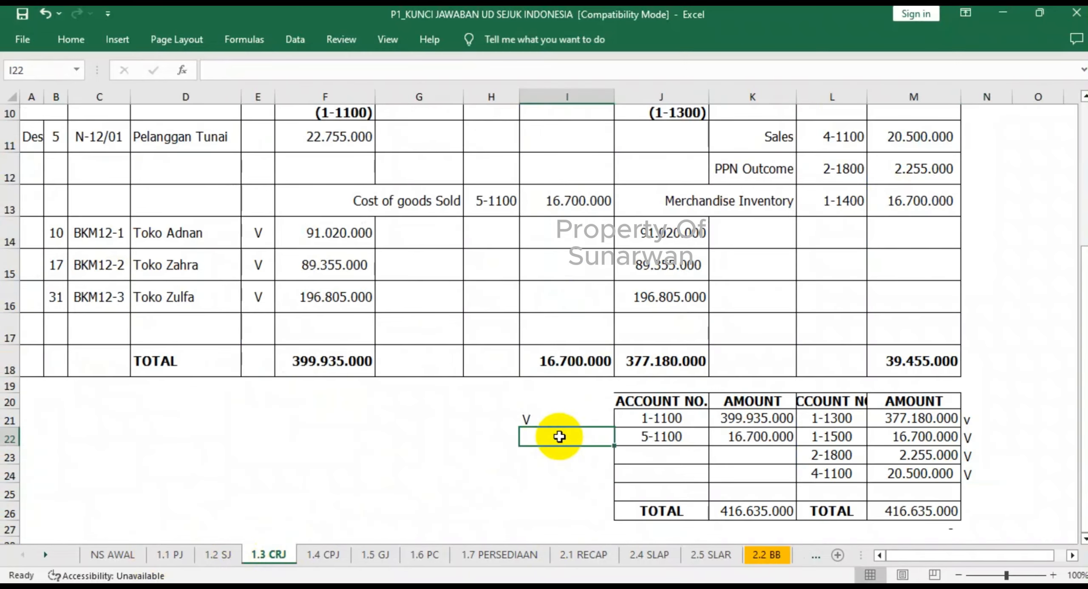
- Check Cost of goods Sold's SJ debit in 2.2 BB, and mark account 5-1100 in the 1.2 SJ recapitulation with V in G16
left_click(767, 555)
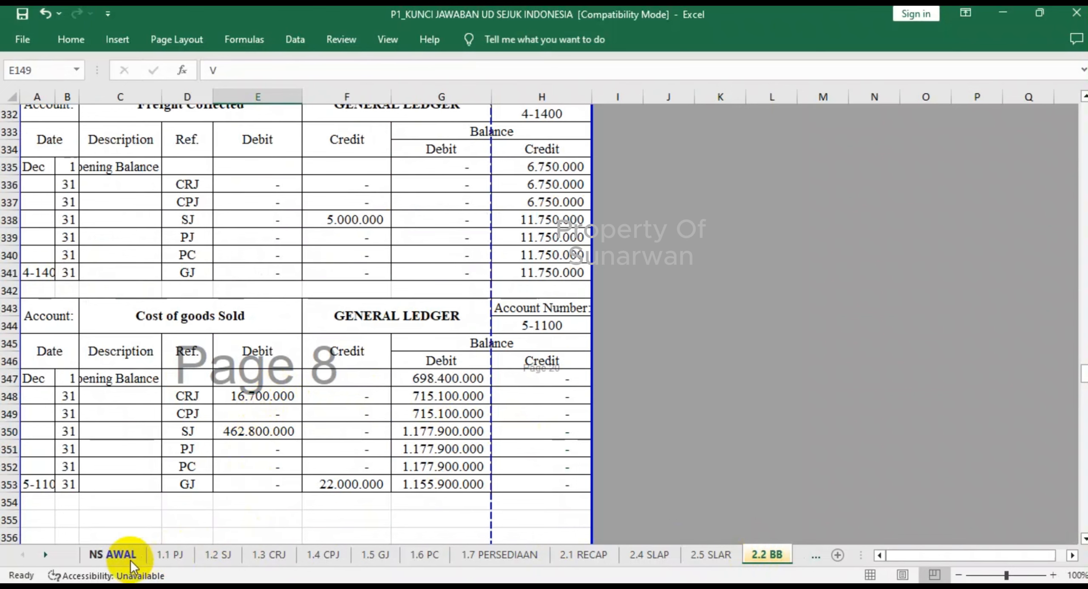
left_click(212, 555)
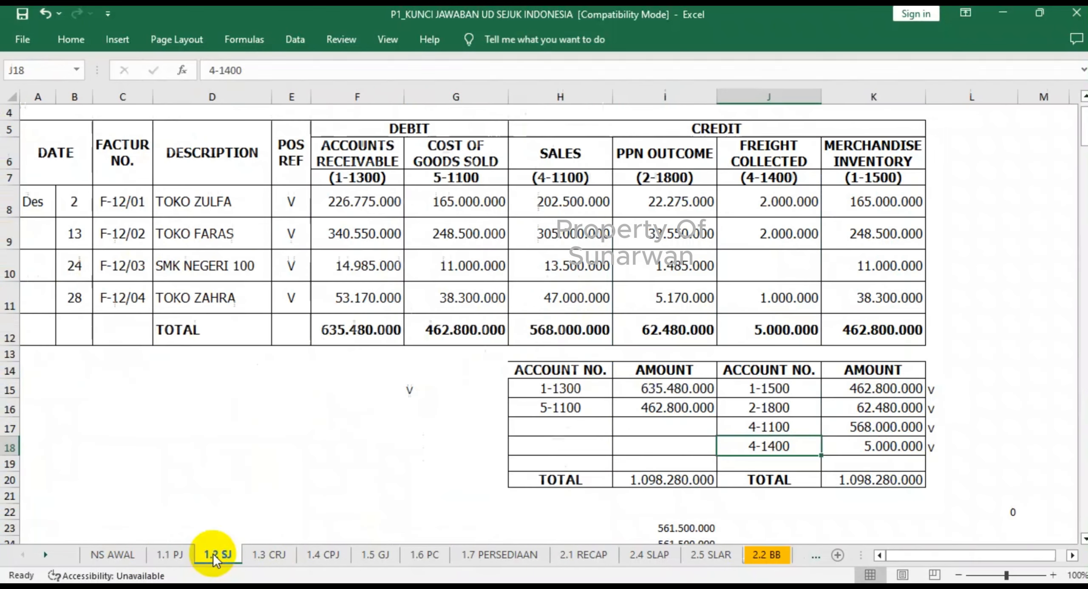
double_click(460, 408)
type("V")
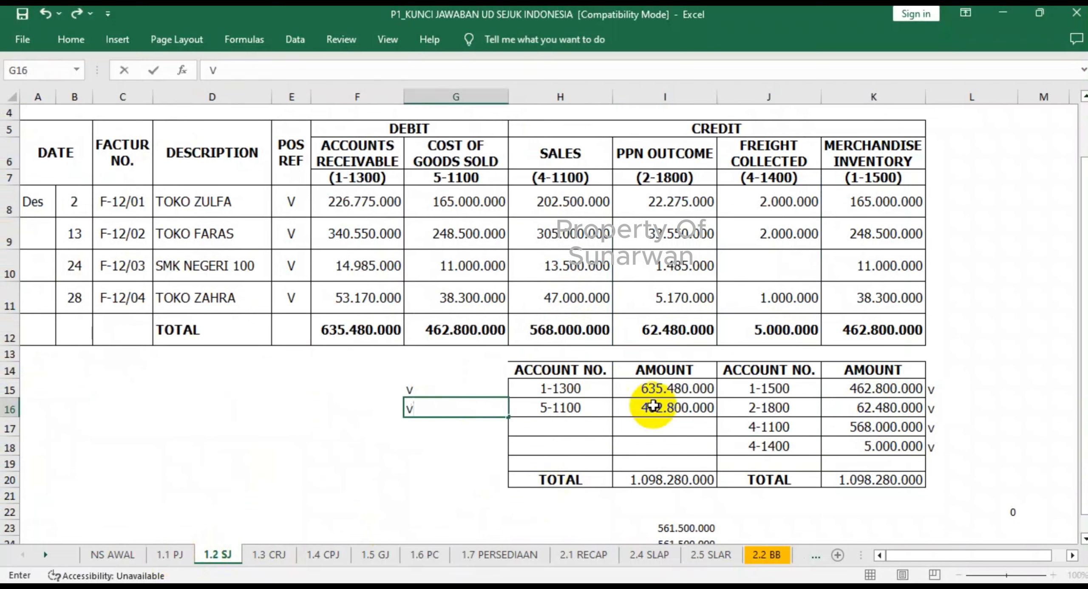
left_click(762, 540)
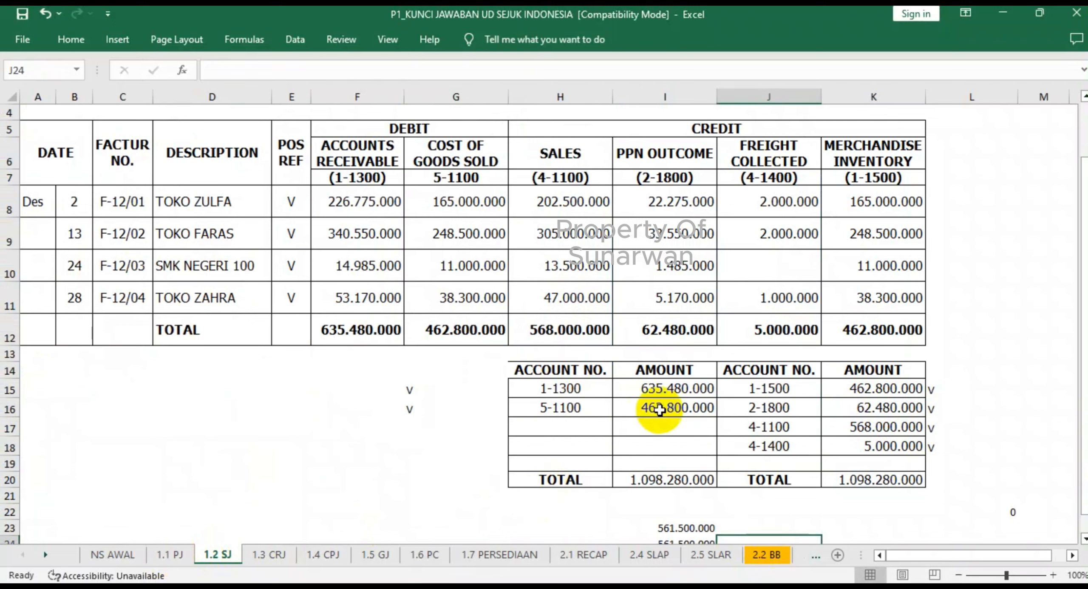
- Check Cost of goods Sold's GJ credit in 2.2 BB, and mark account 5-1100 in the 1.5 GJ recapitulation with V in J27
left_click(773, 553)
scroll(441, 418, "down", 1)
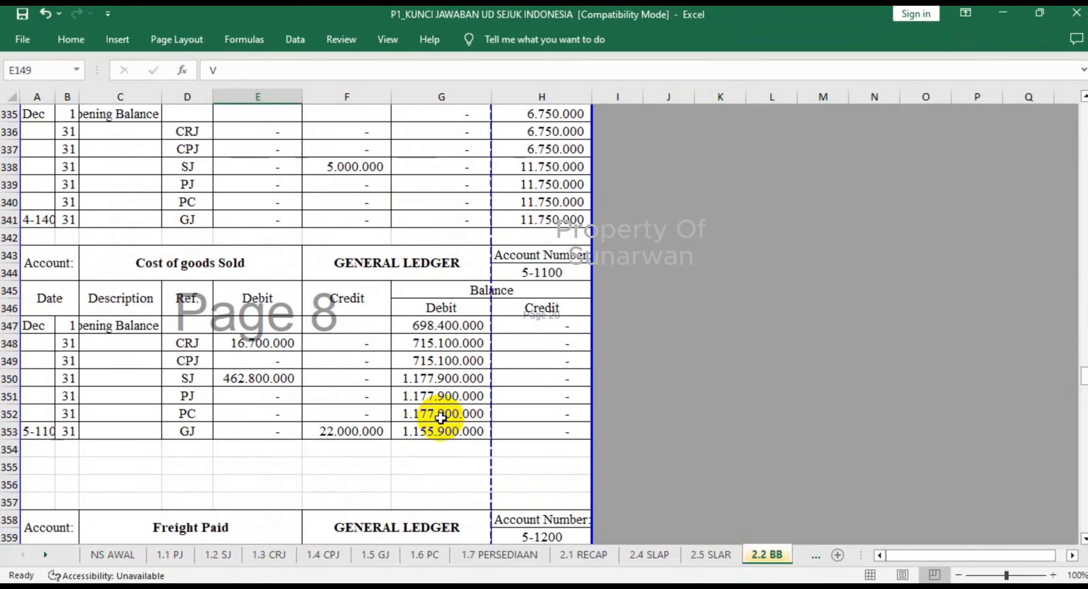
scroll(441, 417, "down", 1)
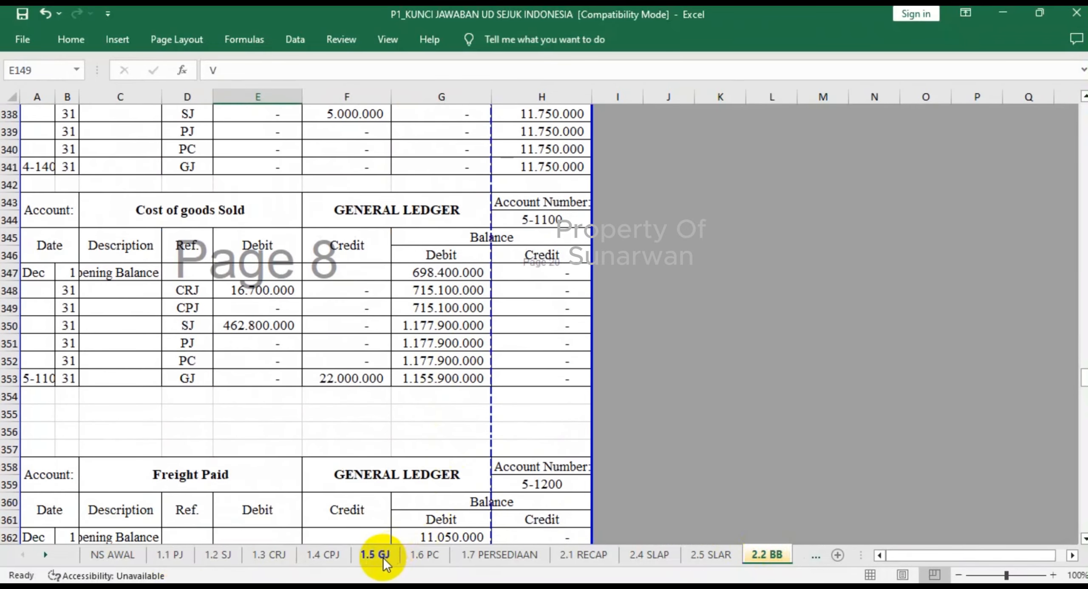
left_click(383, 557)
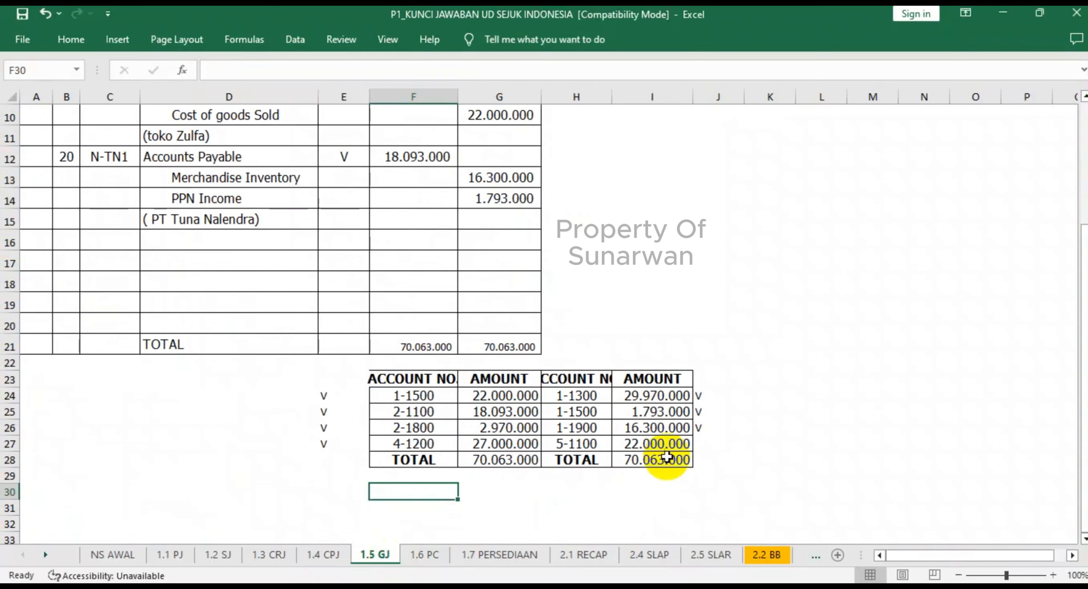
left_click(704, 444)
type("V")
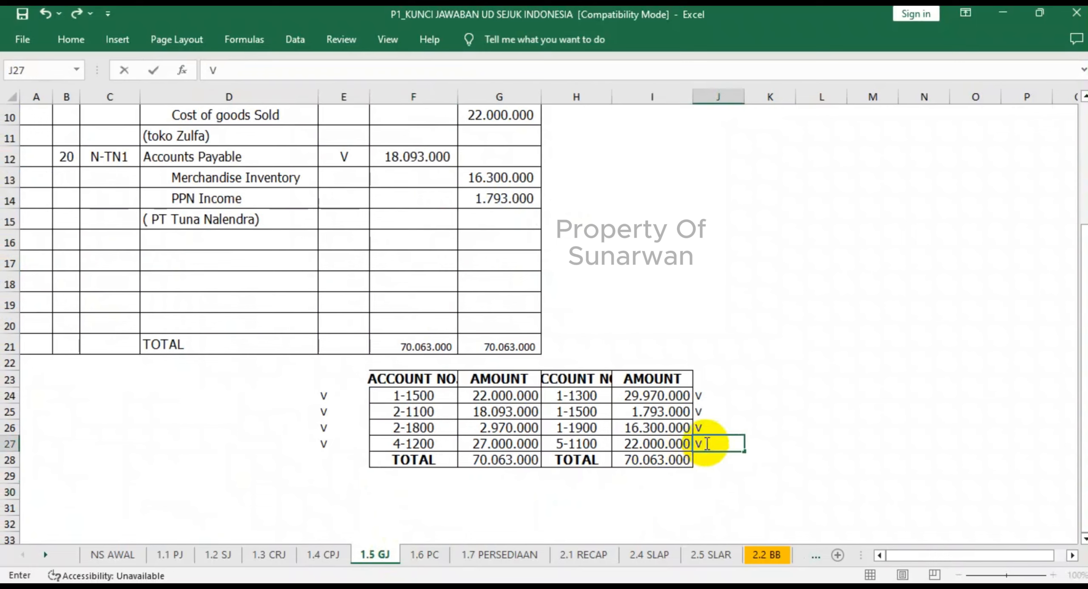
- Check Freight Paid's PJ debit in 2.2 BB, and mark account 5-1200 in the 1.1 PJ recapitulation with V in E17
left_click(765, 555)
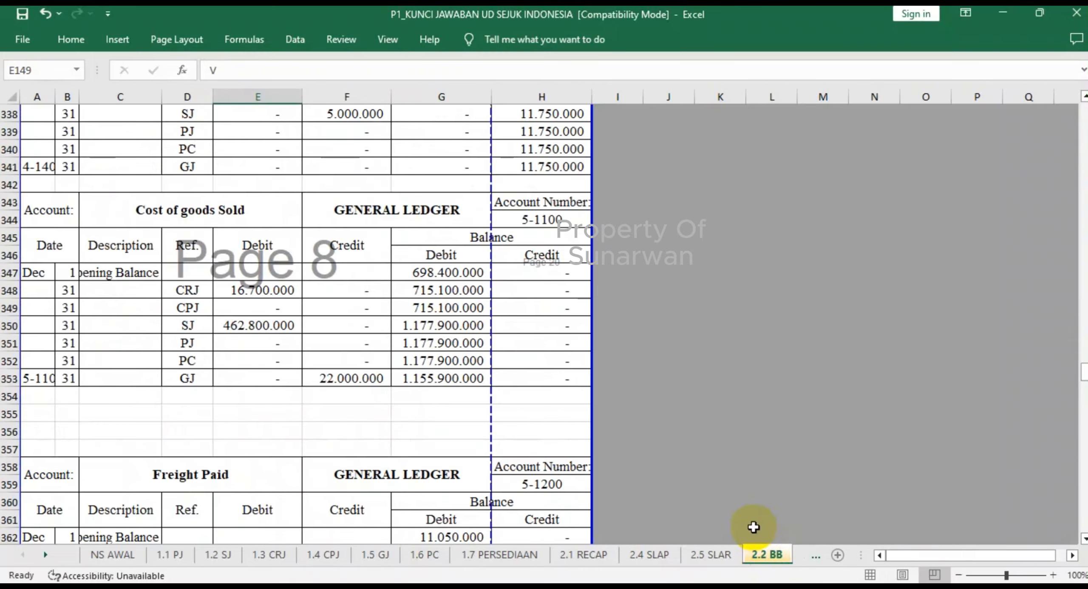
scroll(523, 419, "down", 4)
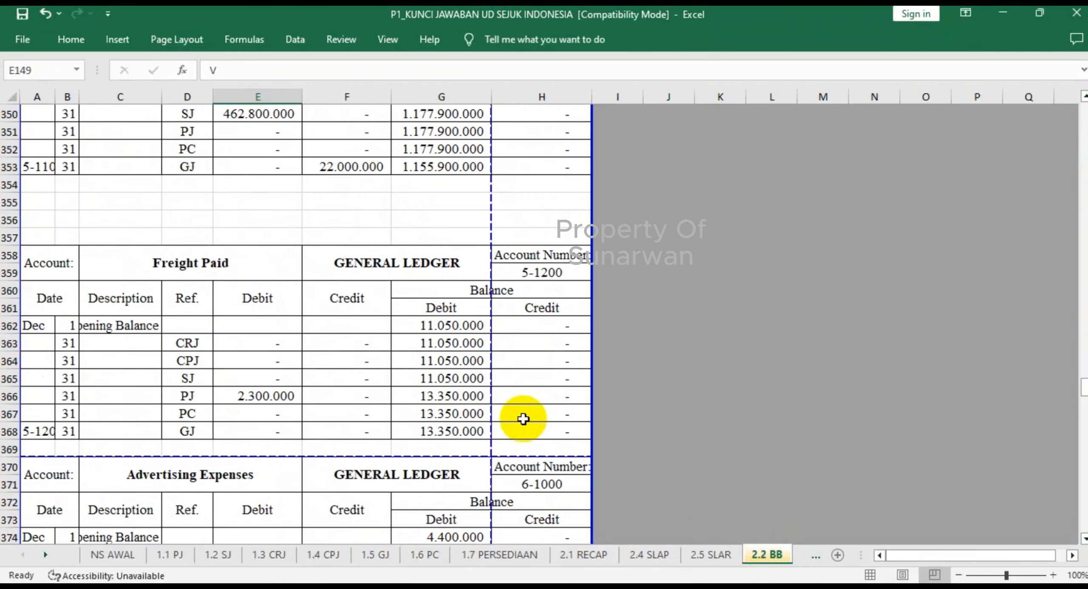
left_click(170, 555)
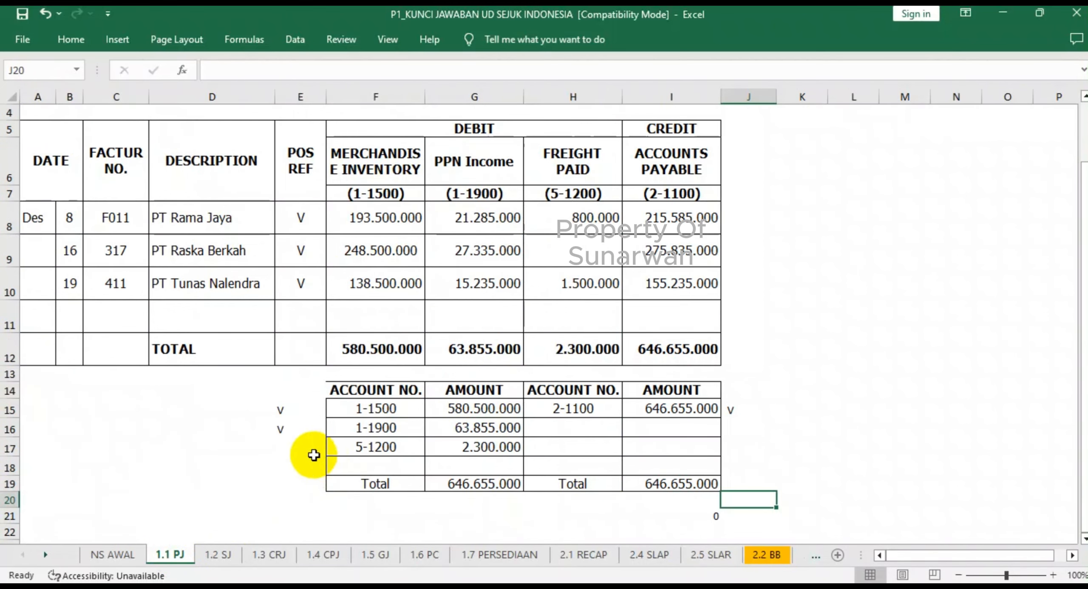
left_click(293, 447)
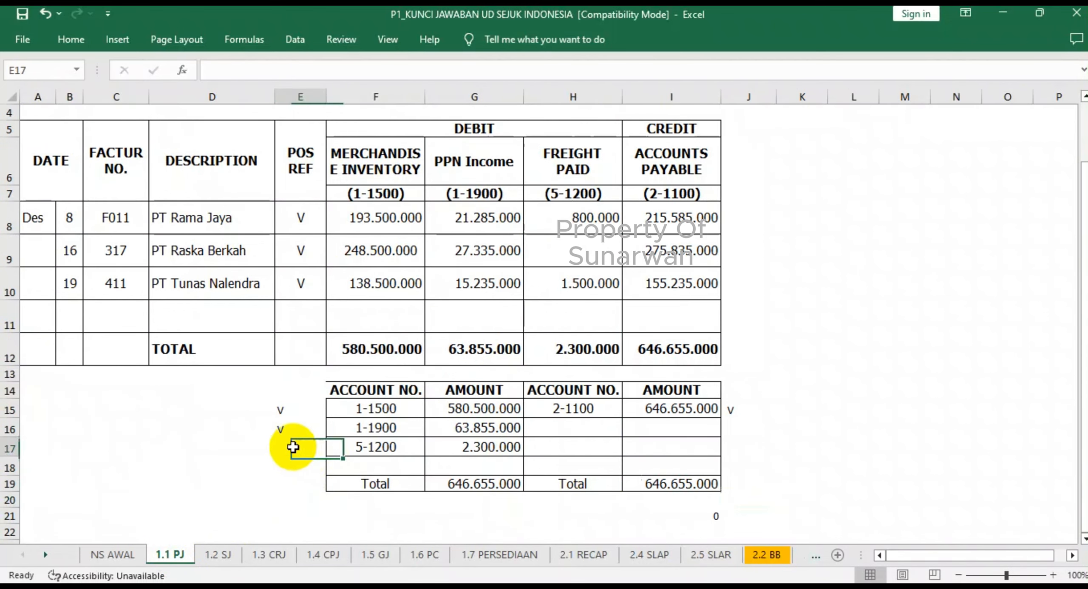
- Check the ledgers from Advertising Expenses through Wages & Salaries Expense in 2.2 BB, and mark account 6-1700 in the 1.4 CPJ recapitulation with V in J22
left_click(767, 555)
scroll(388, 458, "down", 4)
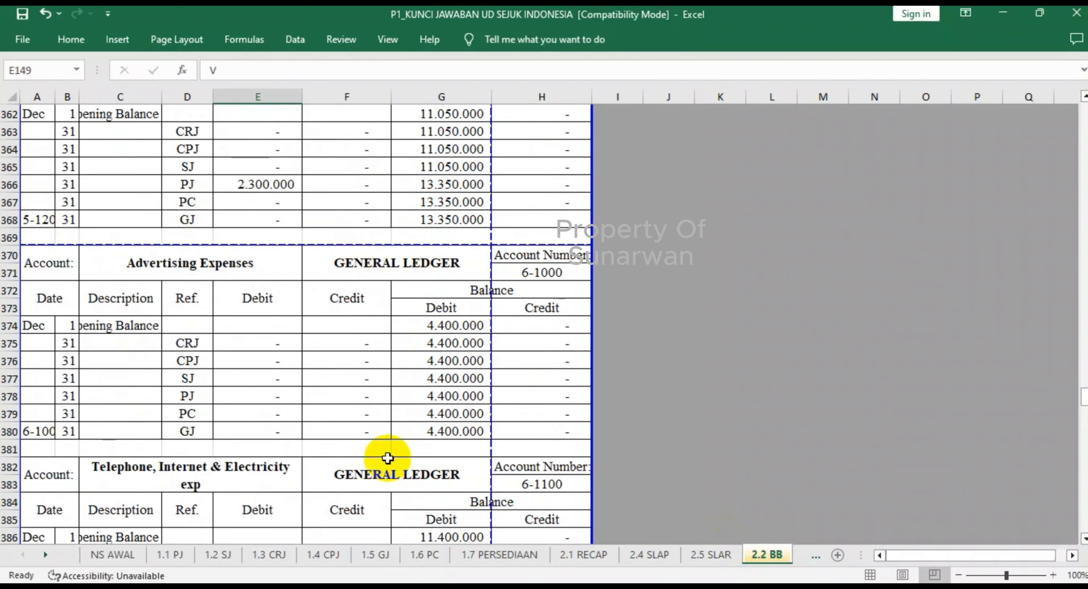
scroll(385, 458, "down", 5)
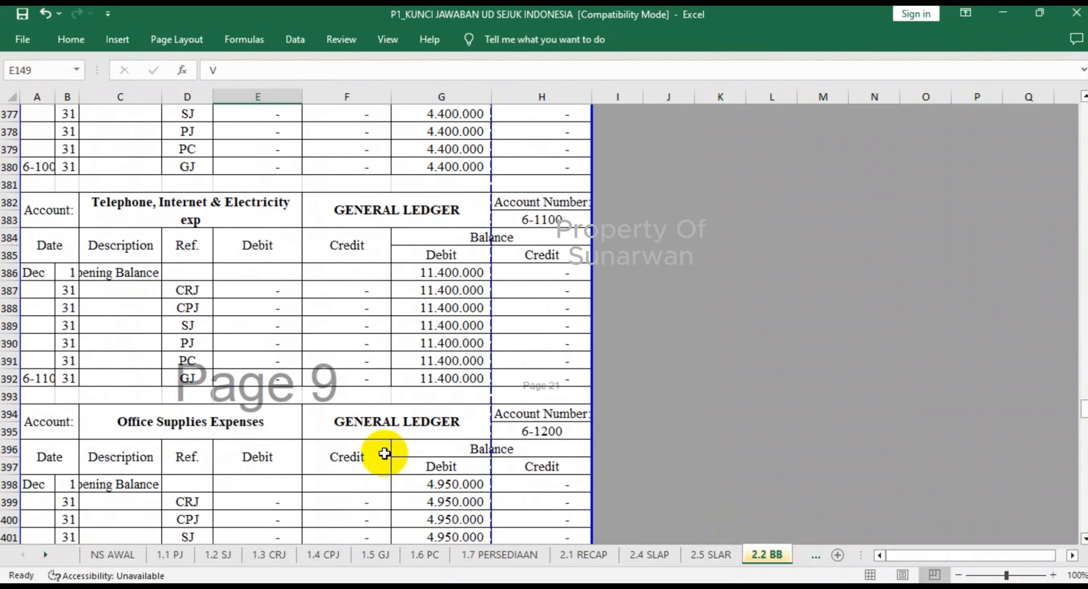
scroll(385, 454, "down", 4)
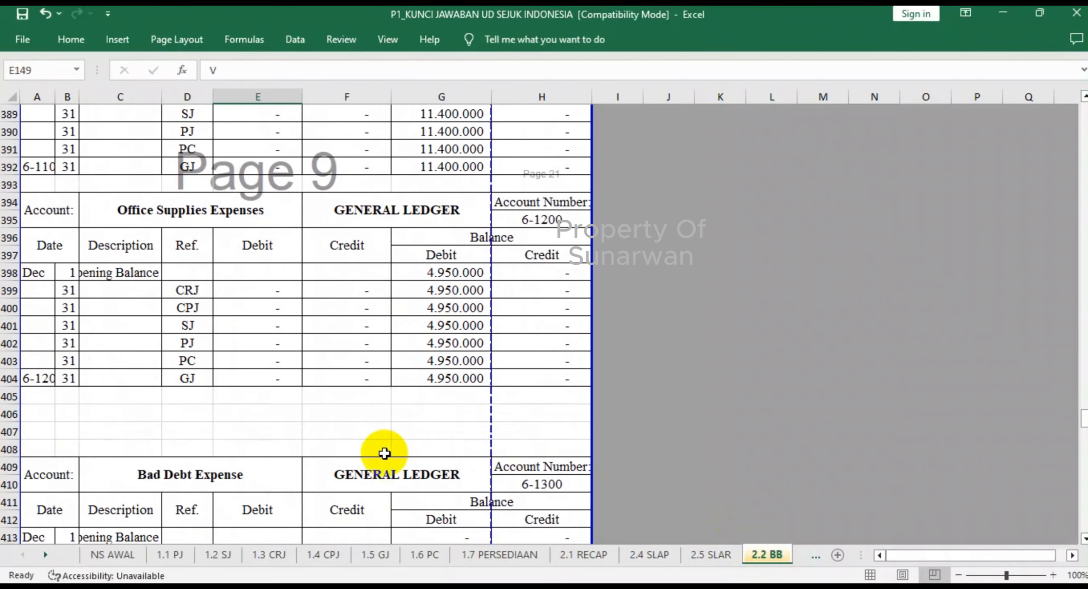
scroll(384, 453, "down", 7)
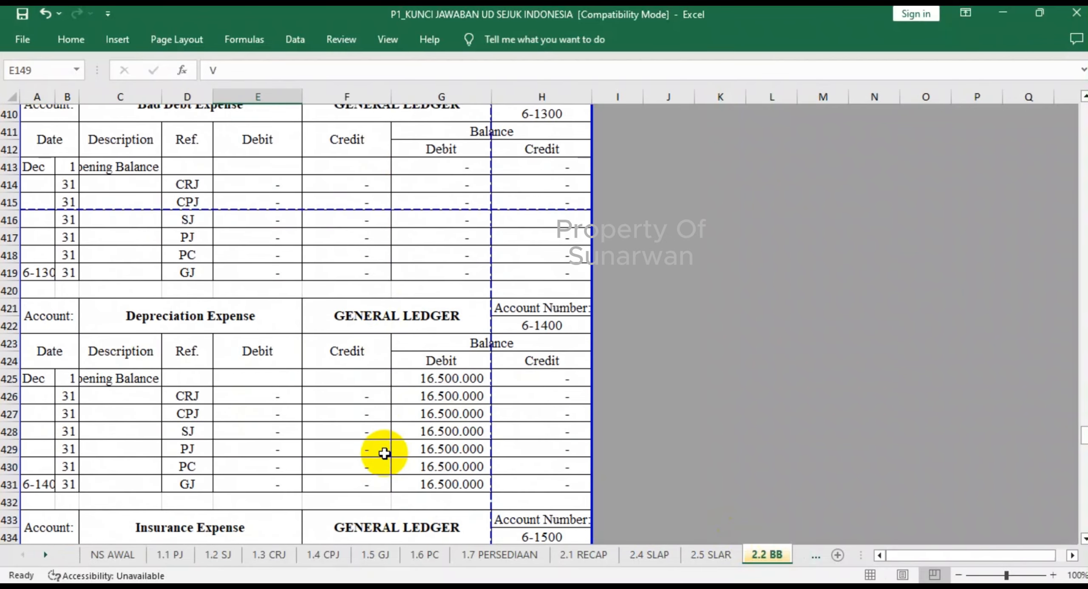
scroll(385, 453, "down", 9)
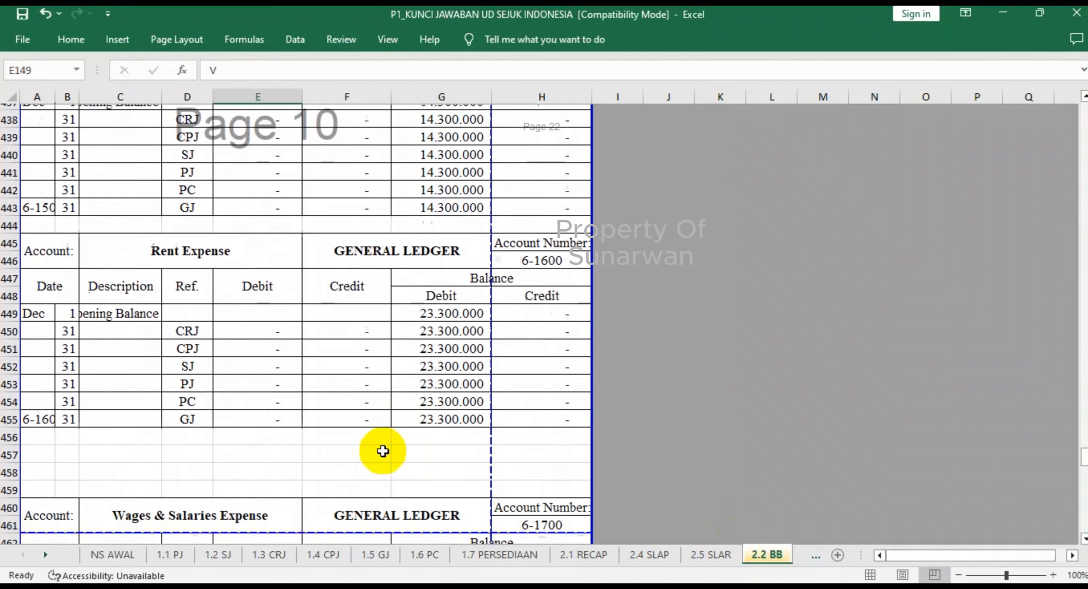
scroll(382, 451, "down", 4)
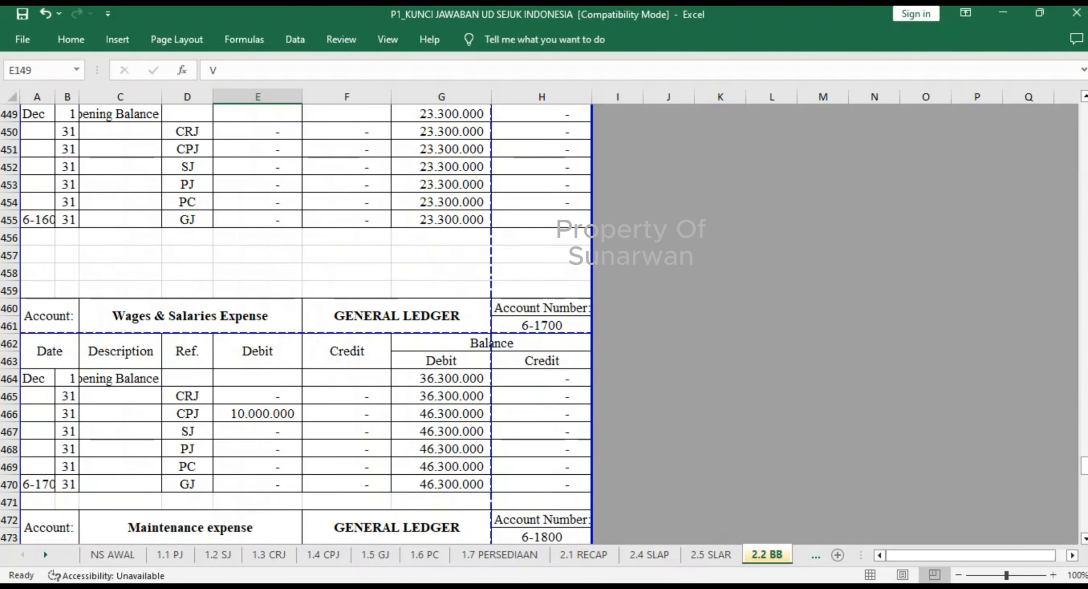
scroll(292, 417, "down", 2)
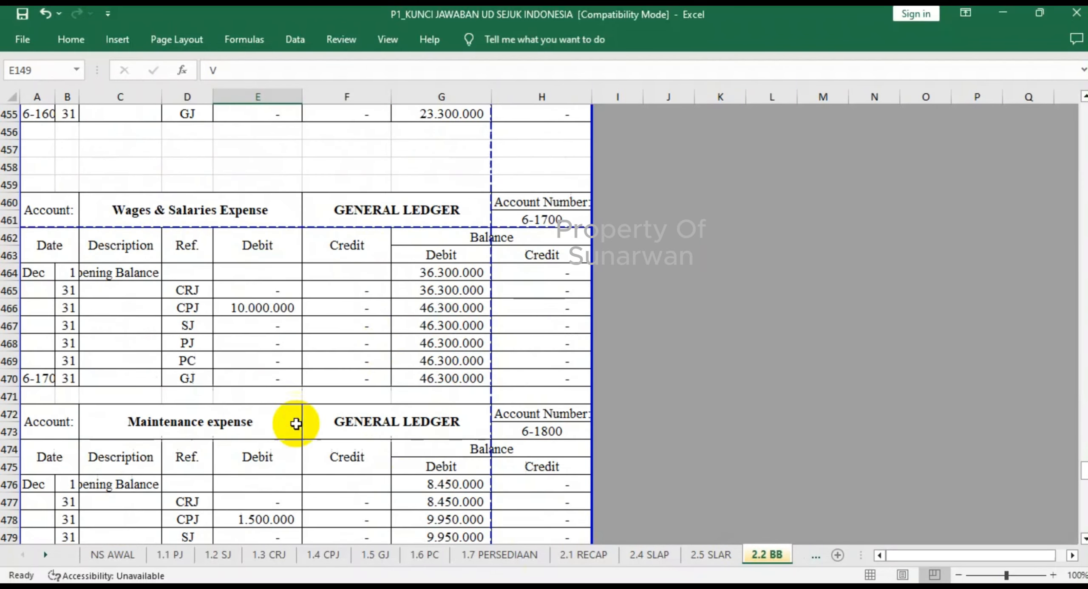
left_click(328, 556)
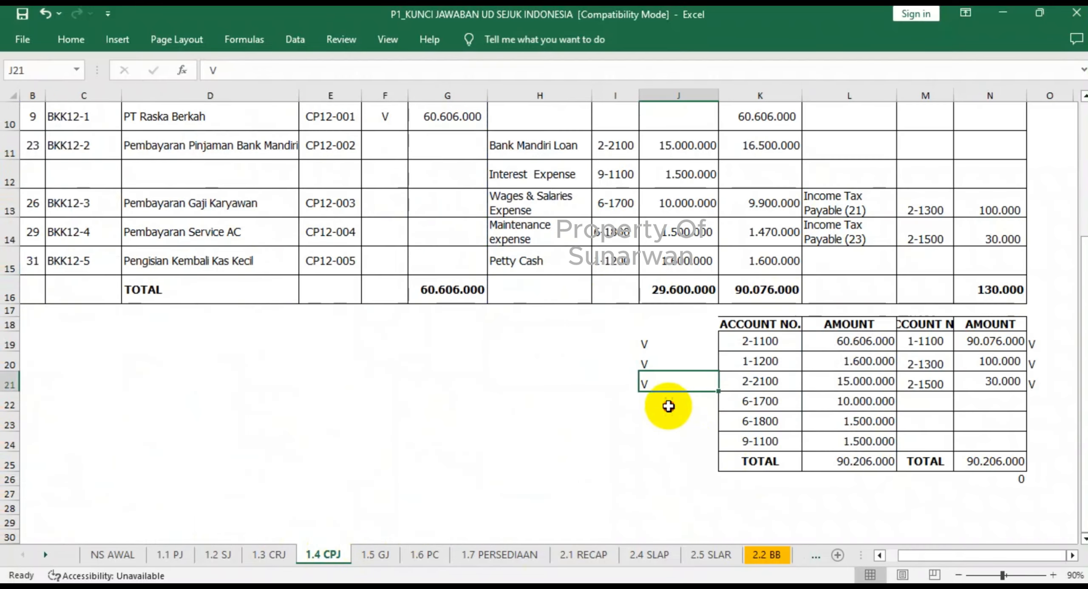
left_click(668, 406)
left_click(678, 479)
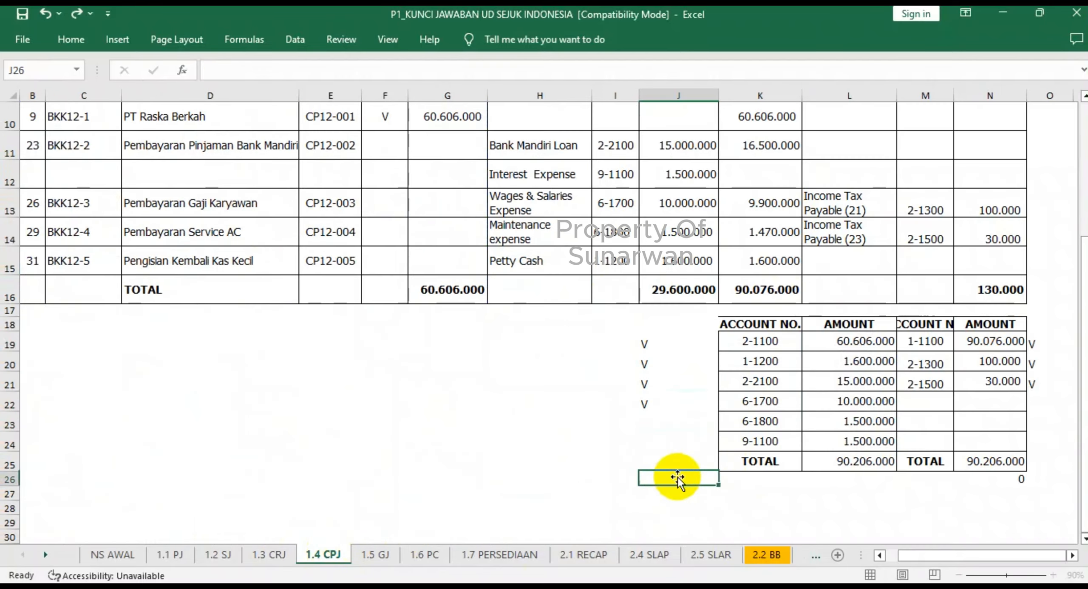
- Check Maintenance expense's CPJ debit in 2.2 BB, and mark account 6-1800 in the 1.4 CPJ recapitulation with V in J23
left_click(767, 555)
scroll(301, 362, "down", 4)
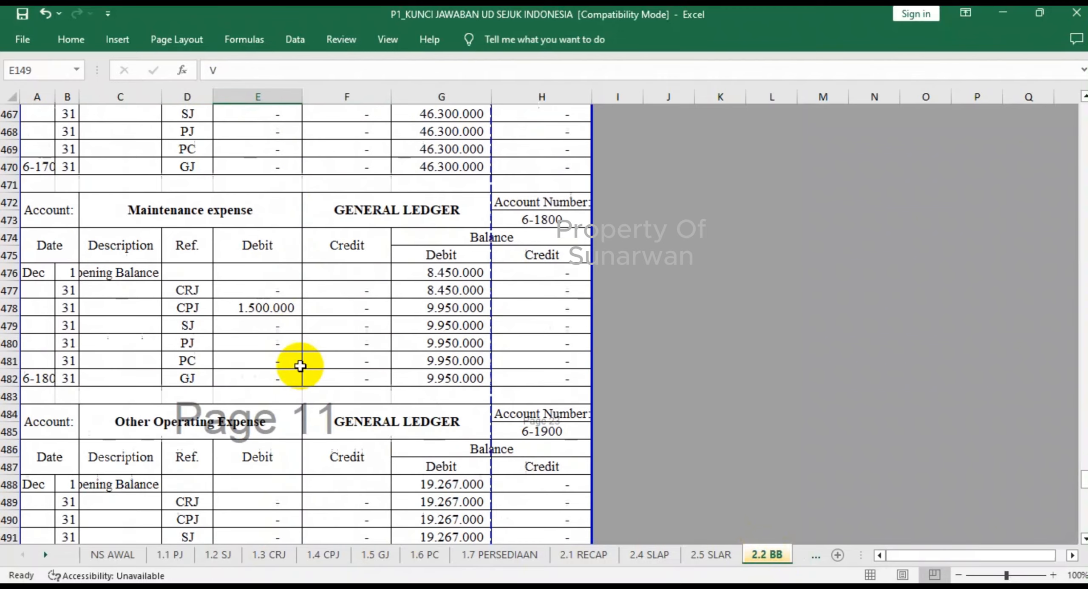
left_click(319, 562)
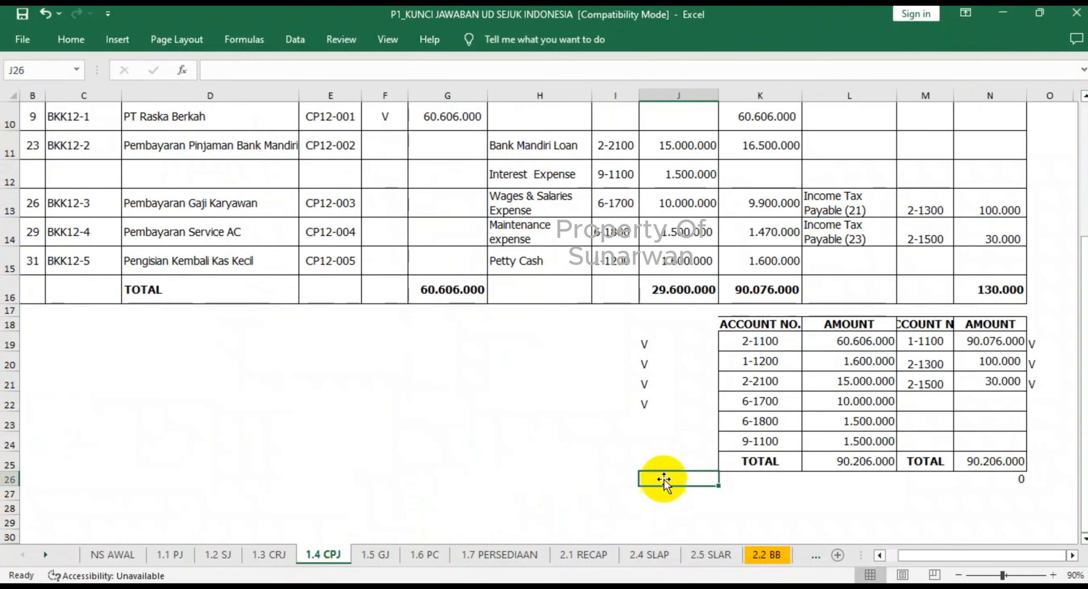
left_click(666, 424)
type("V")
key("Return")
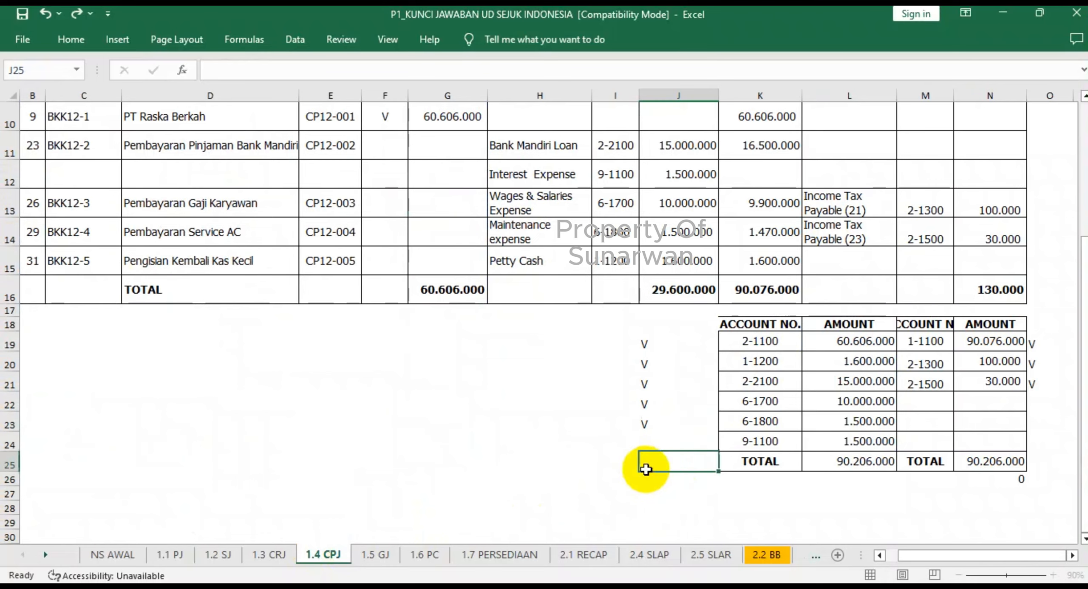
- Check the ledgers through Interest Expense in 2.2 BB, and mark account 9-1100 in the 1.4 CPJ recapitulation with V in J24
left_click(767, 554)
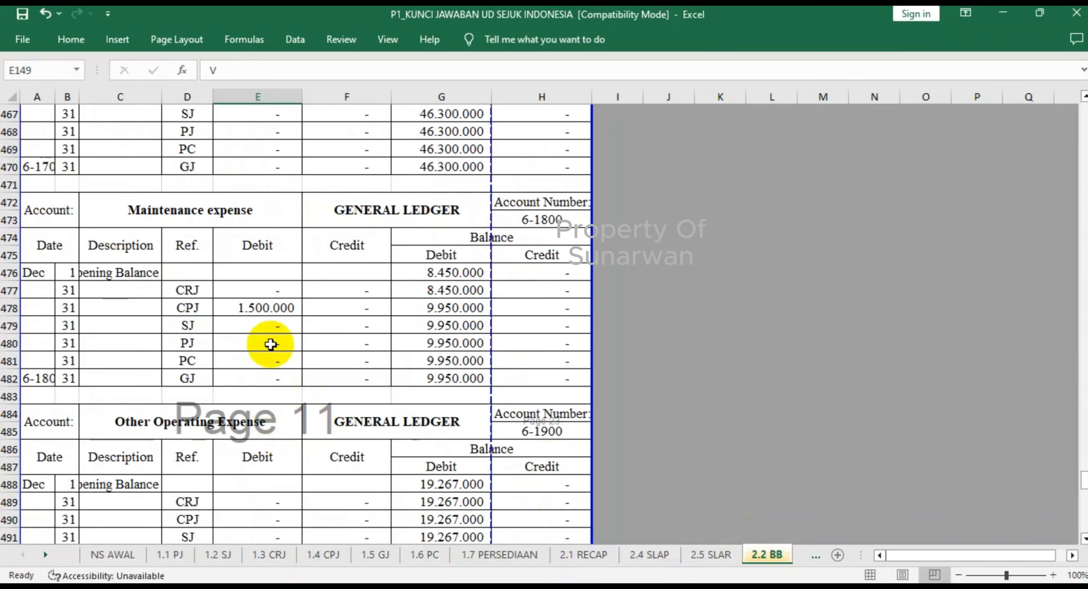
scroll(272, 344, "down", 3)
scroll(271, 345, "down", 10)
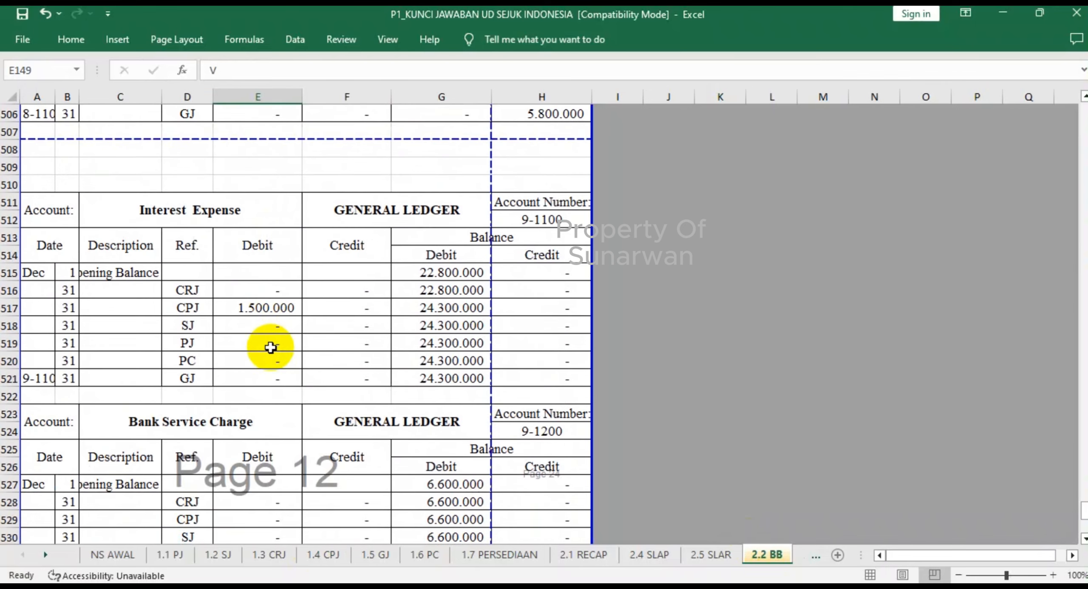
scroll(271, 347, "down", 1)
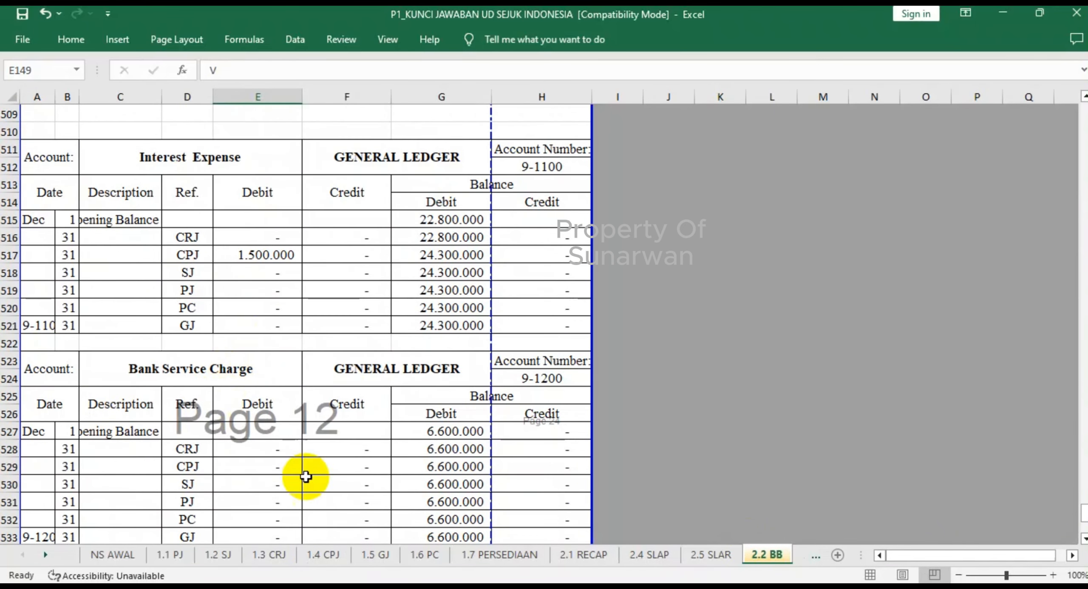
left_click(323, 556)
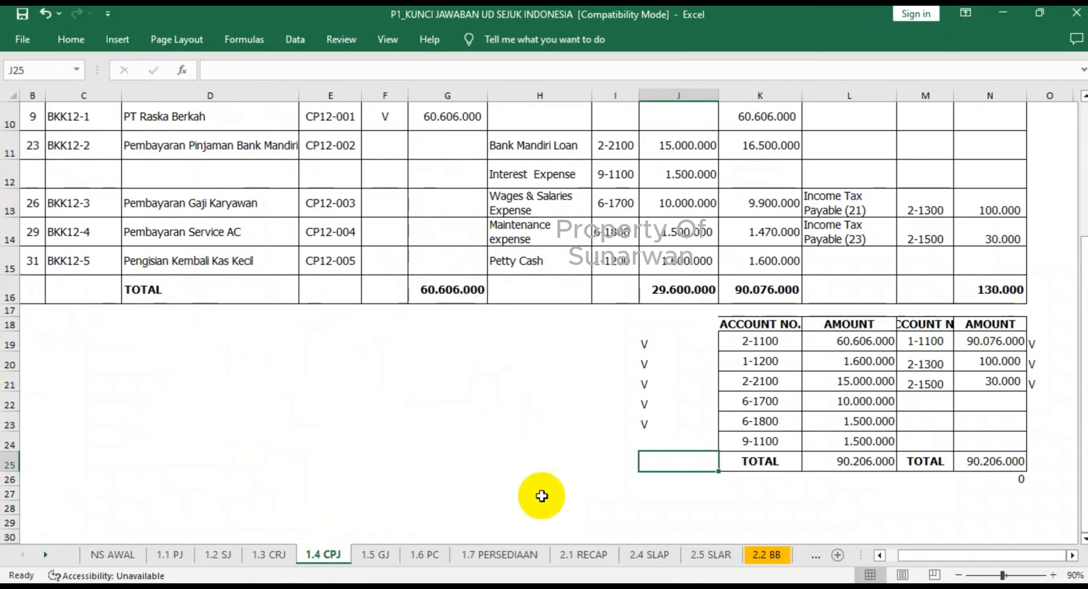
left_click(696, 445)
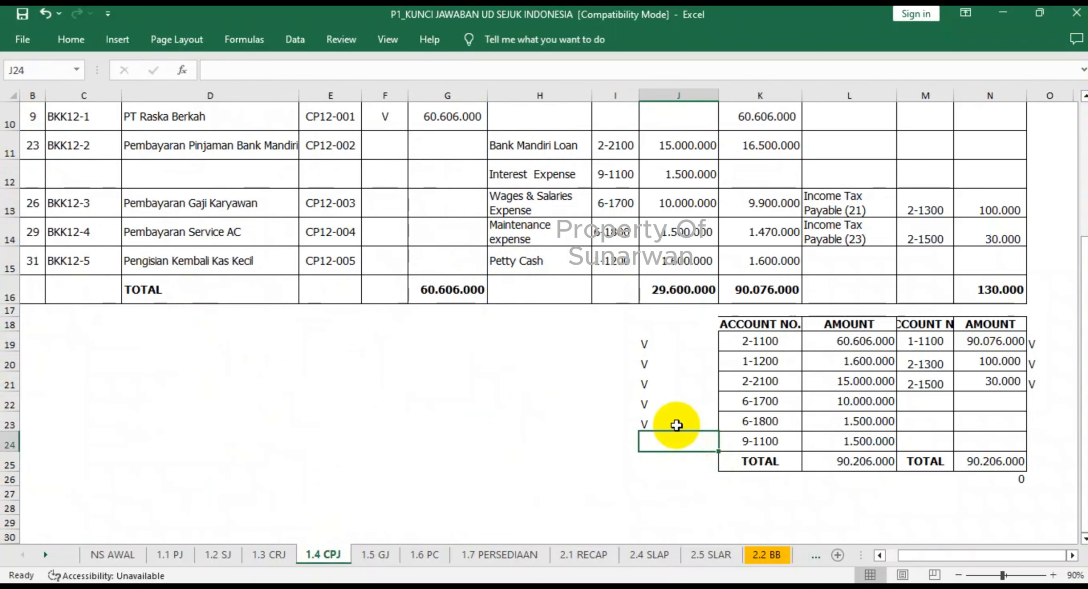
type("V")
left_click(767, 445)
left_click(848, 442)
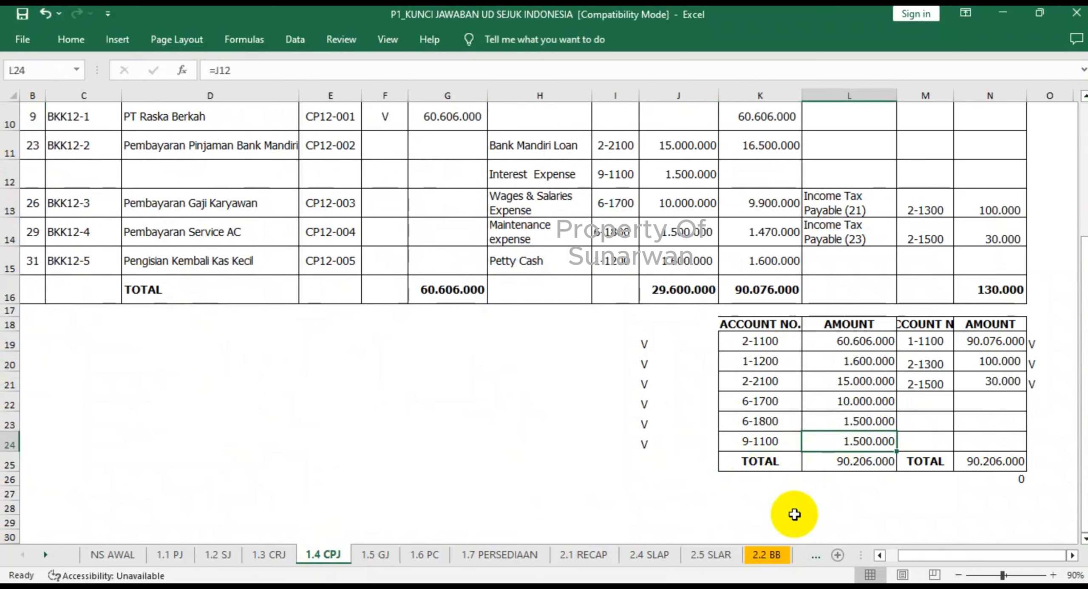
- Check the Bank Service Charge and Income Tax Expense ledgers in 2.2 BB, and review the V marks in the journal recapitulations from 1.1 PJ to 1.6 PC
left_click(768, 555)
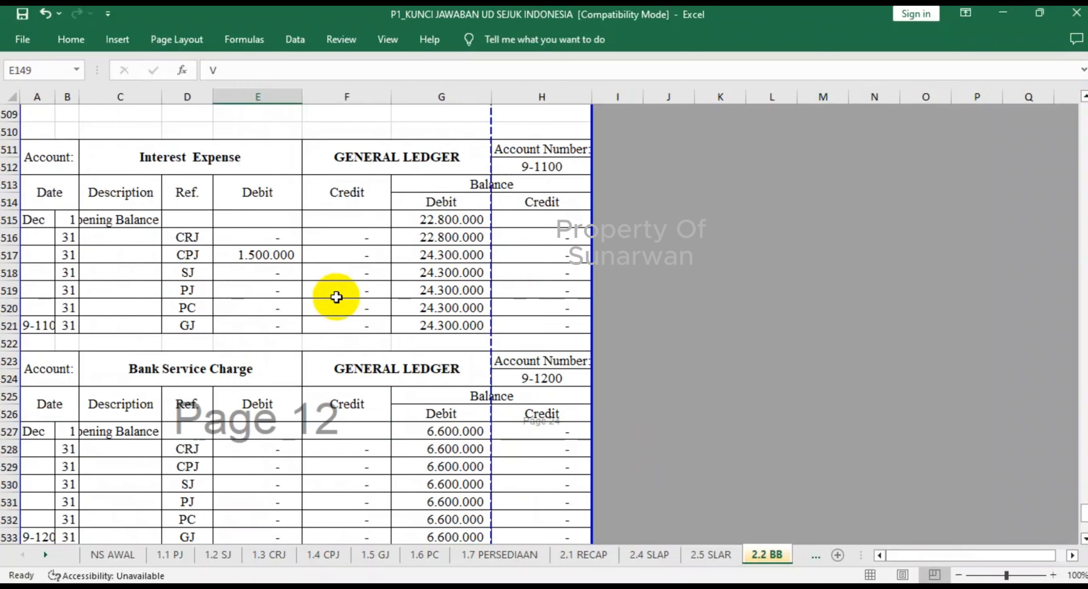
scroll(336, 298, "down", 5)
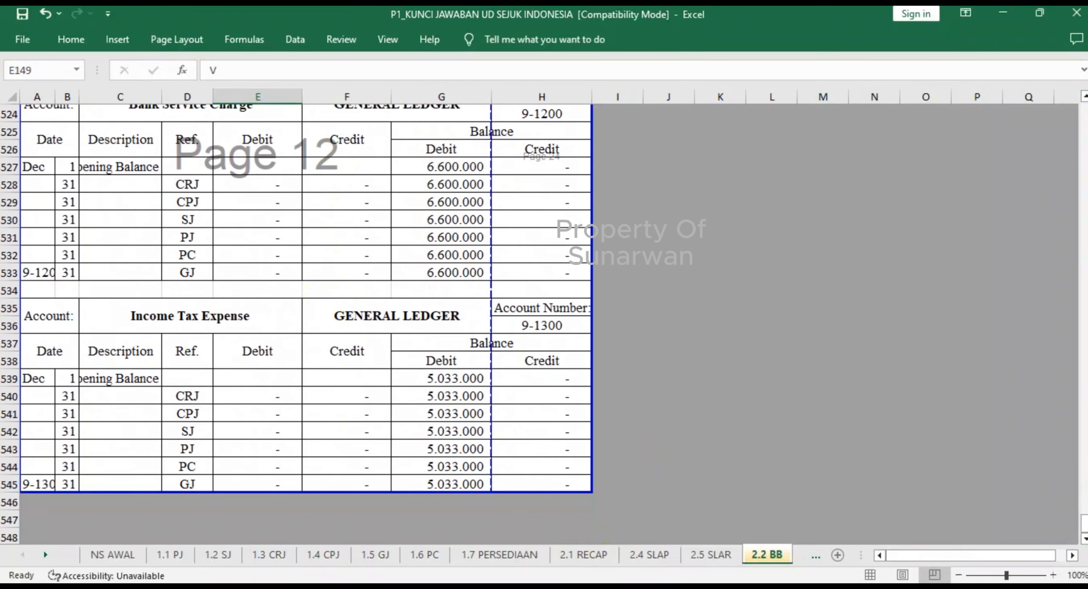
left_click(161, 555)
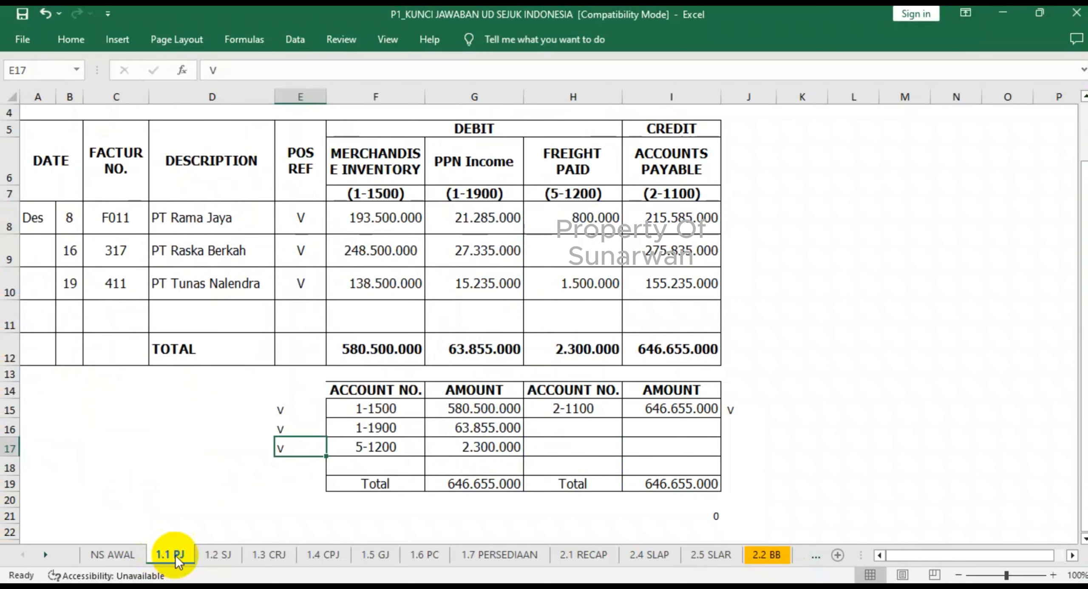
left_click(213, 555)
left_click(273, 555)
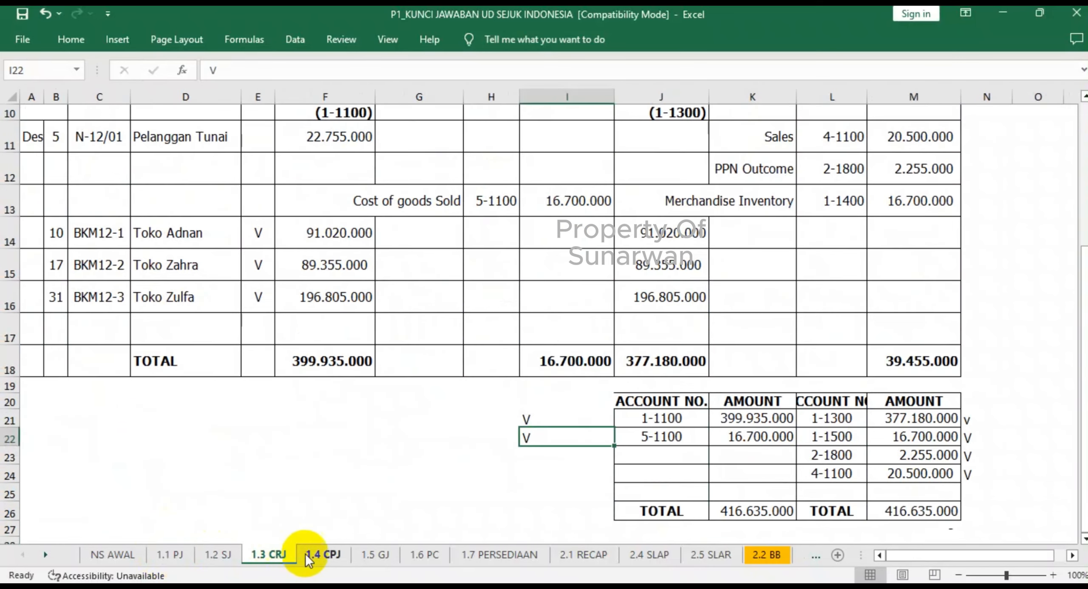
left_click(320, 557)
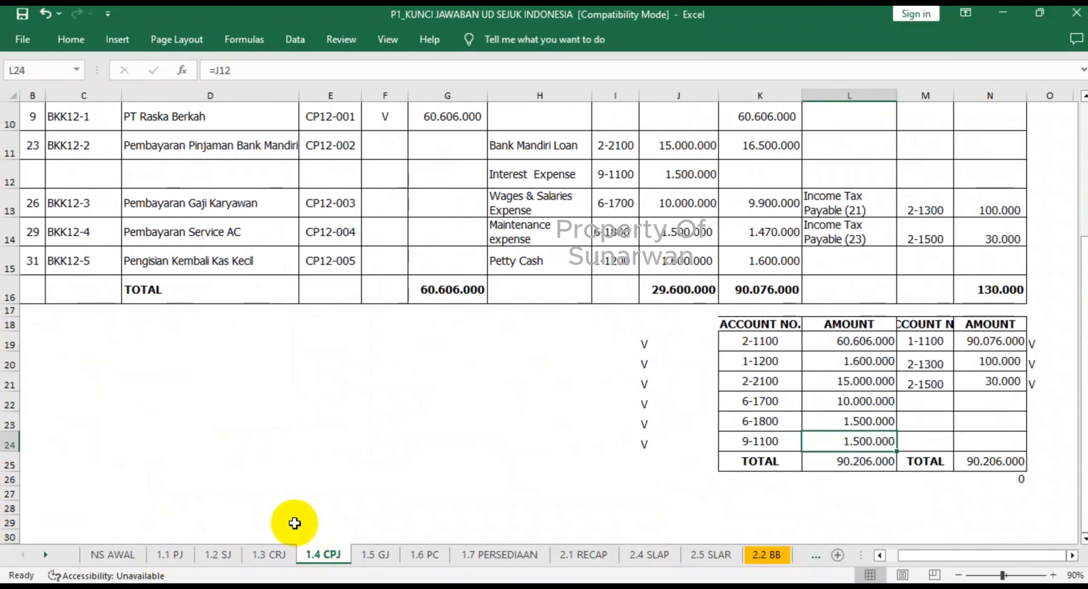
left_click(425, 554)
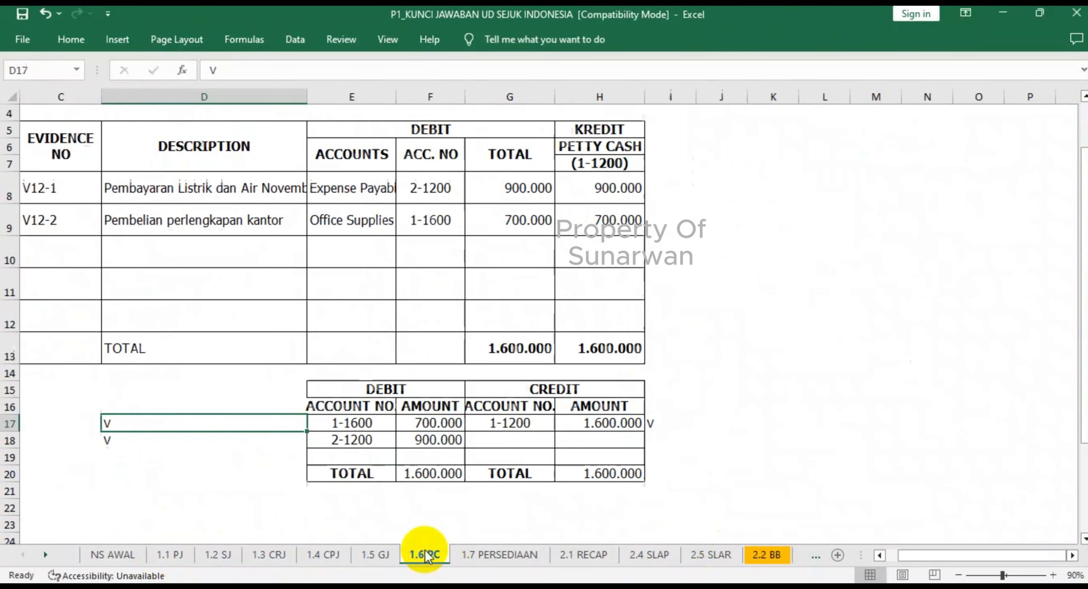
- Look back through the 2.2 BB general ledger from Income Tax Expense to the Cash in Bank account at its beginning
left_click(765, 554)
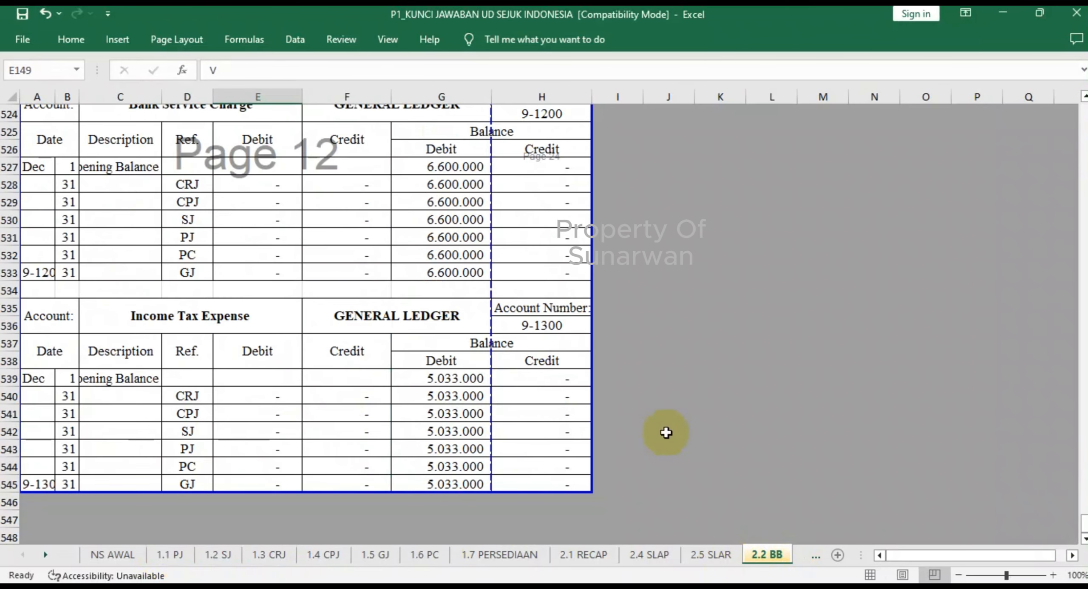
left_click(621, 414)
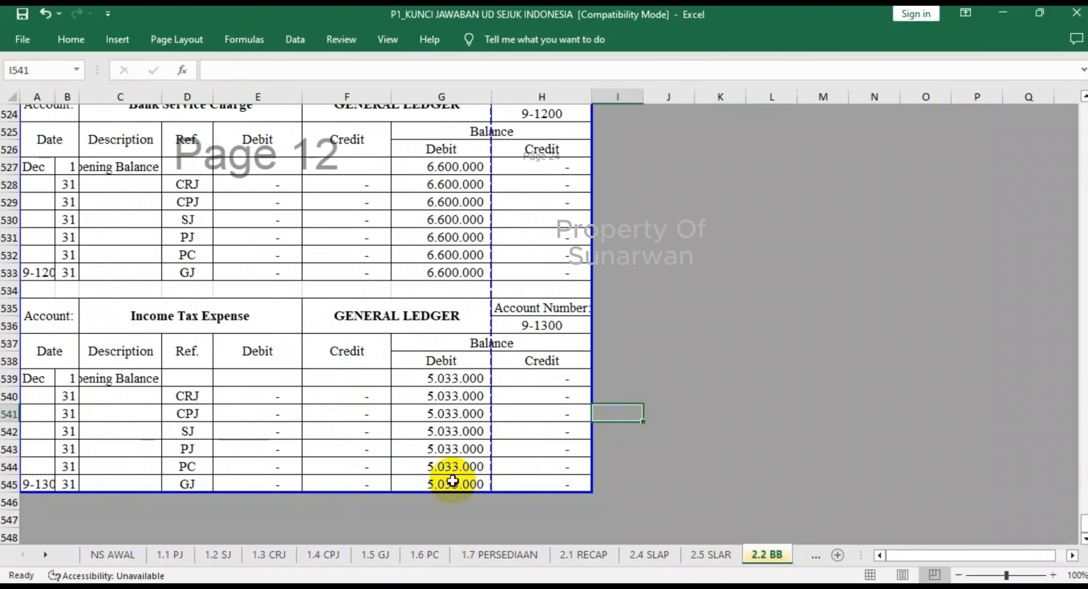
scroll(452, 480, "up", 2)
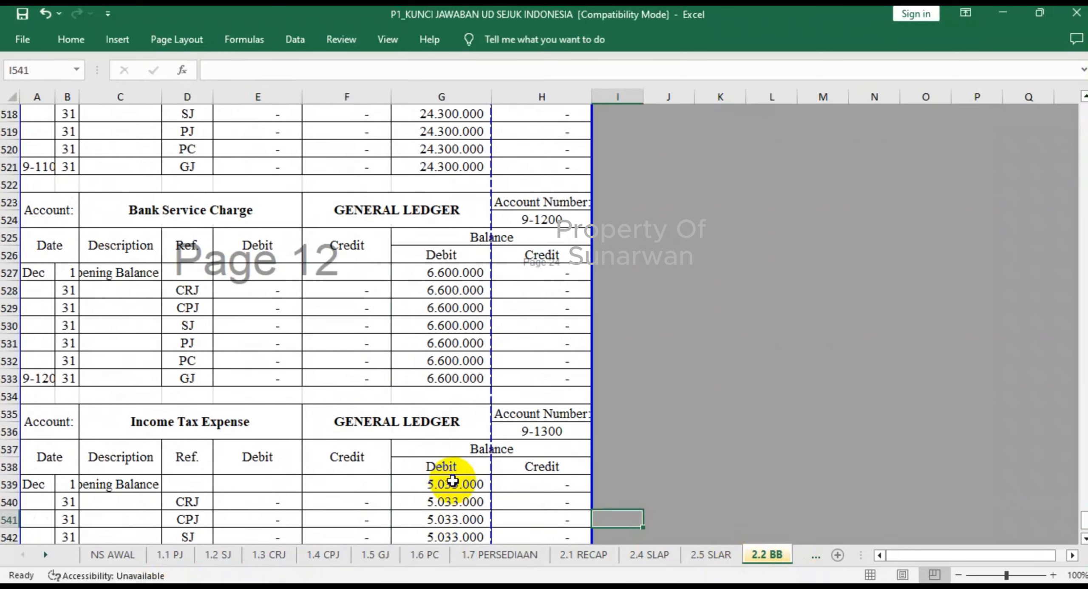
scroll(453, 489, "up", 10)
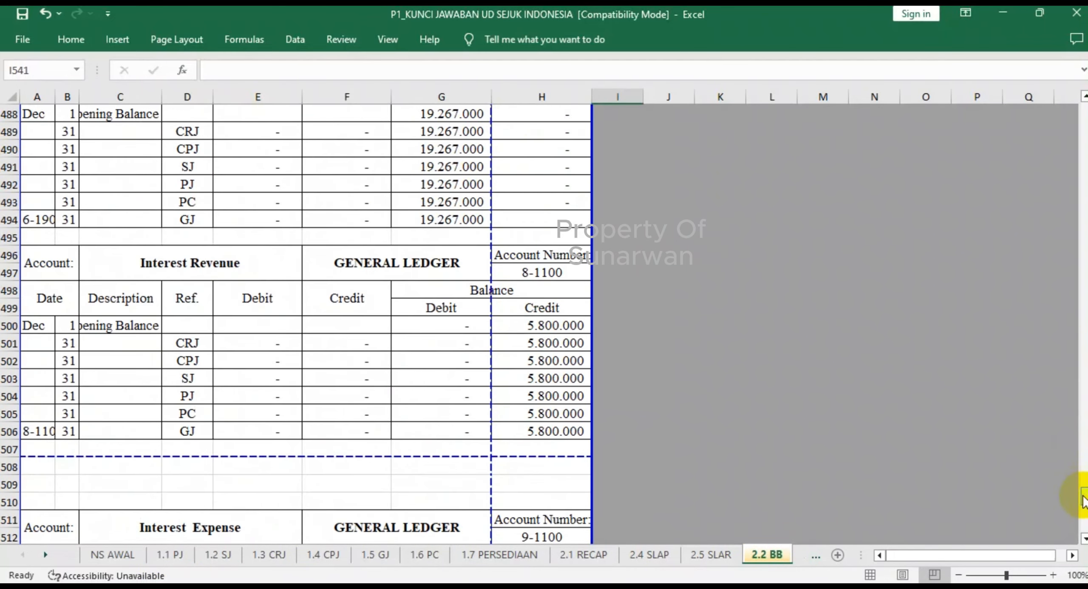
left_click_drag(1084, 499, 1083, 104)
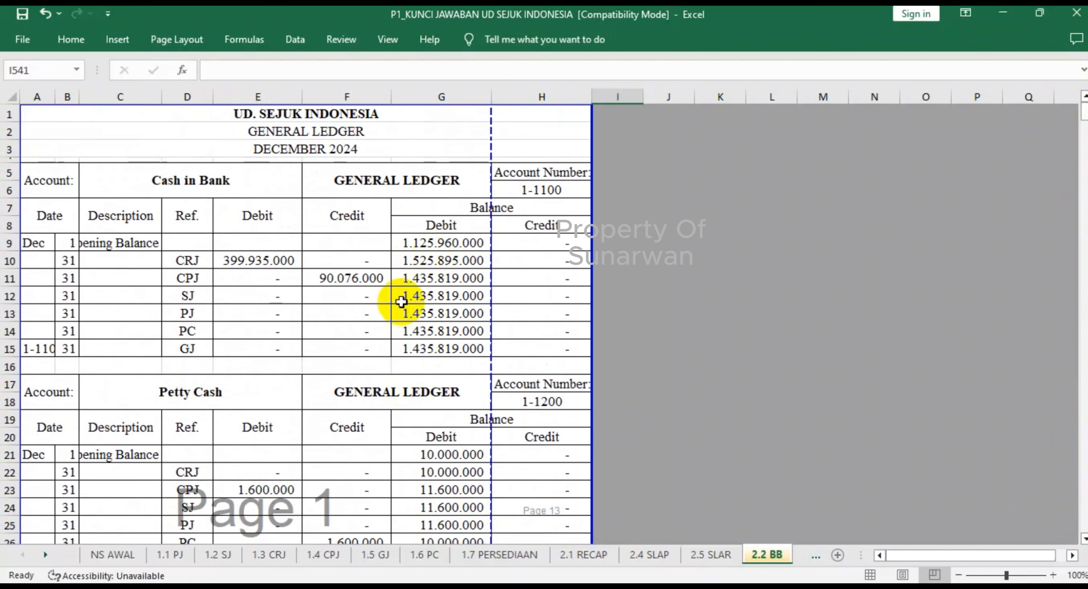
left_click(522, 278)
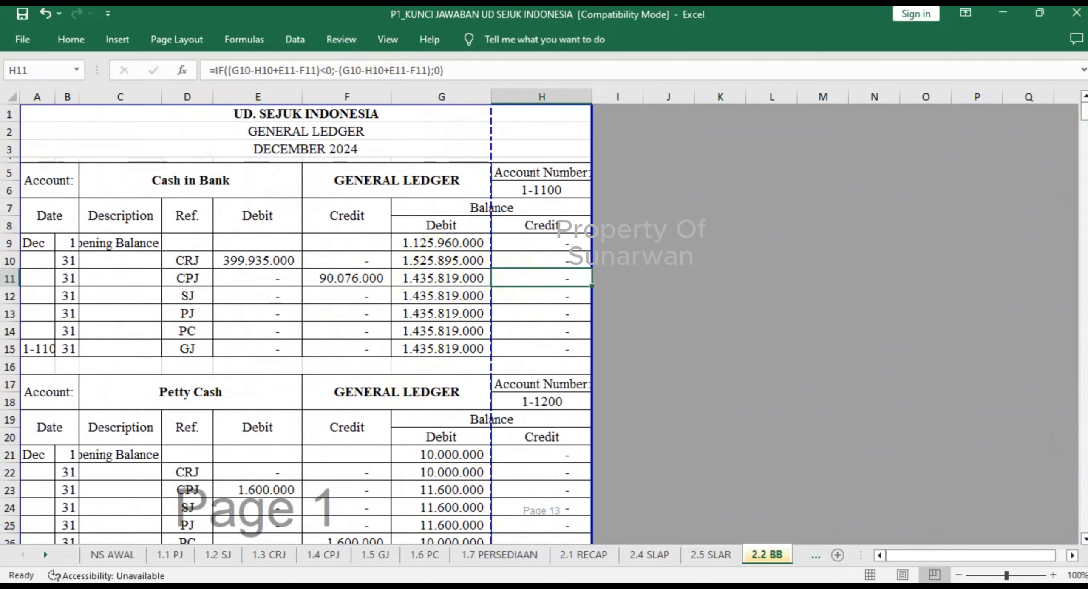
- Open the trial balance in 2.3 TRIBAL at a larger zoom and examine the Petty Cash and Cash in Bank debit formulas in D6 and D5
left_click(45, 555)
left_click(45, 555)
left_click(45, 555)
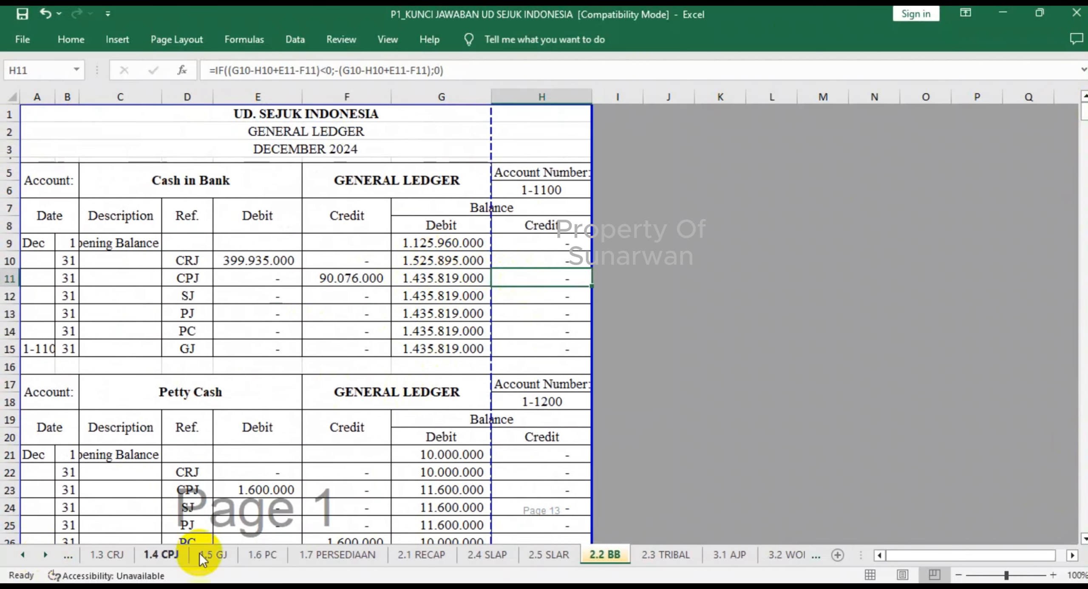
left_click(664, 555)
scroll(302, 315, "up", 4)
scroll(303, 316, "up", 3)
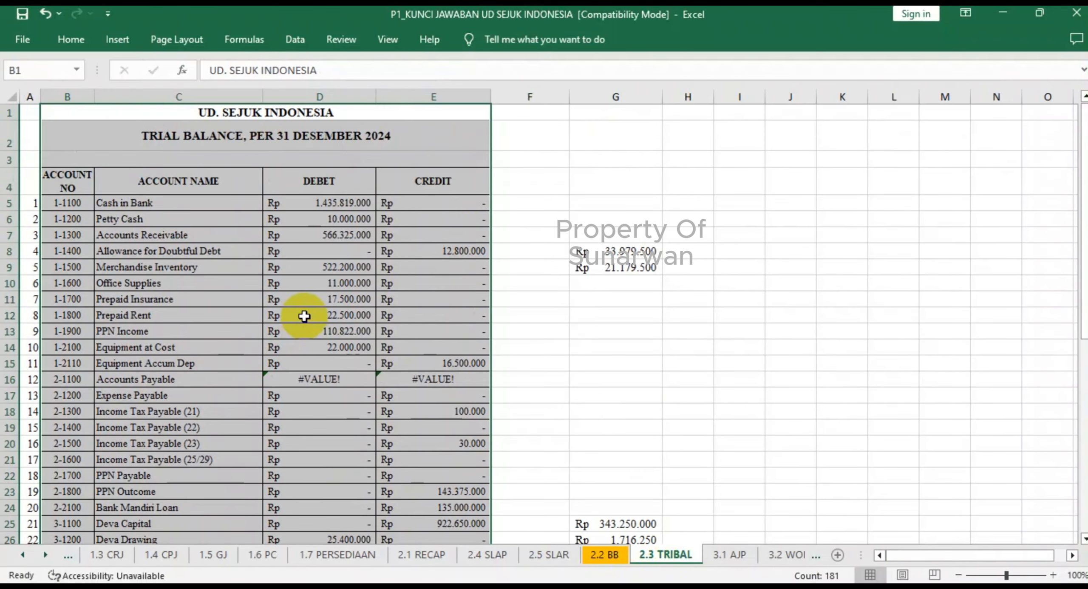
left_click(1052, 576)
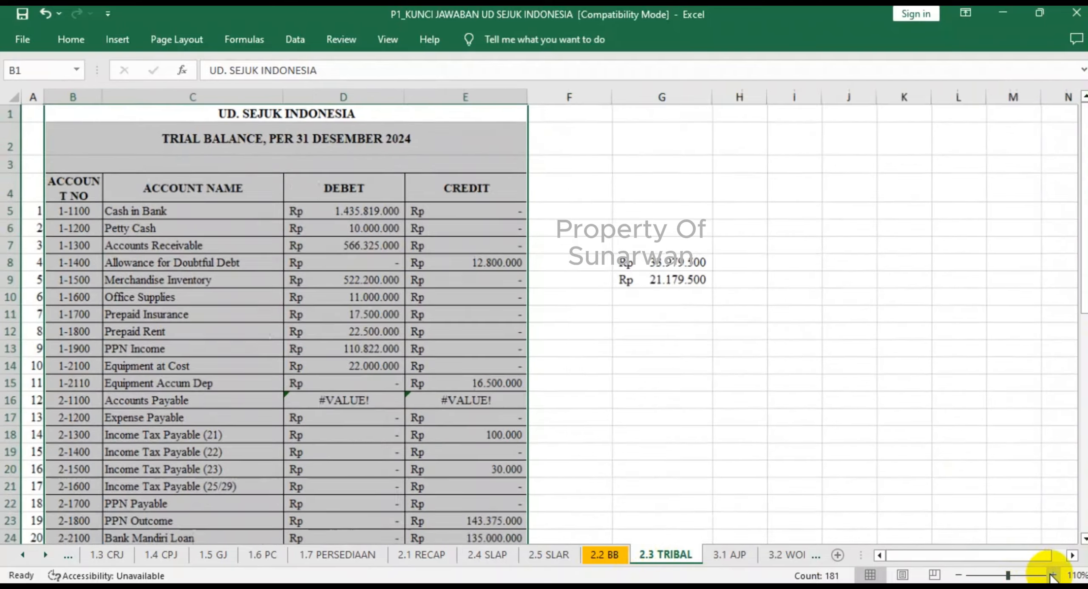
left_click(1052, 576)
left_click(1052, 576)
left_click(421, 251)
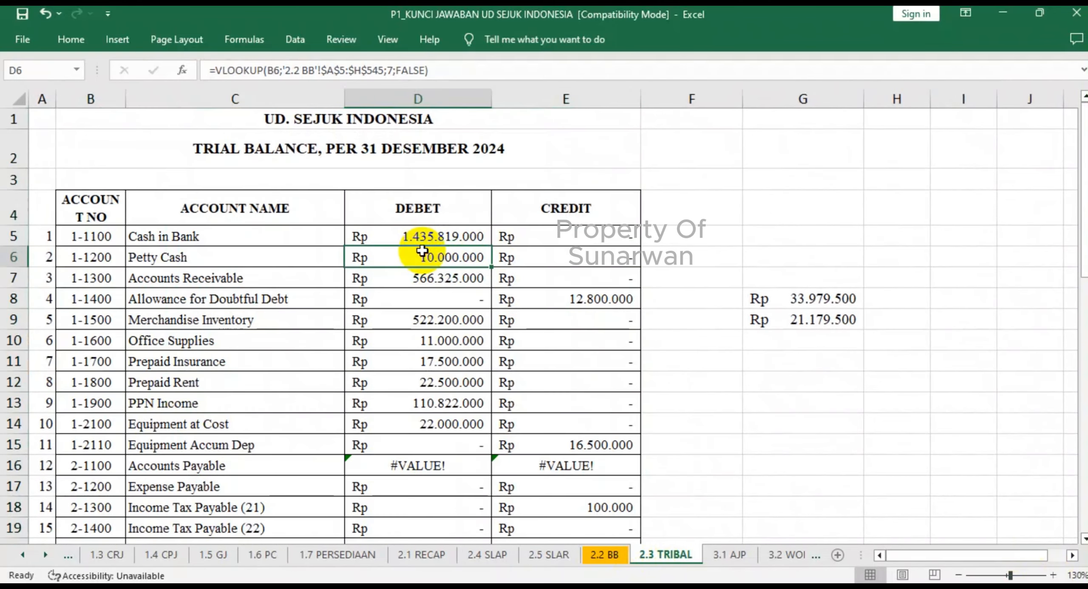
left_click(427, 234)
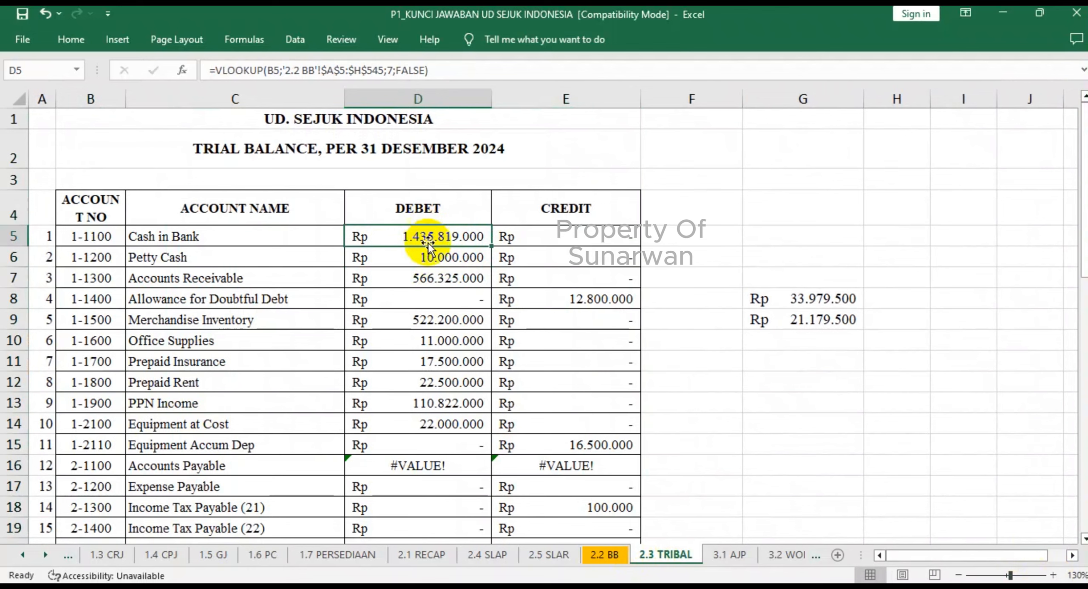
- Compare the ending balances of Petty Cash and Accounts Receivable in 2.2 BB with the 2.3 TRIBAL trial balance
left_click(605, 554)
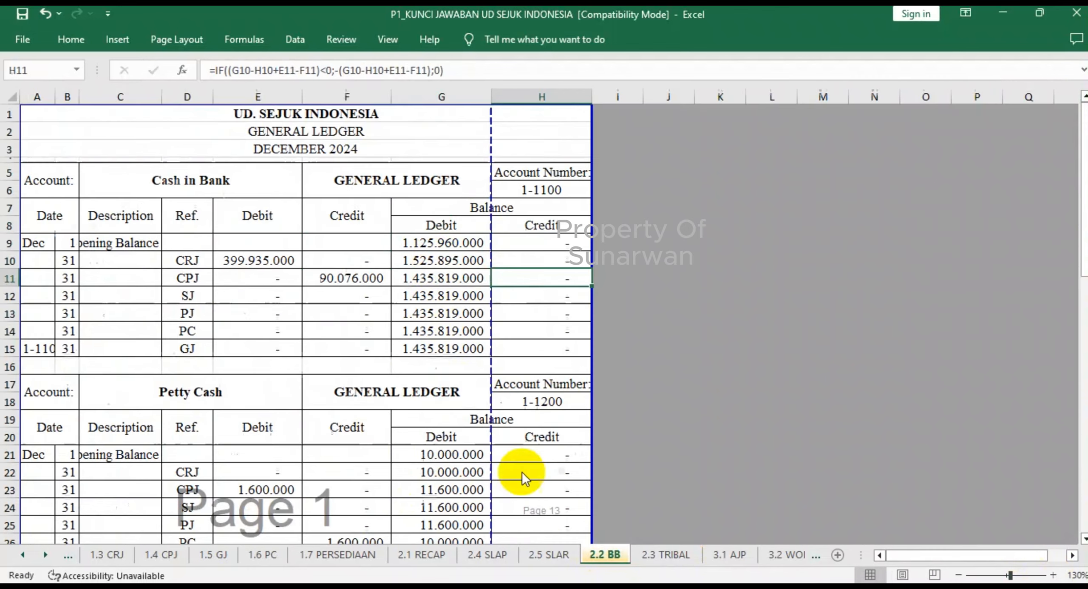
scroll(441, 374, "down", 4)
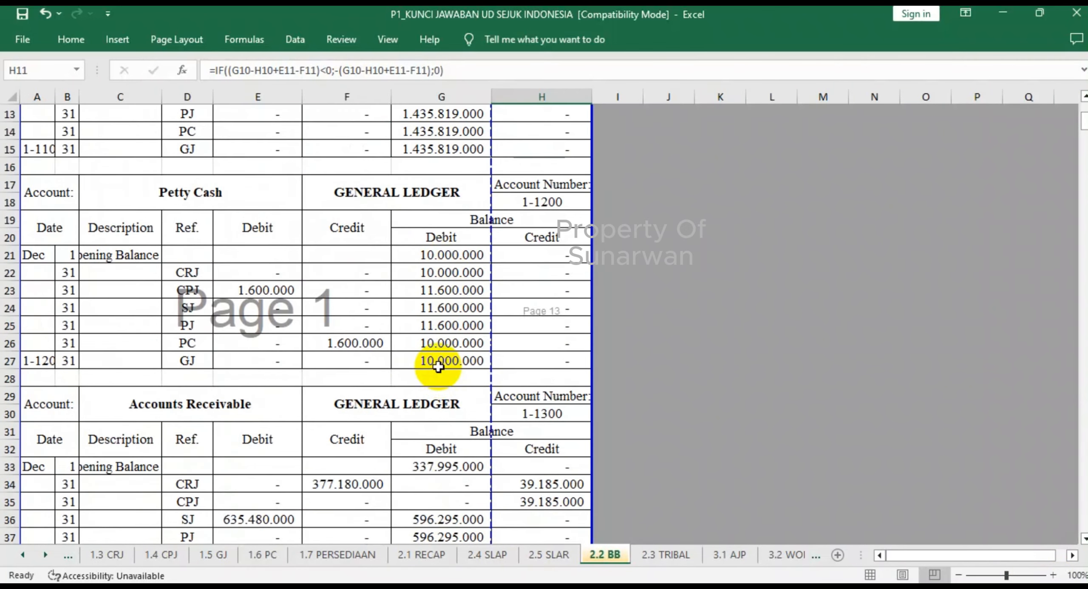
left_click(437, 366)
scroll(439, 368, "down", 3)
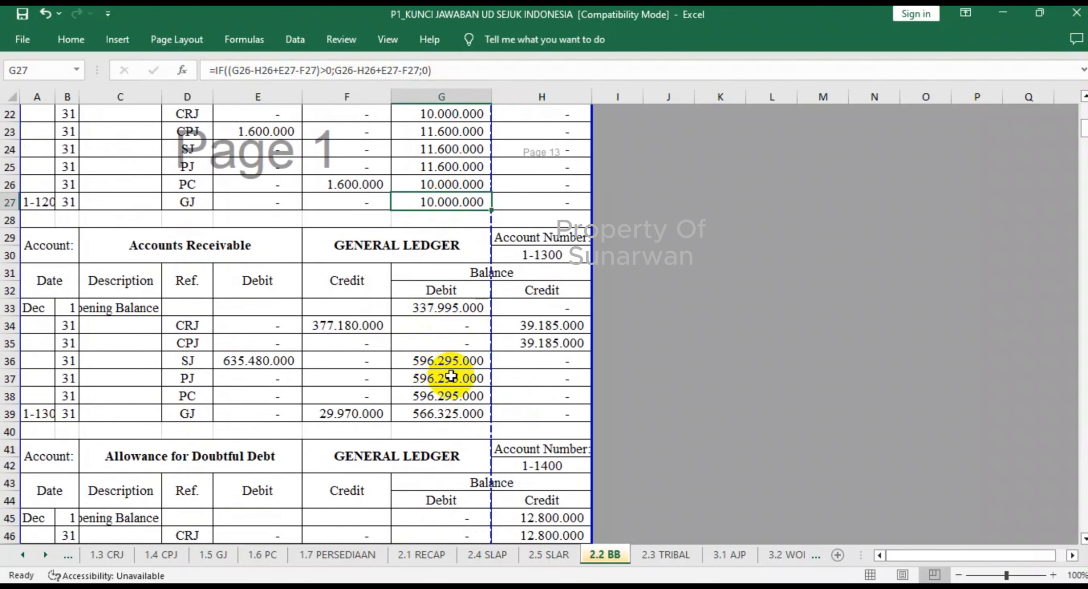
left_click(666, 557)
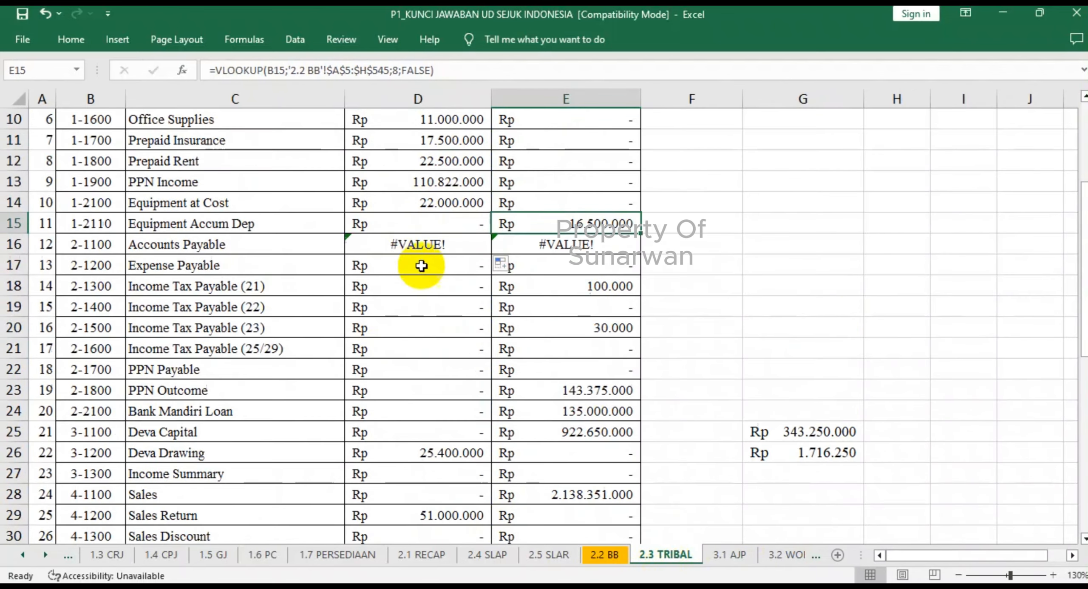
- Examine Accounts Payable's #VALUE! debit in 2.3 TRIBAL D16, and undo the edits back past the V that overwrote the GJ debit formula in 2.2 BB E149
scroll(413, 259, "up", 2)
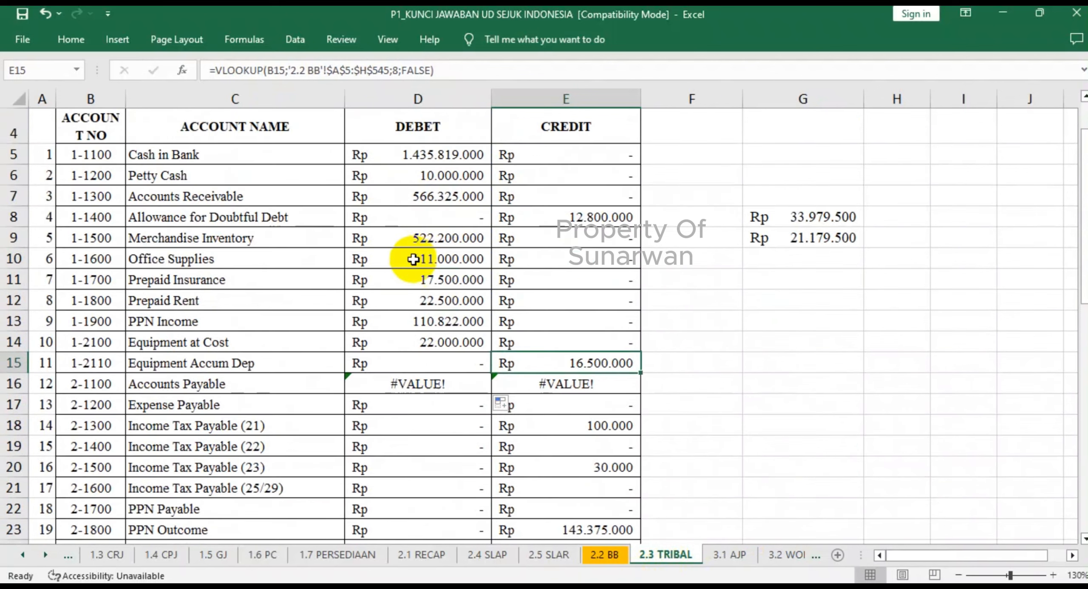
left_click(418, 385)
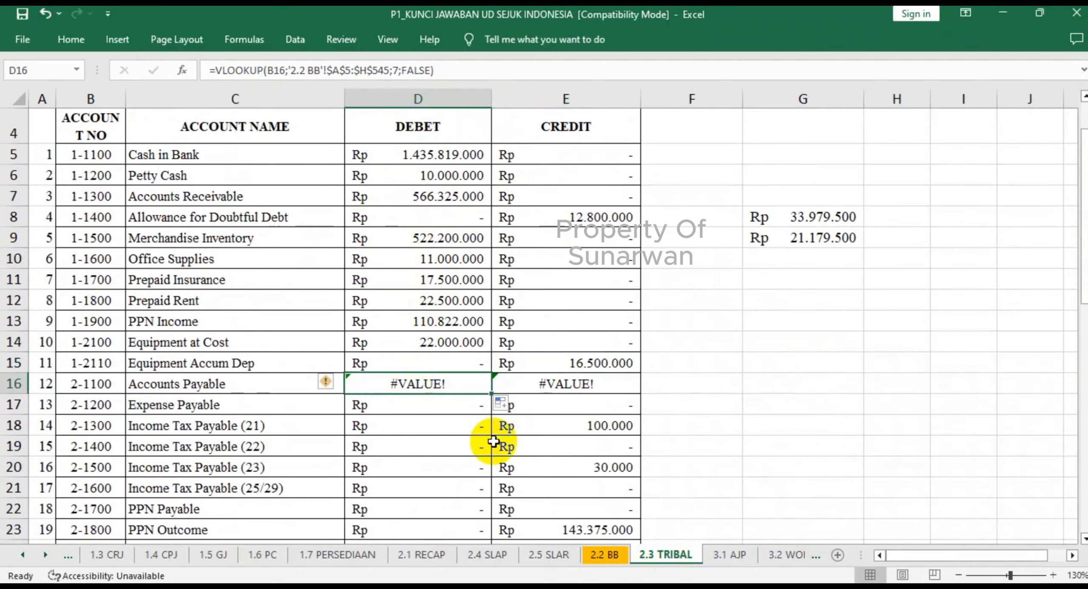
key("ctrl+z")
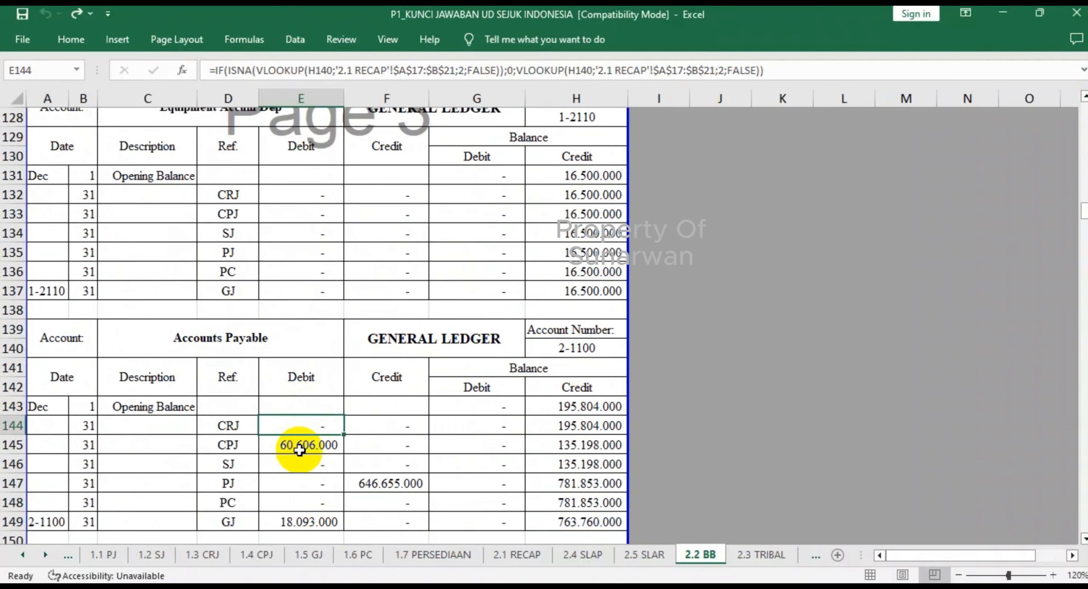
left_click(302, 518)
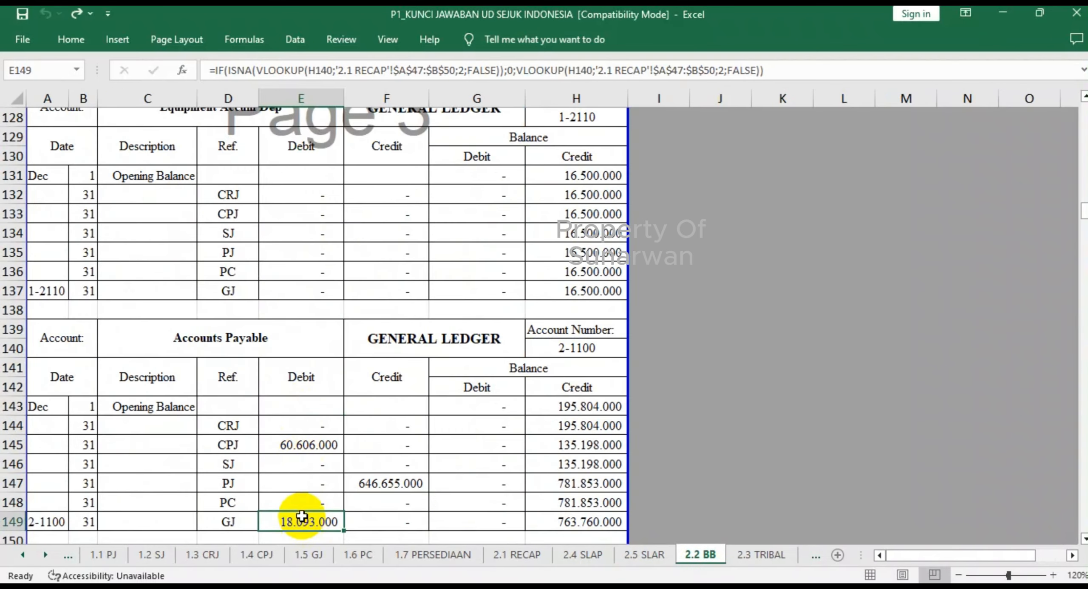
left_click(762, 555)
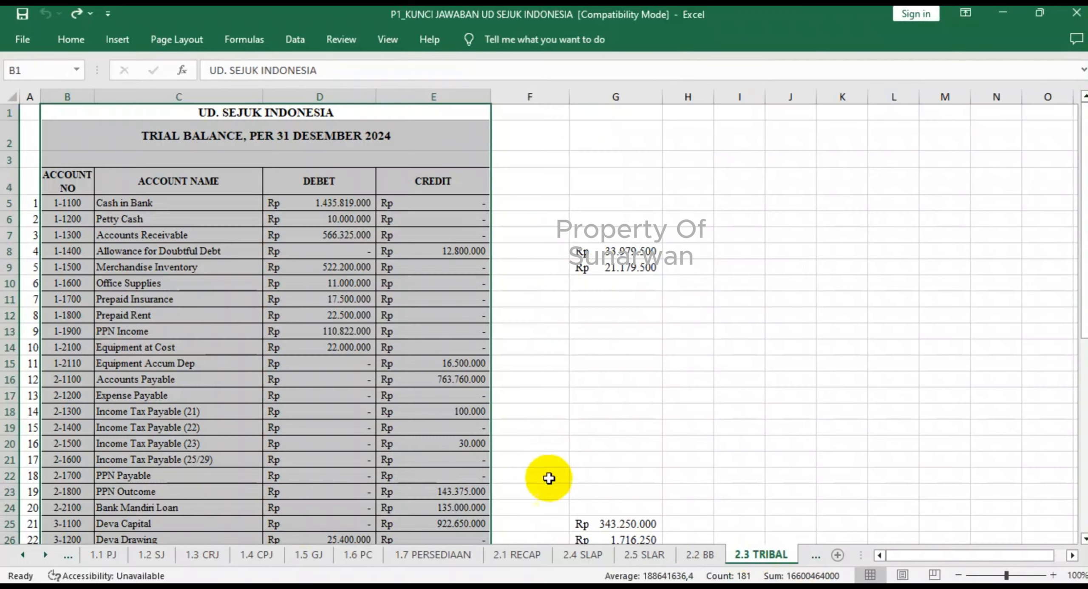
- Set the 2.3 TRIBAL trial balance to 124% zoom and look over the account balances down to Sales
left_click(1044, 575)
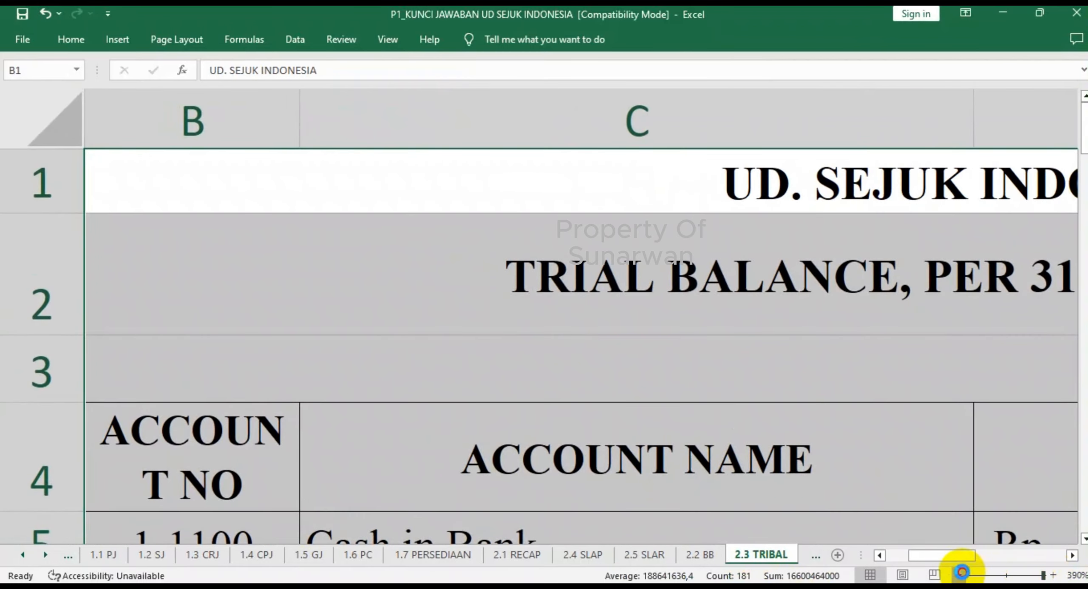
left_click(960, 575)
left_click(961, 575)
left_click(961, 575)
left_click(961, 575)
left_click(961, 575)
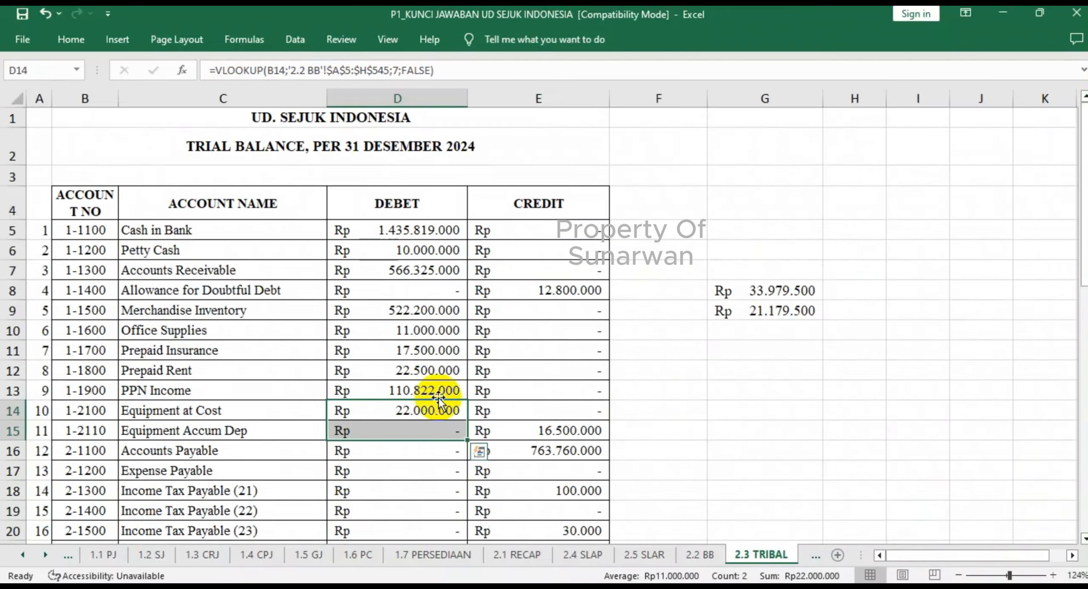
scroll(439, 397, "down", 2)
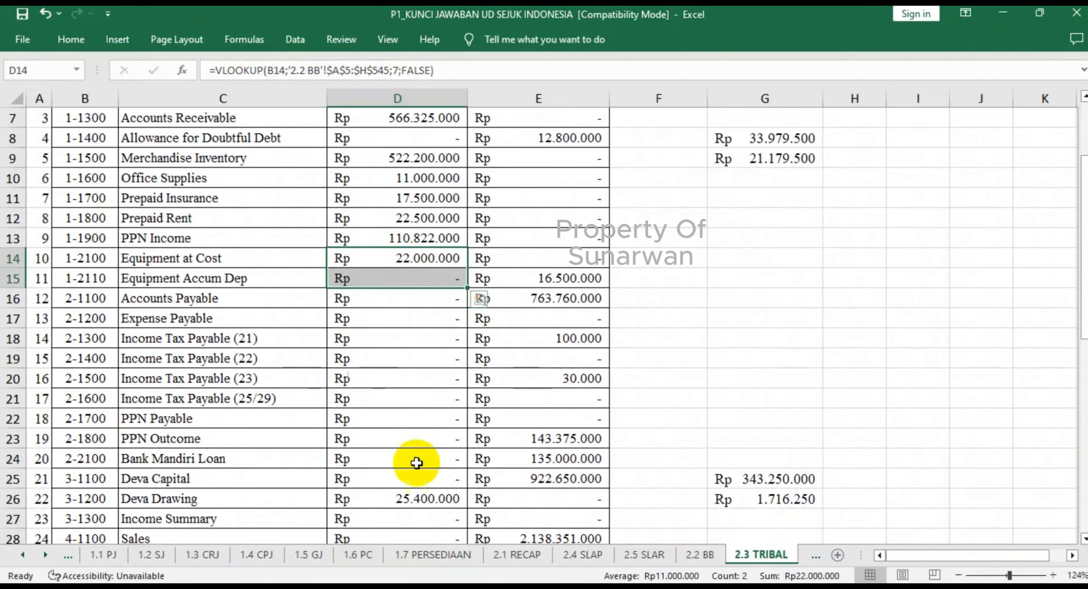
- Compare the asset accounts' ending balances in 2.2 BB, from Allowance for Doubtful Debt to Equipment Accum Dep, with the 2.3 TRIBAL trial balance
left_click(698, 554)
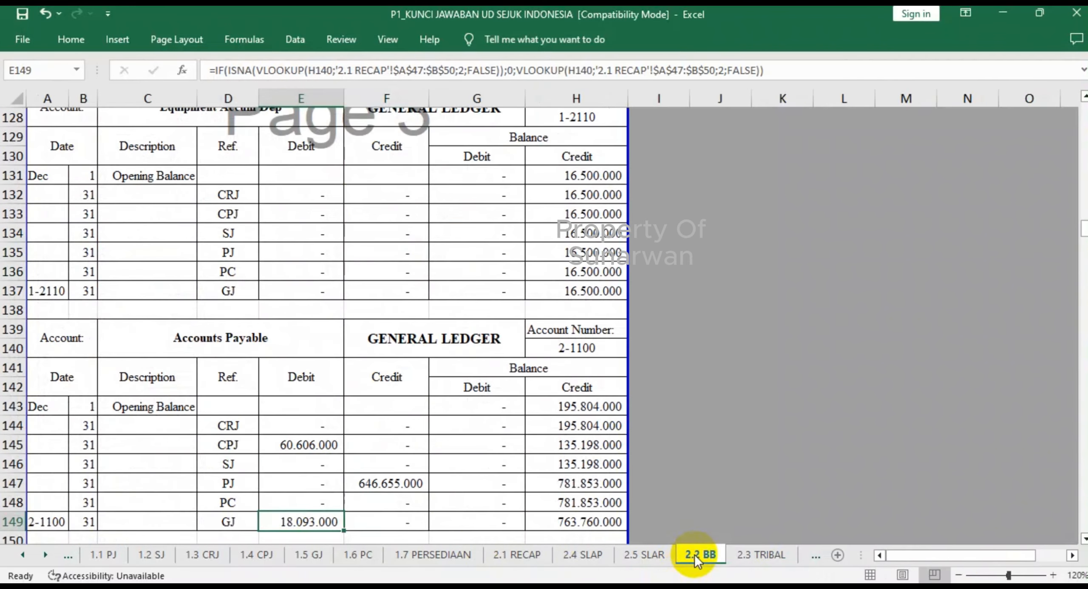
scroll(385, 410, "up", 3)
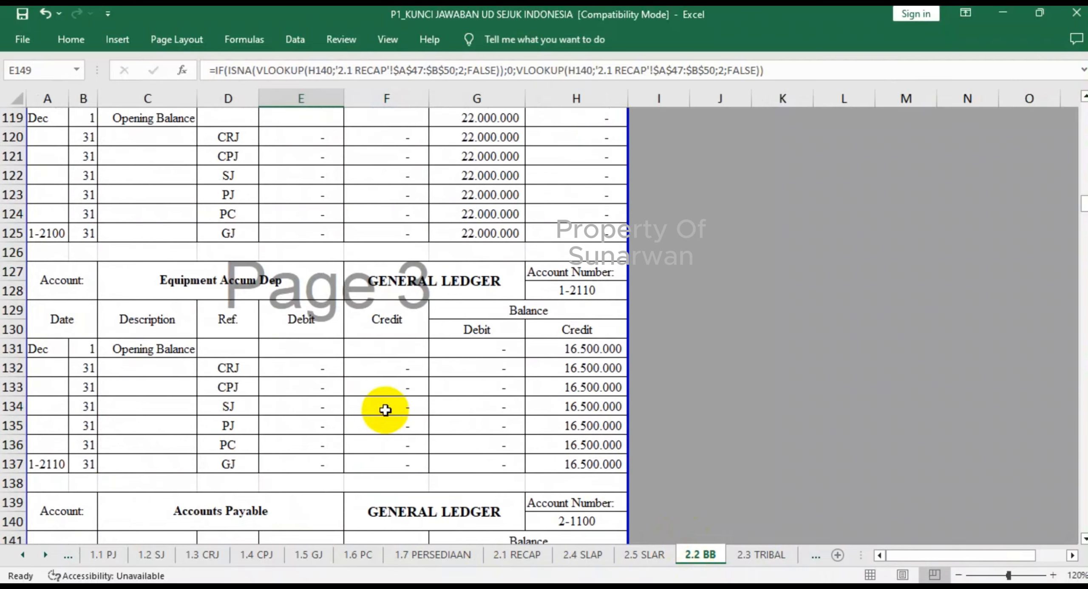
scroll(385, 410, "up", 20)
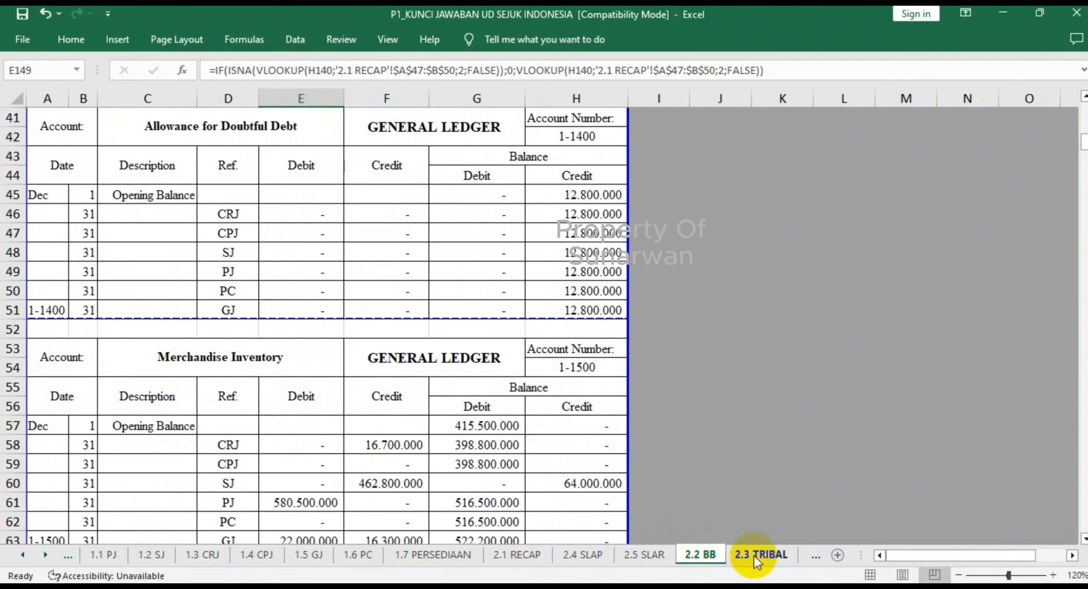
left_click(754, 555)
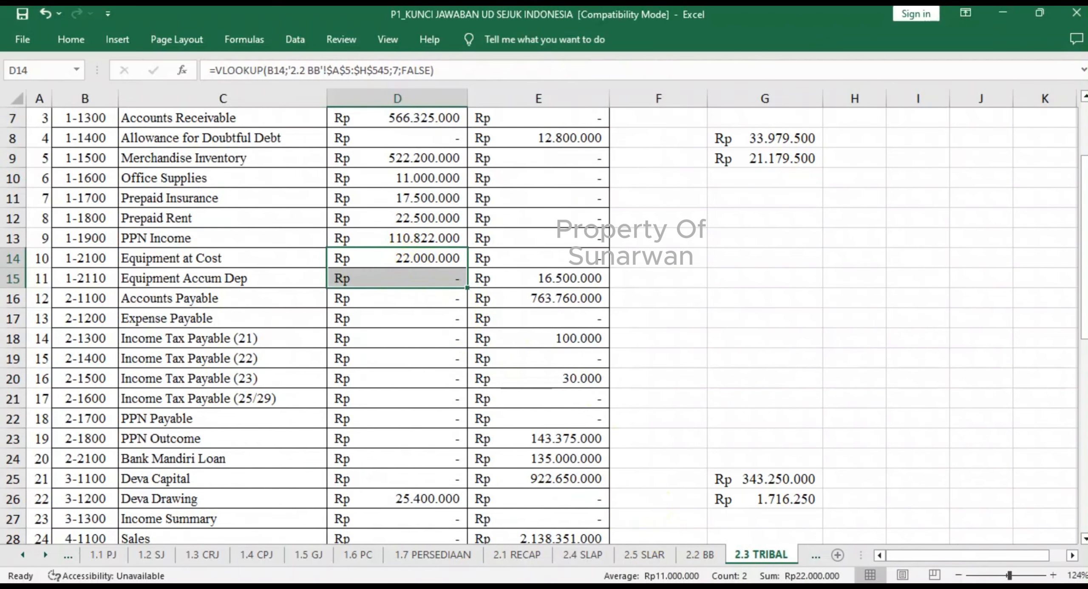
left_click(700, 555)
scroll(417, 376, "down", 4)
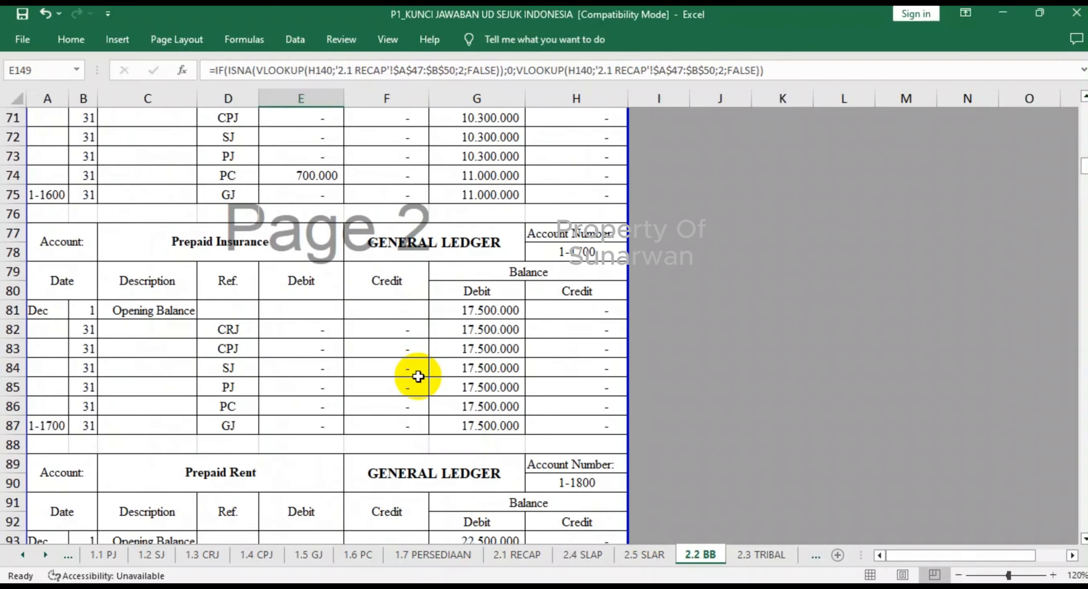
left_click(761, 556)
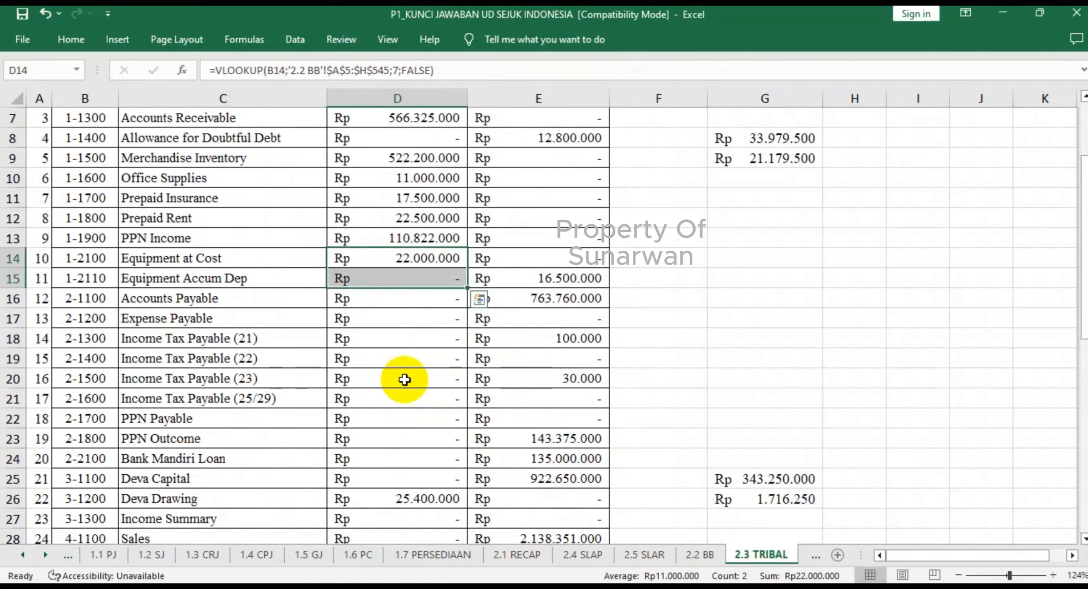
- Examine the Income Tax Payable (21) debit formula in 2.3 TRIBAL D18 and the liability and equity balances below it
left_click(391, 343)
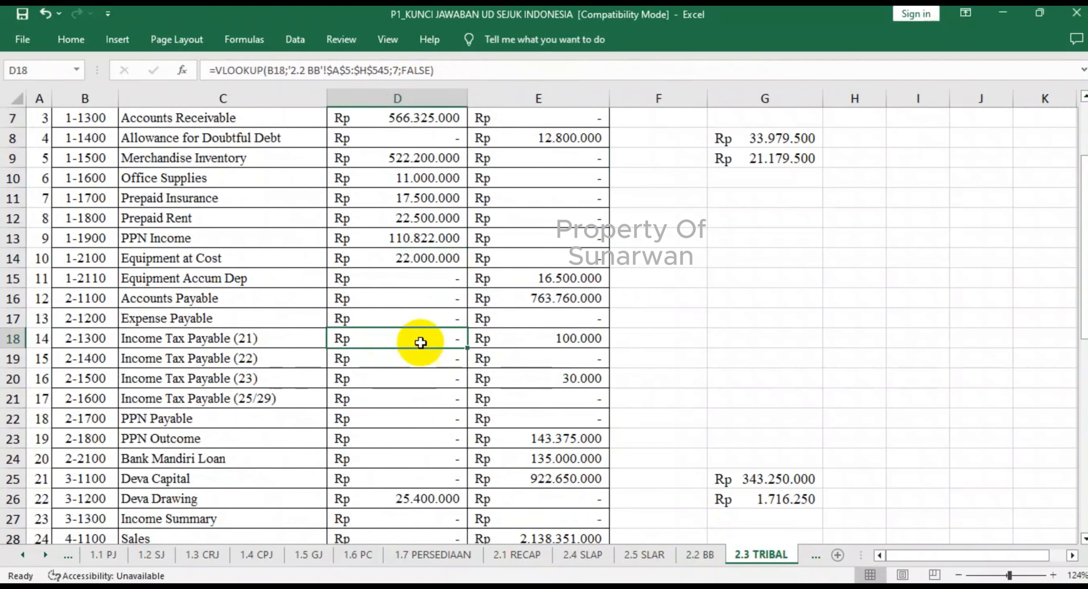
scroll(454, 345, "down", 1)
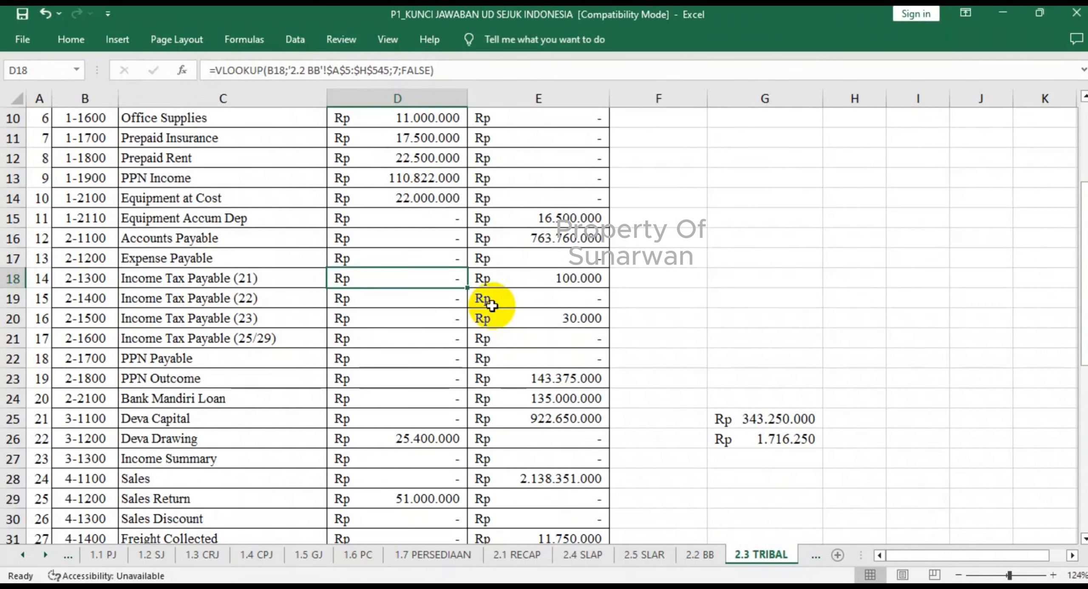
scroll(486, 308, "down", 2)
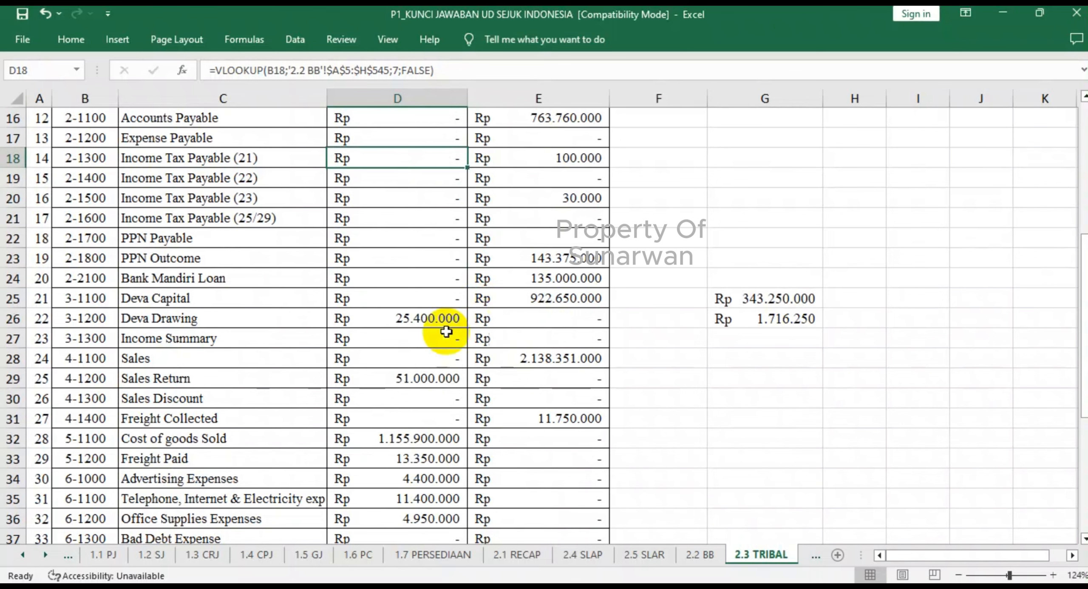
- Compare the liability ledgers in 2.2 BB, from Expense Payable to Bank Mandiri Loan, with their balances in 2.3 TRIBAL
left_click(698, 555)
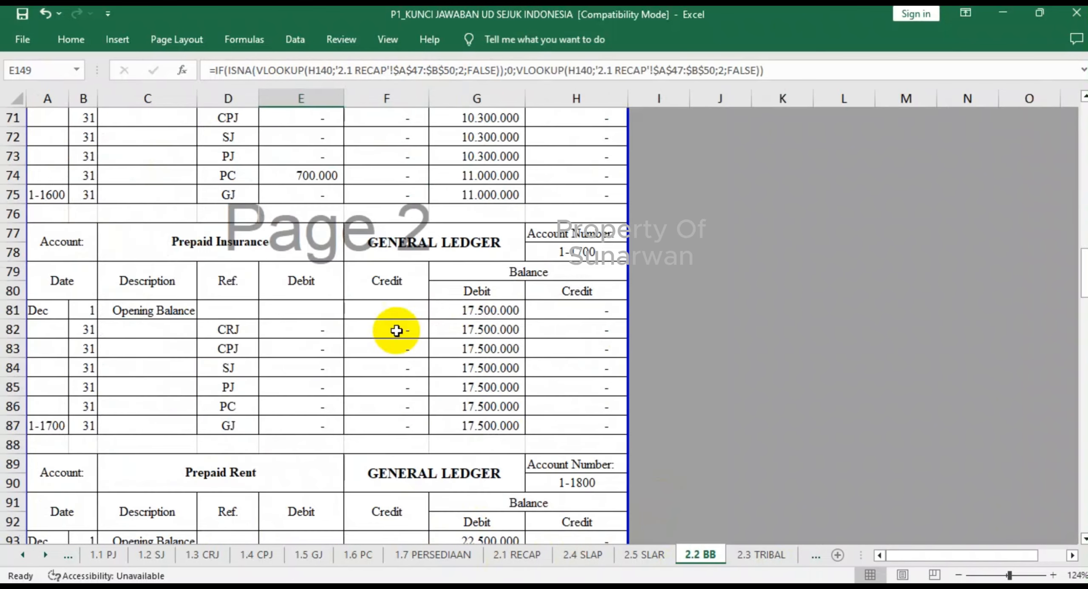
scroll(387, 315, "down", 20)
scroll(385, 303, "down", 9)
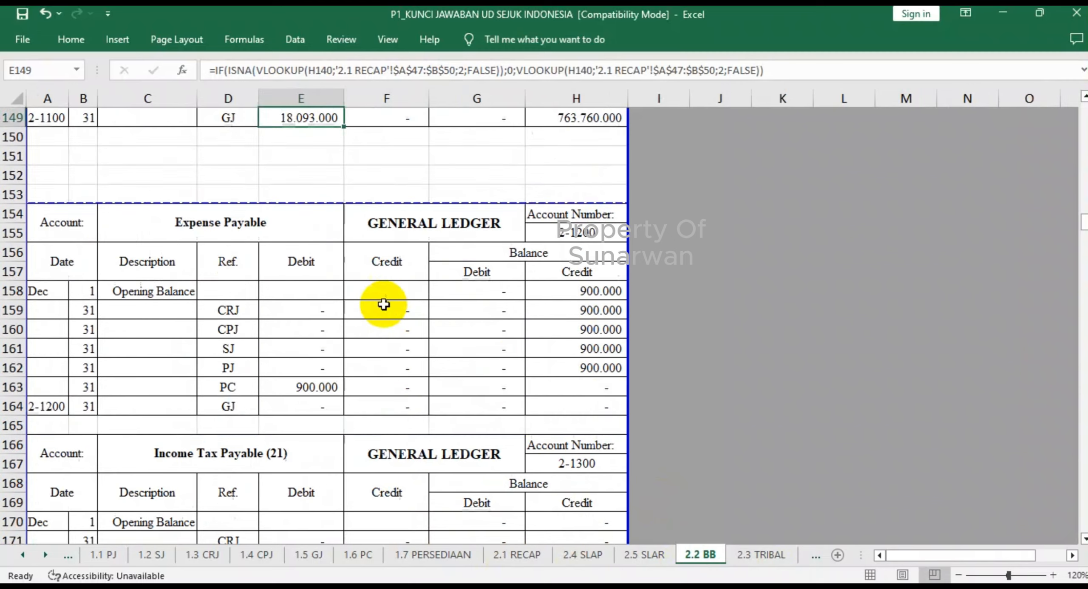
scroll(384, 304, "down", 8)
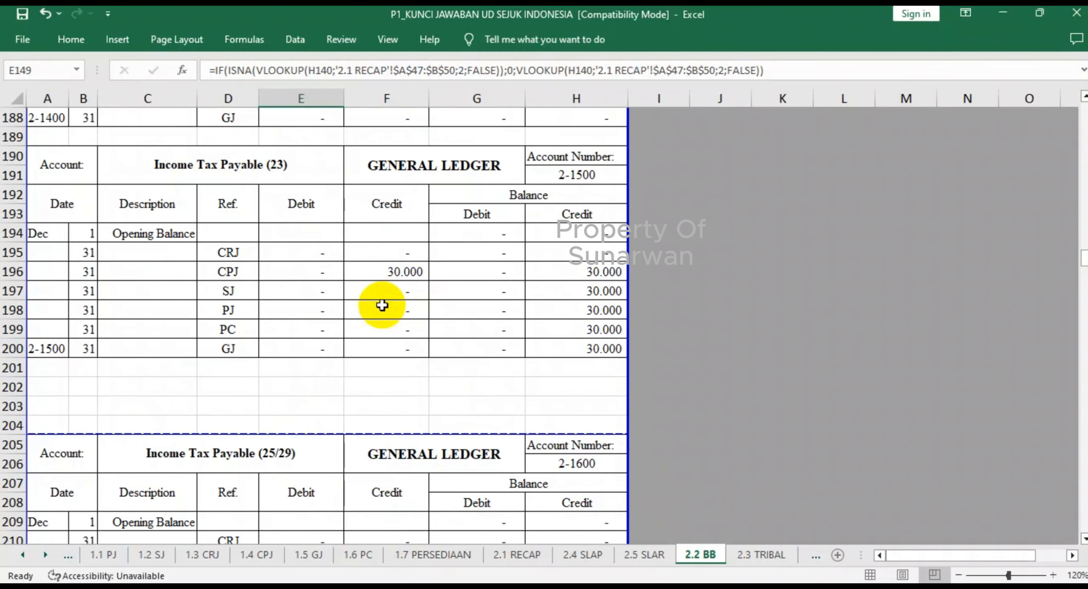
scroll(382, 306, "down", 5)
scroll(382, 305, "down", 4)
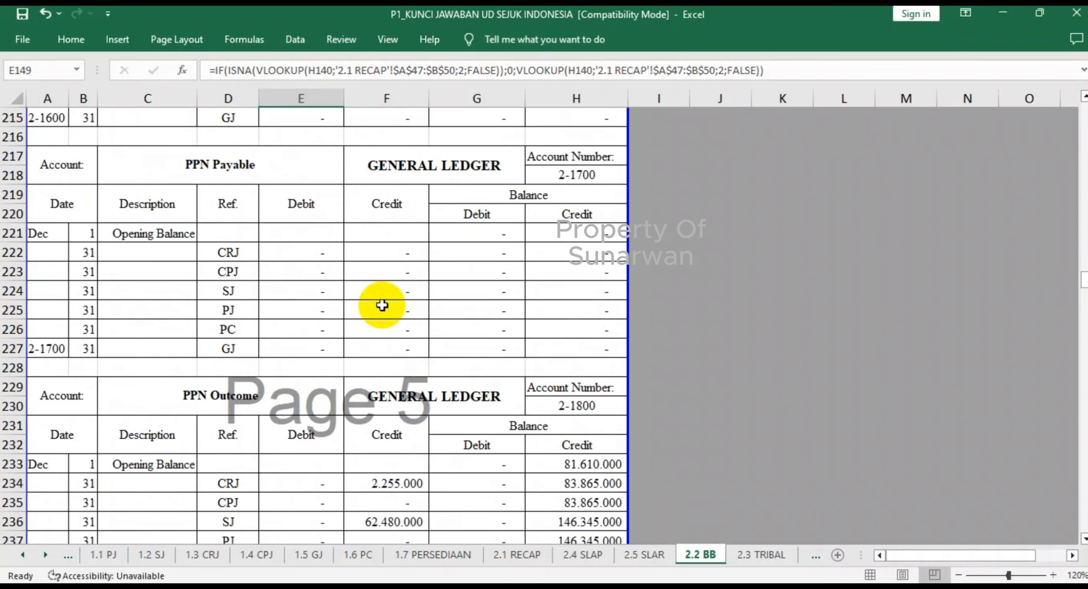
scroll(382, 305, "down", 8)
scroll(383, 305, "down", 2)
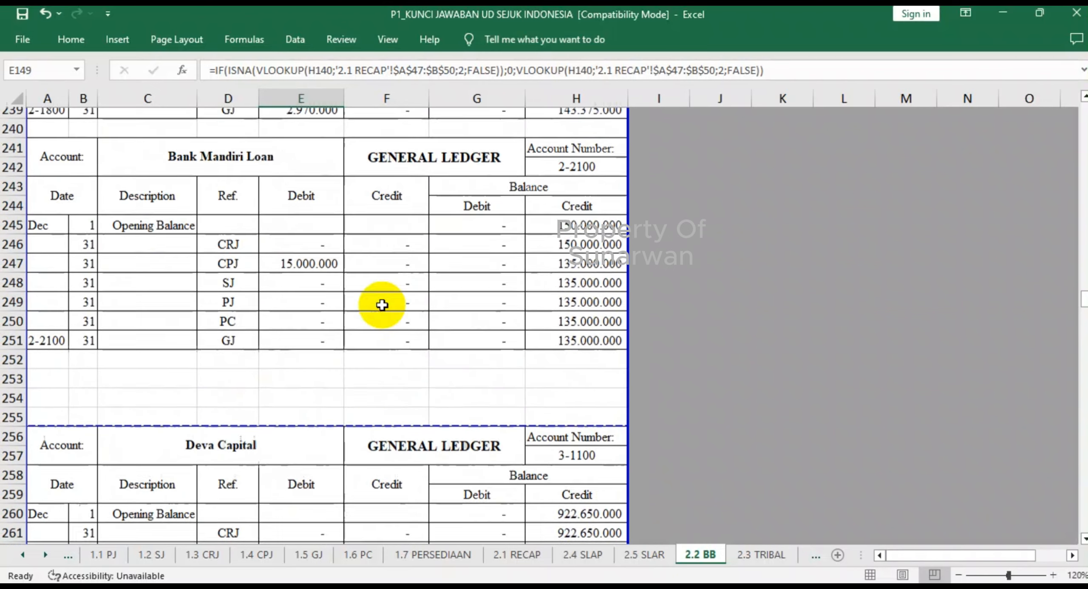
left_click(757, 557)
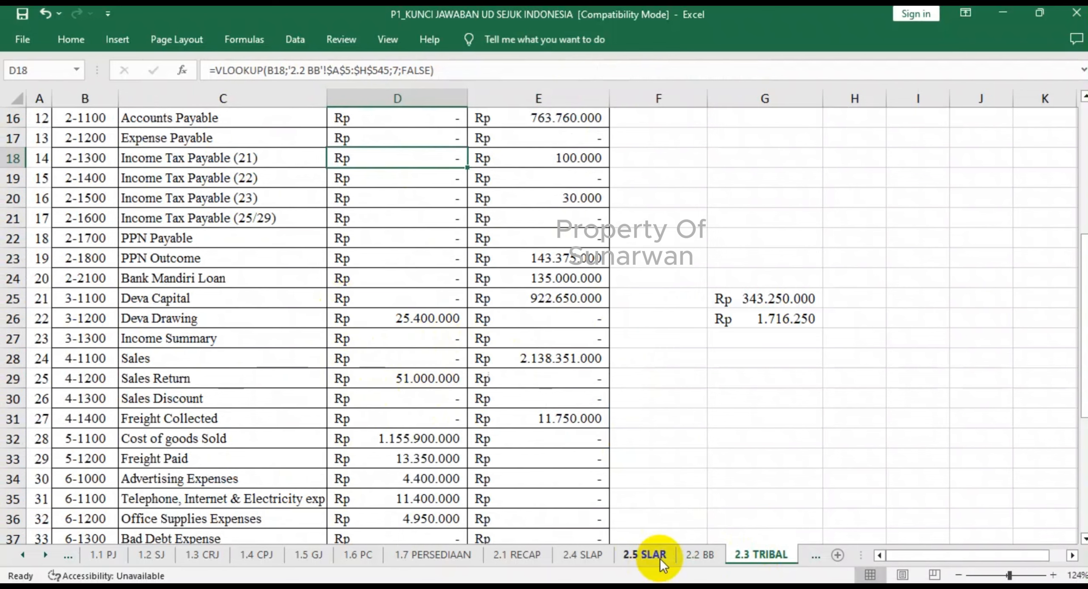
- Compare the ending balances of the owner's capital and drawing, Income Summary and Sales in 2.2 BB with 2.3 TRIBAL
left_click(700, 555)
scroll(380, 333, "down", 12)
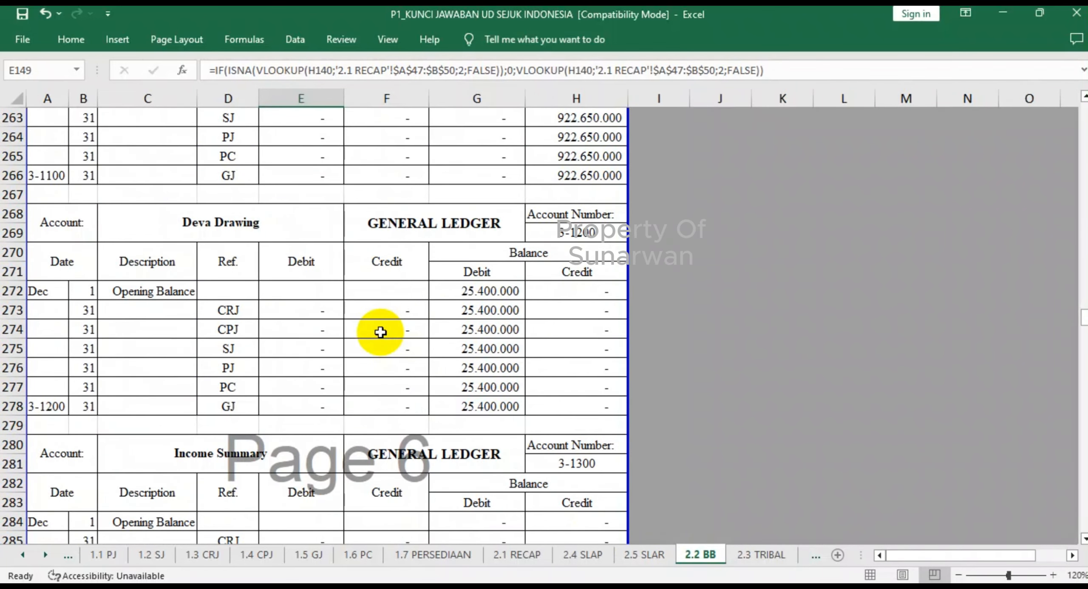
scroll(375, 335, "down", 2)
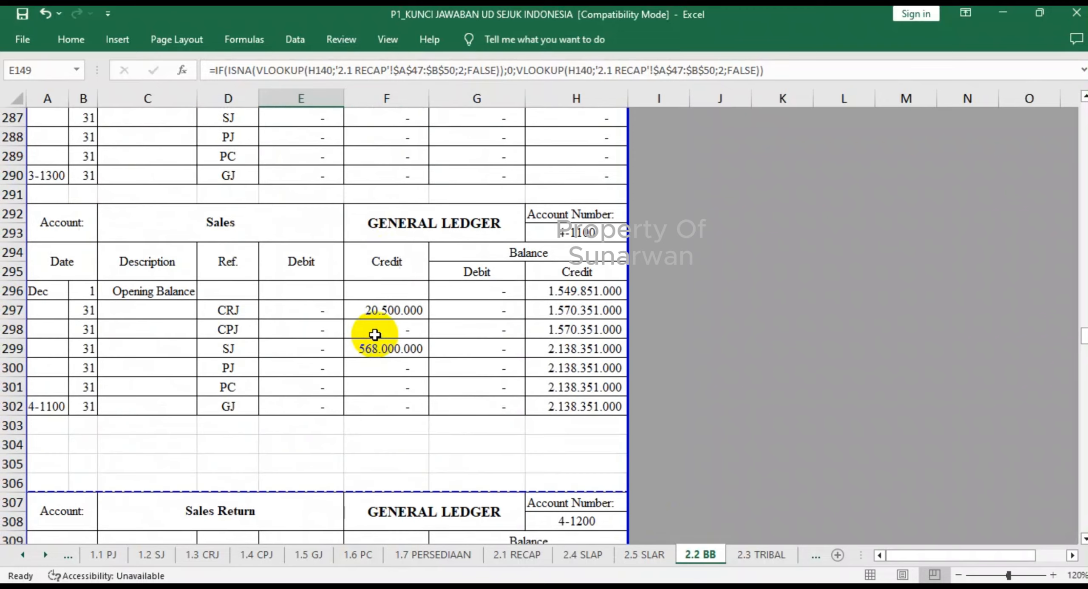
left_click(761, 555)
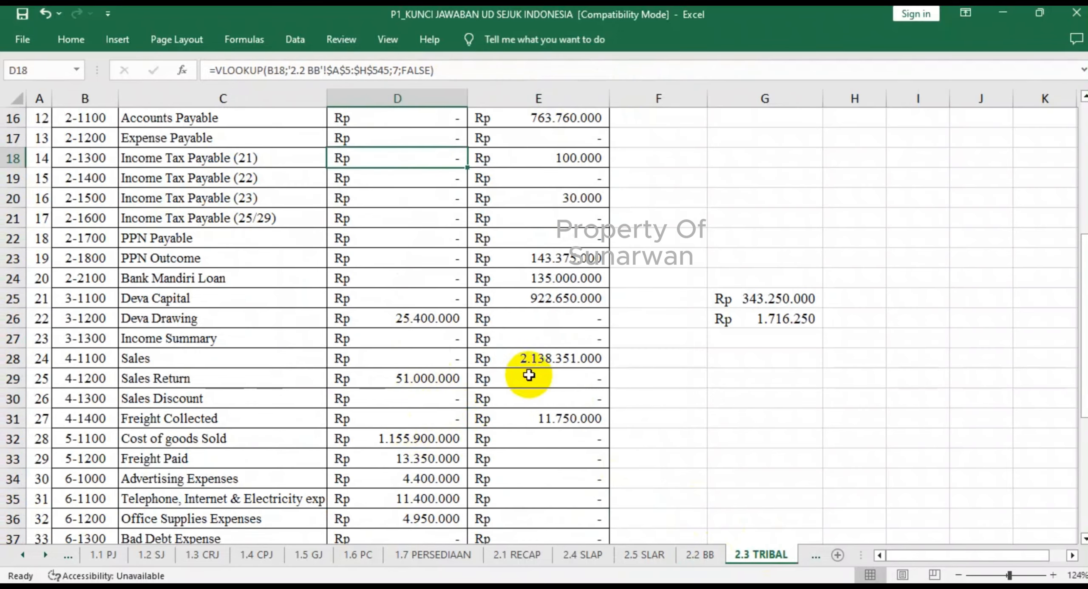
scroll(389, 397, "down", 3)
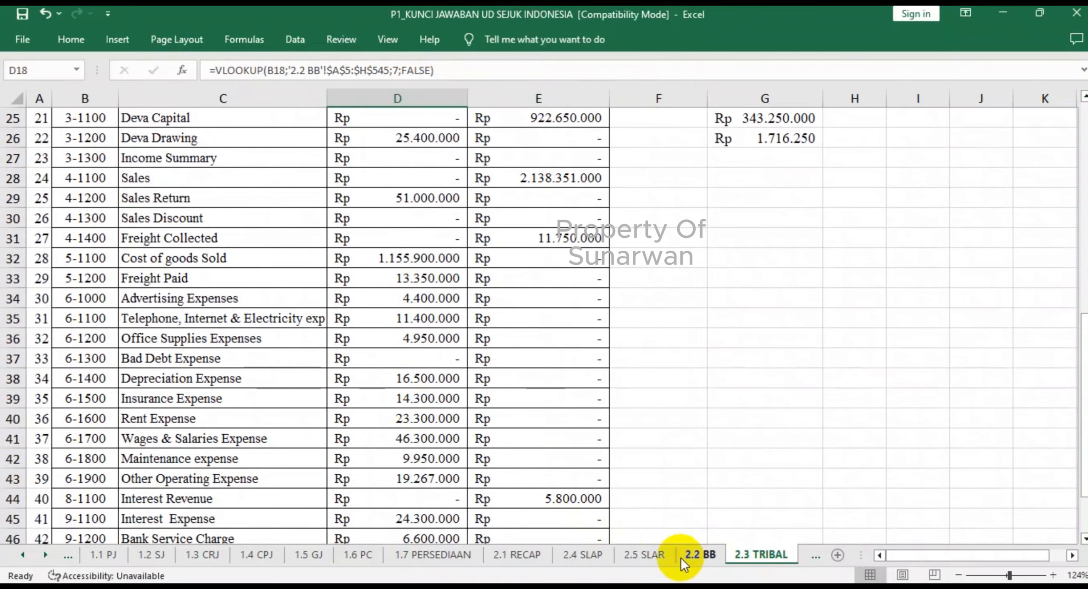
- Examine Sales Return's ending debit balance formula in 2.2 BB G317 and the ledgers from Sales Discount to Cost of goods Sold
left_click(694, 555)
scroll(428, 388, "down", 5)
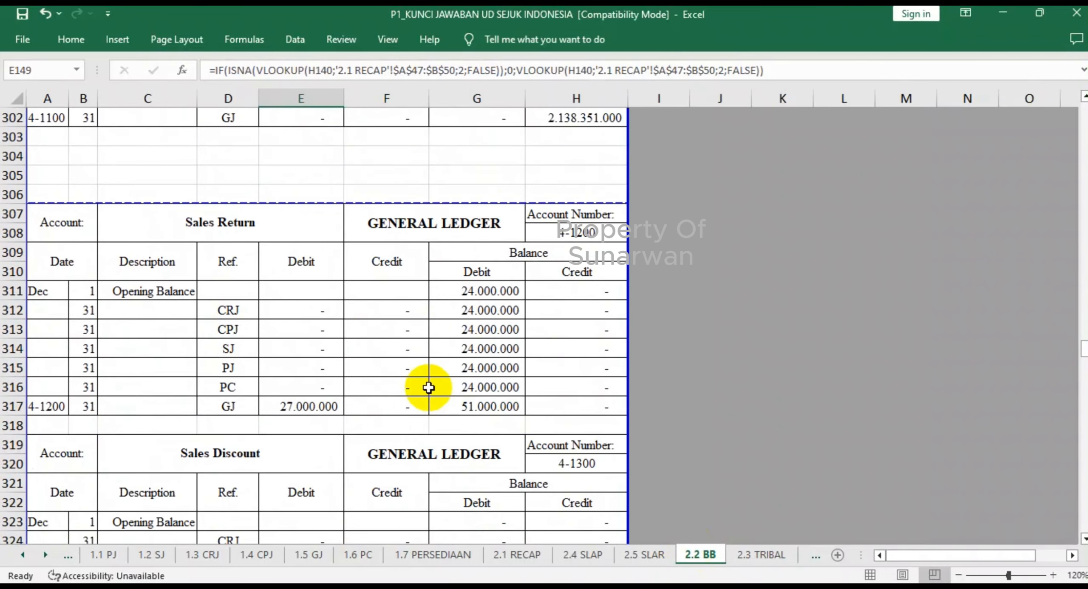
scroll(428, 387, "down", 5)
scroll(428, 386, "up", 4)
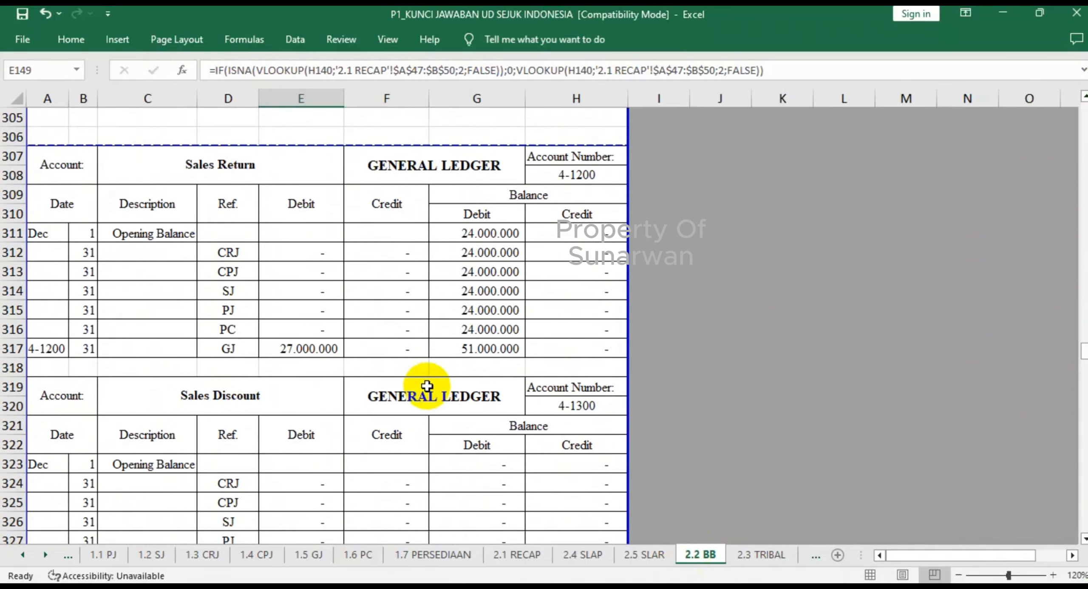
left_click(486, 347)
scroll(486, 357, "down", 4)
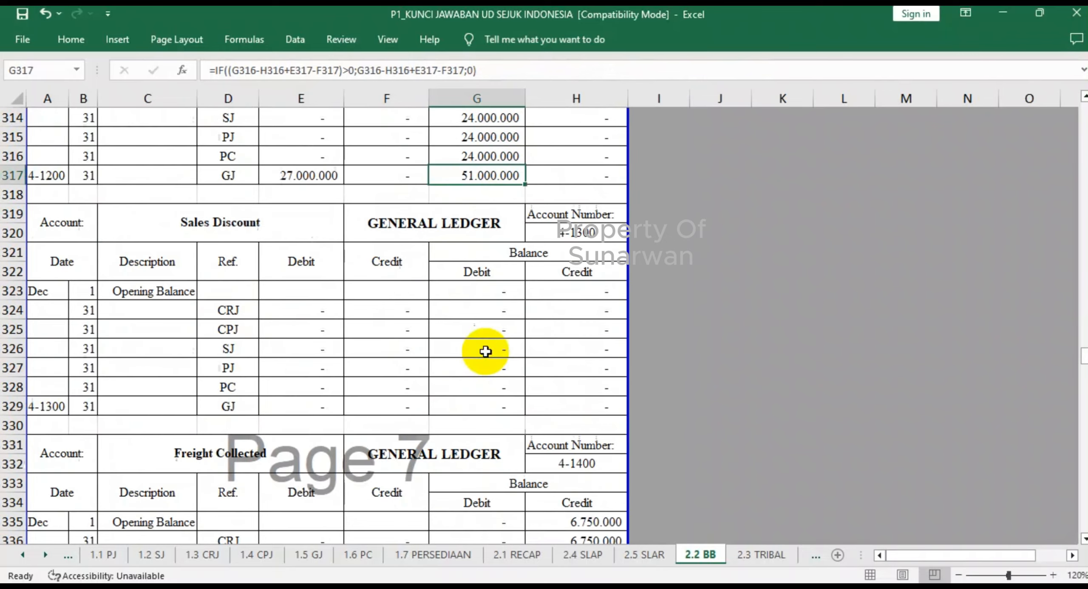
scroll(485, 358, "down", 5)
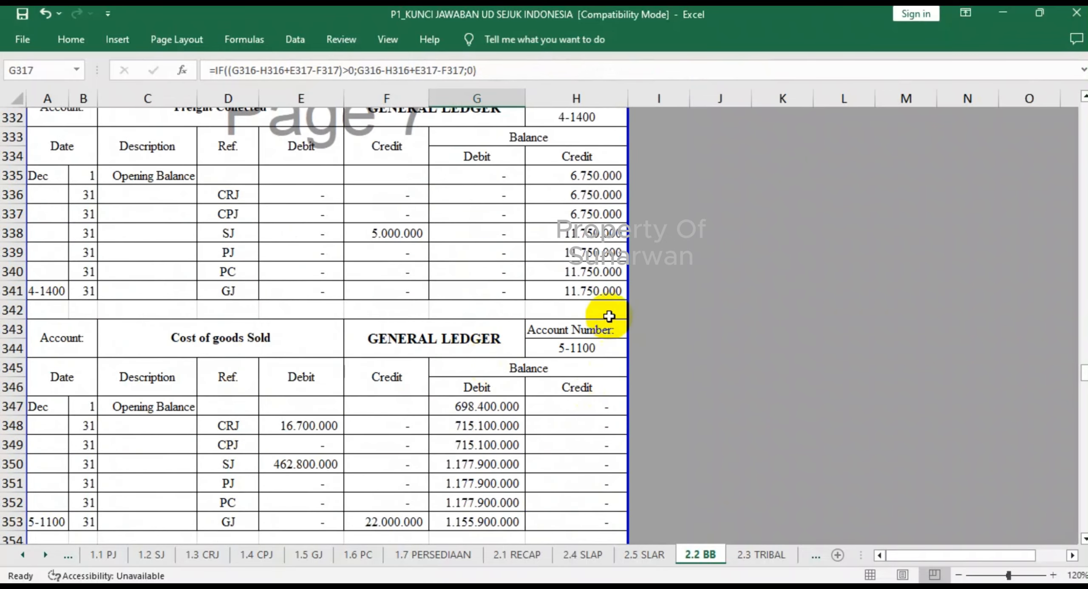
- Examine the Freight Collected credit formula in 2.3 TRIBAL E31 and the debit and credit totals in row 48
left_click(759, 554)
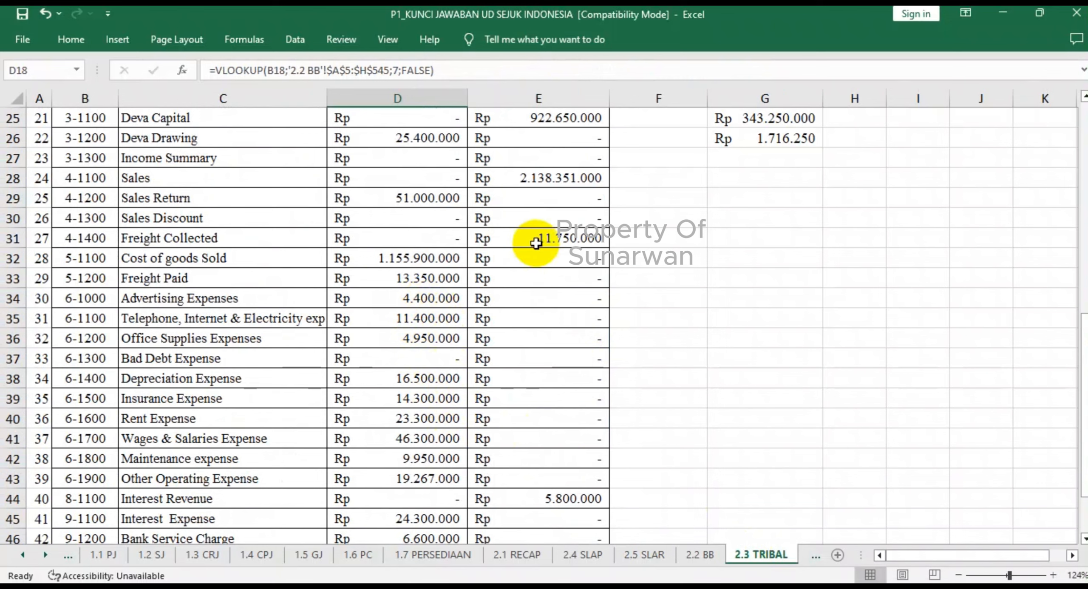
left_click(511, 242)
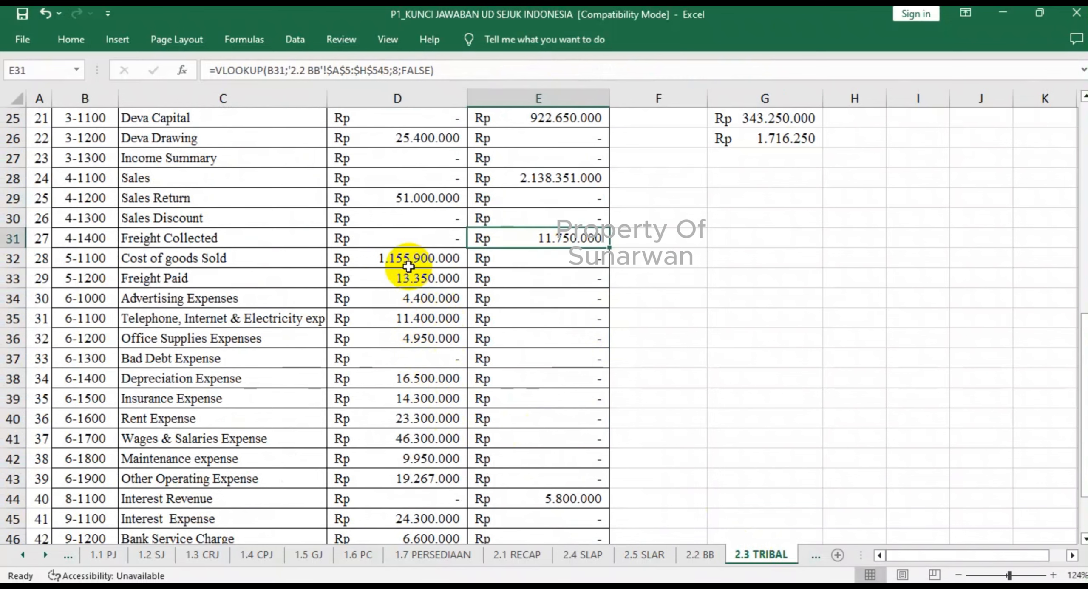
scroll(409, 267, "down", 2)
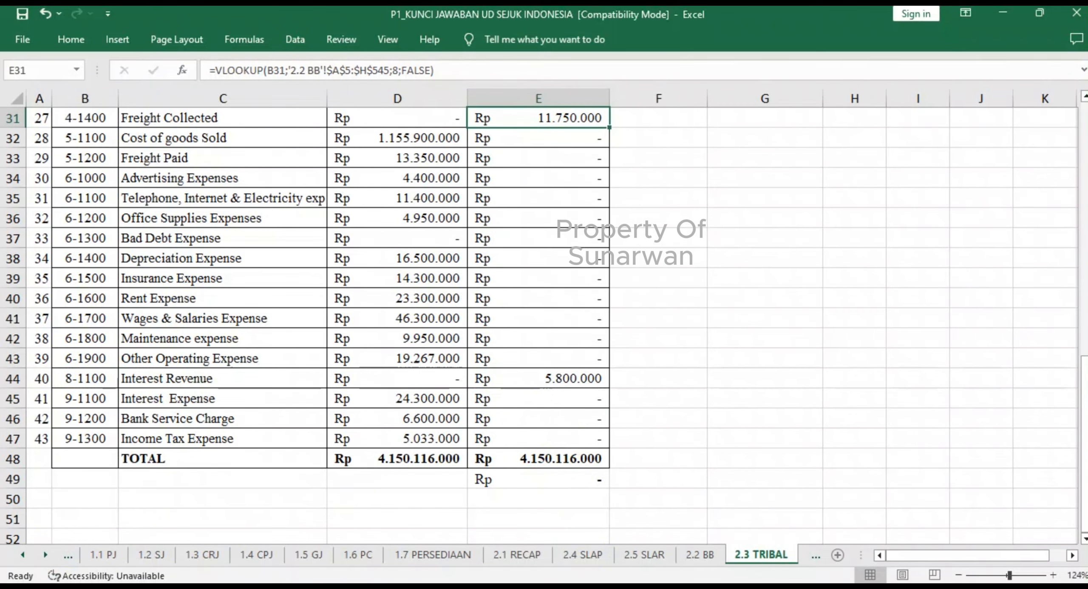
- Look through the 2.4 SLAP and 2.5 SLAR subsidiary ledgers, 2.2 BB and the 1.7 PERSEDIAAN inventory cards, and return to 2.3 TRIBAL
left_click(583, 555)
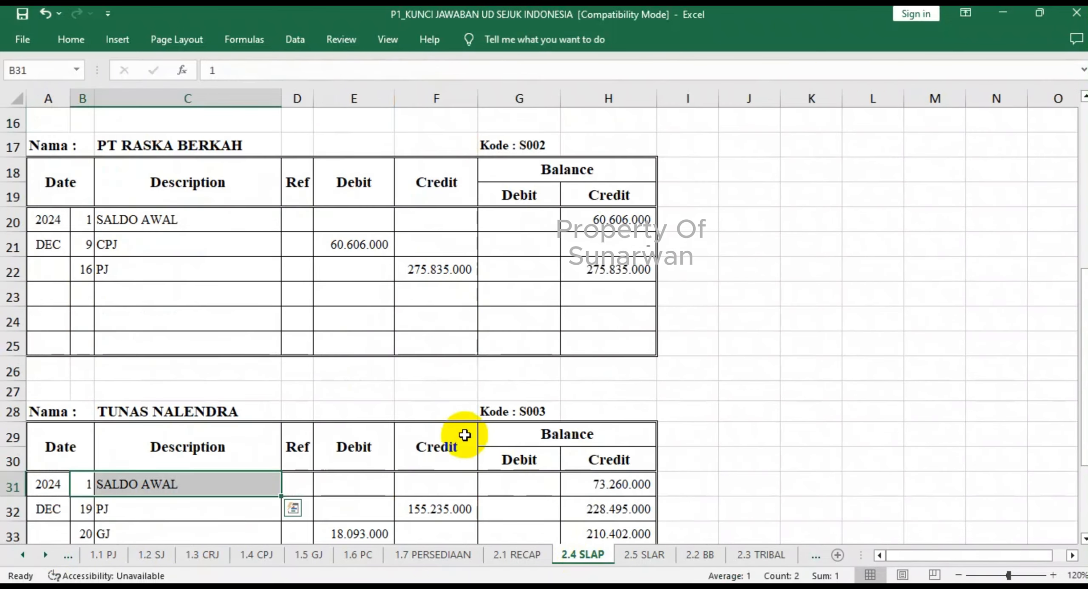
scroll(465, 435, "up", 5)
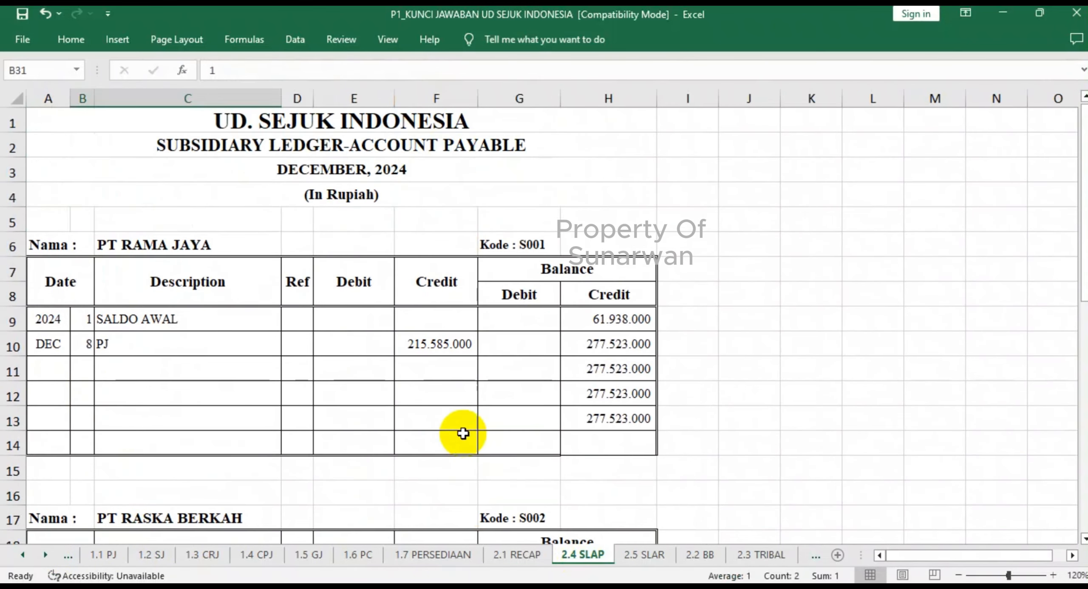
left_click(649, 557)
left_click(693, 558)
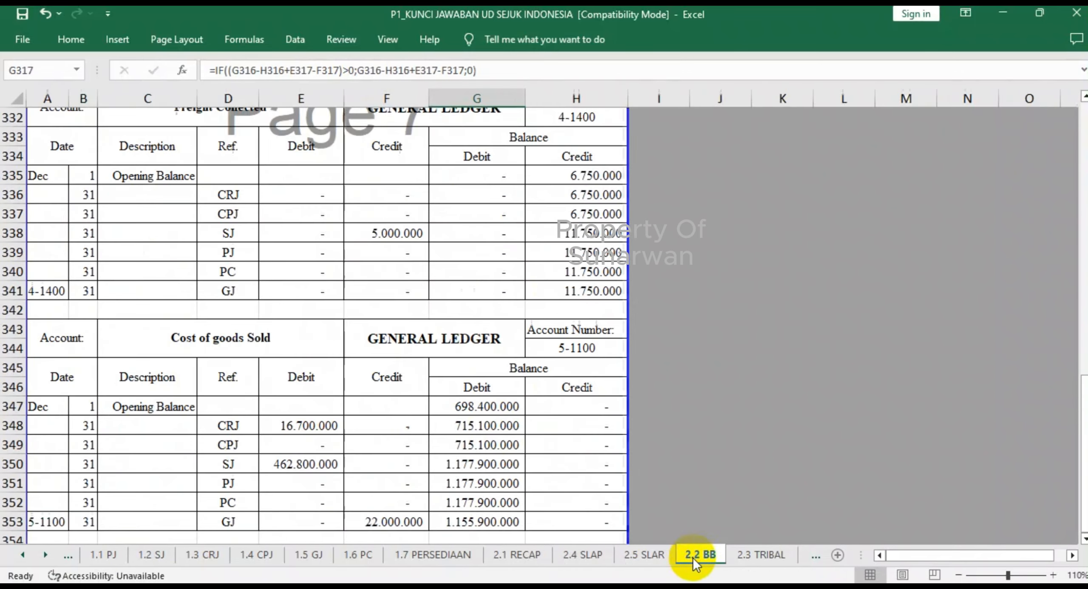
left_click(440, 561)
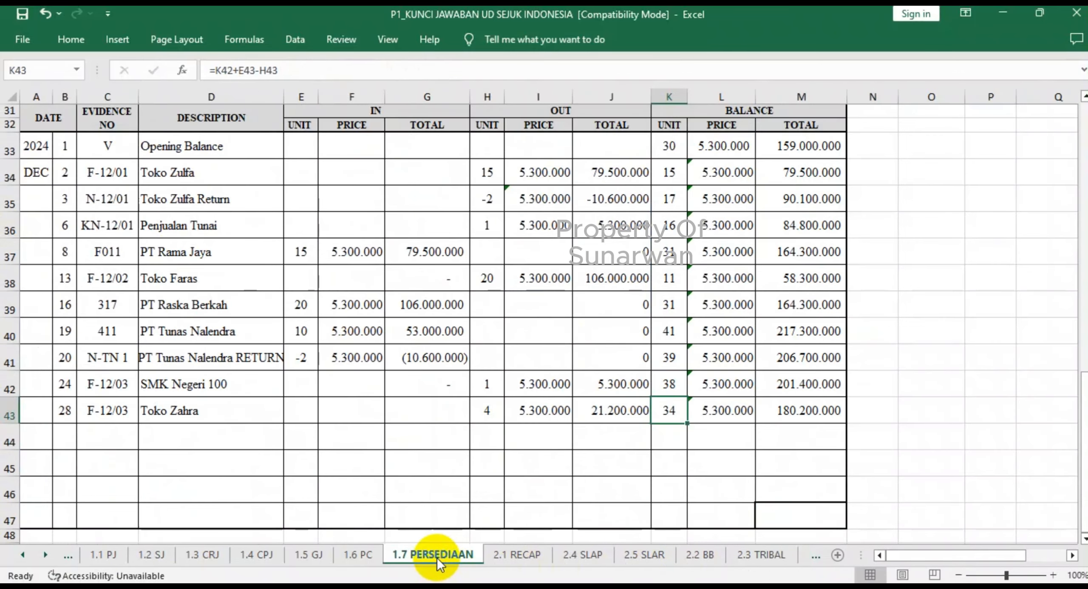
left_click(698, 555)
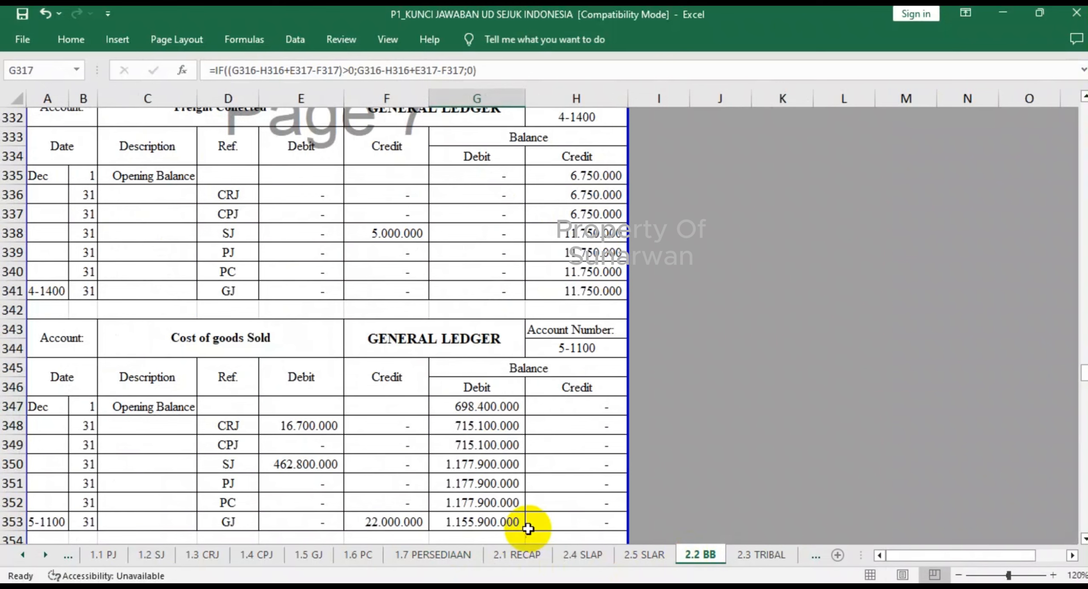
left_click(761, 555)
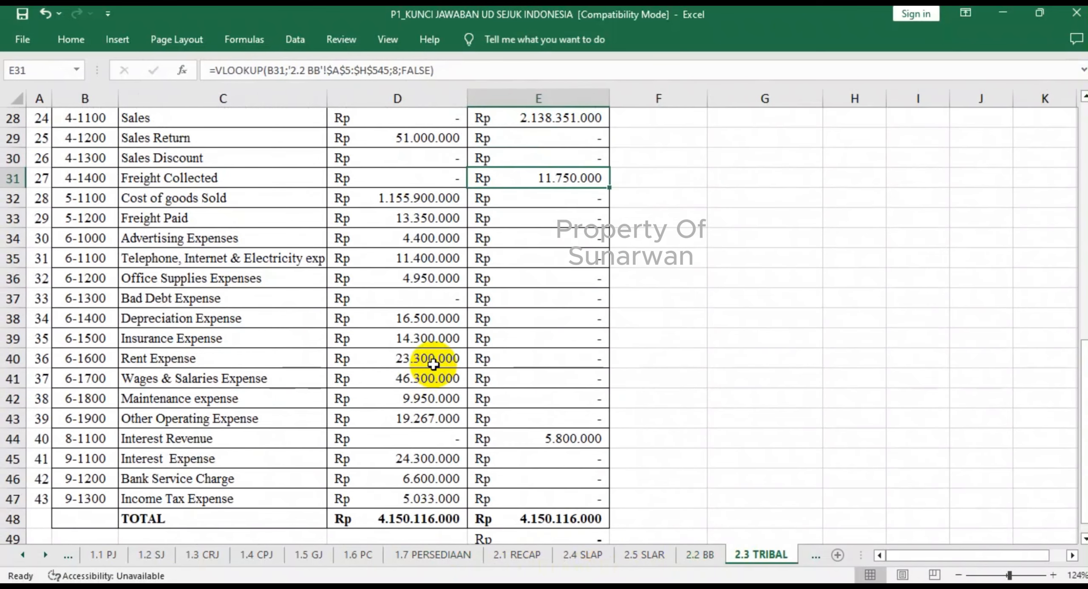